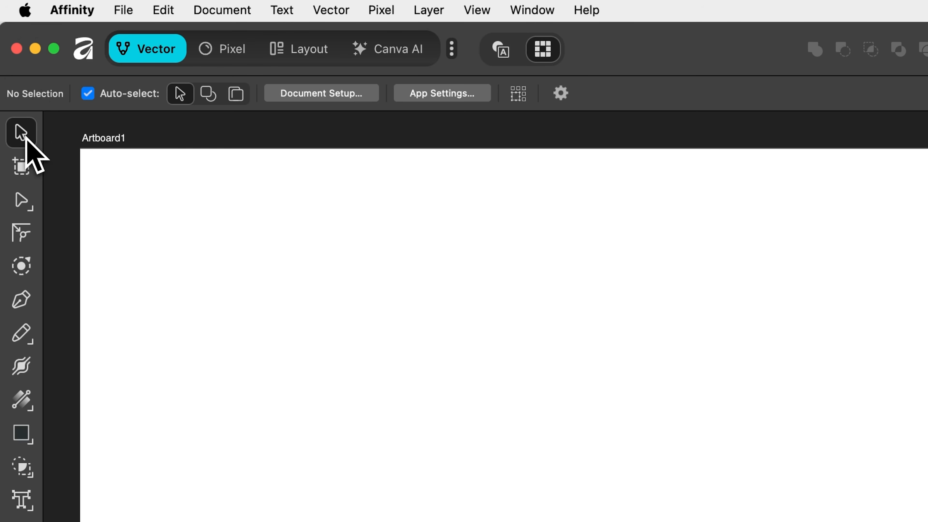
Step: Draw a light grey rectangle about 571 × 499 px on the artboard
mouse_move(33, 156)
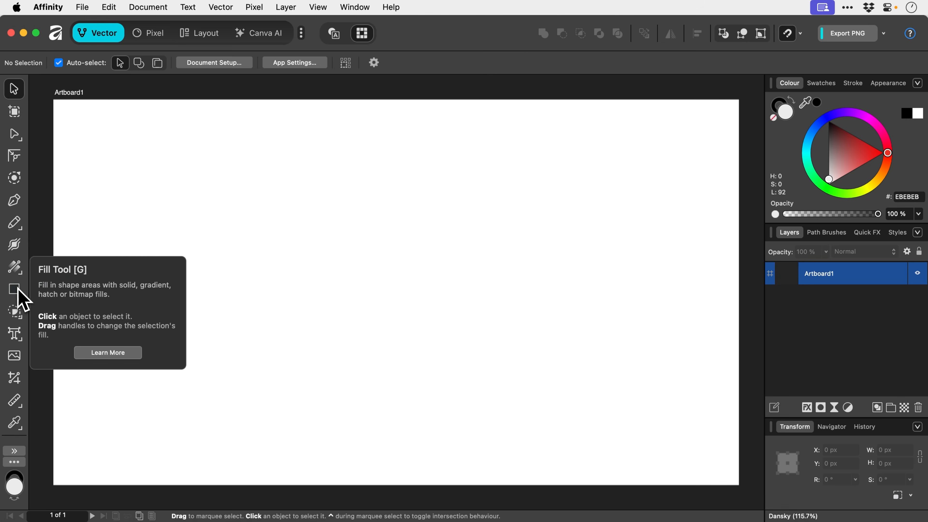
click(22, 433)
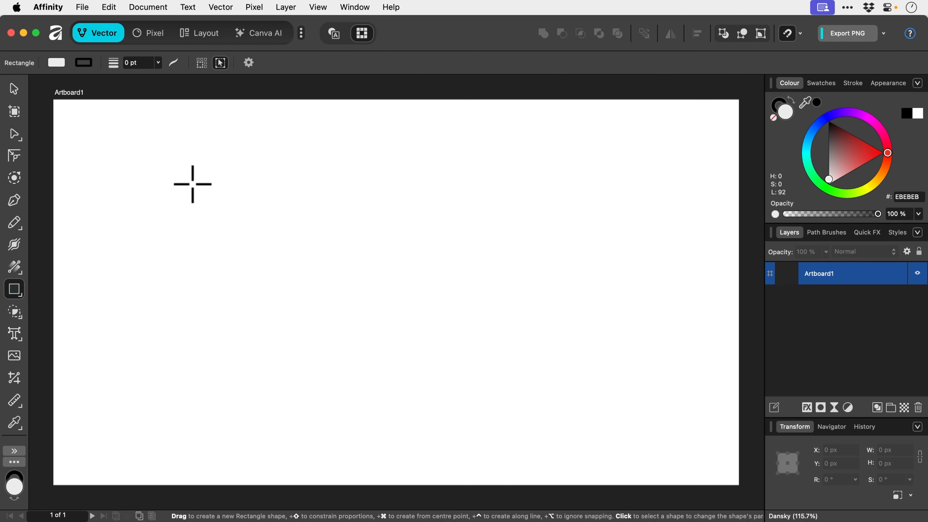
drag(192, 184, 397, 363)
key(v)
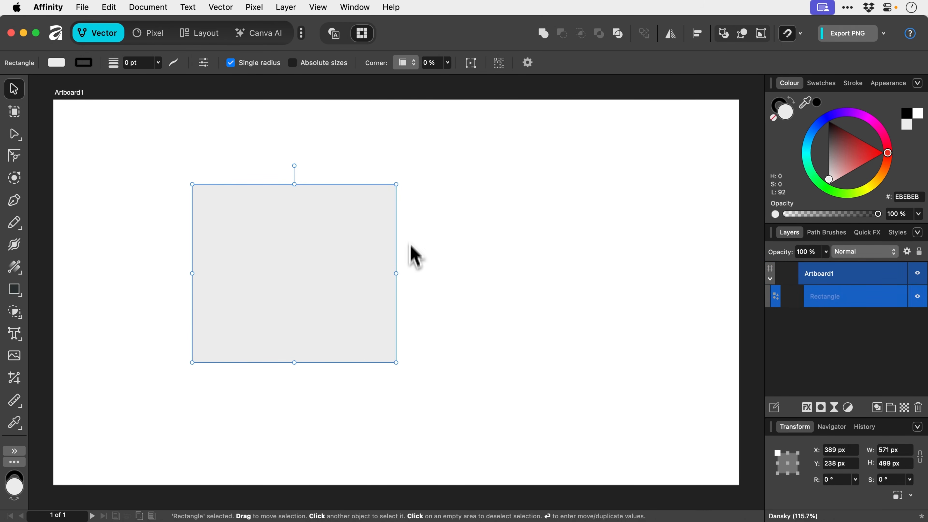
Step: Shrink the rectangle to about 455 × 197 px and rotate it to about -51.9°
drag(403, 186, 355, 292)
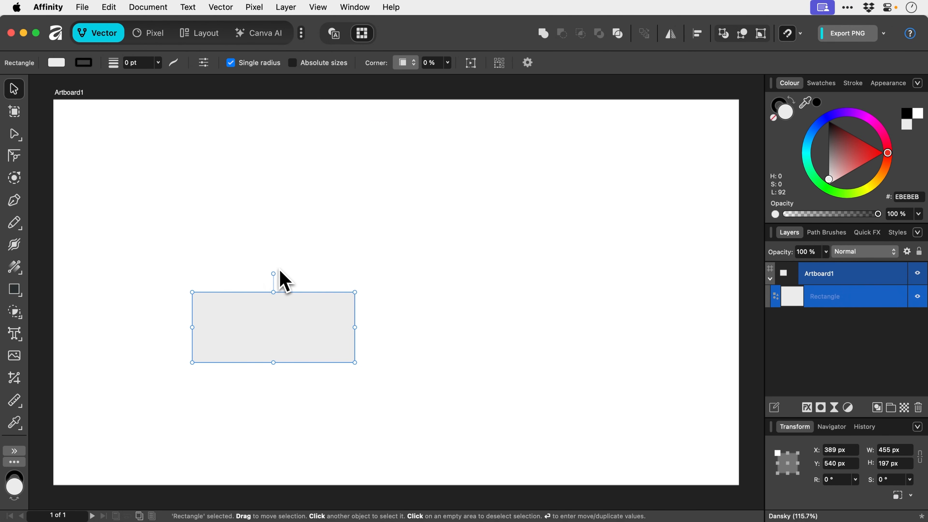
drag(273, 273, 316, 296)
key(m)
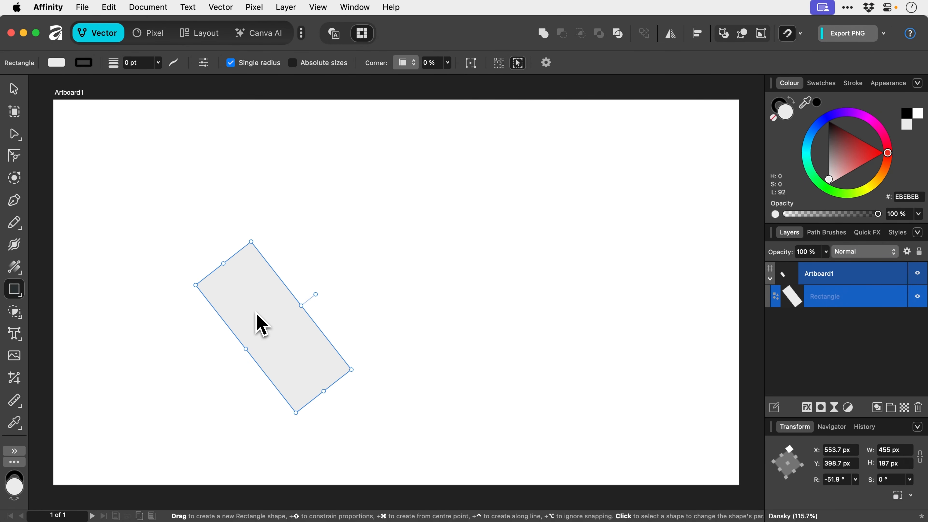
Step: Move the rotated rectangle to about X 793, Y 213 px, and delete it
key(v)
drag(255, 322, 339, 246)
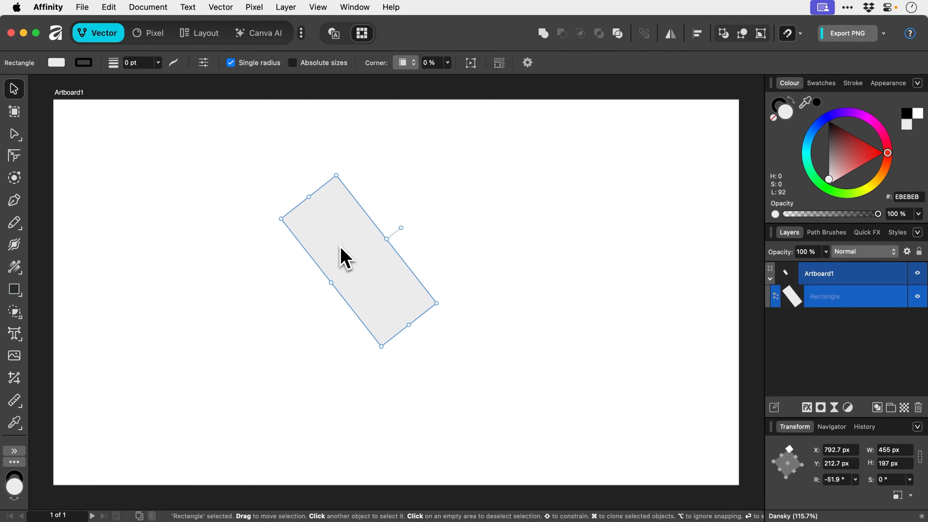
click(234, 251)
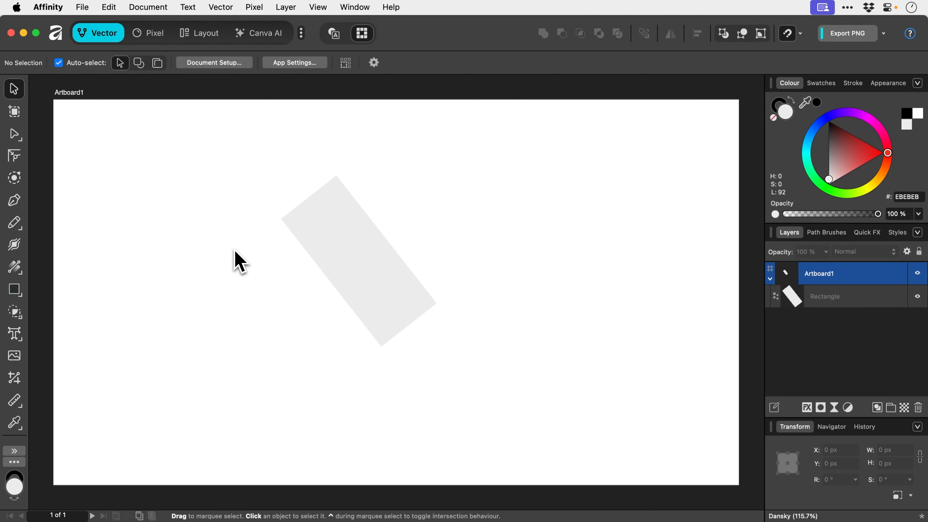
click(311, 235)
key(Delete)
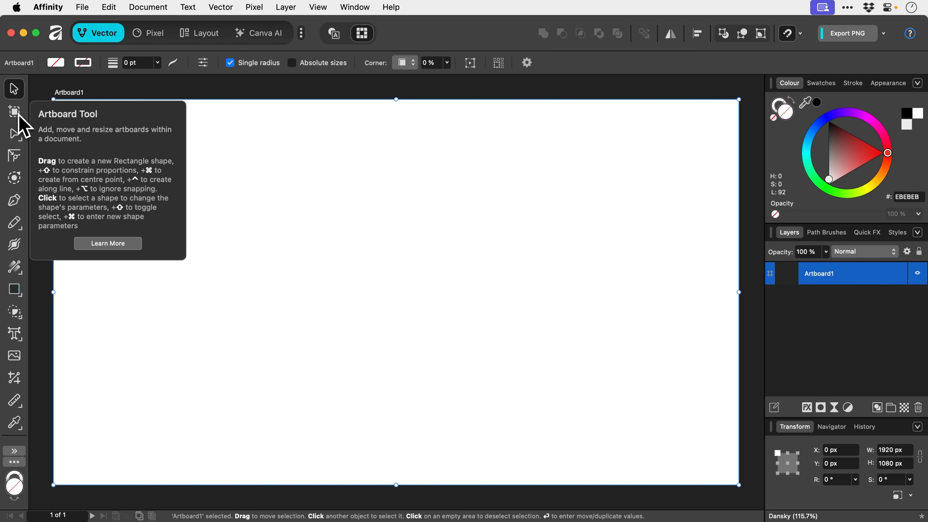
Step: Add a duplicate artboard directly to the right of Artboard1 with the Artboard Tool
click(18, 116)
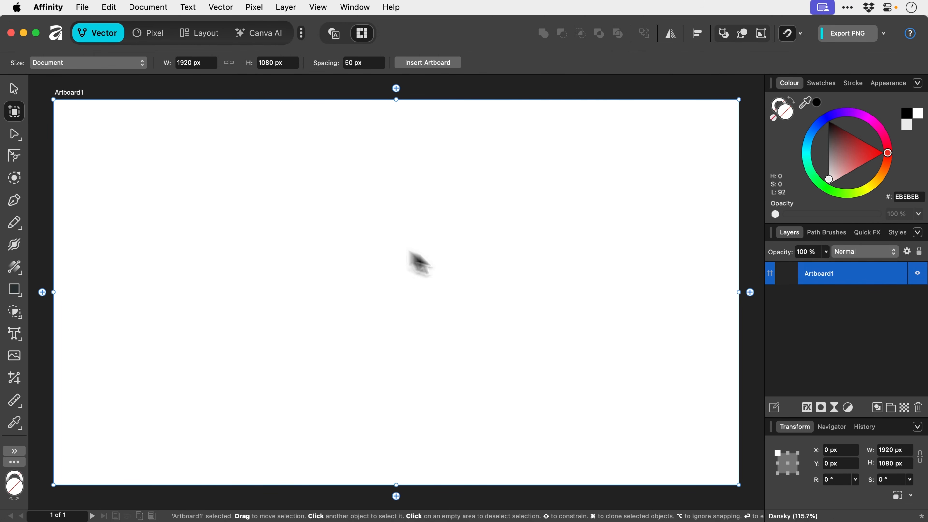
key(super+minus)
key(super+minus)
key(super+minus)
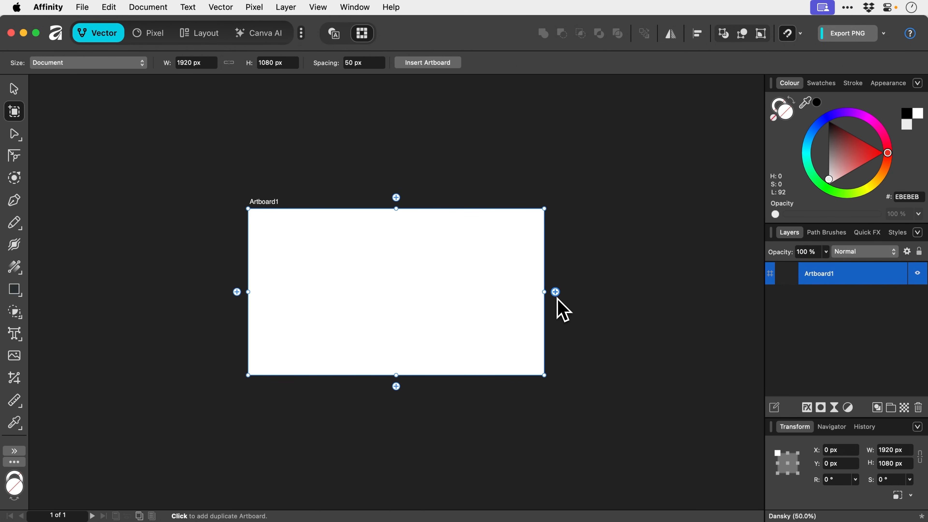
click(555, 292)
Step: Draw two custom artboards side by side below the existing ones, the second about 859 × 983 px
drag(557, 296, 549, 166)
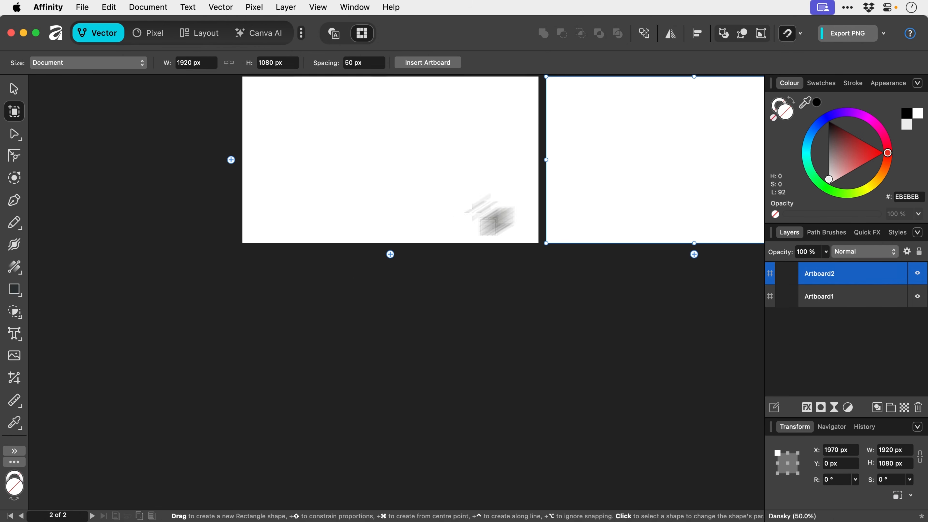
drag(300, 321, 398, 410)
drag(442, 288, 574, 440)
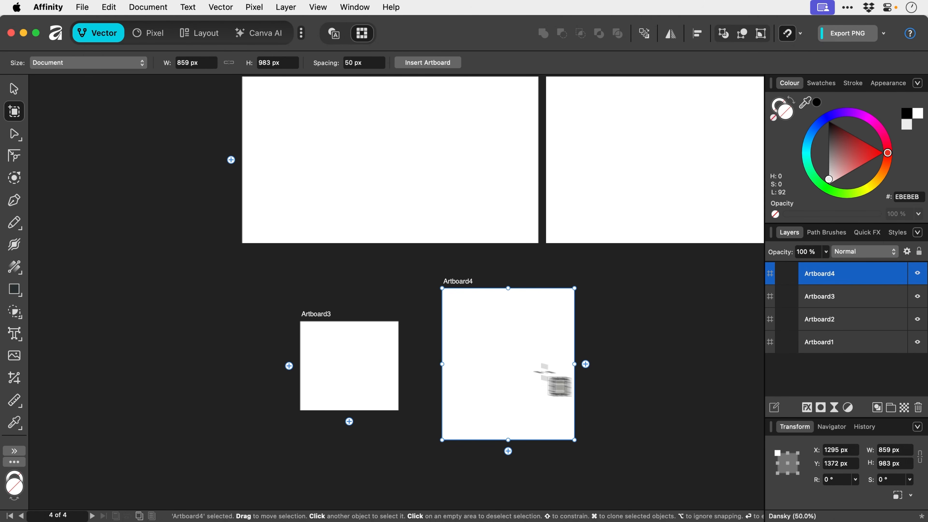
Step: Undo the creation of the three extra artboards and fit the original artboard in view
key(v)
key(super+z)
key(super+z)
key(super+z)
key(super+0)
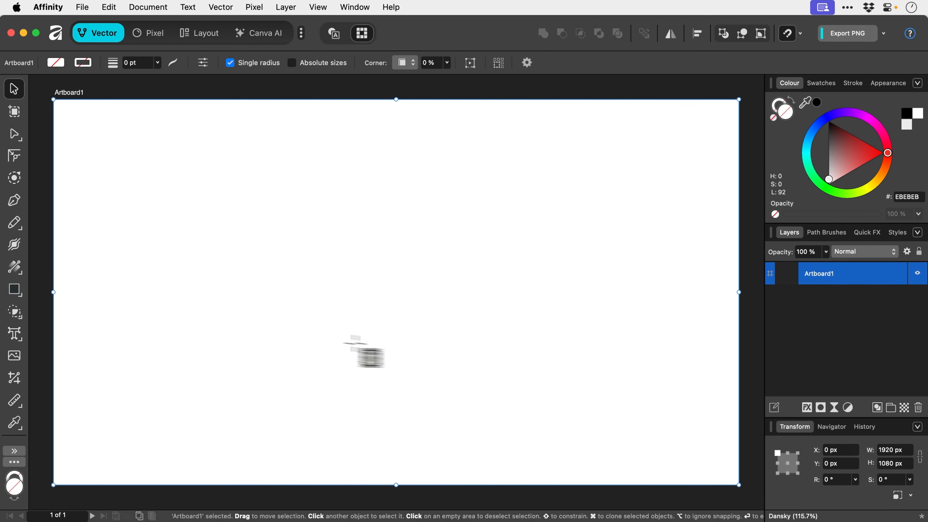
Step: Draw a rectangle about 599 × 531 px on the artboard
click(20, 291)
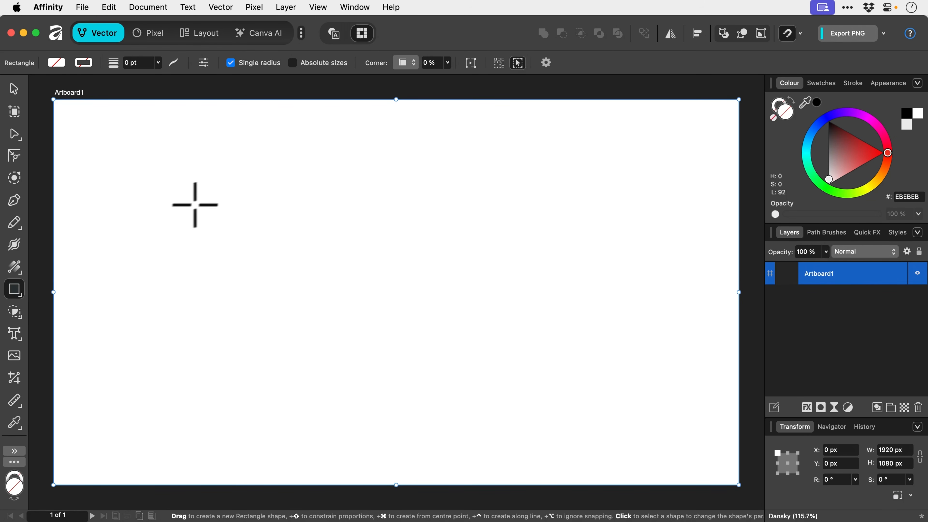
drag(200, 202, 414, 391)
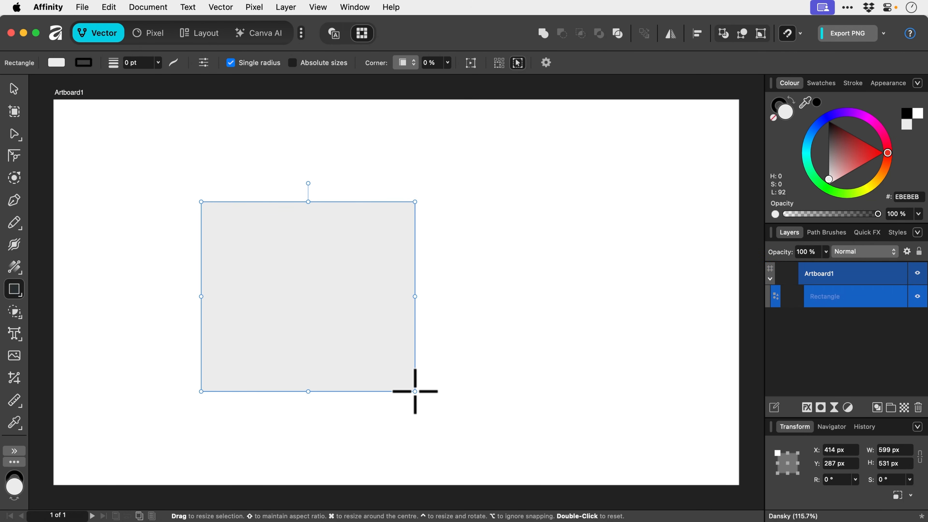
key(v)
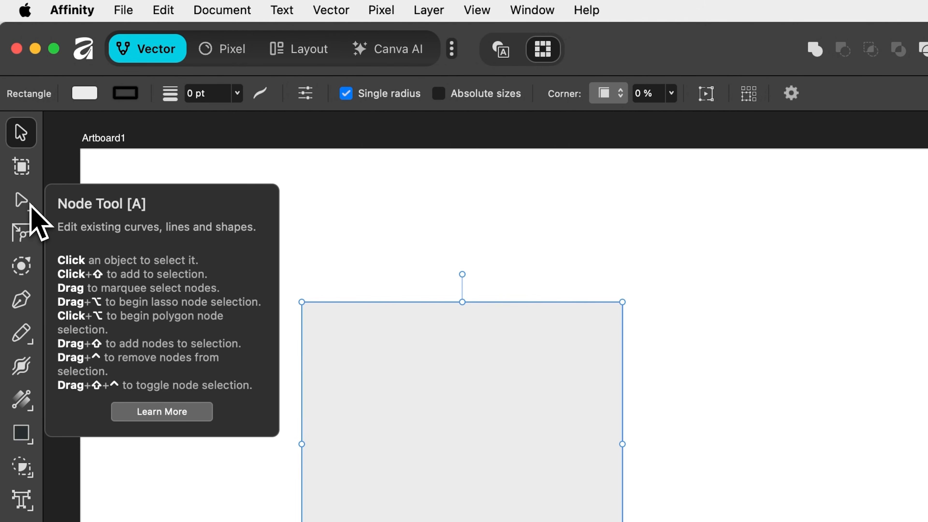
Step: Convert the rectangle to curves with the Node Tool active so its corner nodes can be edited
click(30, 205)
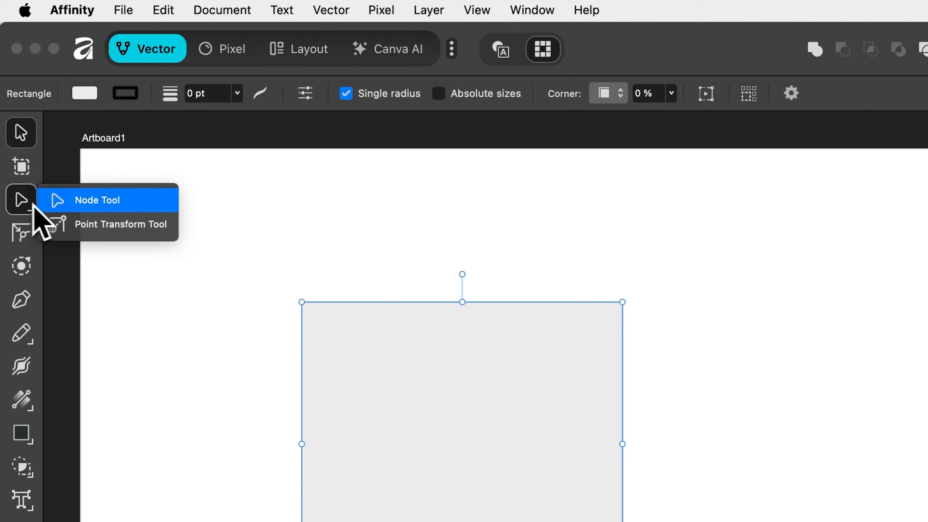
click(94, 203)
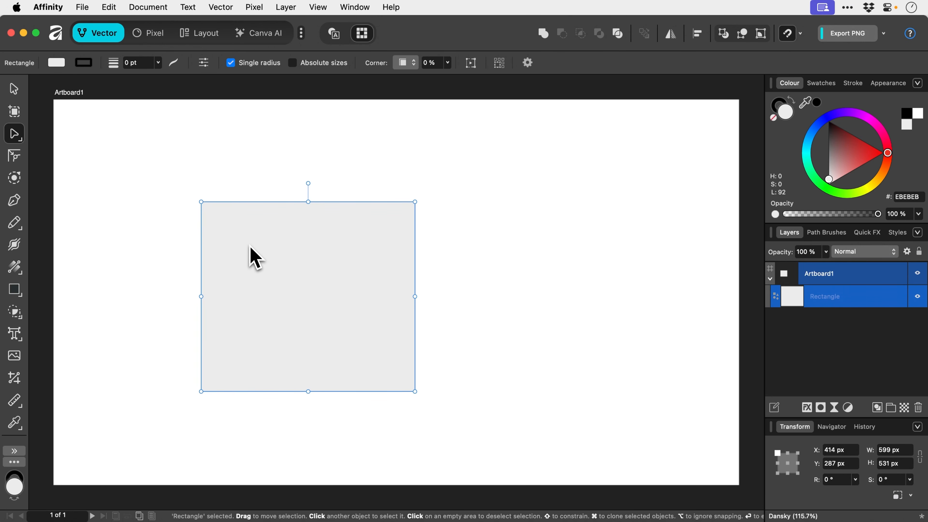
right_click(256, 258)
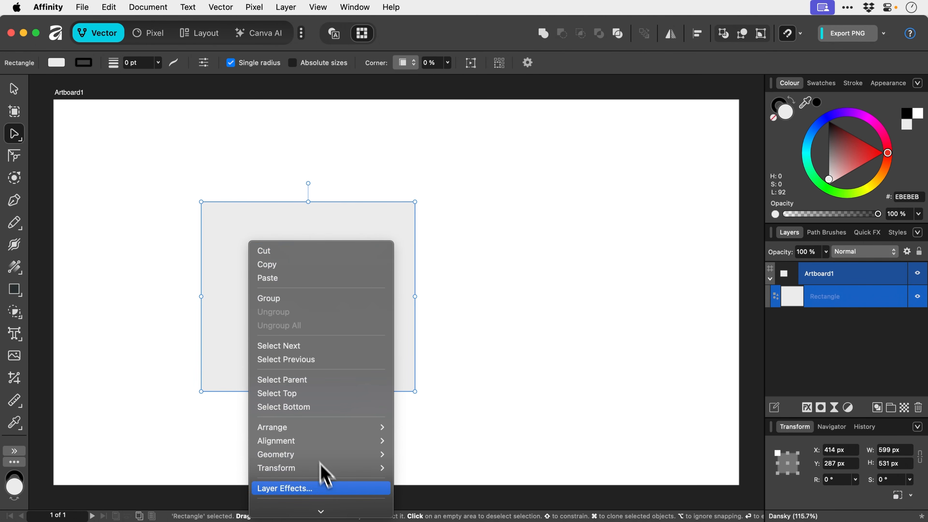
mouse_move(338, 510)
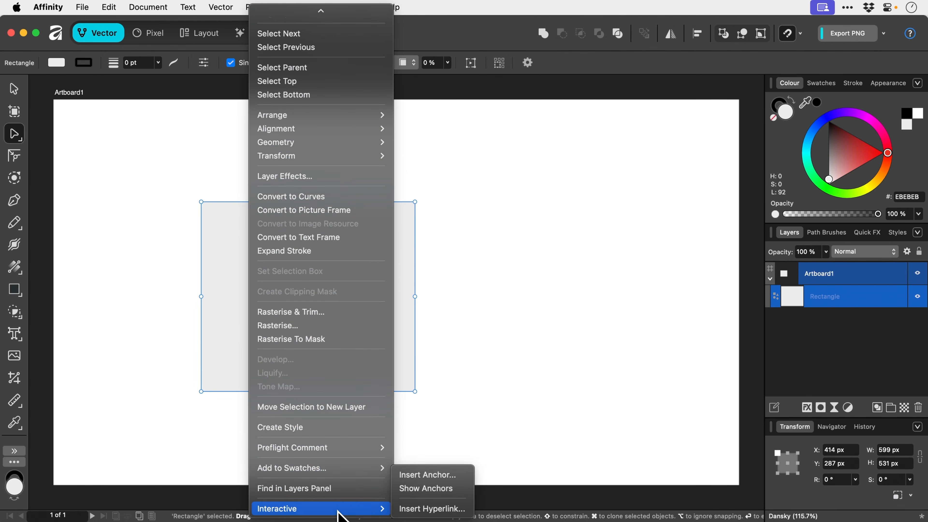
click(304, 198)
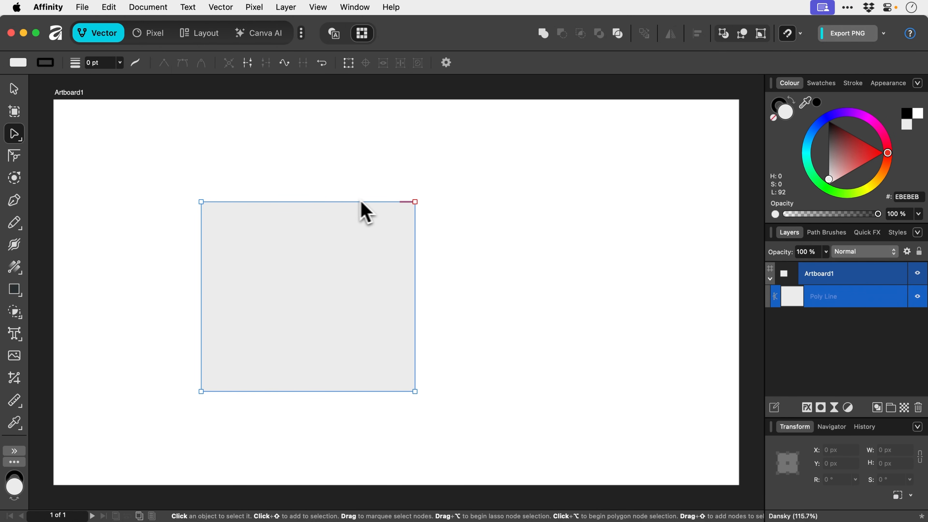
Step: Move the shape's upper-right node inward to about X 810, Y 511 px, and make it a smooth node with a downward-pulled handle
drag(416, 201, 343, 281)
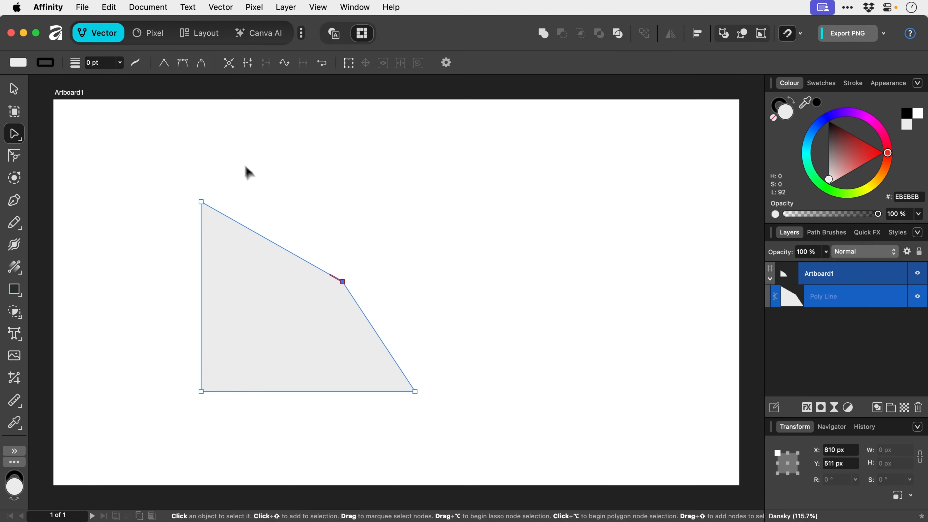
click(183, 64)
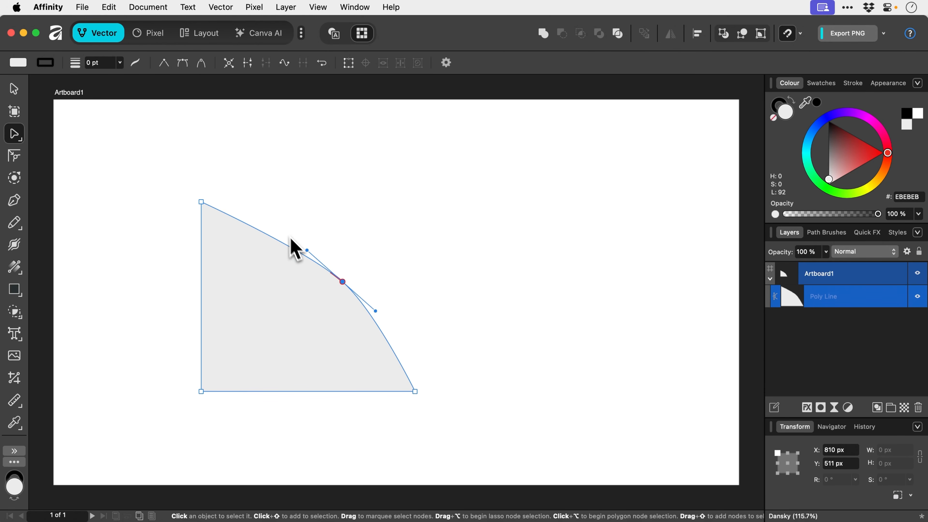
drag(307, 250, 263, 335)
key(v)
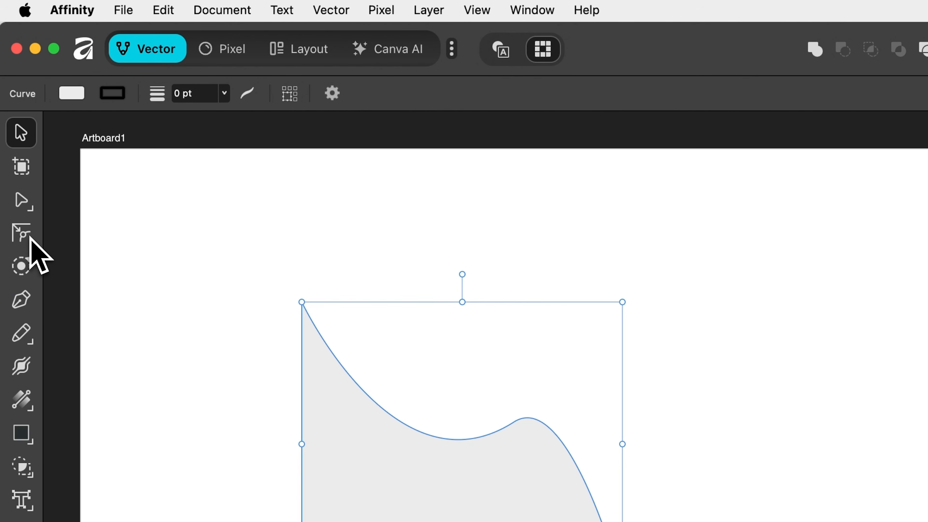
Step: Use the Point Transform Tool to reposition the transform origin and scale the shape to about 148% while rotating it about 23.6°
click(22, 201)
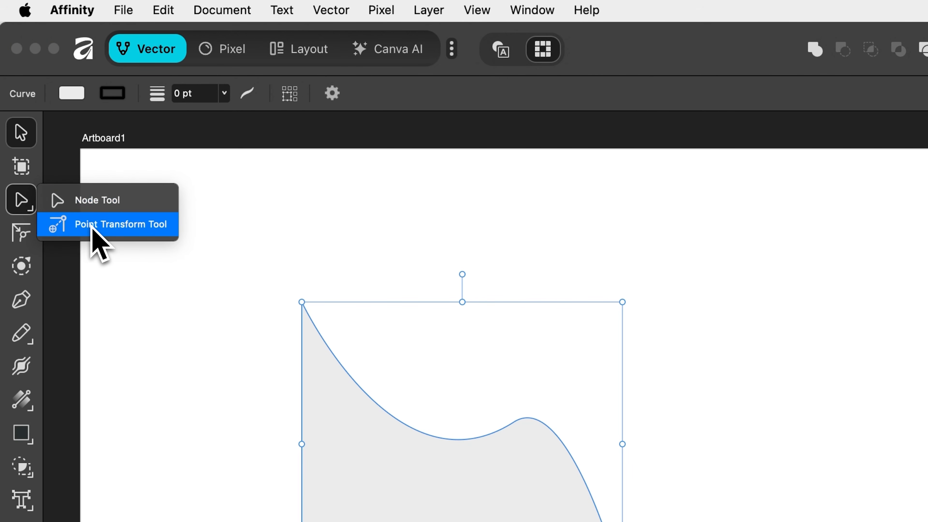
click(95, 231)
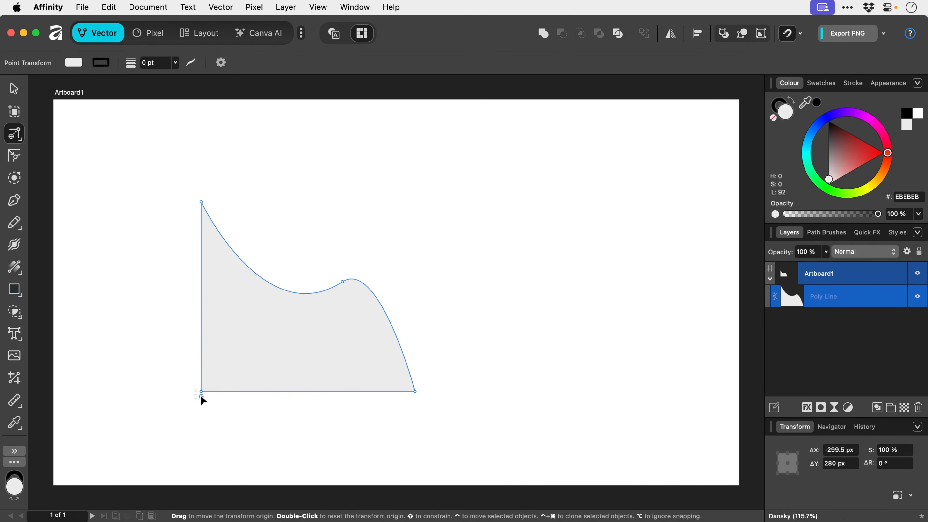
drag(200, 396, 201, 391)
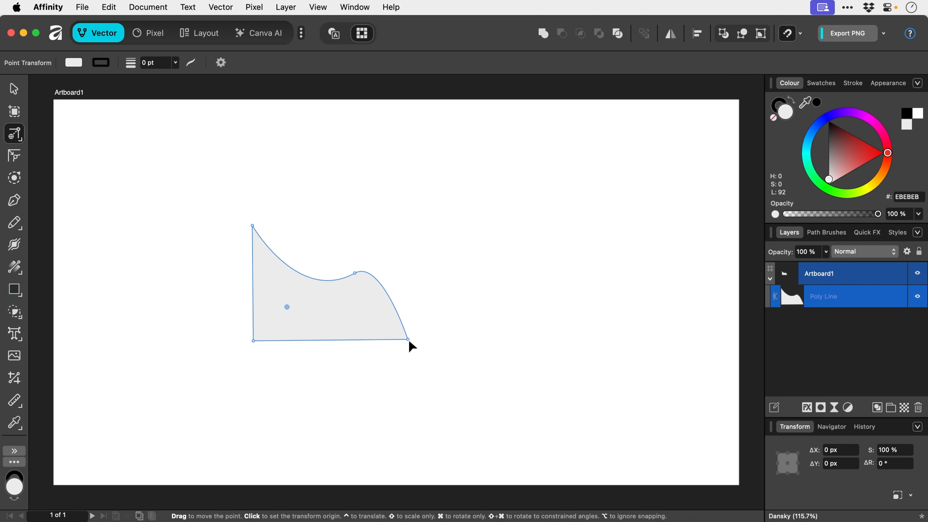
drag(408, 341, 470, 280)
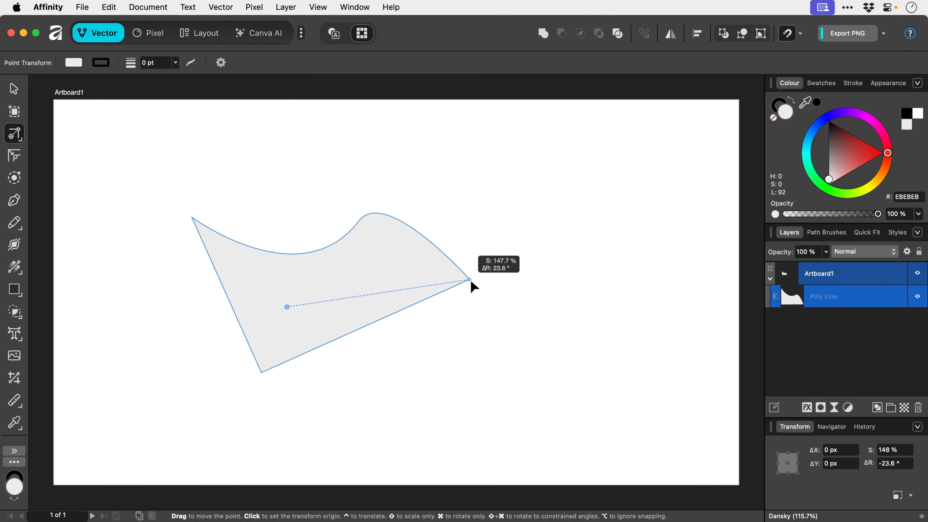
drag(471, 283, 471, 283)
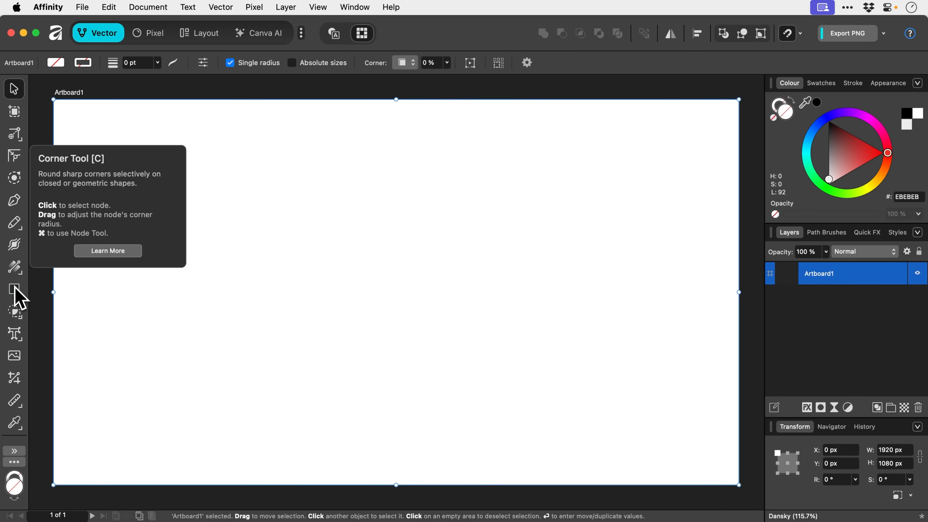
Step: Draw a rectangle about 654 × 618 px in the middle of the artboard
click(21, 433)
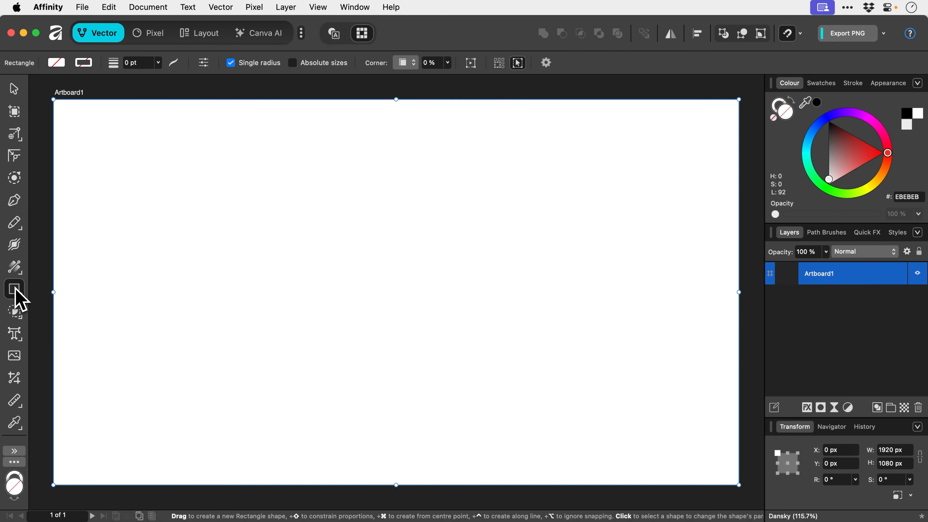
drag(258, 183, 491, 403)
key(v)
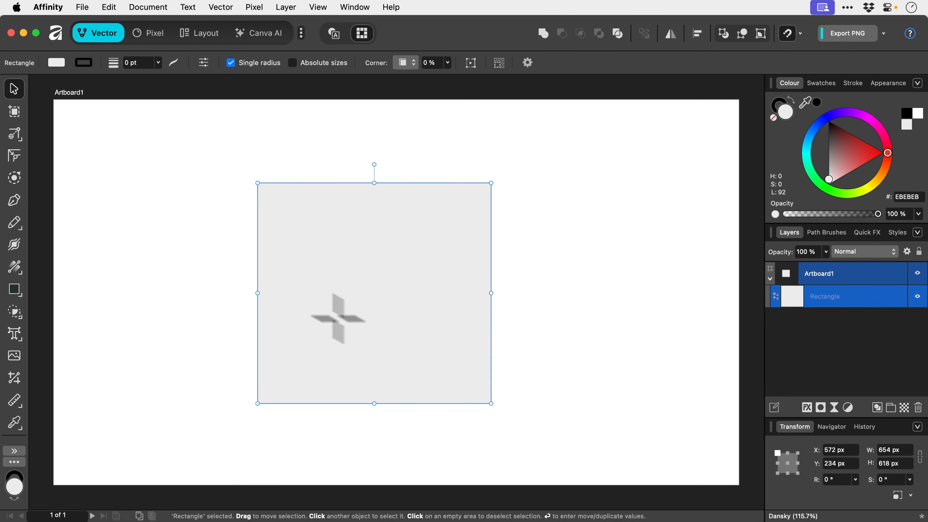
Step: Round the rectangle's upper-left corner with a large radius using the Corner Tool
key(c)
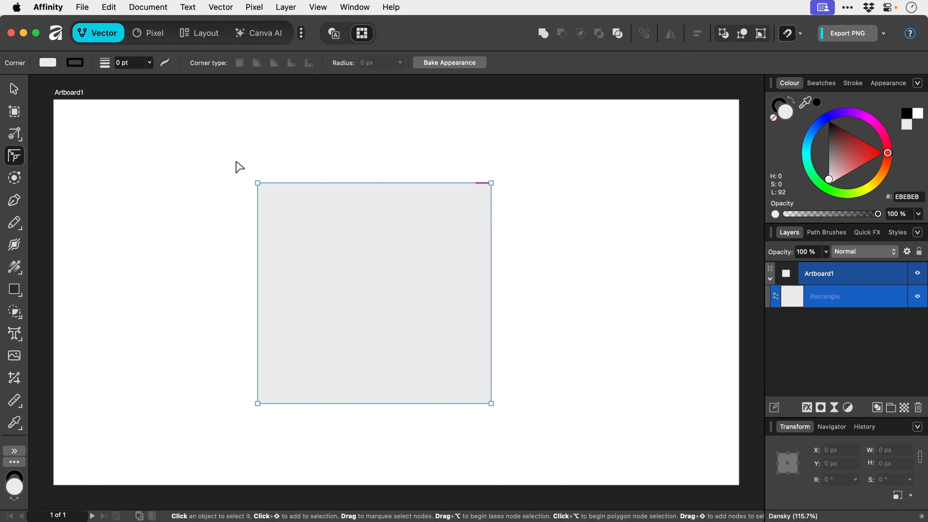
drag(239, 168, 300, 207)
drag(258, 183, 394, 309)
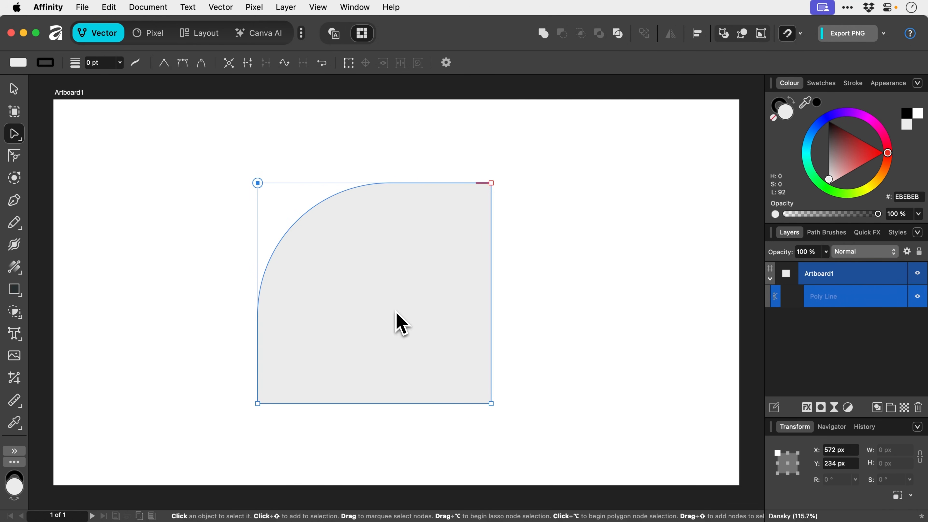
Step: Select the shape's two right-hand nodes and move them inward and up, placing the upper one at about X 1061, Y 193 px
drag(432, 149, 524, 430)
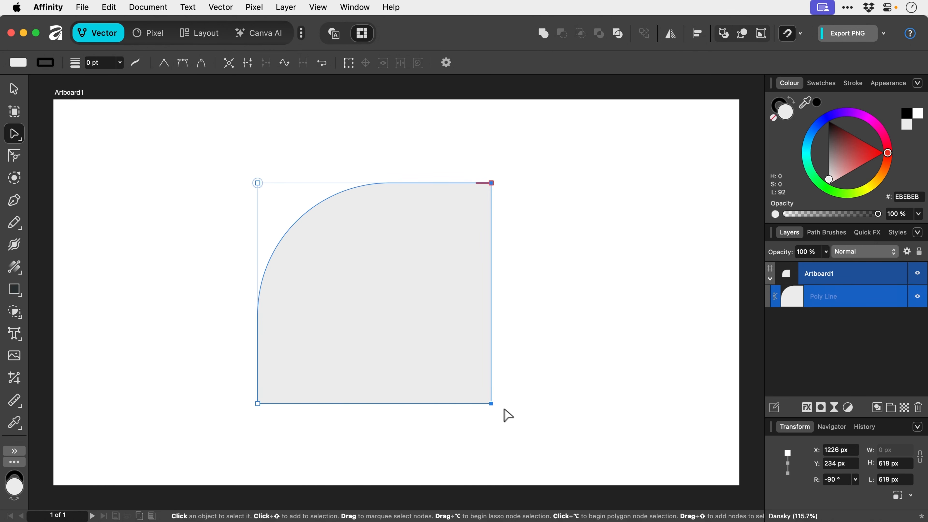
drag(491, 402, 434, 389)
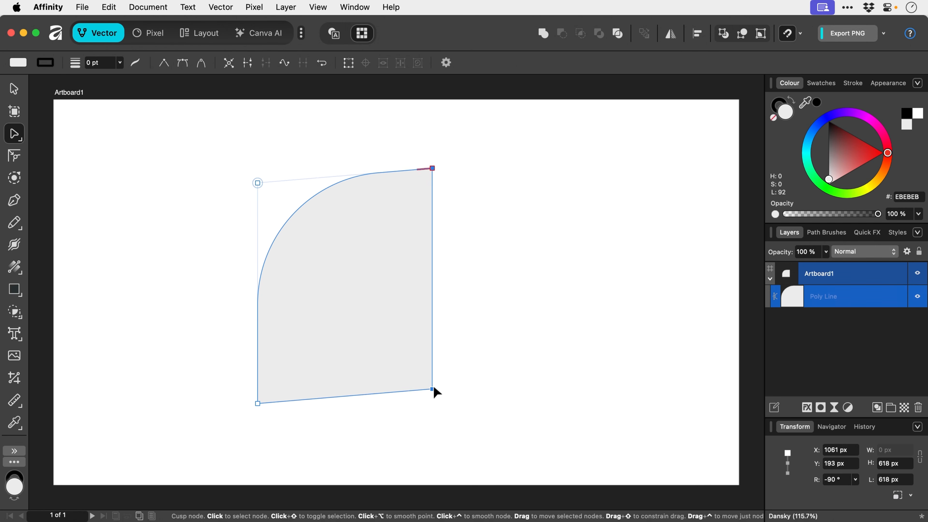
Step: Undo the node move and round both right-hand corners to a radius of about 376 px using the Corner Tool
key(super+z)
key(c)
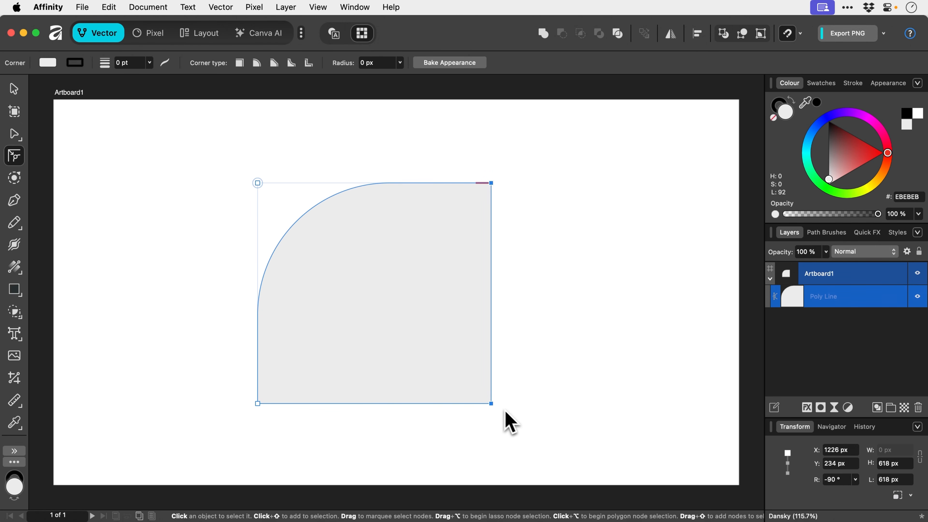
key(super)
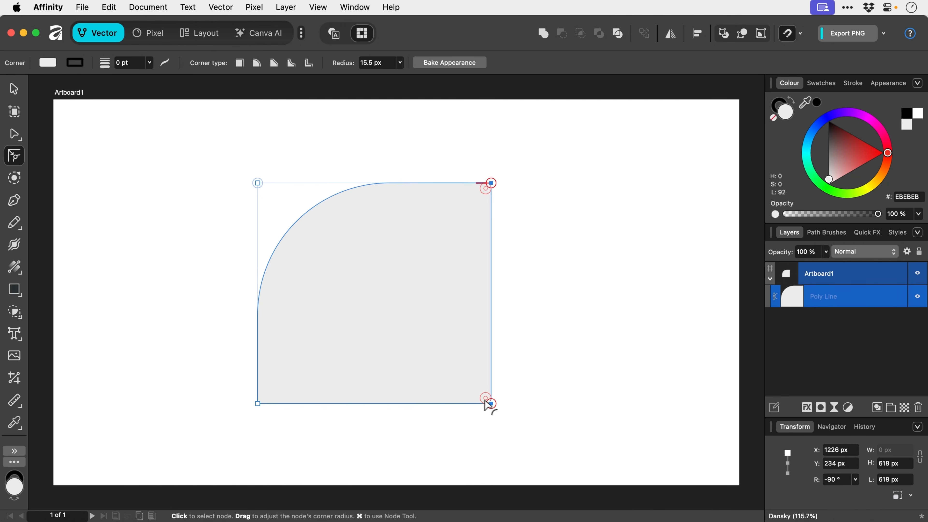
drag(489, 405, 324, 302)
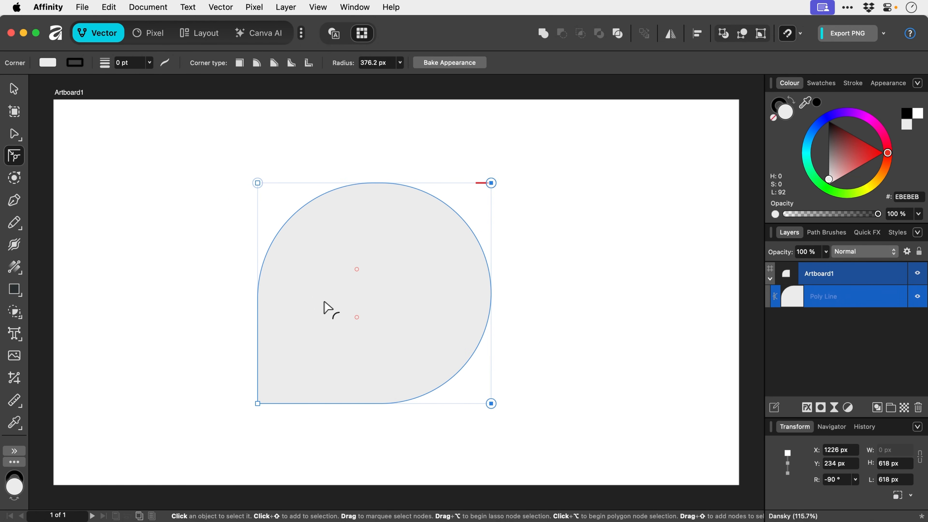
key(v)
click(553, 351)
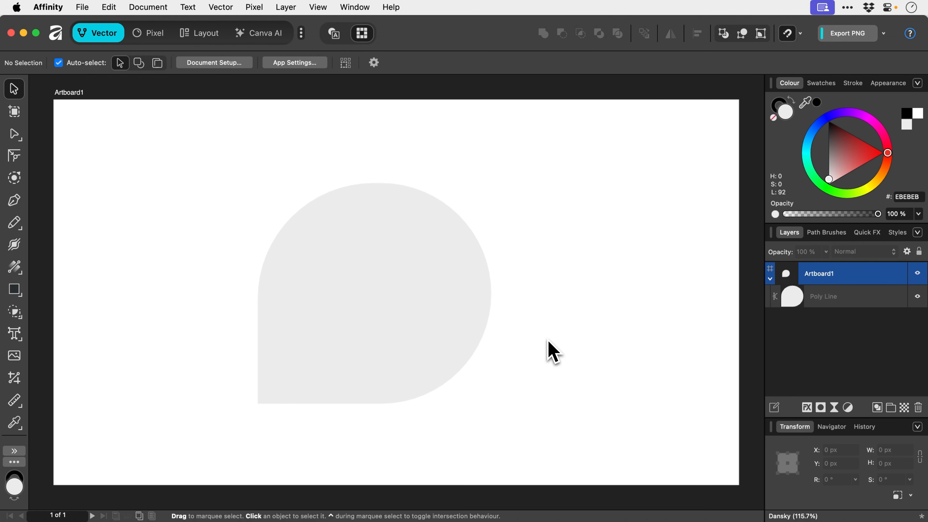
Step: Undo all corner rounding on the selected shape, back to the plain rectangle
click(346, 282)
key(super+z)
key(super+z)
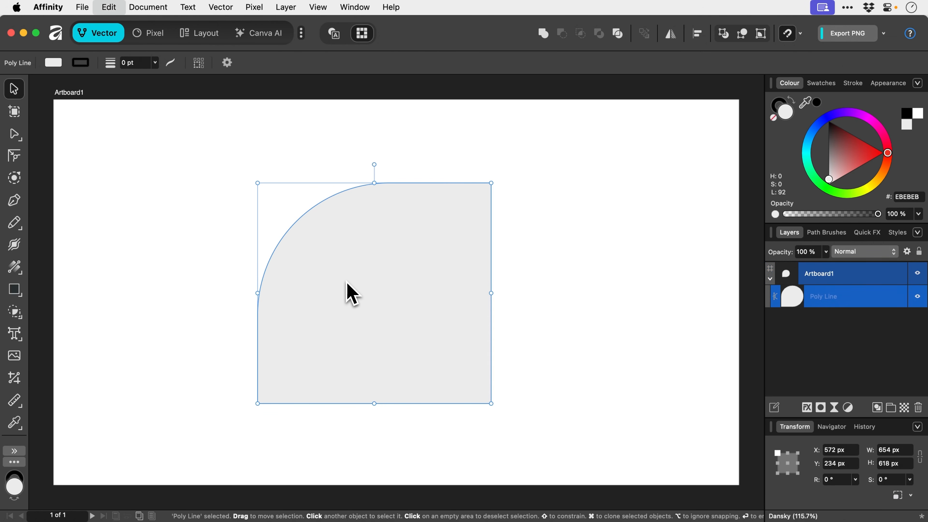
key(super+z)
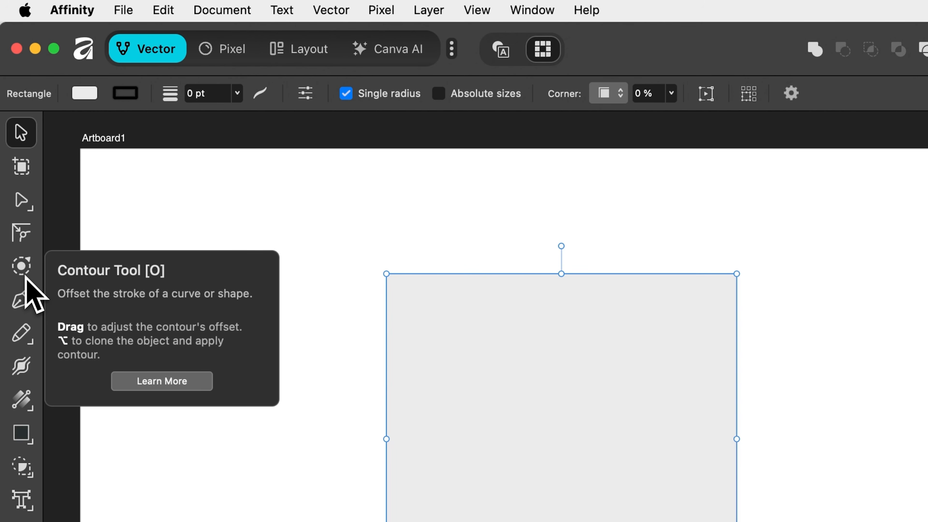
Step: Offset the rectangle outward by about 100 px with the Contour Tool and bake its appearance into an editable curve
click(25, 275)
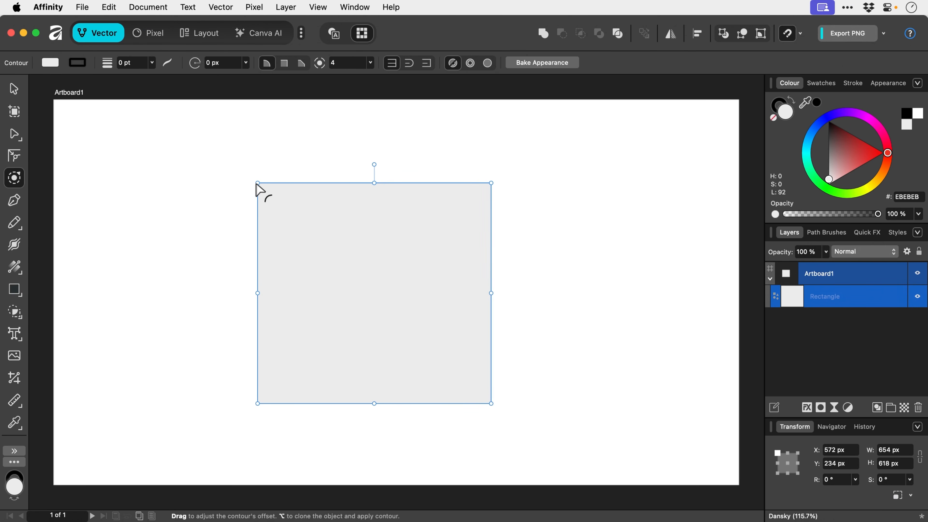
drag(258, 184, 293, 212)
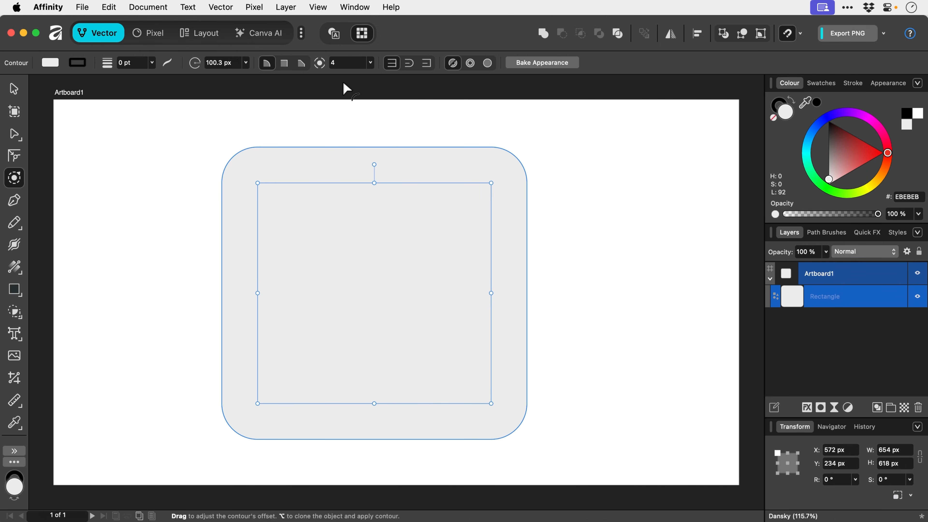
click(531, 65)
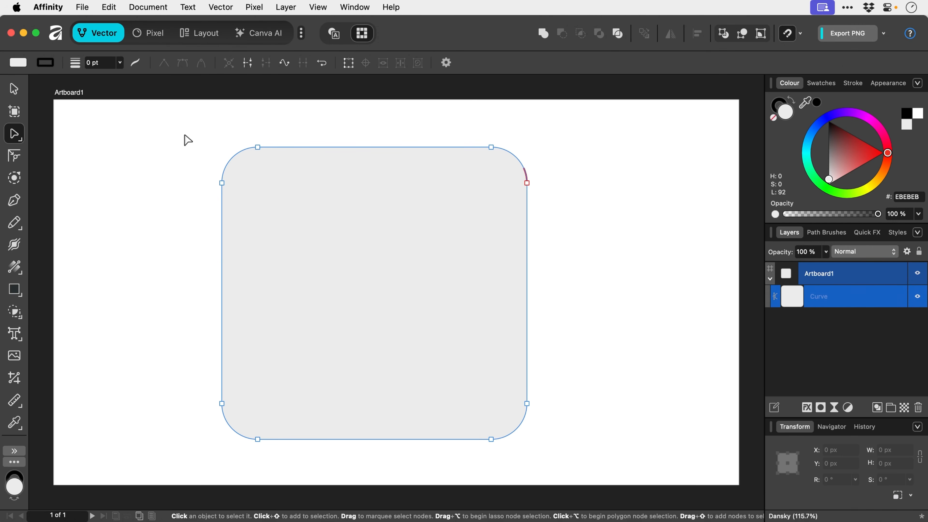
Step: Move the two nodes of the curve's upper-left rounded corner inward toward the shape's centre, and delete the shape
drag(187, 140, 283, 210)
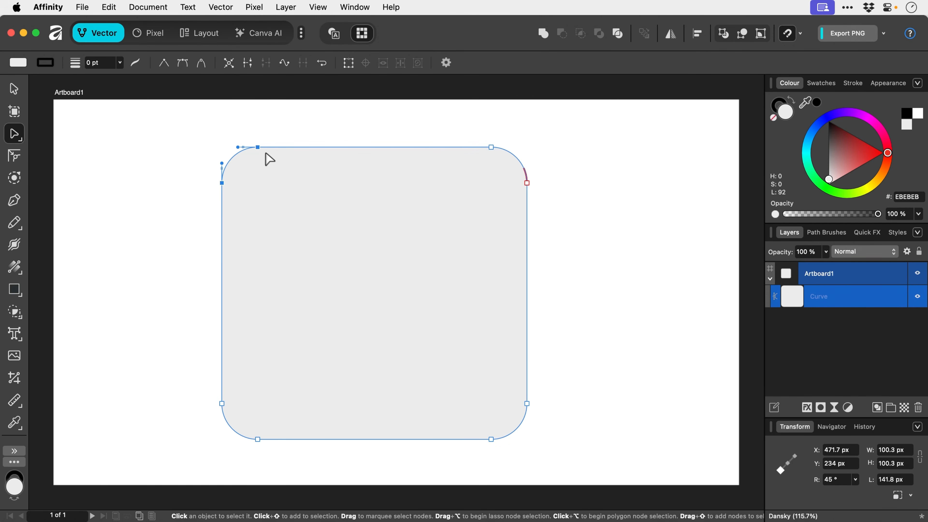
drag(258, 147, 378, 312)
drag(349, 282, 337, 261)
key(v)
key(Delete)
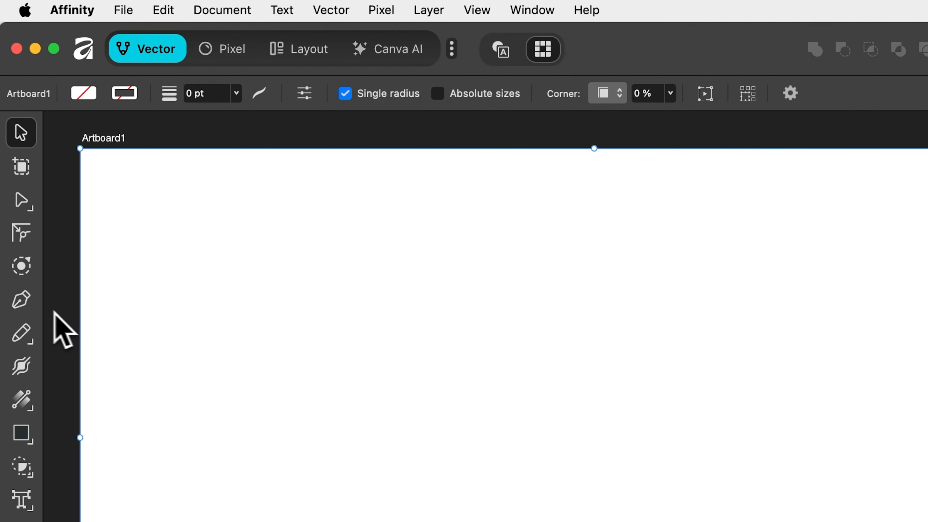
Step: Draw an open zigzag path of straight segments with the Pen Tool, from the upper middle of the artboard round to its lower middle
click(21, 307)
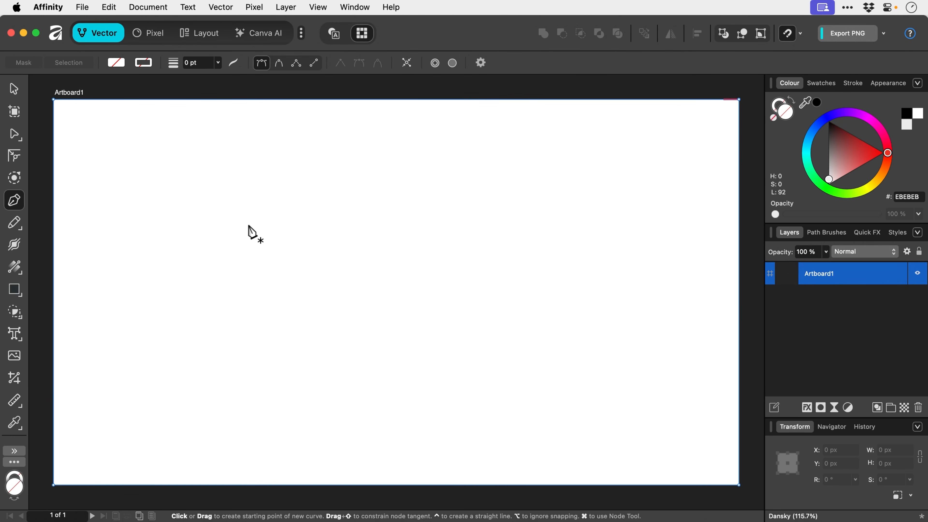
click(250, 224)
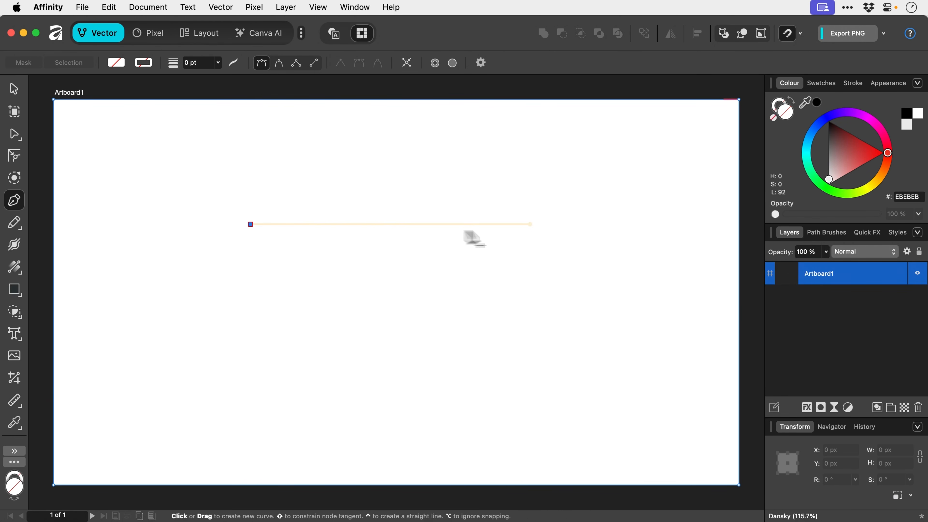
click(510, 223)
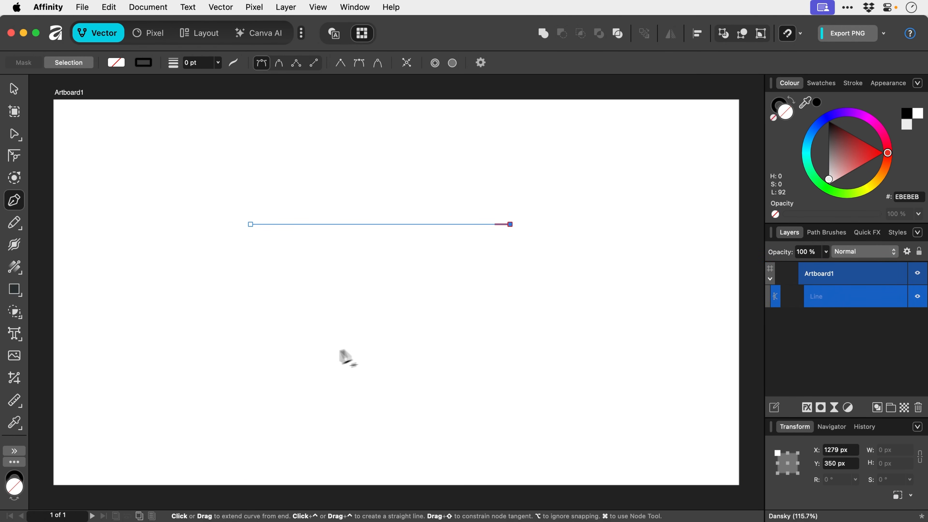
click(313, 356)
click(343, 292)
click(379, 280)
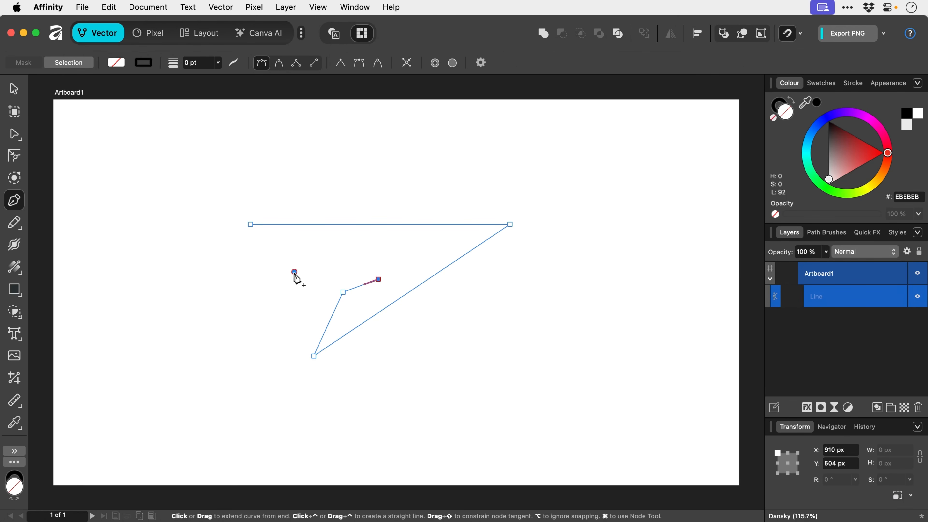
click(295, 272)
click(199, 333)
click(176, 254)
click(123, 331)
click(152, 380)
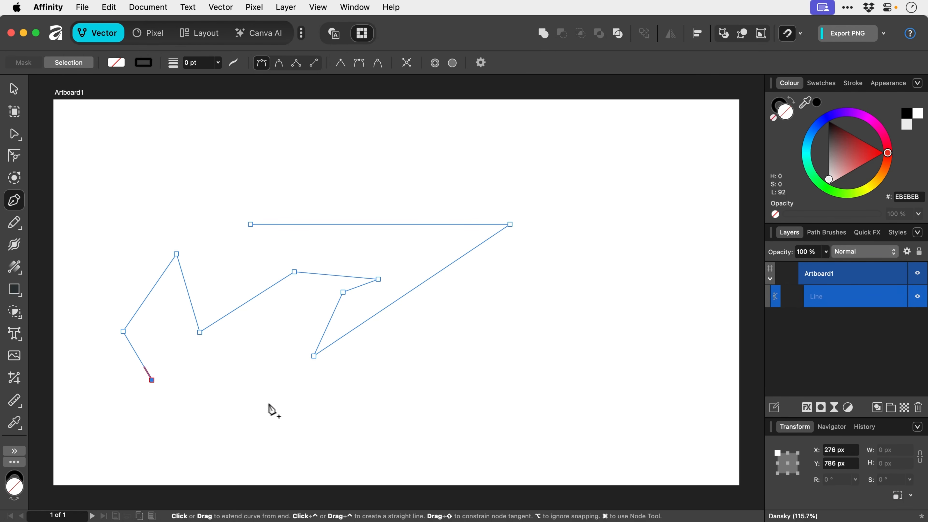
click(271, 403)
click(367, 417)
Step: Extend the path's lower end with three smooth curved segments winding up toward the artboard's right side
drag(425, 375, 493, 388)
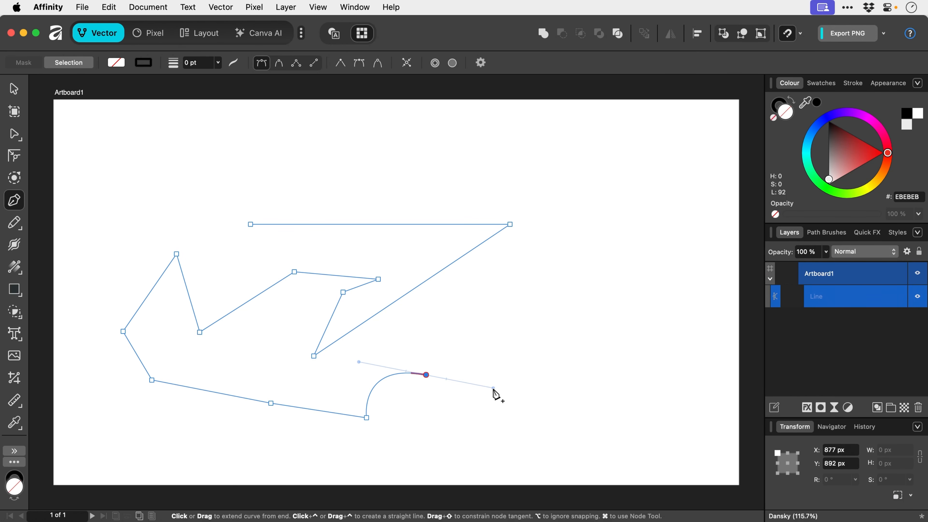
click(497, 315)
drag(497, 316, 488, 284)
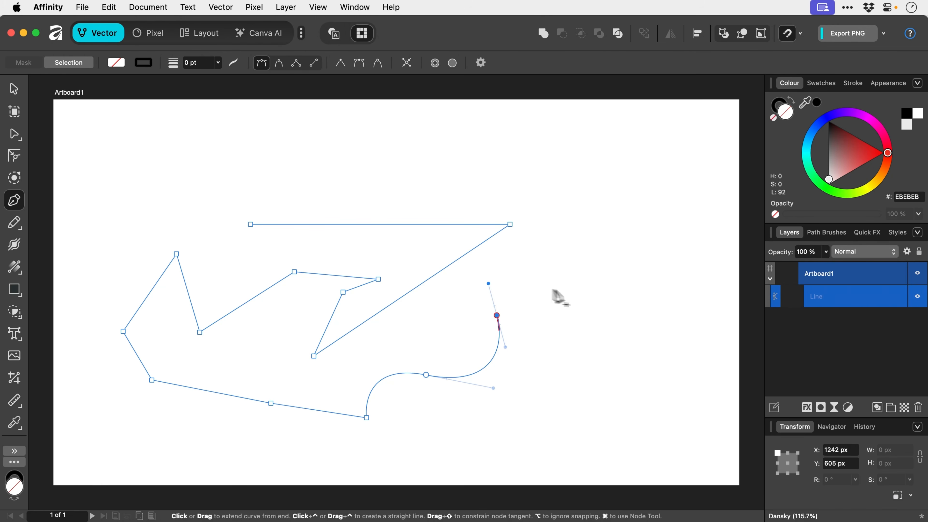
drag(586, 292, 634, 357)
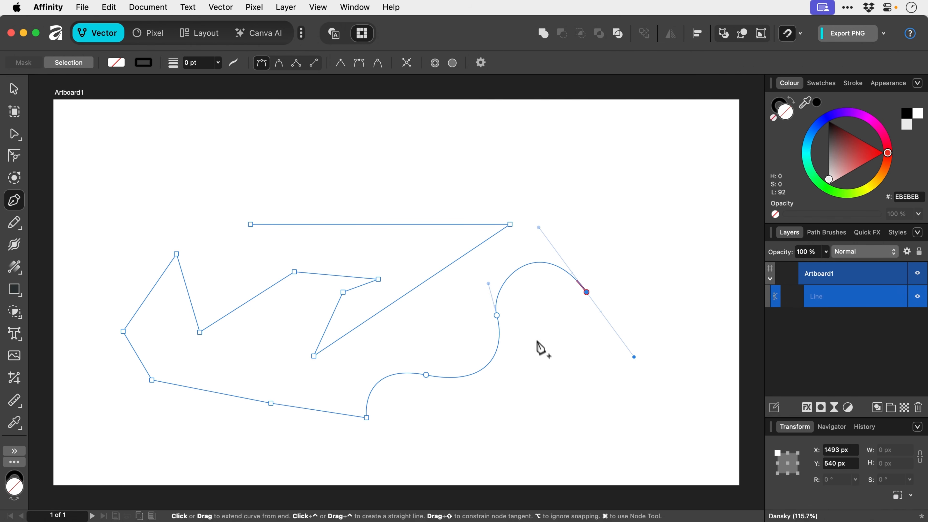
Step: Enable Rubber band mode for the Pen Tool and extend the path with two more nodes toward the artboard's lower middle
click(481, 63)
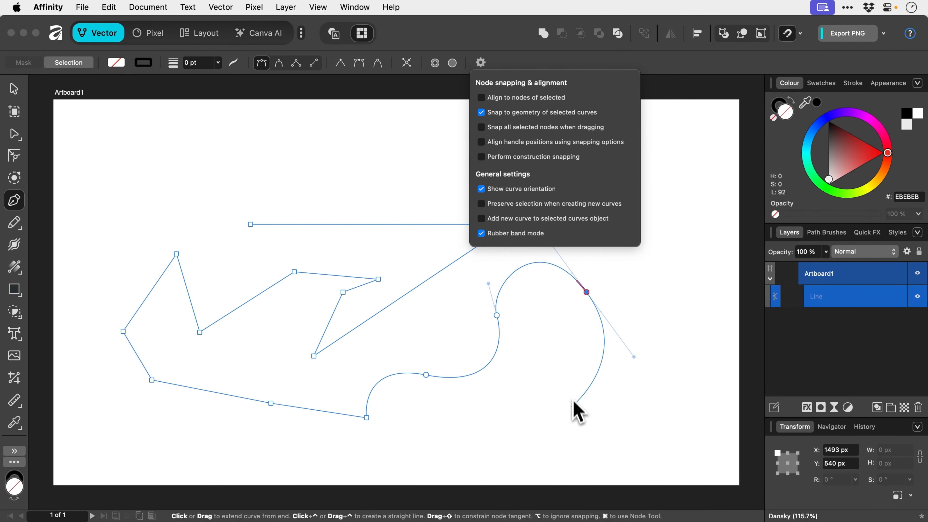
click(571, 407)
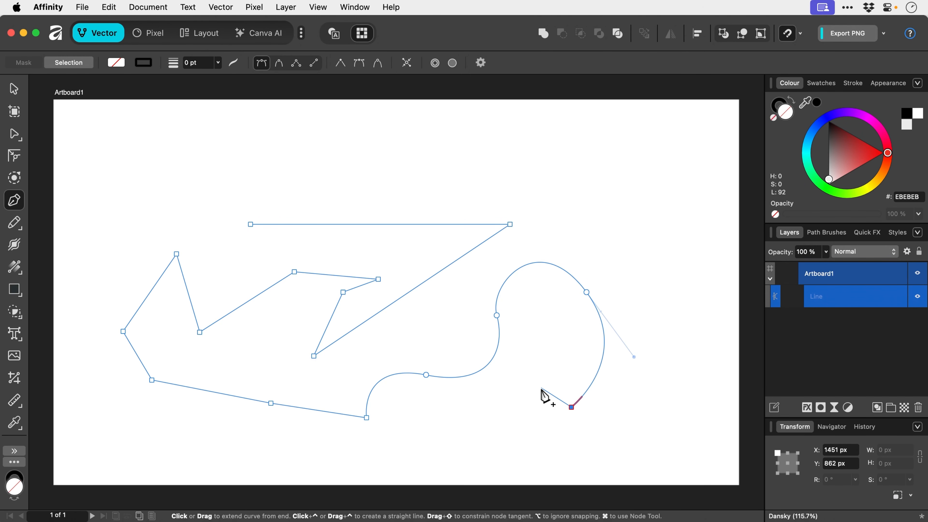
drag(464, 420, 400, 457)
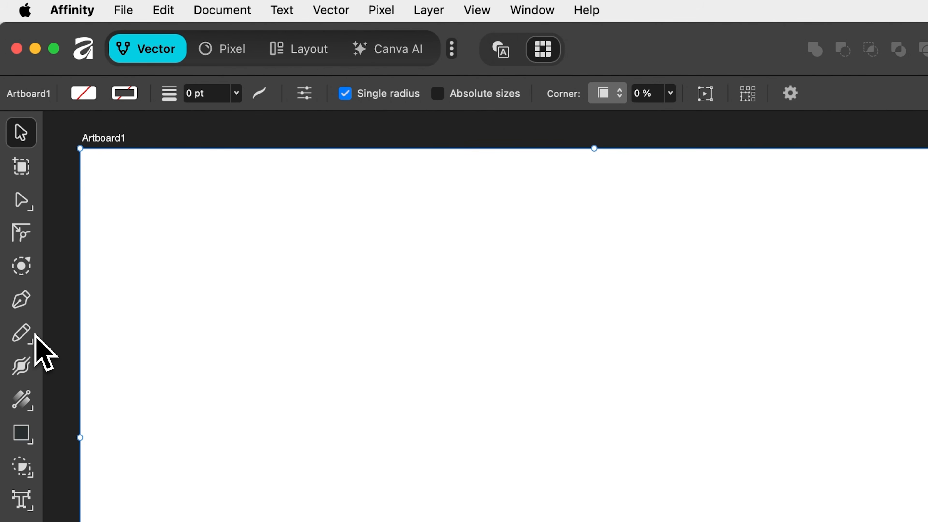
Step: Draw a winding freehand curve across the artboard with the Pencil Tool
click(21, 223)
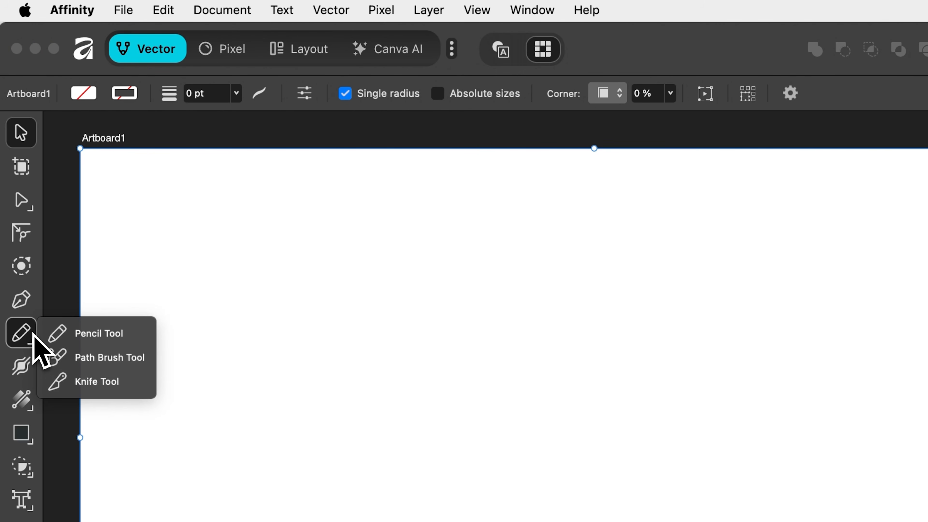
click(70, 333)
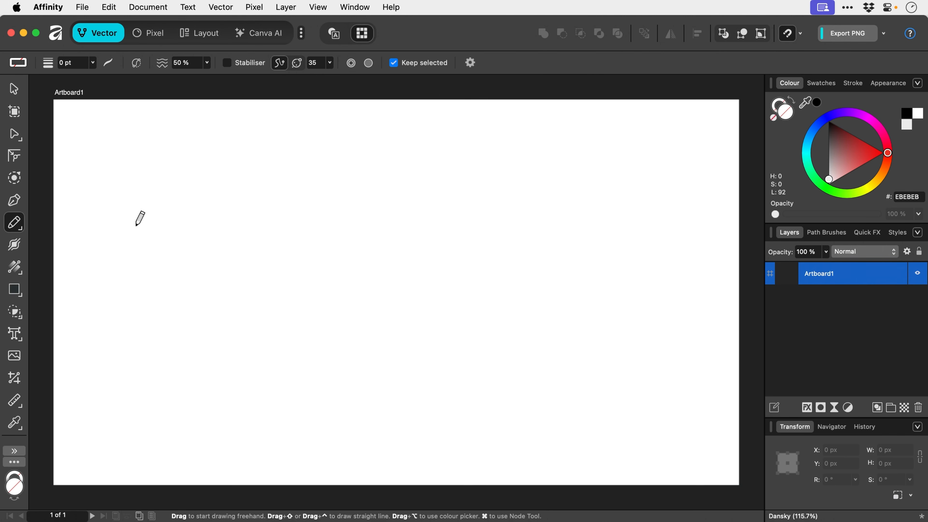
mouse_move(136, 226)
mouse_down()
mouse_move(183, 182)
mouse_move(250, 205)
mouse_up()
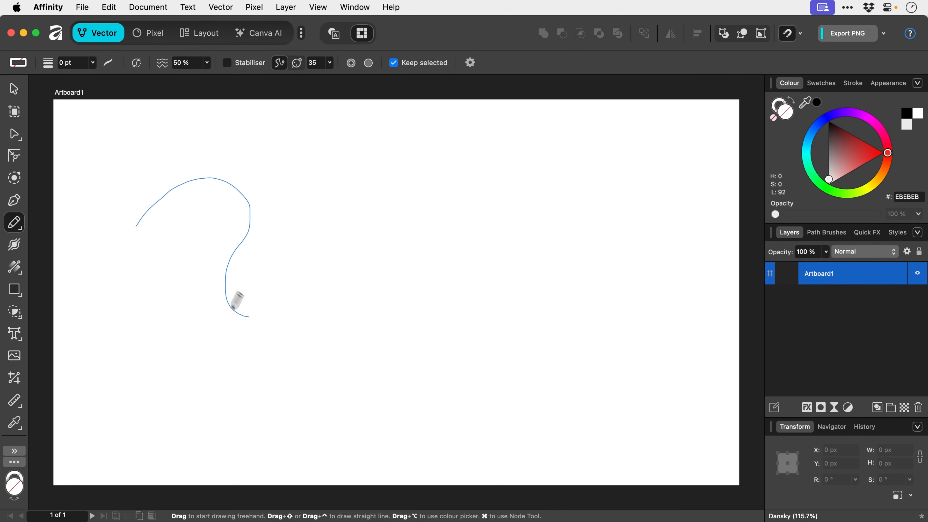
mouse_move(232, 309)
mouse_down()
mouse_move(456, 167)
mouse_move(481, 249)
mouse_move(401, 315)
mouse_move(439, 379)
mouse_move(605, 235)
mouse_move(658, 276)
mouse_move(598, 368)
mouse_up()
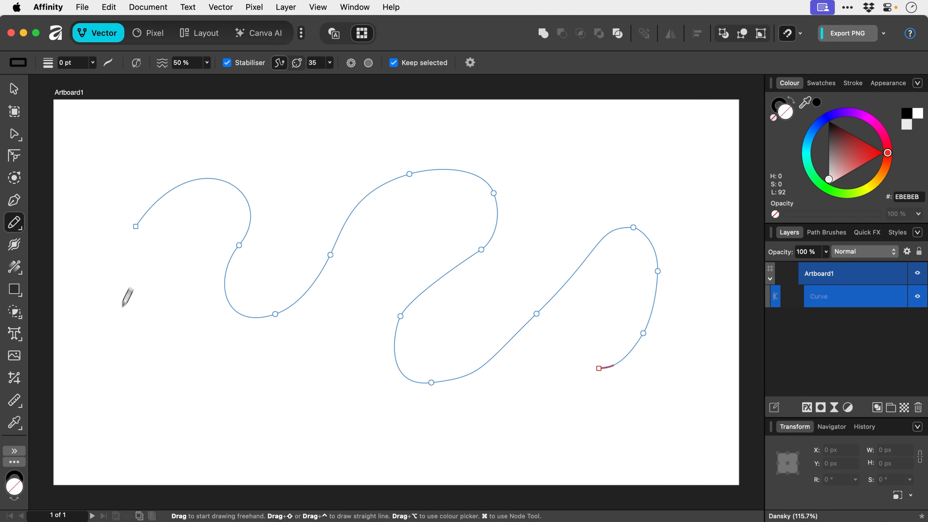
Step: Draw a long looping freehand curve with the Pencil Tool's Stabiliser enabled, and clear the pencil curves from the artboard
drag(116, 327, 135, 319)
mouse_move(179, 388)
mouse_down()
mouse_move(329, 261)
mouse_move(243, 281)
mouse_move(378, 308)
mouse_up()
mouse_move(489, 198)
mouse_down()
mouse_move(552, 216)
mouse_move(556, 289)
mouse_move(524, 306)
mouse_move(467, 271)
mouse_move(399, 194)
mouse_move(305, 178)
mouse_move(239, 198)
mouse_move(195, 295)
mouse_move(225, 381)
mouse_move(341, 418)
mouse_move(496, 373)
mouse_move(600, 290)
mouse_move(522, 171)
mouse_up()
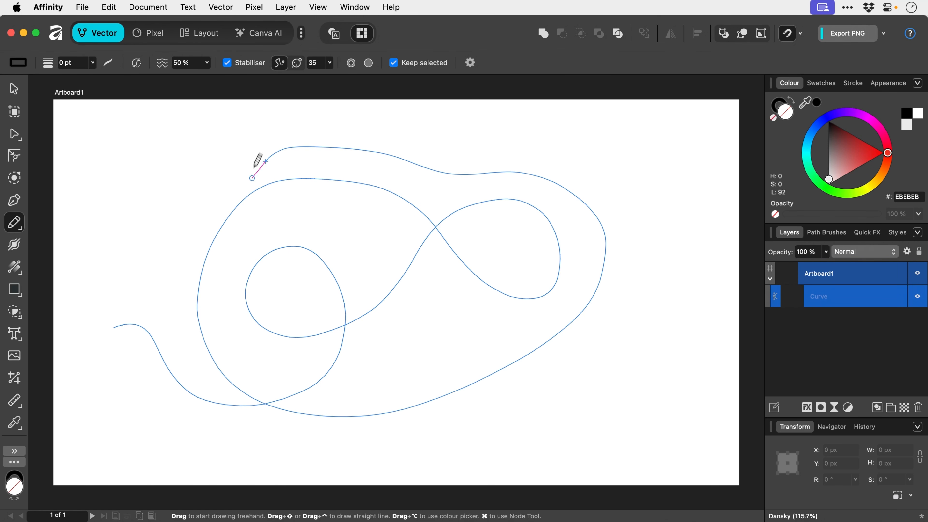
drag(321, 215, 321, 213)
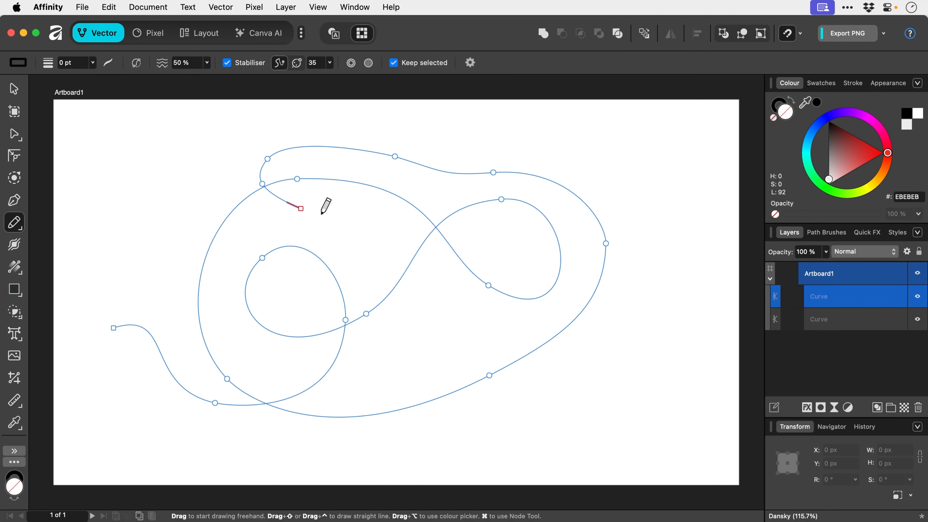
key(v)
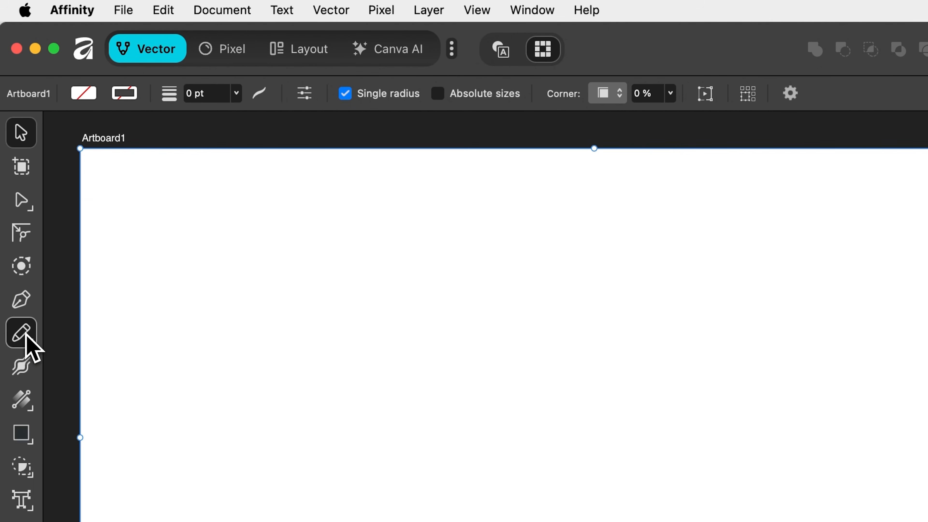
Step: Paint a wavy black stroke about 49 px wide across the upper half of the artboard with the Path Brush Tool
click(16, 224)
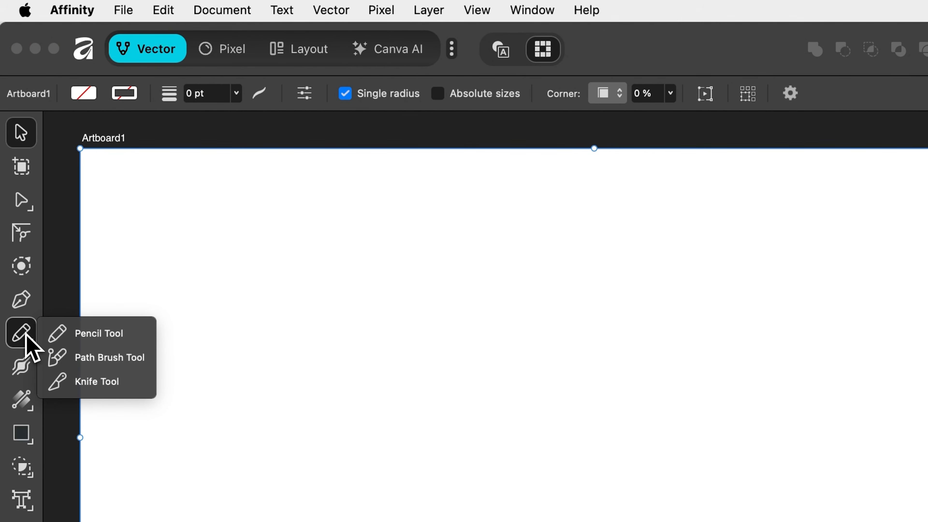
click(82, 362)
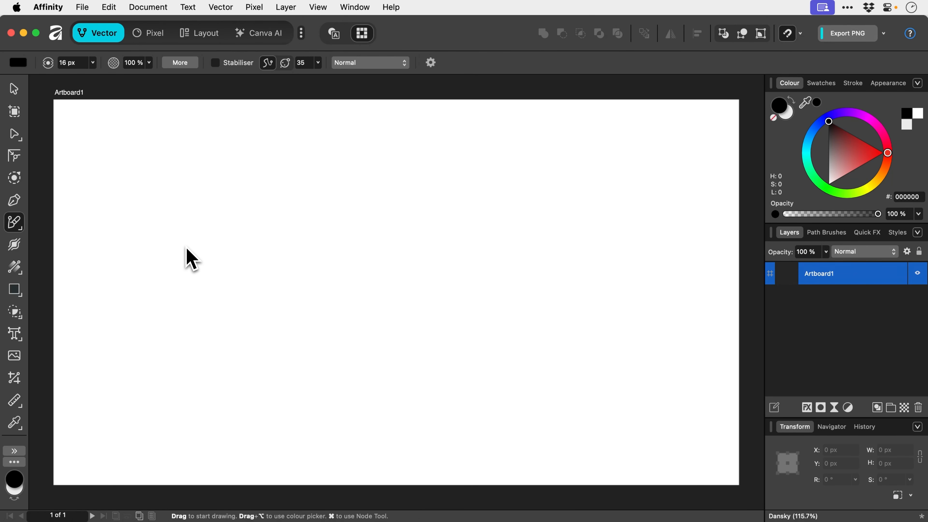
mouse_move(186, 250)
mouse_down()
mouse_move(217, 203)
mouse_move(240, 206)
mouse_move(207, 308)
mouse_move(298, 254)
mouse_move(369, 195)
mouse_move(359, 295)
mouse_move(401, 313)
mouse_move(482, 198)
mouse_move(522, 246)
mouse_up()
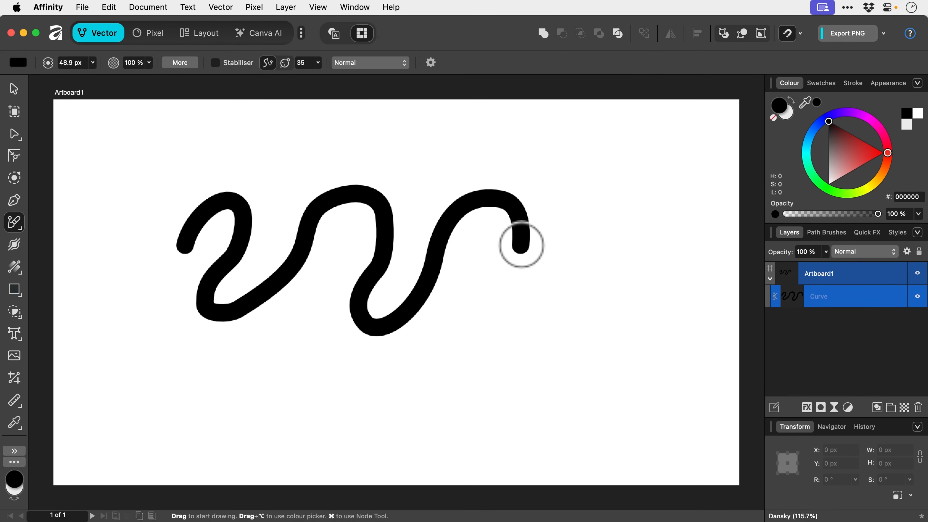
Step: Choose the Fuse brush from the Image Brushes and paint a long looping stroke over the black one
click(827, 233)
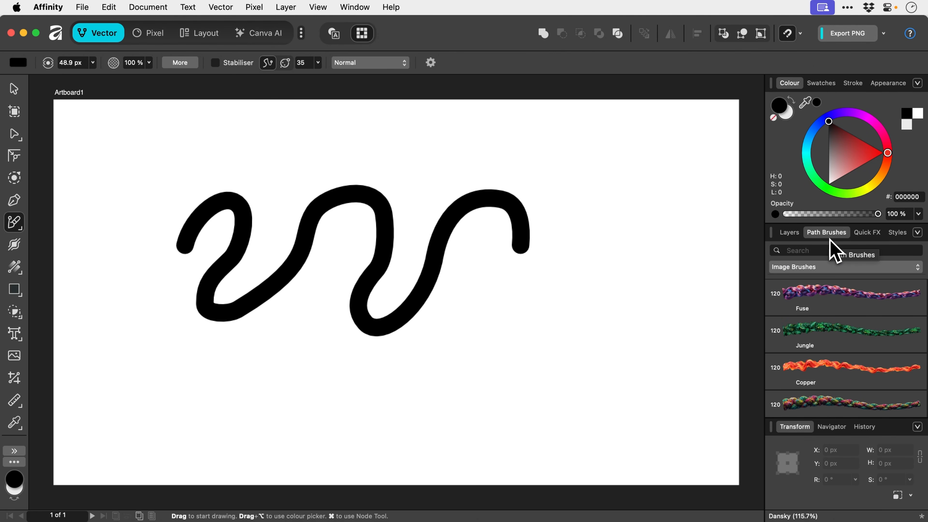
click(828, 303)
mouse_move(651, 280)
mouse_down()
mouse_move(548, 378)
mouse_move(283, 390)
mouse_move(263, 281)
mouse_move(380, 377)
mouse_move(555, 336)
mouse_move(343, 168)
mouse_move(421, 278)
mouse_move(205, 292)
mouse_move(401, 161)
mouse_move(519, 237)
mouse_move(157, 263)
mouse_move(365, 348)
mouse_move(493, 256)
mouse_move(431, 264)
mouse_move(490, 266)
mouse_up()
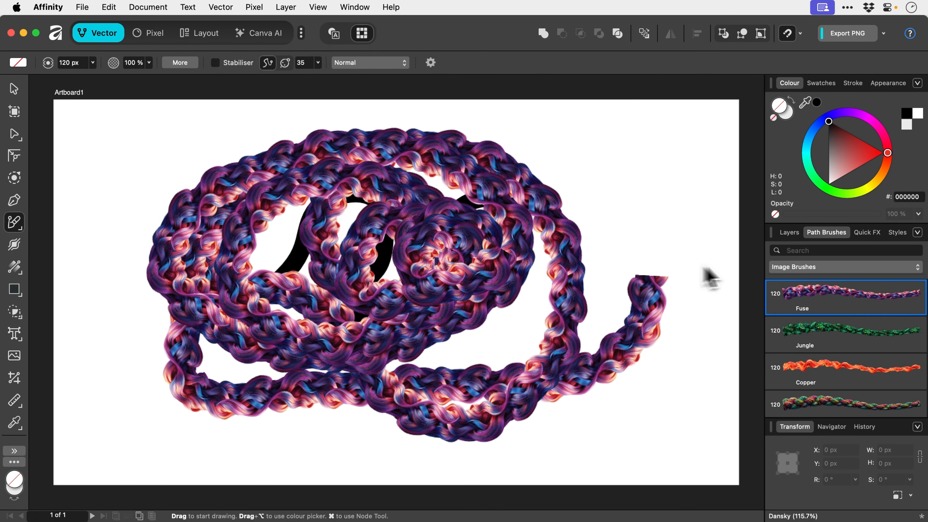
Step: Choose the Acrylic Stroke 02 brush from the Acrylics path brushes and paint a long looping black stroke over the artwork
click(810, 267)
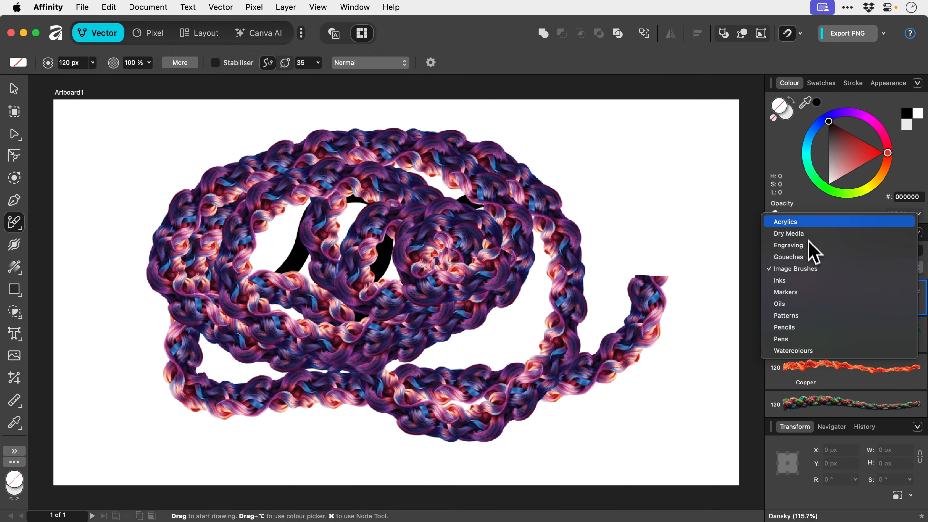
click(811, 223)
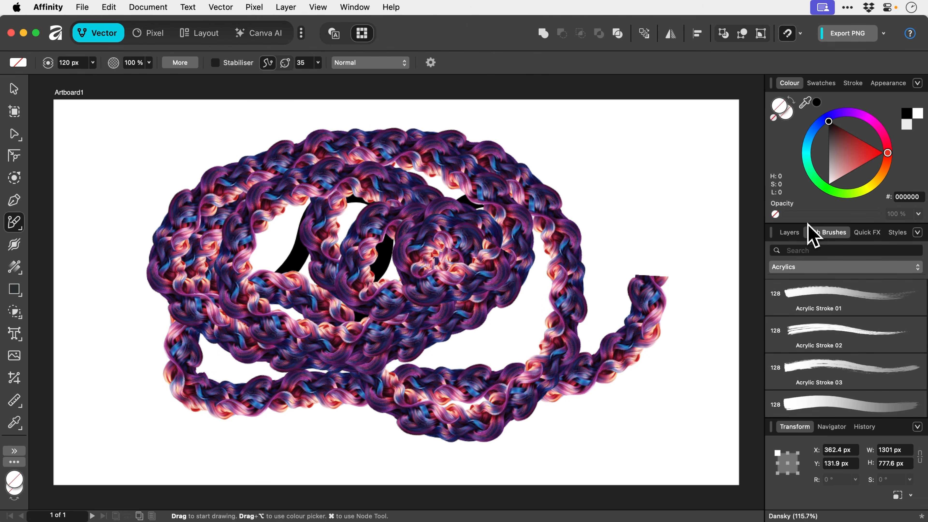
click(806, 336)
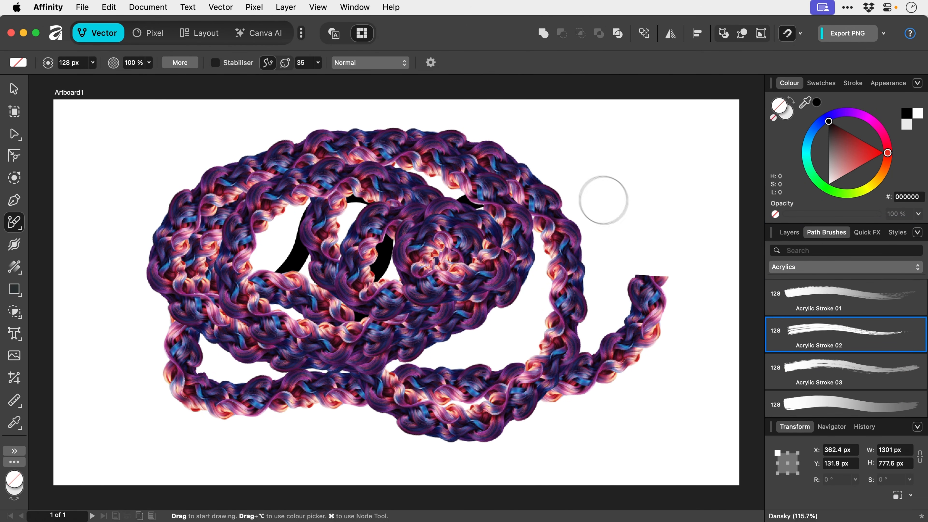
mouse_move(583, 190)
mouse_down()
mouse_move(624, 159)
mouse_move(651, 164)
mouse_move(683, 209)
mouse_move(680, 396)
mouse_move(622, 434)
mouse_move(475, 453)
mouse_move(208, 434)
mouse_move(159, 387)
mouse_move(122, 181)
mouse_move(187, 164)
mouse_move(197, 288)
mouse_move(187, 345)
mouse_move(219, 376)
mouse_move(309, 405)
mouse_move(436, 269)
mouse_move(522, 202)
mouse_move(588, 199)
mouse_move(625, 246)
mouse_move(585, 315)
mouse_move(376, 317)
mouse_move(263, 285)
mouse_move(283, 389)
mouse_move(559, 390)
mouse_up()
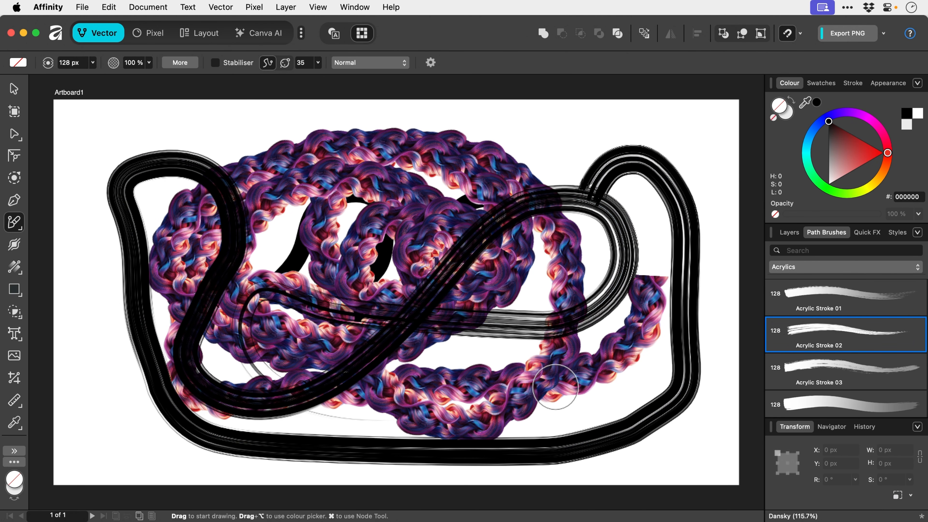
Step: Choose the Classic Flat Marker 01 brush from the Markers and paint a broad winding stroke around the artboard
click(828, 384)
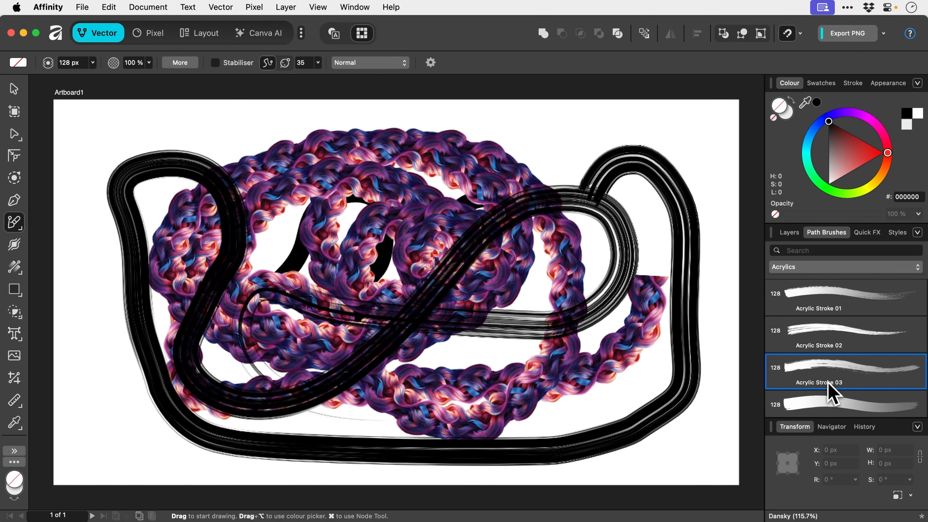
click(830, 269)
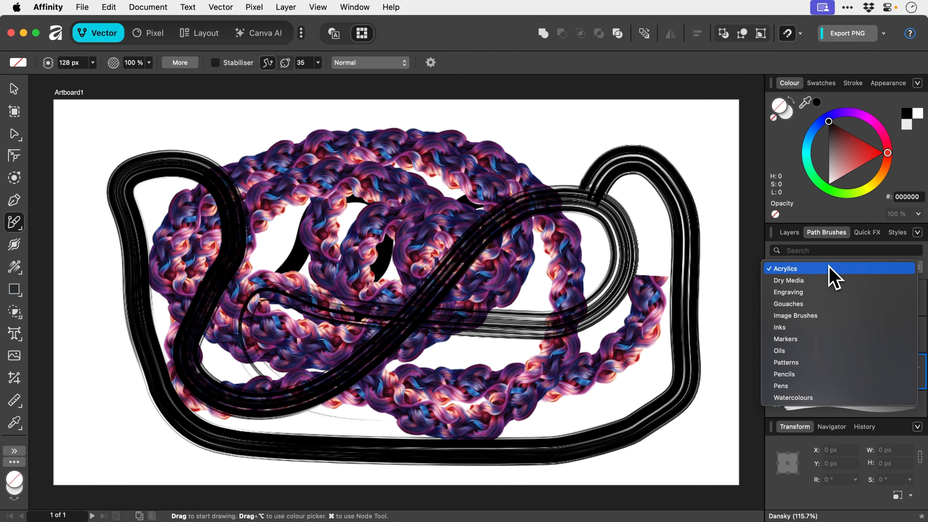
click(825, 339)
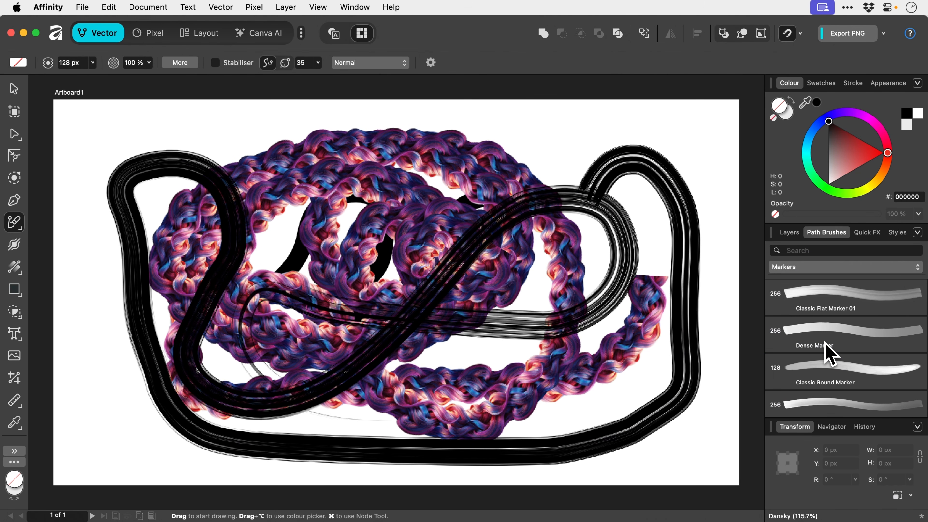
click(828, 310)
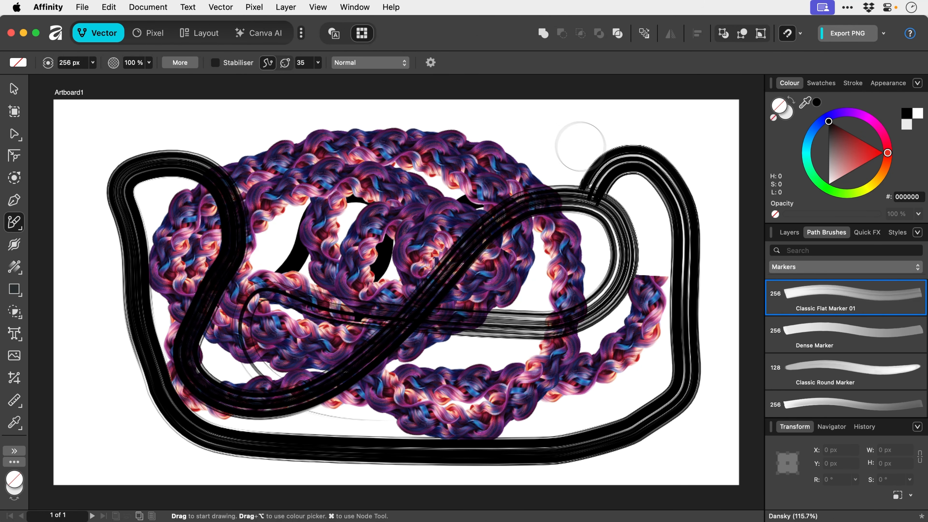
mouse_move(560, 134)
mouse_down()
mouse_move(689, 142)
mouse_move(698, 160)
mouse_move(693, 210)
mouse_move(525, 185)
mouse_move(427, 151)
mouse_move(333, 135)
mouse_move(192, 127)
mouse_move(146, 135)
mouse_move(121, 158)
mouse_move(126, 233)
mouse_move(107, 273)
mouse_move(95, 400)
mouse_move(163, 457)
mouse_move(239, 379)
mouse_move(184, 448)
mouse_move(363, 423)
mouse_move(480, 423)
mouse_move(621, 395)
mouse_move(595, 398)
mouse_up()
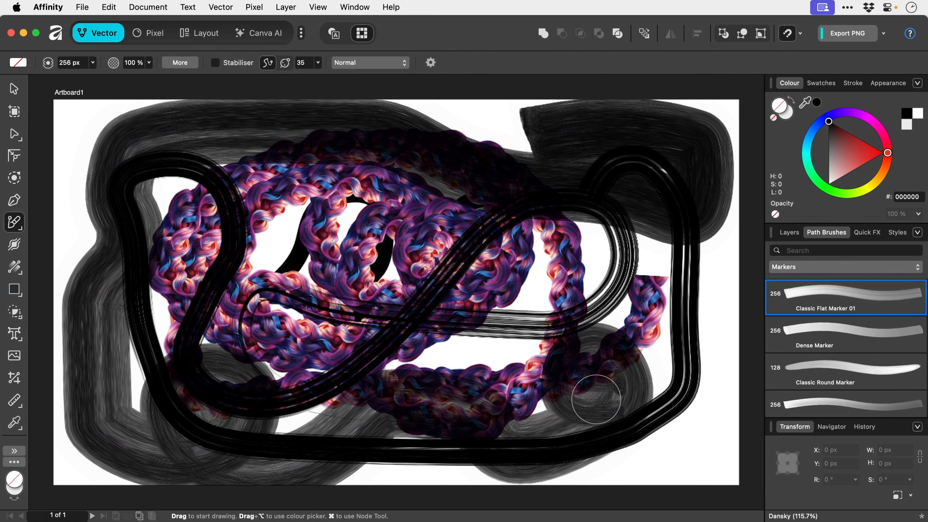
Step: Delete all the painted brush strokes from the artboard
key(v)
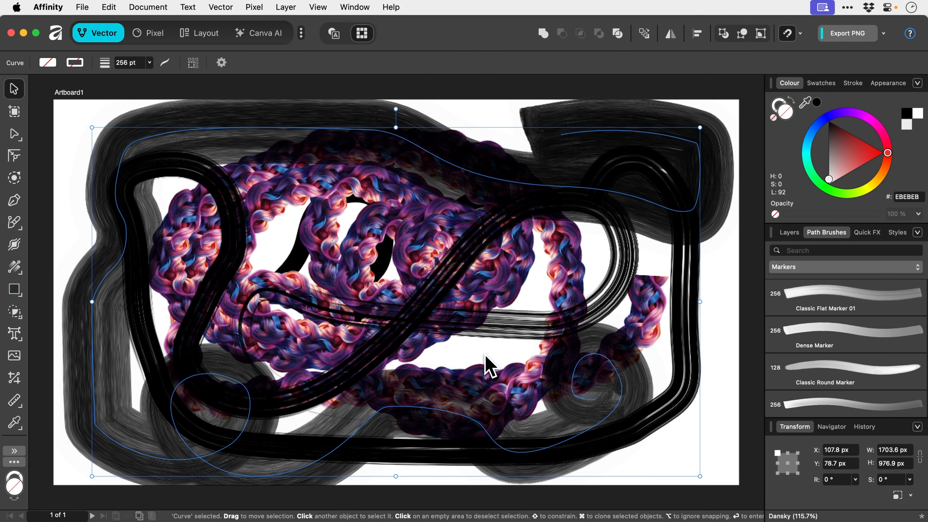
key(super+a)
key(Delete)
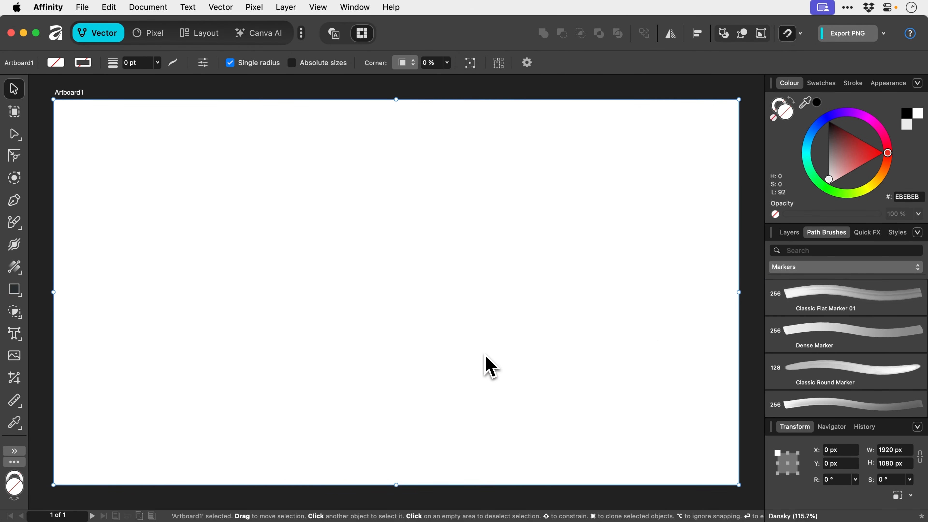
Step: Draw a winding freehand curve about 1353 px wide and 456 px high across the artboard with the Pencil Tool
click(20, 226)
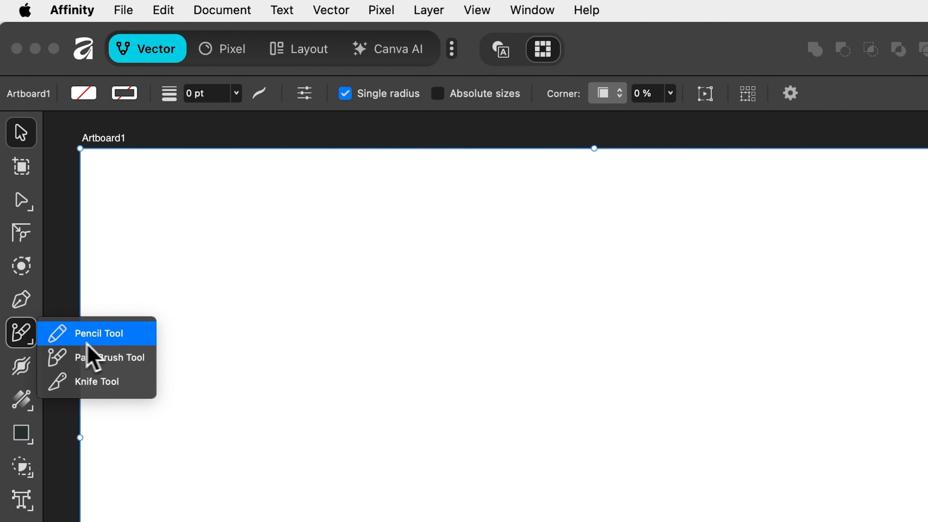
click(98, 381)
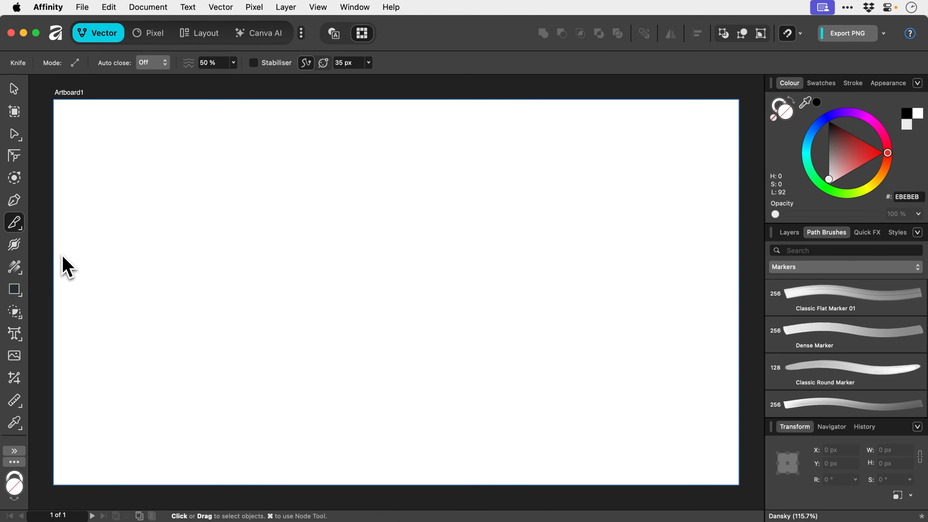
key(n)
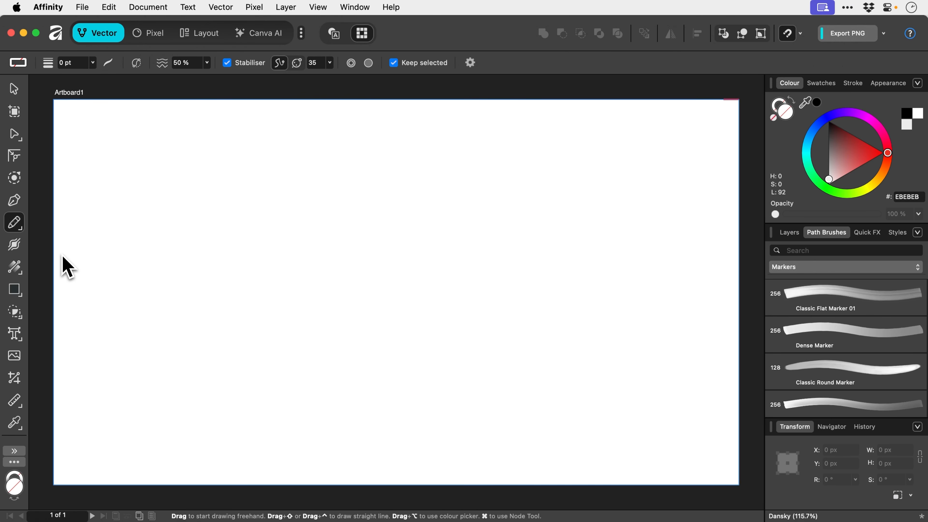
drag(200, 363, 198, 331)
mouse_move(133, 243)
mouse_down()
mouse_move(144, 282)
mouse_move(207, 268)
mouse_move(267, 202)
mouse_move(323, 229)
mouse_move(282, 308)
mouse_move(301, 366)
mouse_move(490, 262)
mouse_move(576, 198)
mouse_move(583, 318)
mouse_up()
key(v)
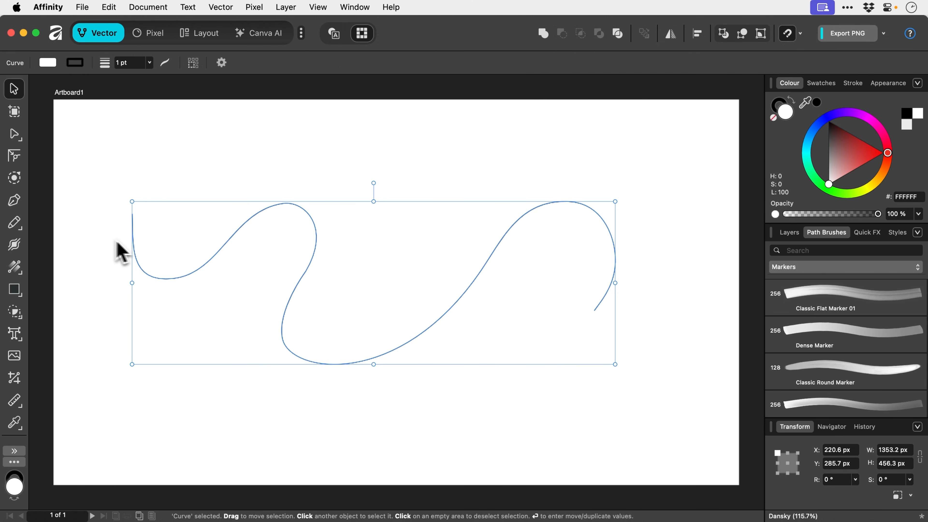
Step: Cut the curve on its first rising section with the Knife Tool and pull the two loose end nodes apart
click(19, 223)
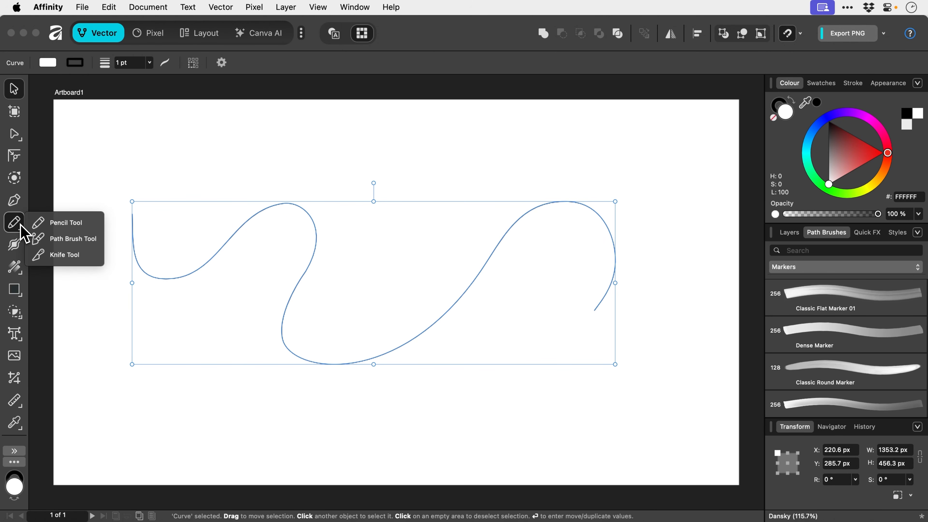
click(65, 263)
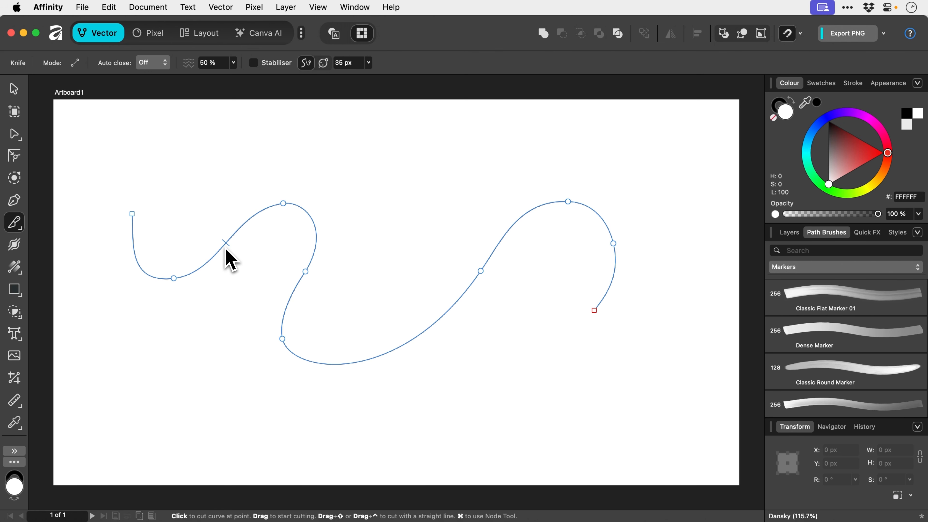
click(232, 236)
key(a)
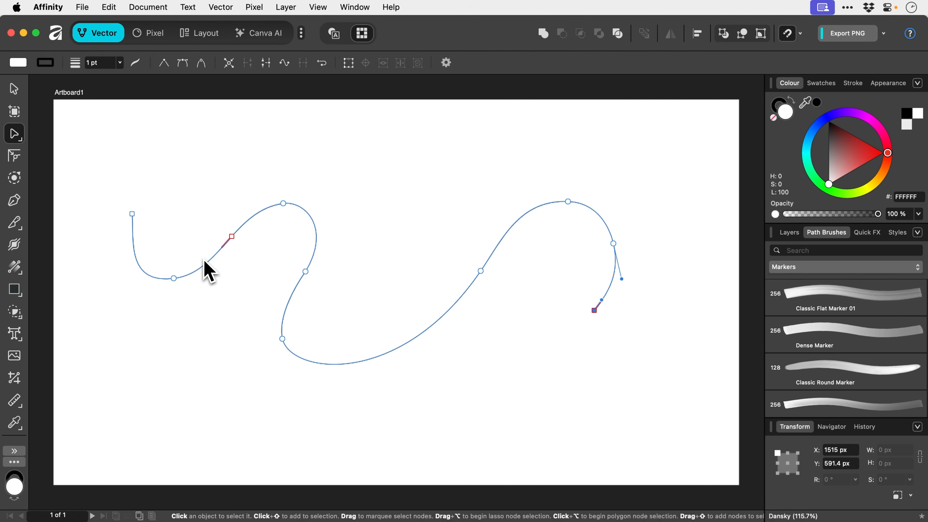
drag(232, 237, 212, 178)
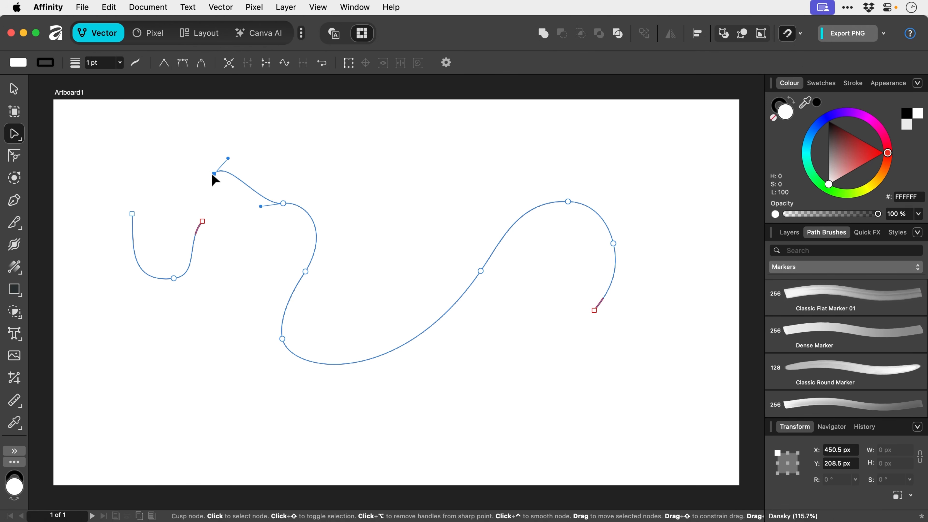
Step: Draw a rectangle about 301 by 306 px above the curve's dip and swap its fill and stroke for a black fill
click(15, 289)
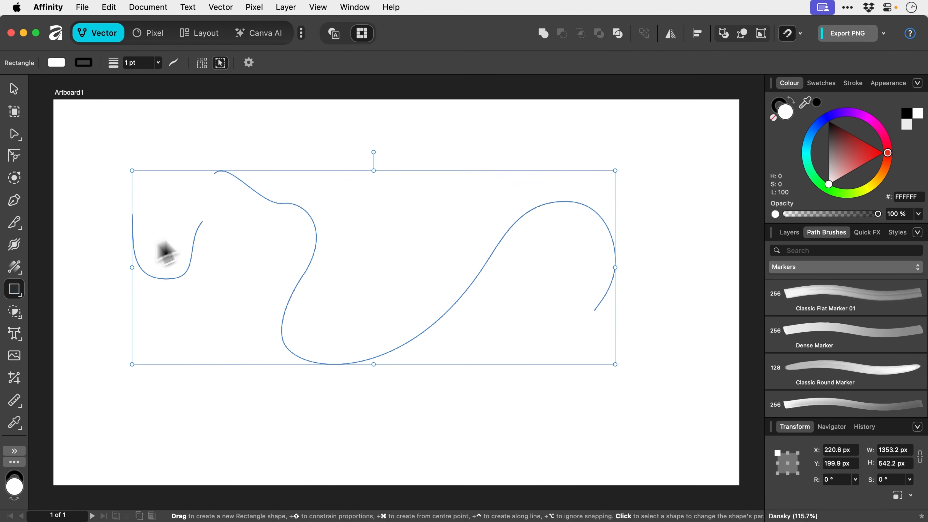
drag(335, 137, 442, 245)
key(v)
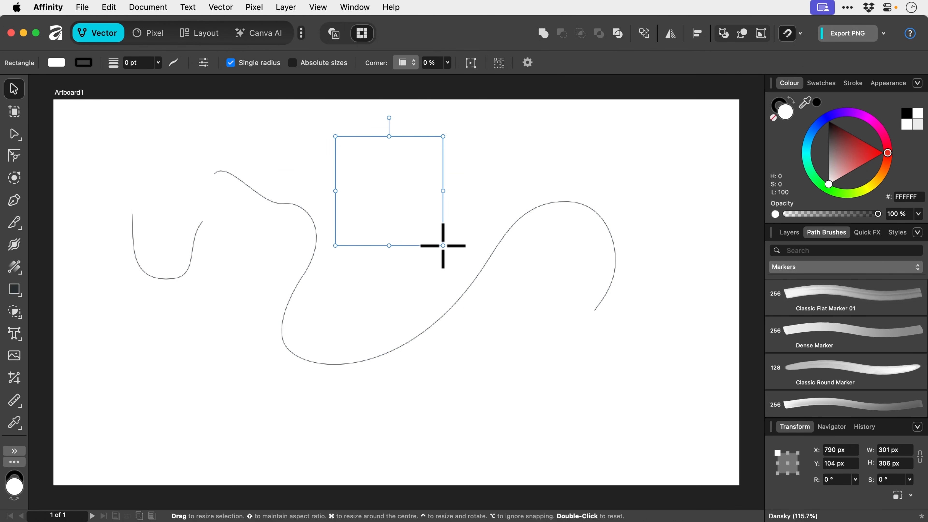
key(shift+x)
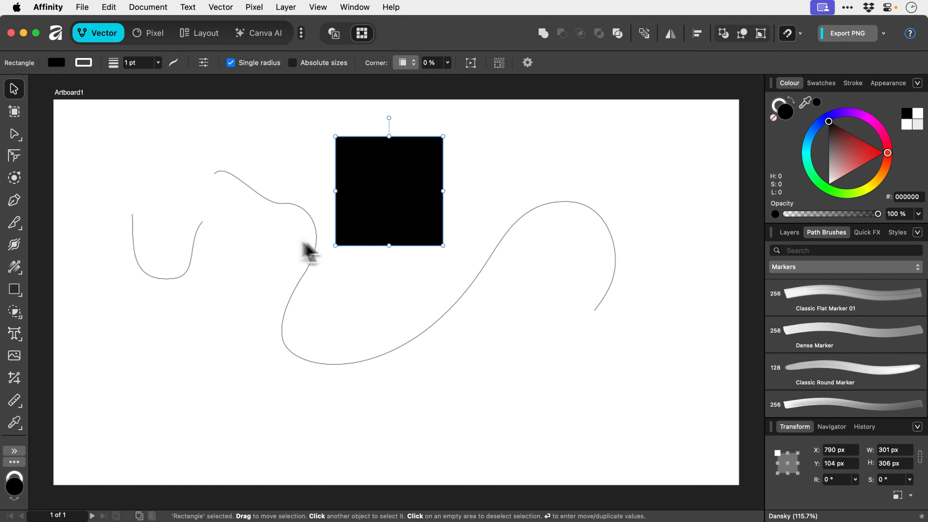
Step: Slice the black rectangle along a wavy freehand line with the Knife Tool and move its upper piece away
click(18, 221)
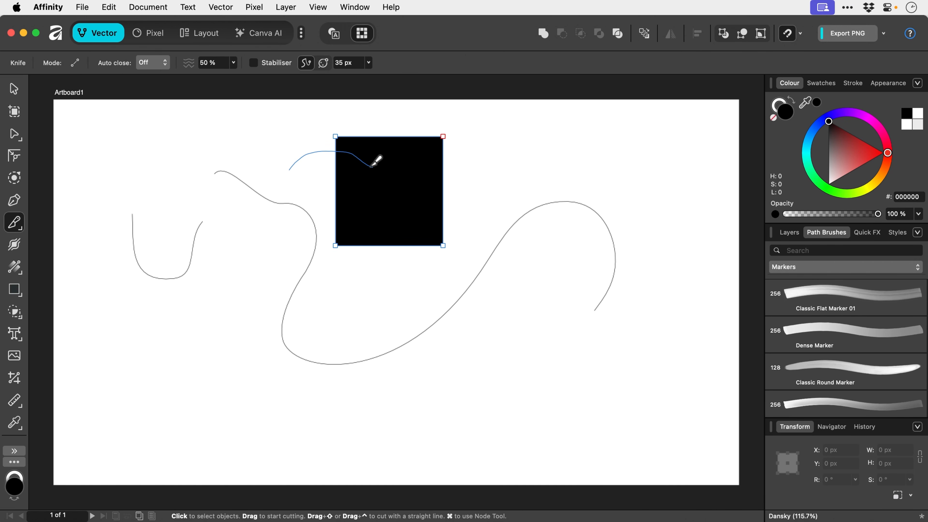
drag(483, 144, 482, 145)
key(v)
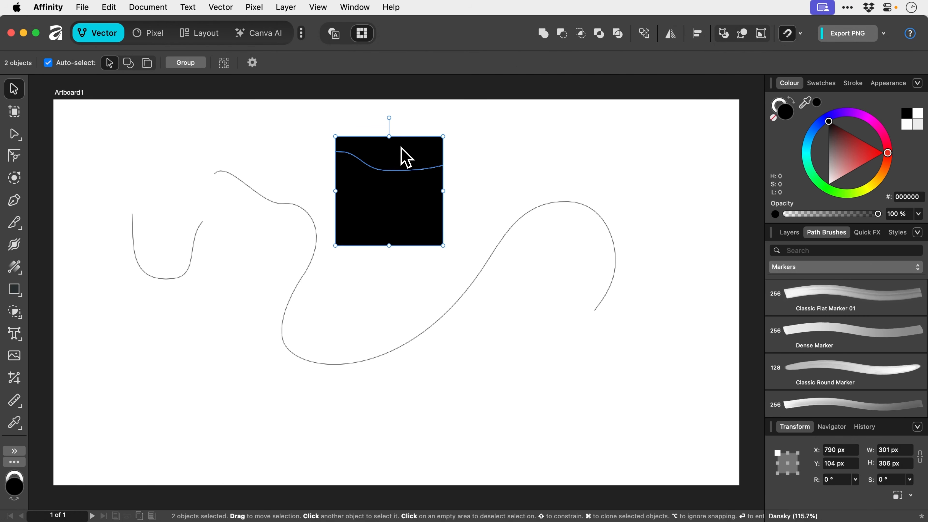
click(401, 148)
drag(401, 147, 408, 128)
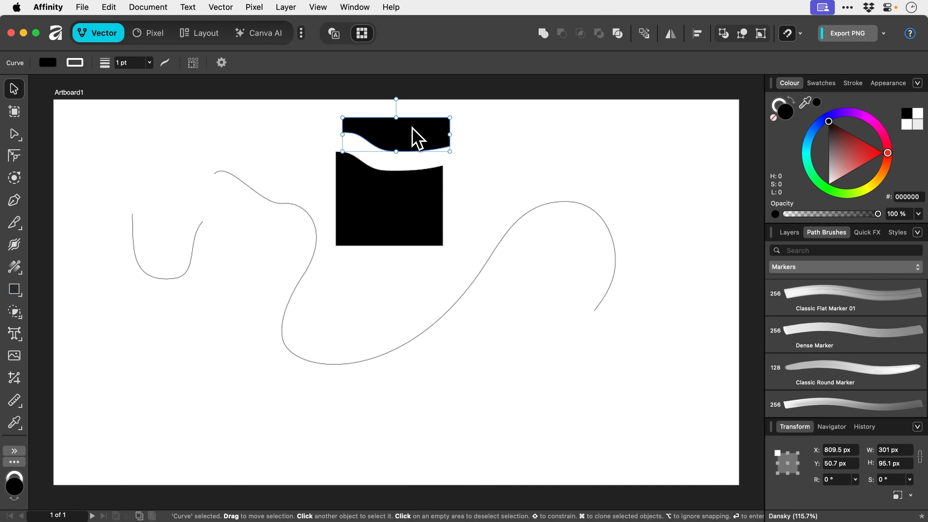
Step: Slice the rectangle's lower piece with one straight horizontal cut and two straight vertical cuts using the Knife Tool
click(404, 187)
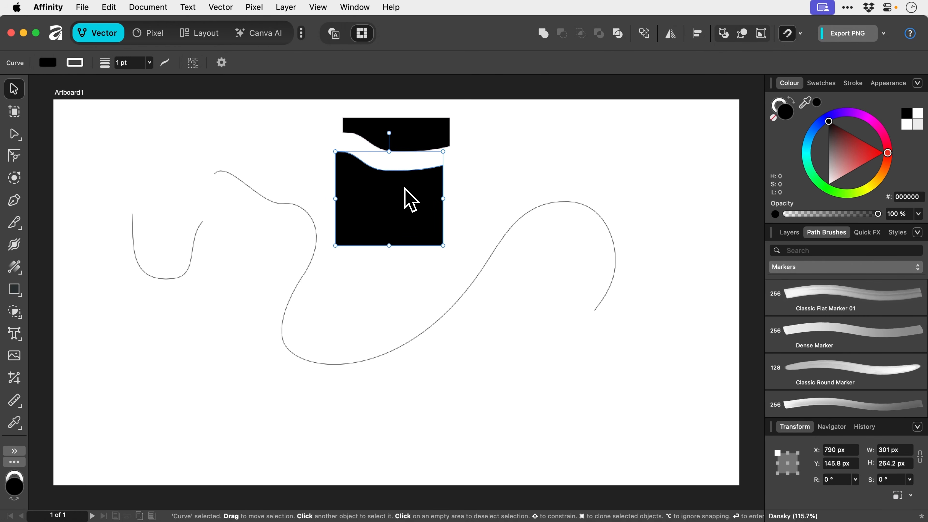
key(k)
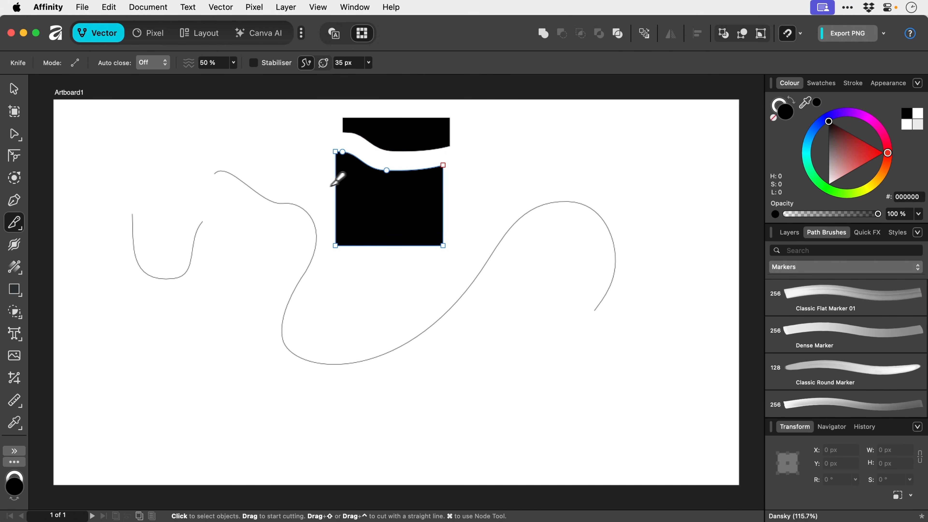
drag(314, 187, 390, 193)
drag(474, 193, 473, 199)
drag(312, 190, 482, 190)
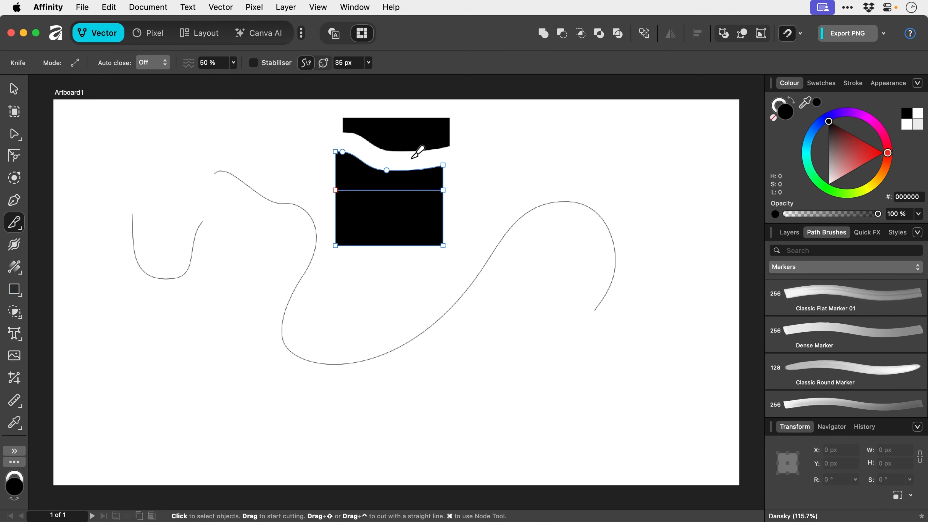
mouse_move(411, 159)
mouse_down()
mouse_move(417, 271)
mouse_move(394, 276)
mouse_move(377, 236)
mouse_move(354, 272)
mouse_up()
Step: Move the large lower-left piece, the lower-right piece and the upper-right piece away from the sliced shape
key(v)
click(380, 245)
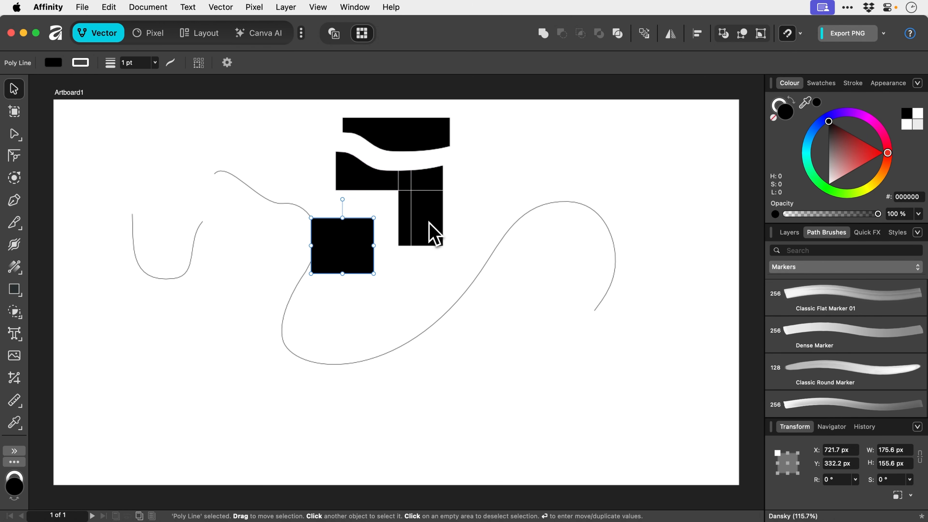
drag(431, 234, 455, 243)
drag(434, 187, 472, 164)
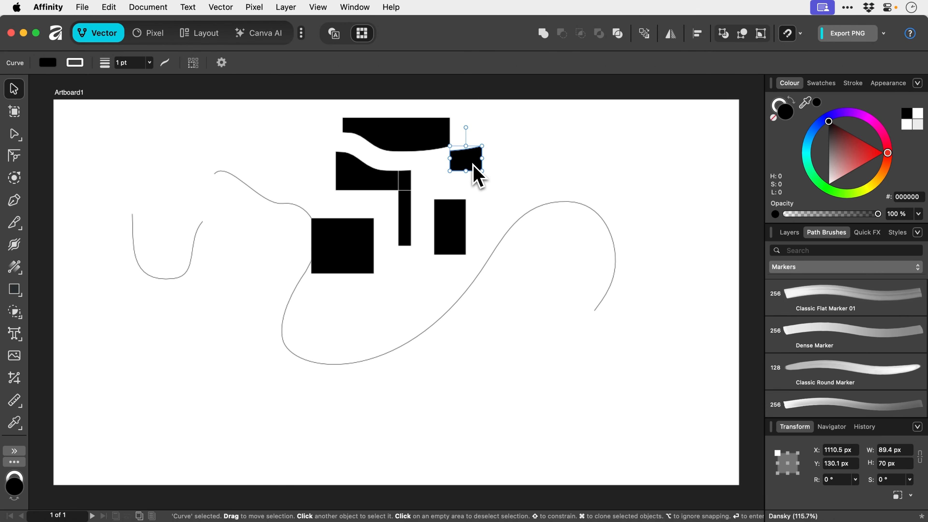
Step: Clear the artboard and draw a flowing S-shaped curve with the Pencil Tool
key(super+a)
key(Delete)
key(n)
mouse_move(160, 293)
mouse_down()
mouse_move(197, 241)
mouse_move(247, 235)
mouse_move(339, 366)
mouse_move(505, 315)
mouse_move(546, 215)
mouse_up()
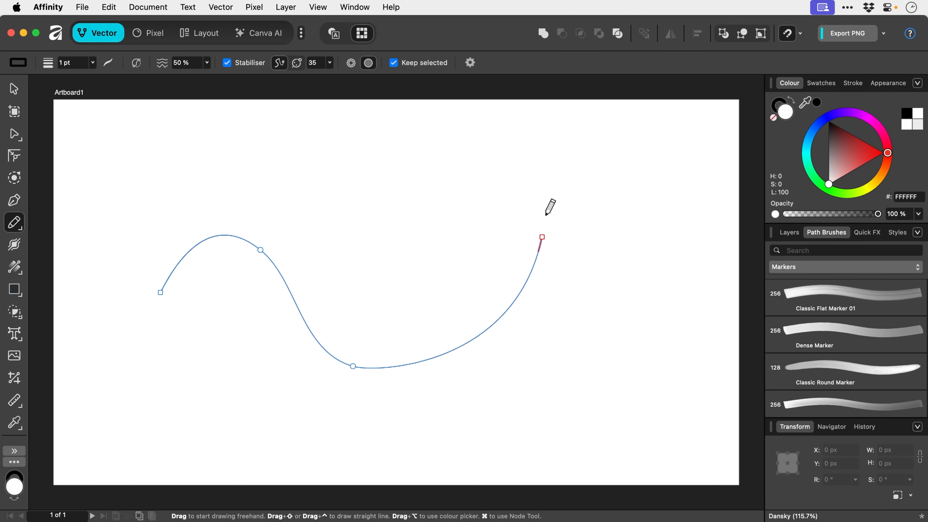
key(v)
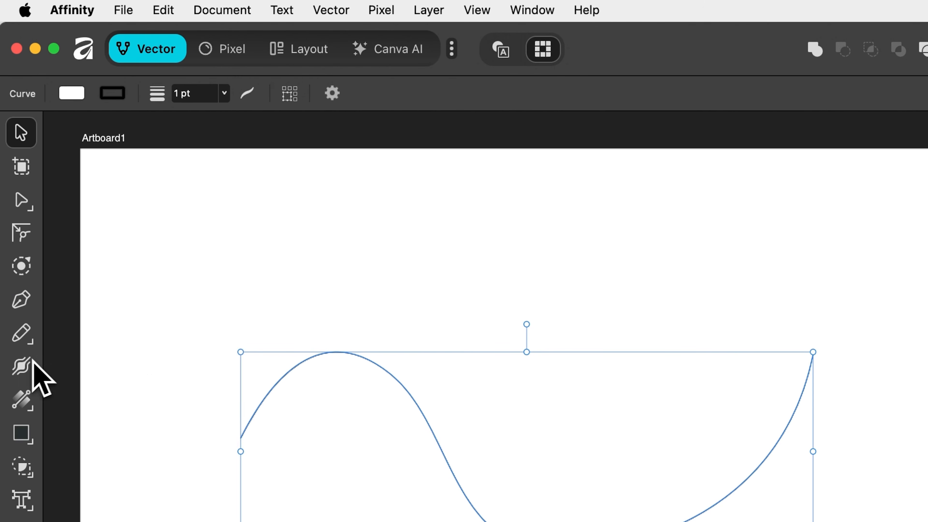
Step: Widen the curve's stroke at its second node with the Stroke Width Tool and narrow it sharply just below
click(14, 244)
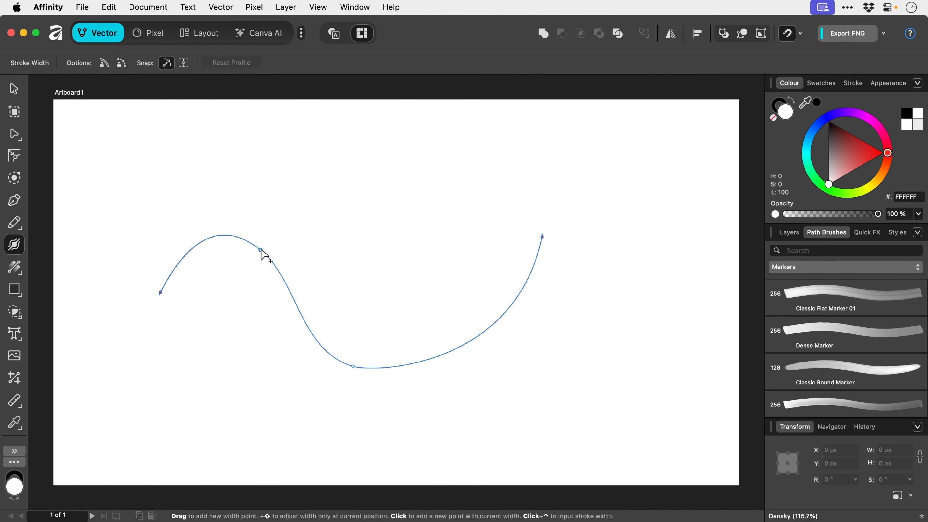
drag(264, 255, 275, 235)
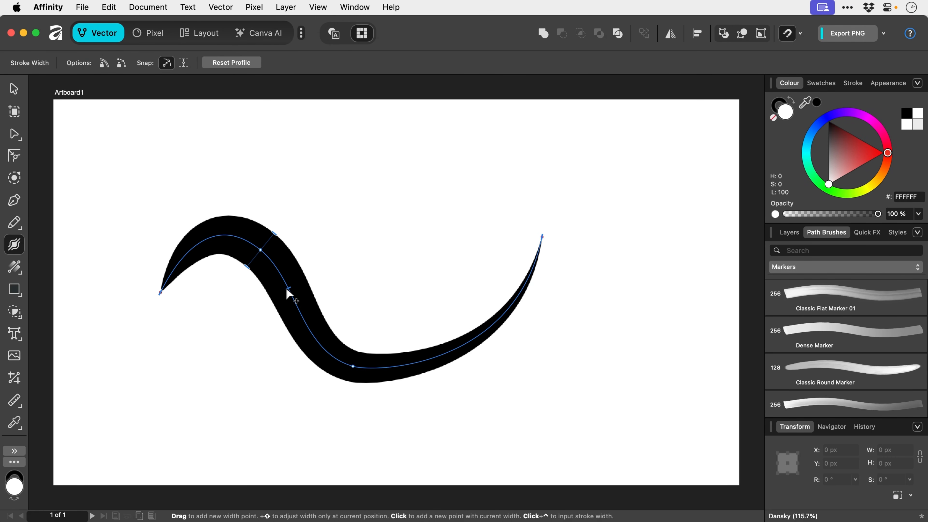
mouse_move(286, 289)
mouse_down()
mouse_move(279, 301)
mouse_move(285, 294)
mouse_up()
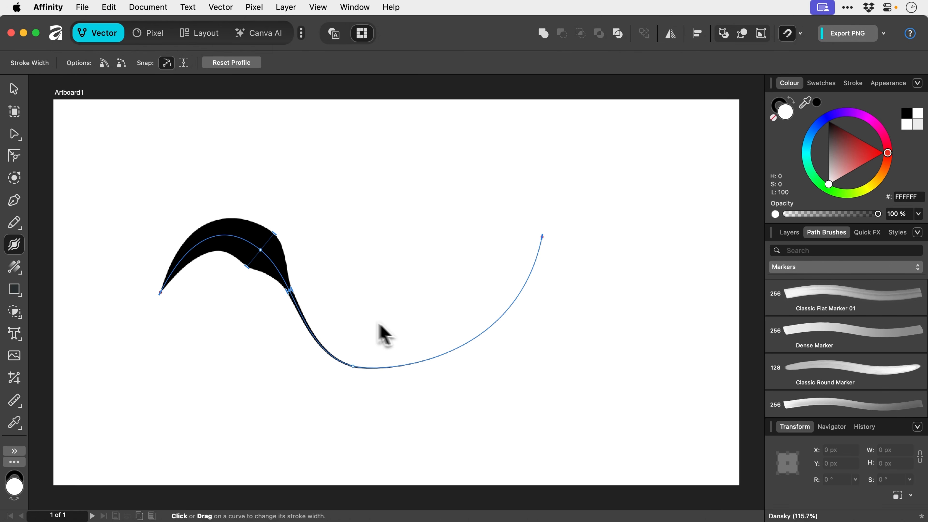
Step: Adjust the curve's stroke width along its rising right-hand section with the Stroke Width Tool
drag(464, 344, 454, 329)
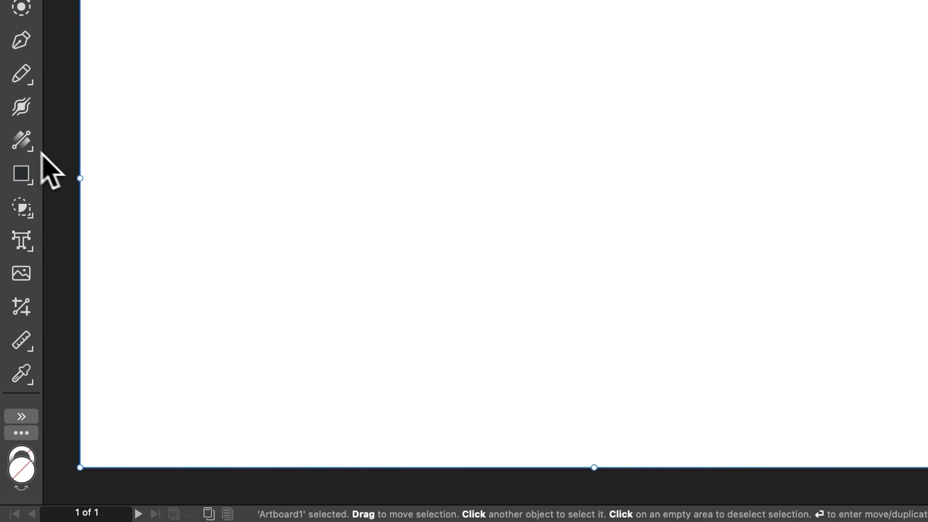
Step: Draw a rectangle about 756 by 641 px in the middle of the artboard and give it a black fill
click(17, 271)
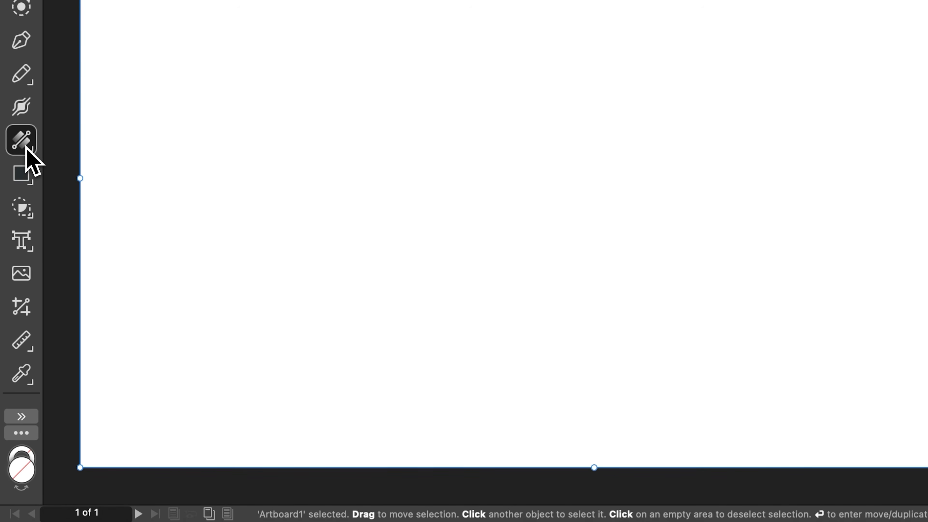
click(29, 155)
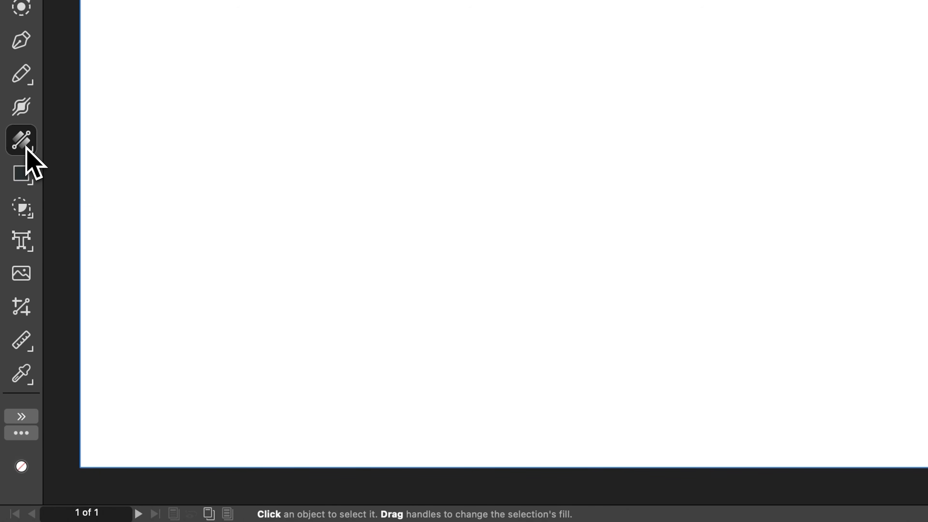
click(22, 178)
drag(351, 4, 754, 346)
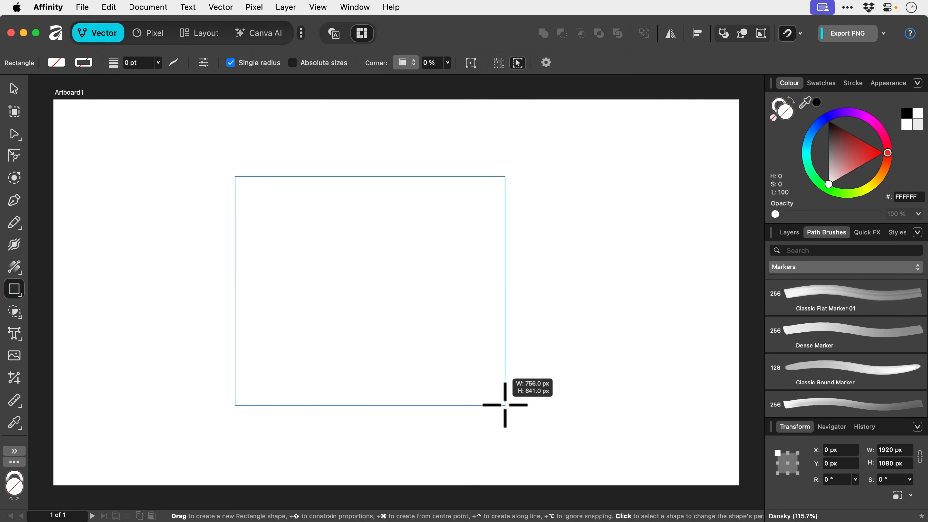
key(shift+x)
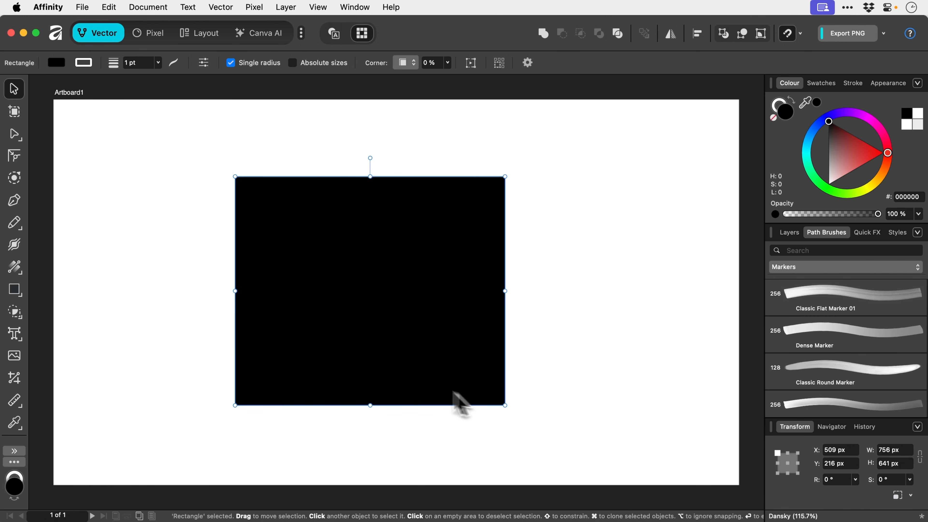
Step: Recolour the rectangle's solid fill to bright red (#F30404) with the Fill Tool
click(14, 267)
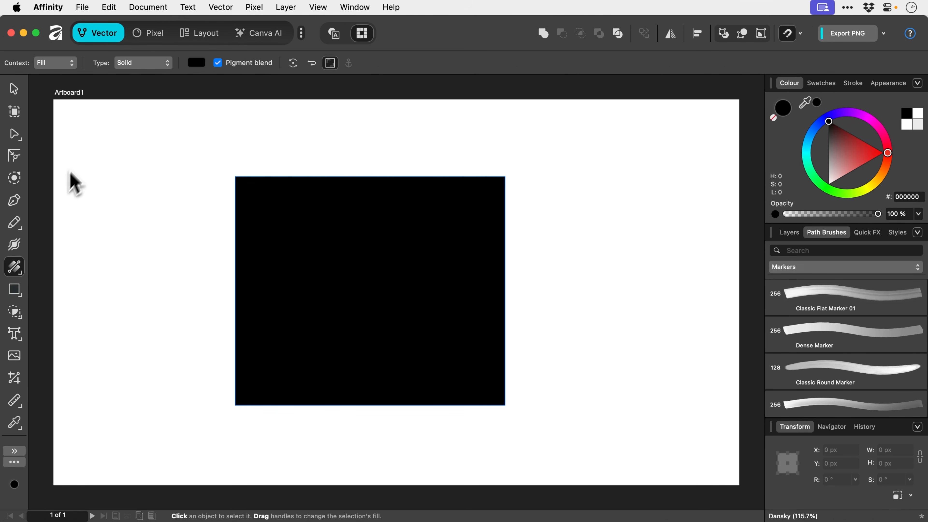
click(133, 63)
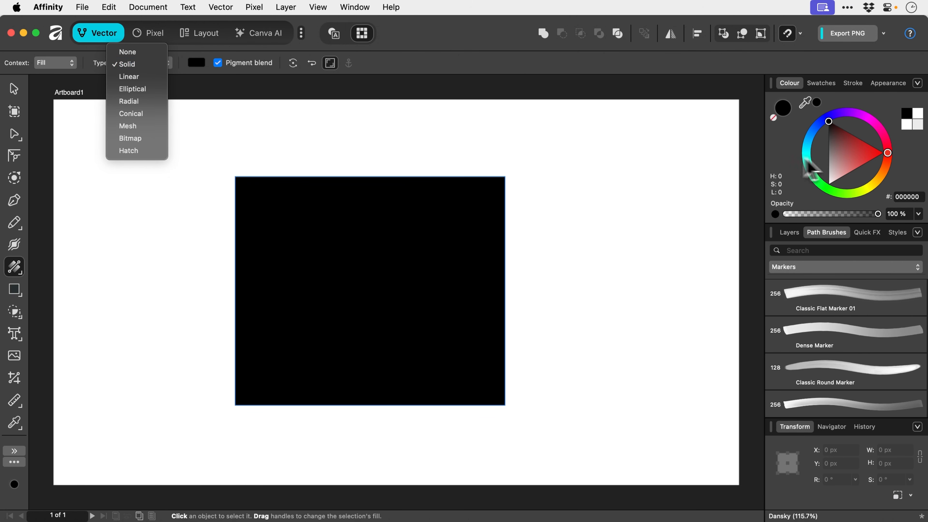
click(838, 164)
drag(865, 162, 882, 155)
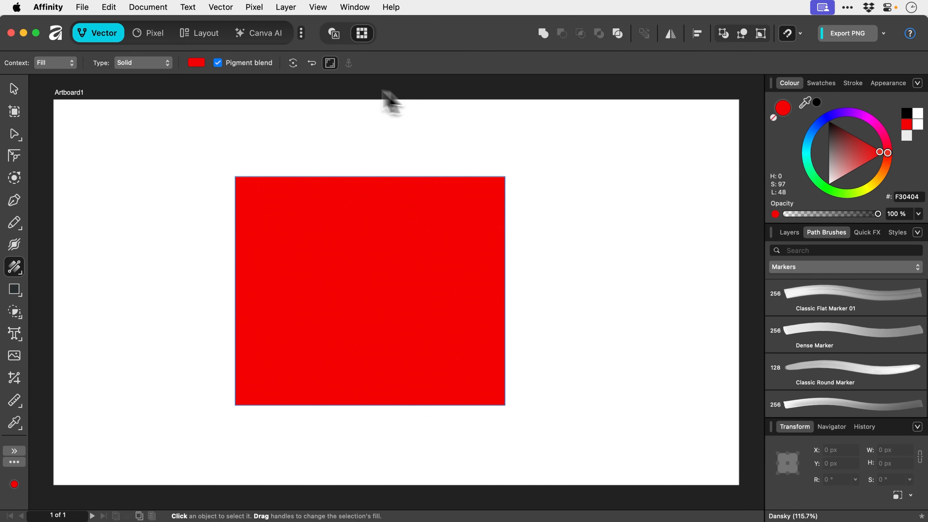
Step: Apply a linear gradient running diagonally from red at the rectangle's lower-left to blue (#2B27FF) at its upper-right
click(167, 65)
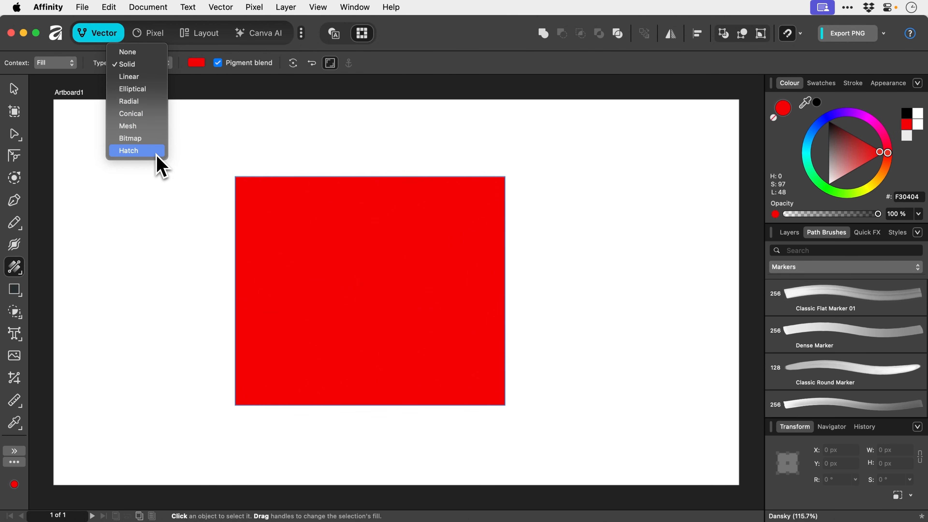
click(154, 77)
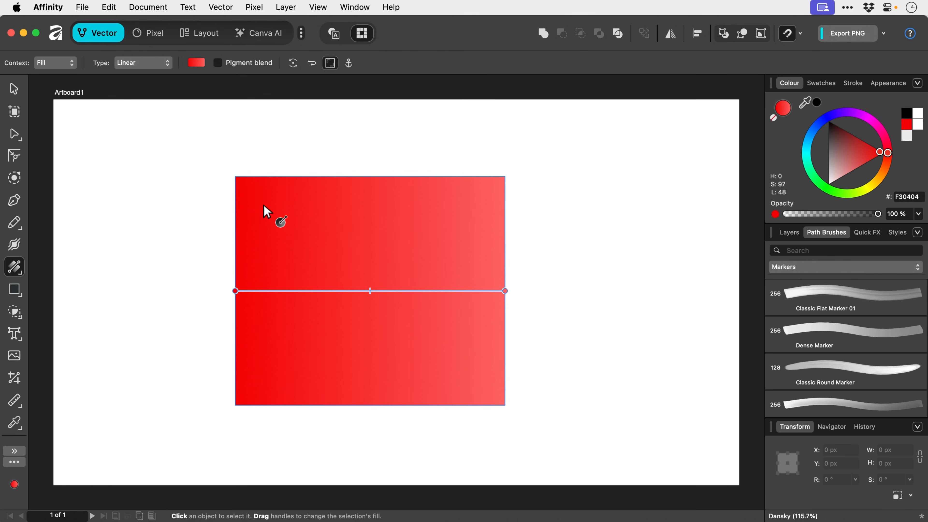
drag(265, 207, 477, 367)
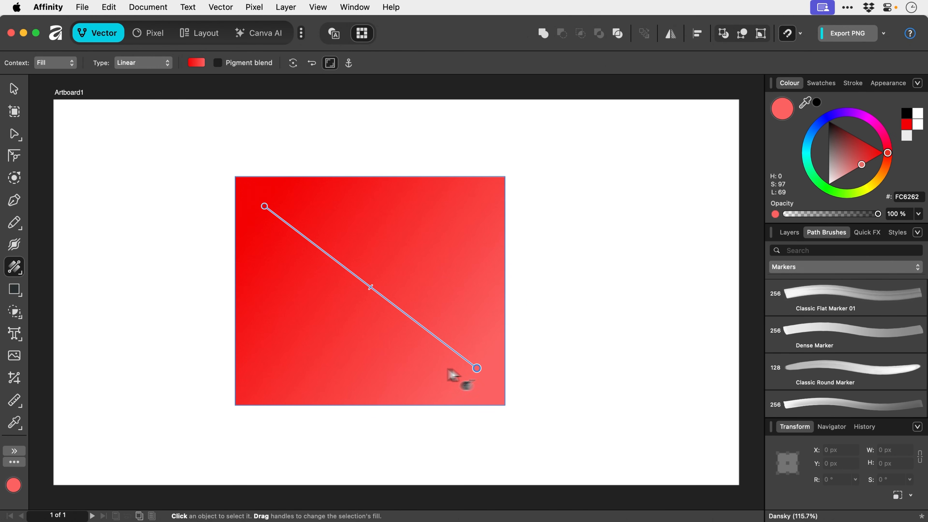
drag(275, 371, 486, 193)
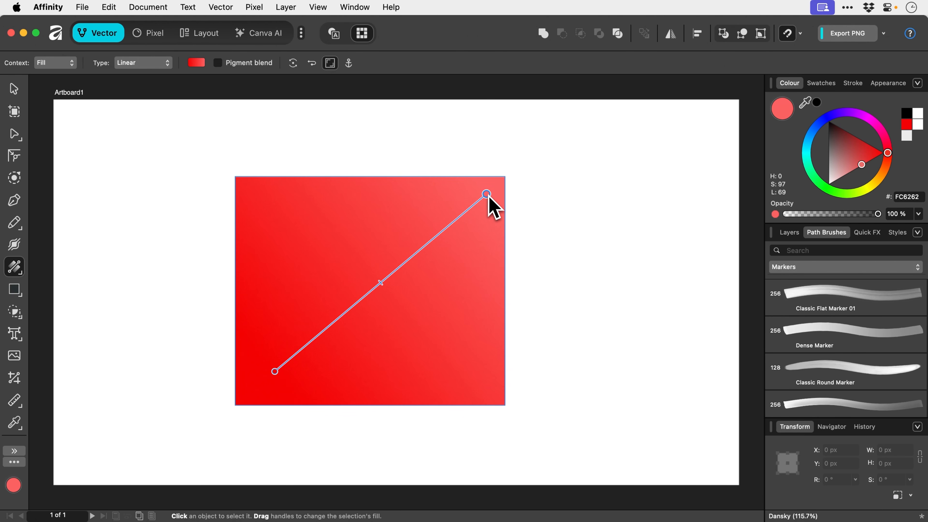
drag(815, 144, 826, 116)
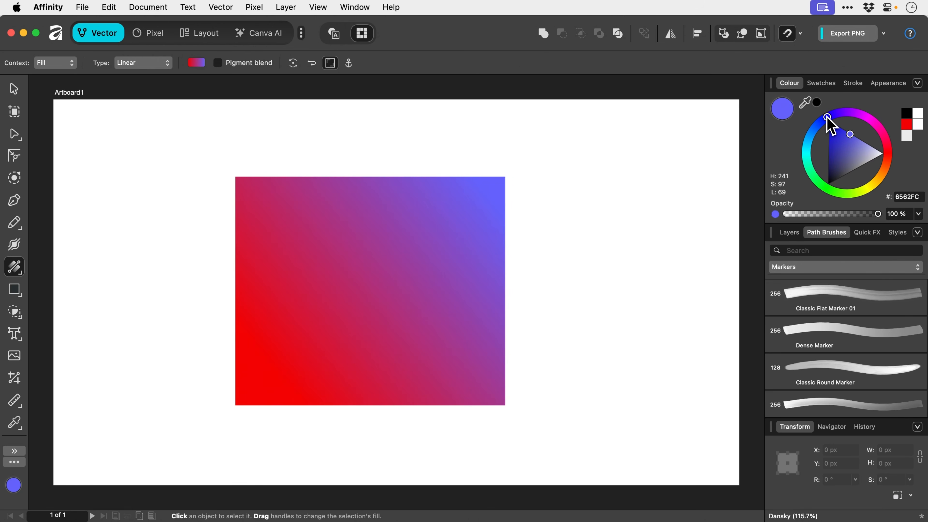
drag(851, 151, 842, 126)
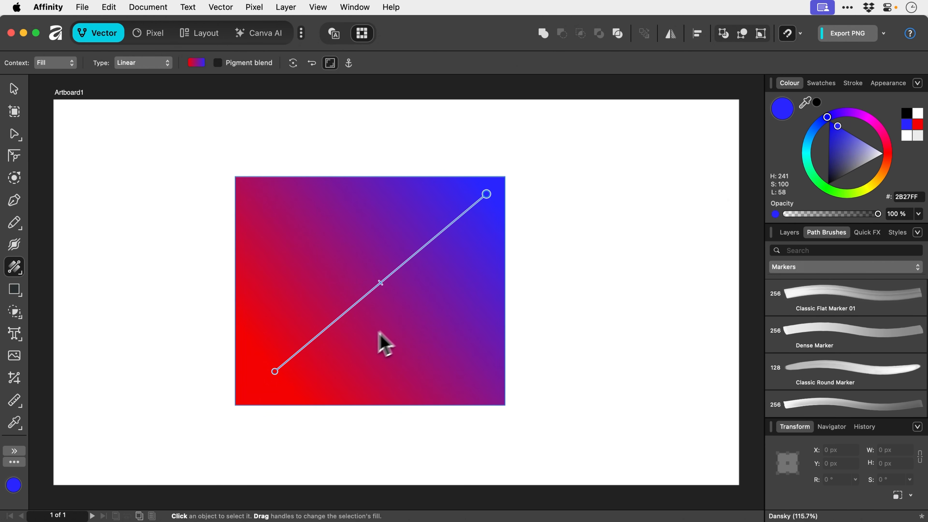
Step: Extend the gradient's red stop closer to the lower-left corner and shift the midpoint toward the blue end
drag(278, 373, 244, 388)
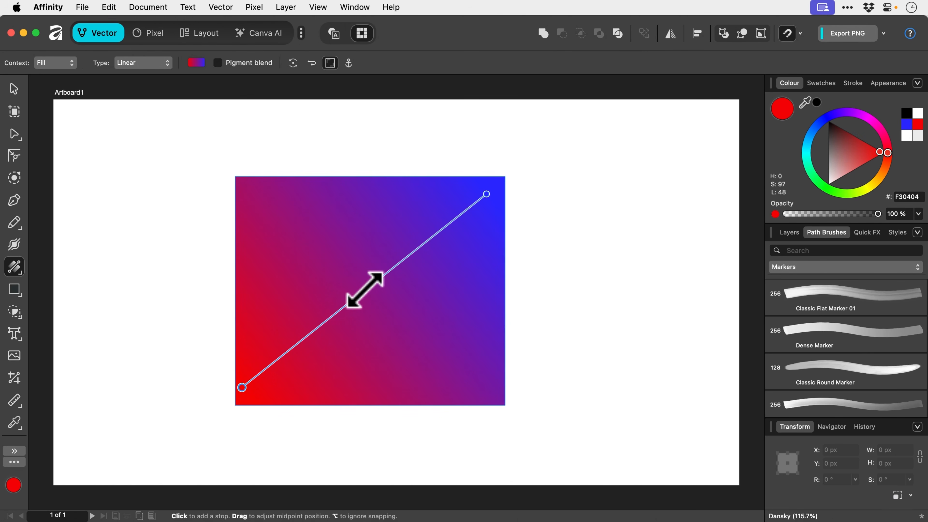
drag(364, 291, 382, 284)
key(v)
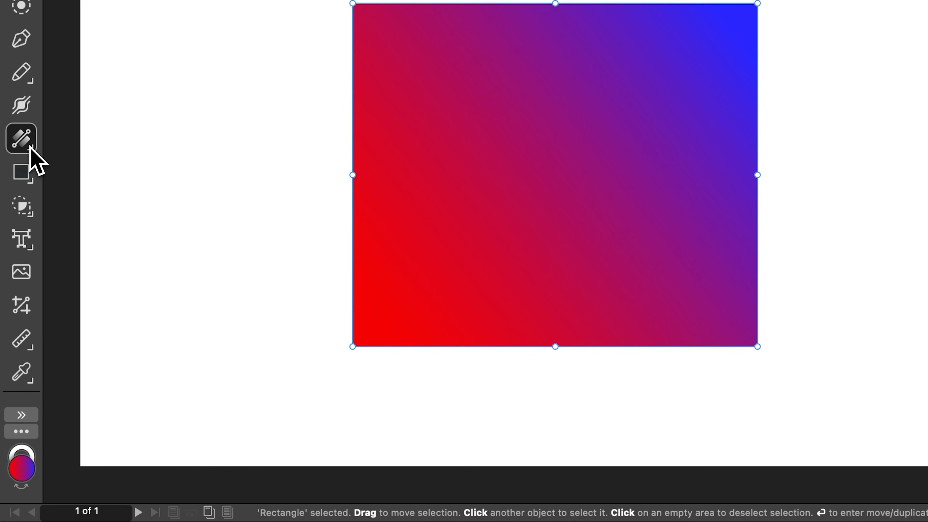
Step: Apply a linear transparency fading the rectangle from opaque upper-right to transparent lower-left, with its midpoint shifted toward the opaque end
click(31, 147)
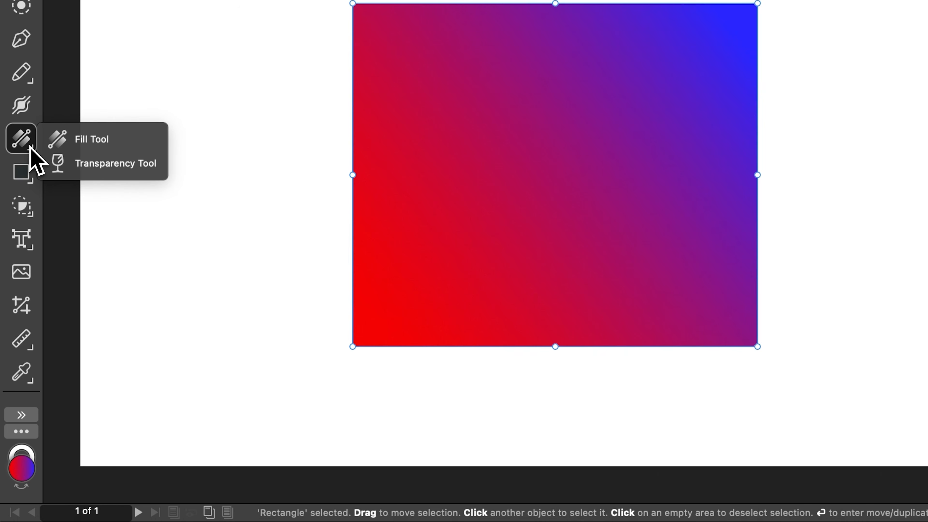
click(89, 175)
drag(387, 50, 684, 310)
drag(457, 382, 486, 390)
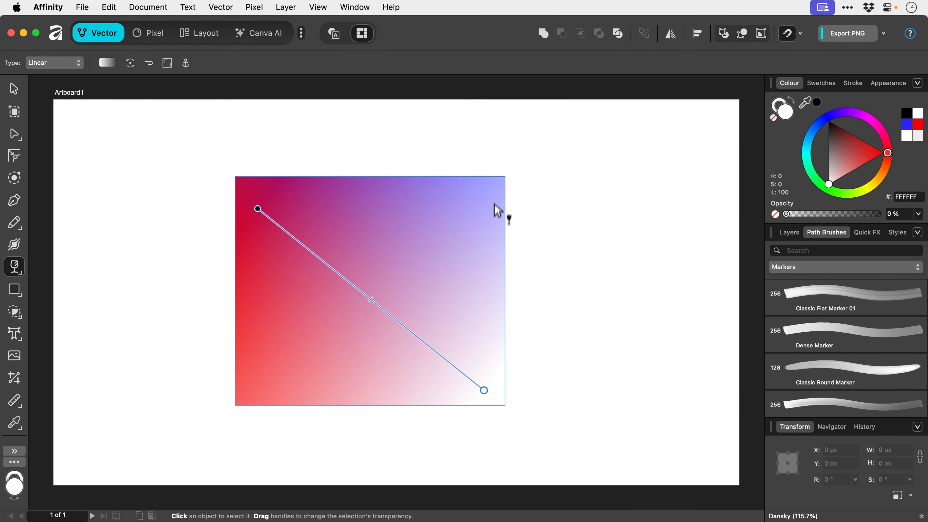
drag(495, 187, 251, 390)
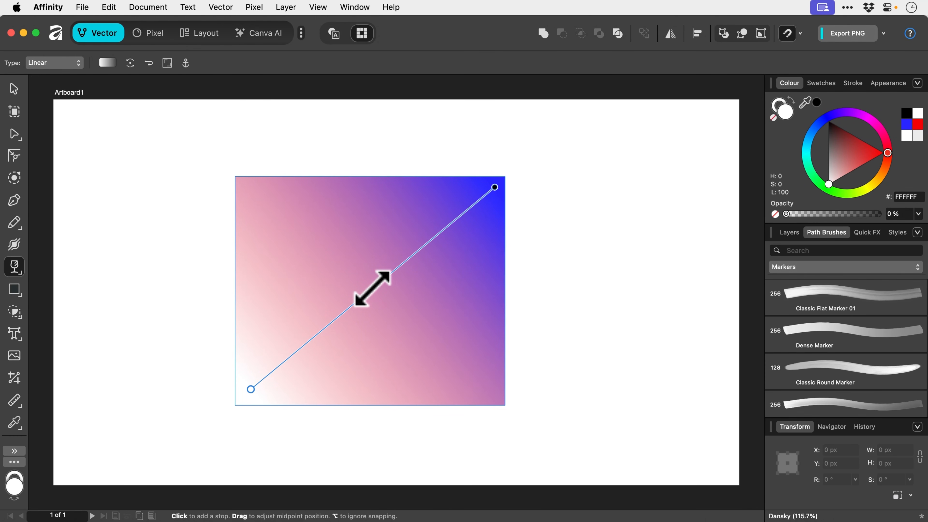
mouse_move(372, 288)
mouse_down()
mouse_move(436, 232)
mouse_move(292, 350)
mouse_move(394, 266)
mouse_move(333, 325)
mouse_move(383, 278)
mouse_up()
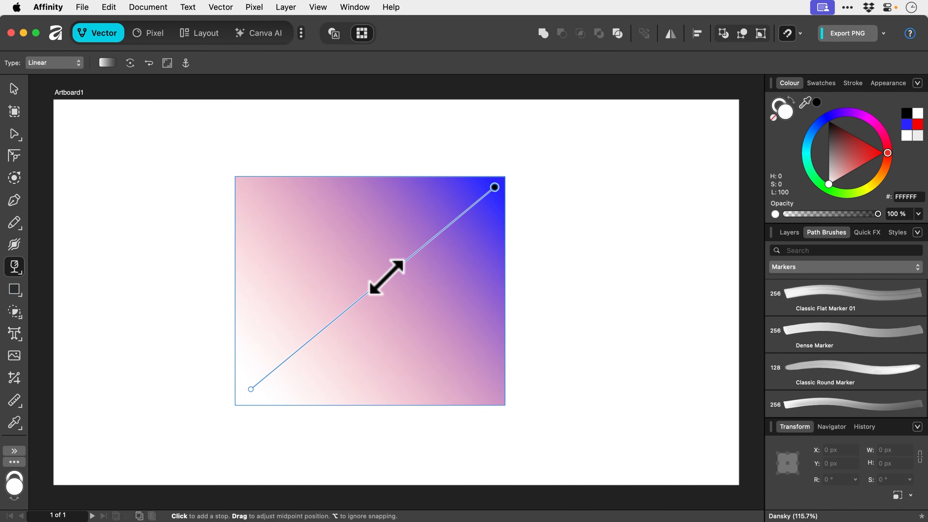
key(v)
click(148, 287)
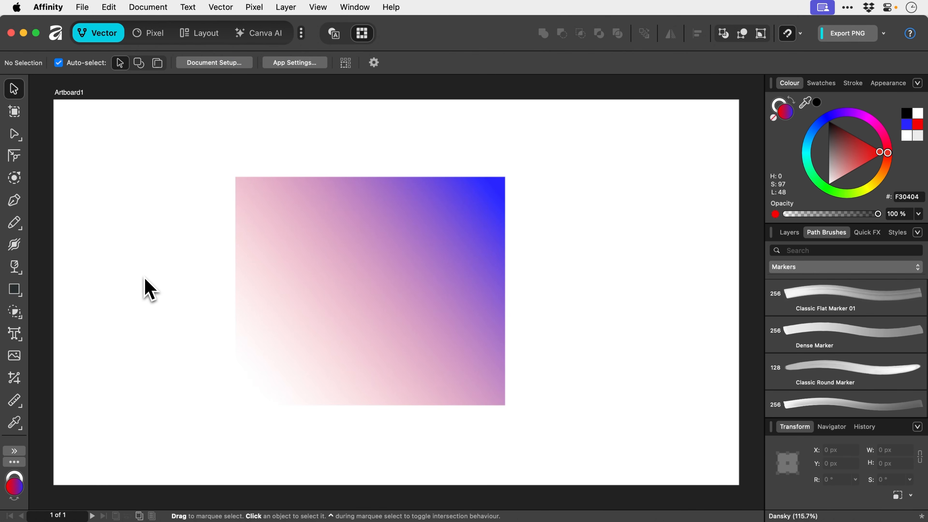
Step: Delete the rectangle and draw a cog about 562 by 562 px near the artboard's centre with the Cog Tool
click(296, 287)
key(Delete)
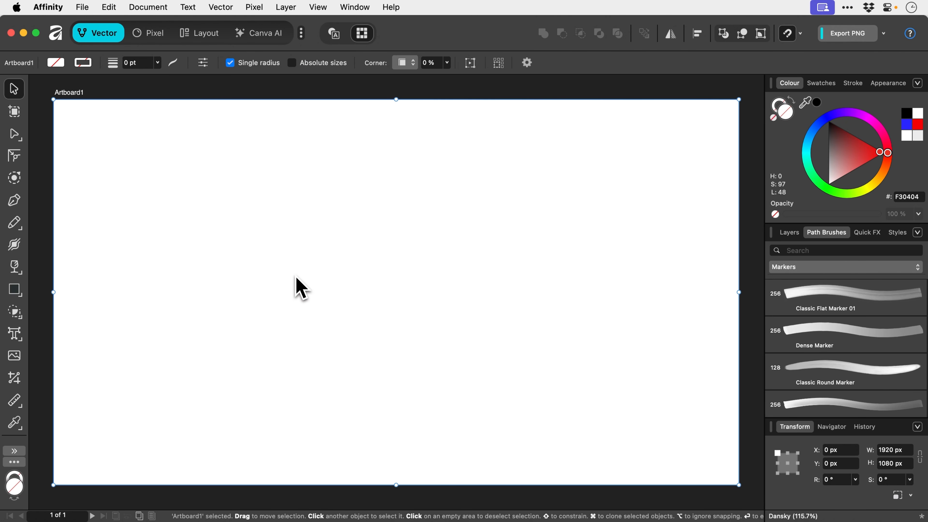
click(21, 288)
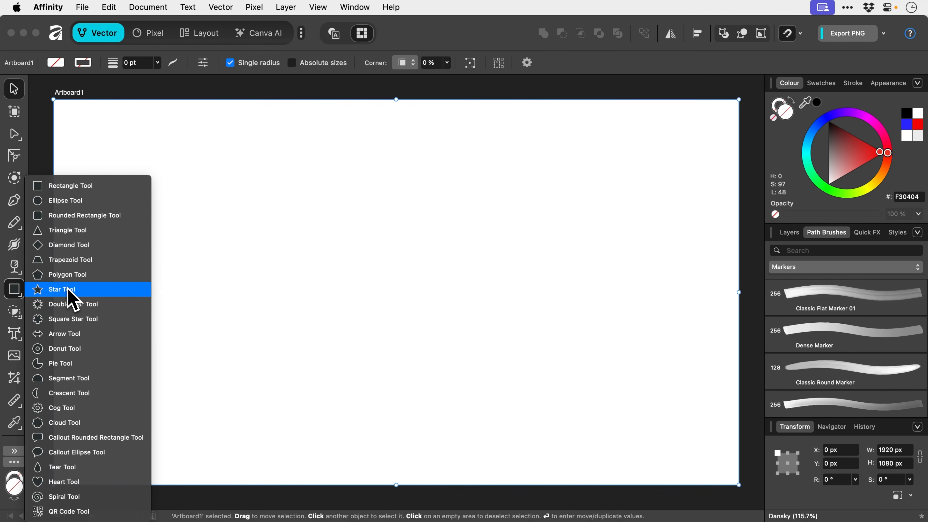
click(63, 407)
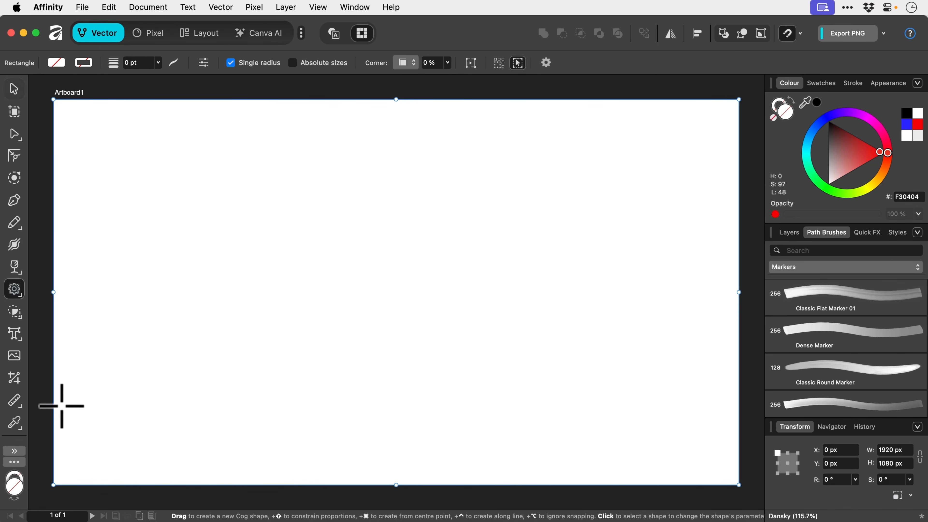
drag(287, 189, 488, 389)
key(v)
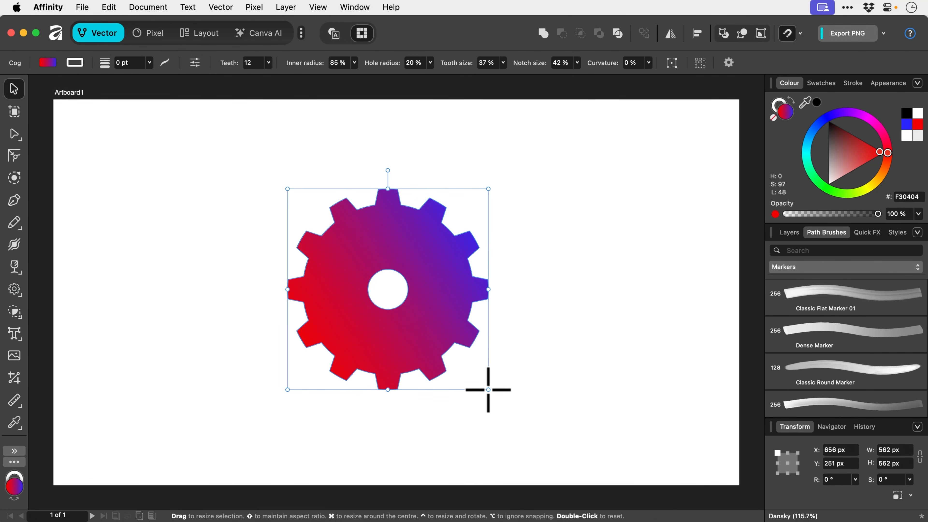
Step: Set the cog's inner radius to 84%, hole radius to 59% and tooth size to 35%
click(354, 63)
mouse_move(358, 77)
mouse_down()
mouse_move(319, 77)
mouse_move(353, 78)
mouse_up()
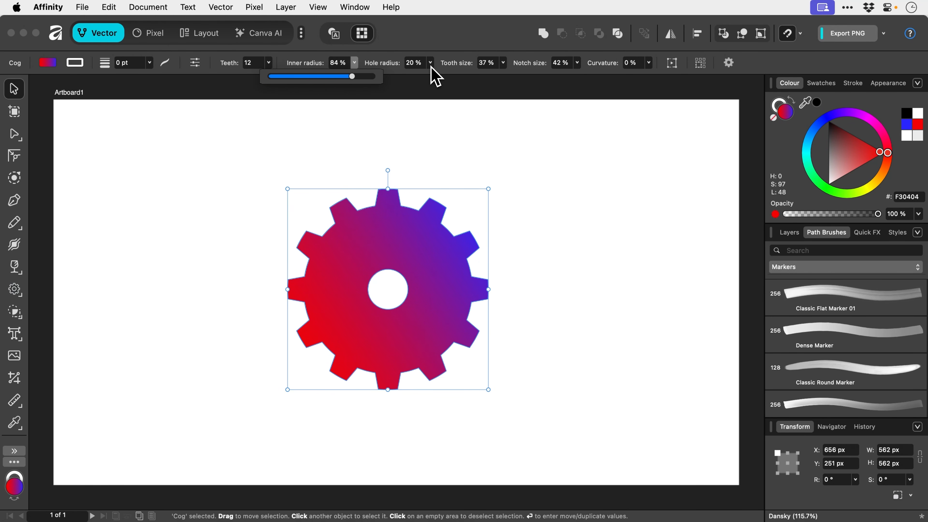
click(431, 65)
drag(431, 82, 500, 80)
click(504, 66)
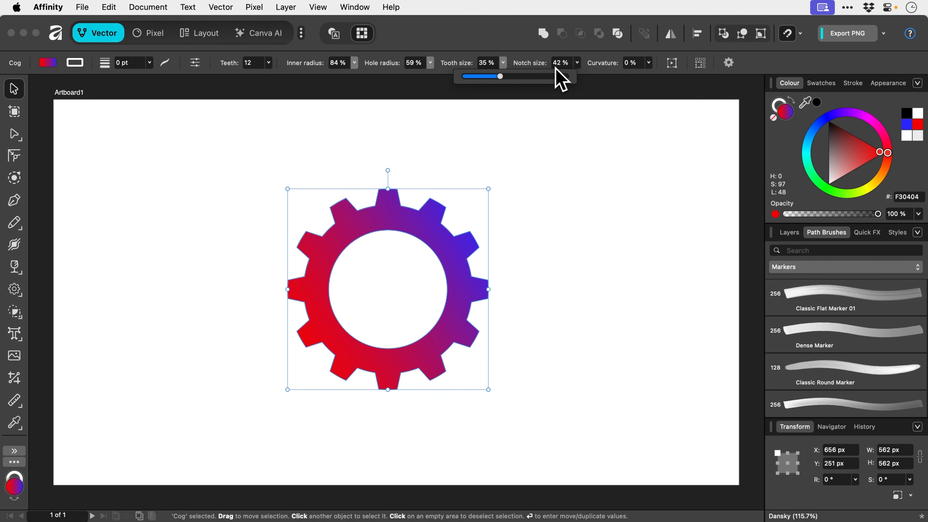
Step: Set the cog's curvature to 34%, notch size to 86% and number of teeth to 13
click(578, 63)
drag(577, 77, 647, 77)
click(649, 63)
click(577, 63)
drag(582, 77, 608, 78)
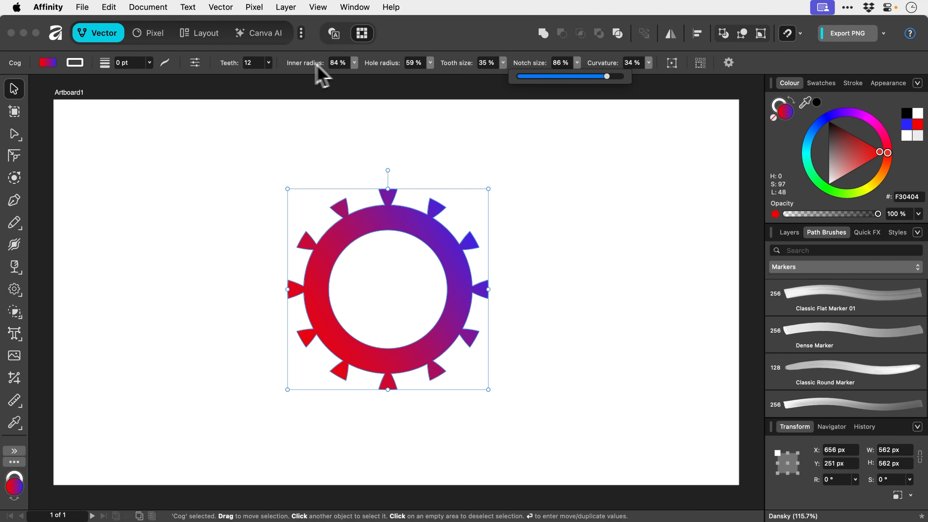
click(271, 63)
mouse_move(274, 77)
mouse_down()
mouse_move(300, 76)
mouse_move(257, 78)
mouse_move(272, 78)
mouse_up()
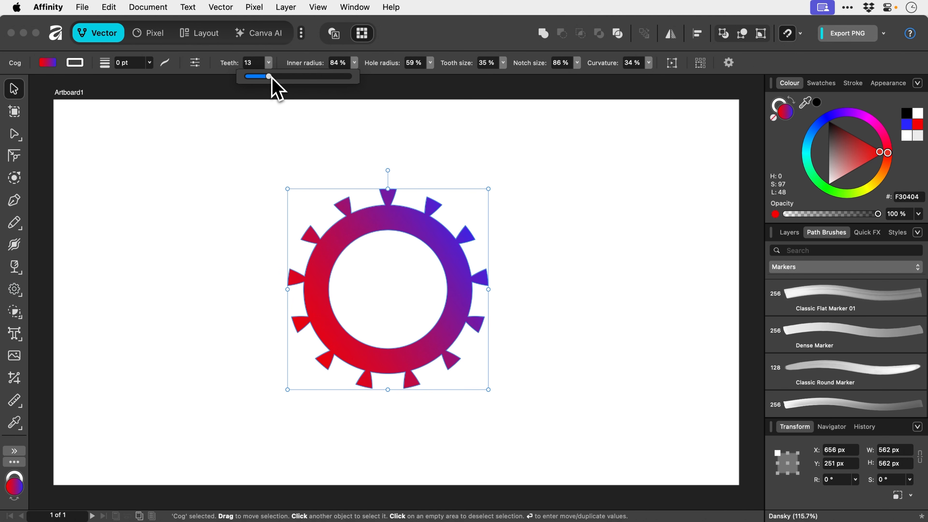
right_click(394, 214)
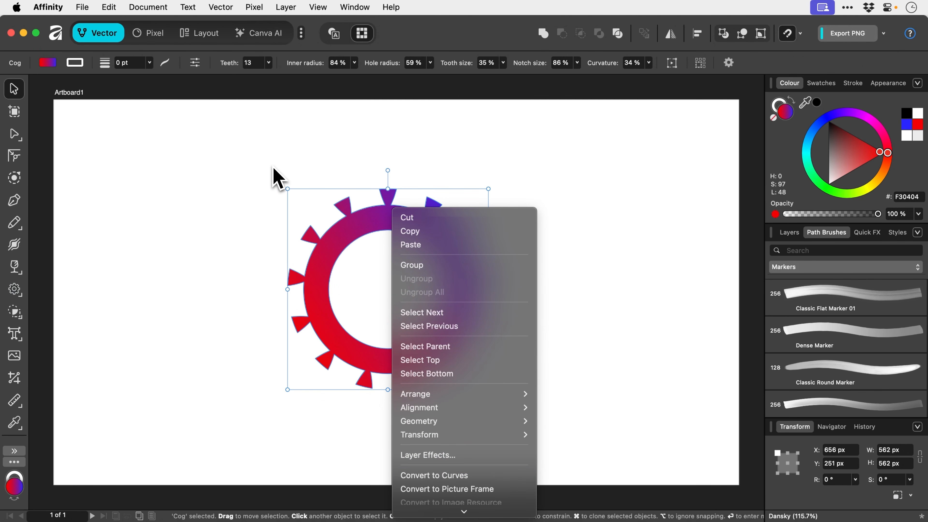
click(277, 178)
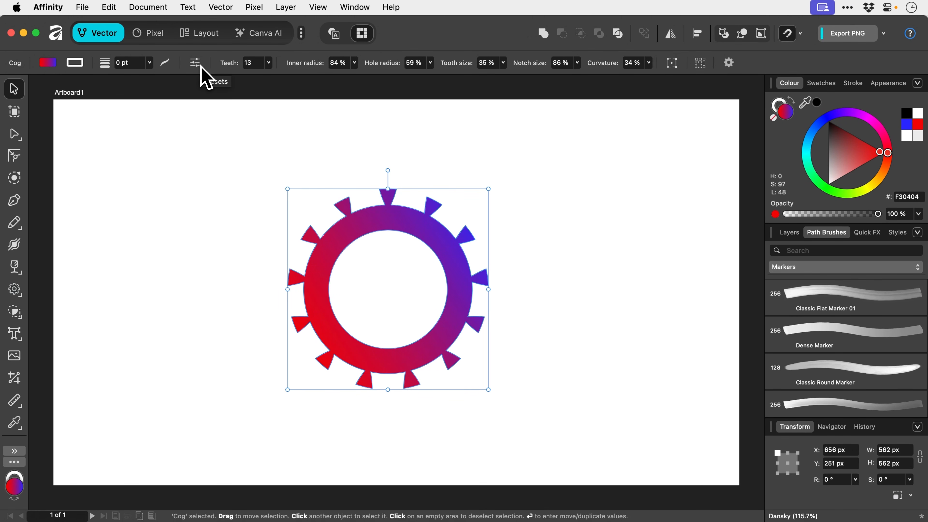
Step: Try the dashed-ring and three-arc cog presets, then apply the preset with twelve separate radial bars
click(205, 78)
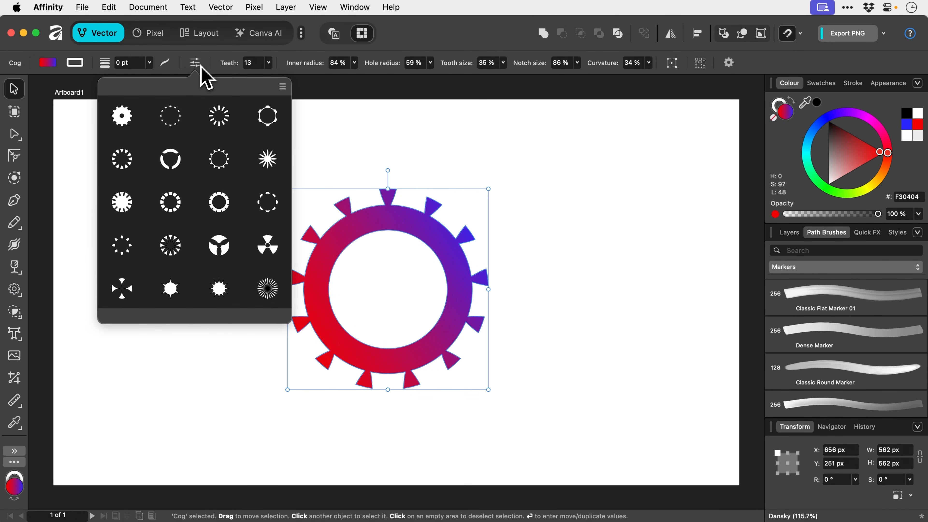
click(187, 117)
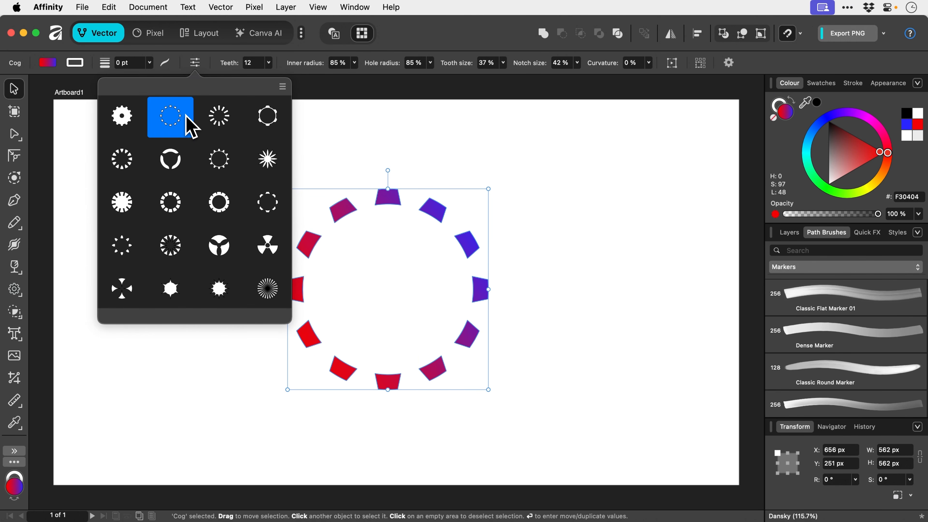
click(177, 167)
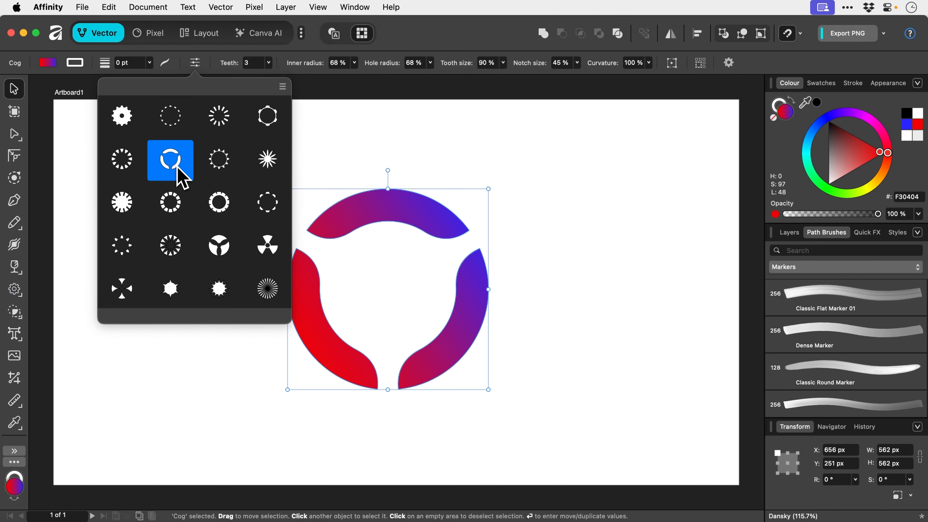
click(220, 129)
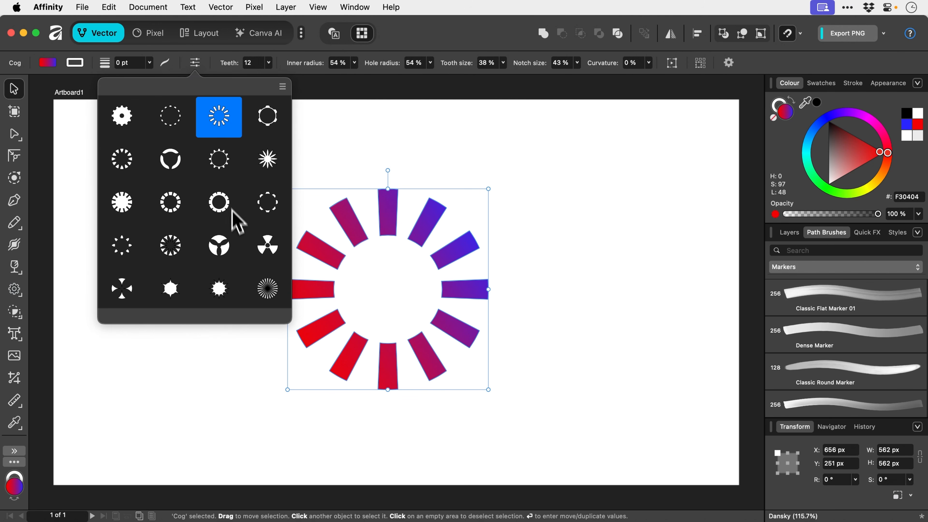
Step: Apply the 24-ray sunburst cog preset after trying the twelve-spike one, and replace the gradient with a solid fill
click(241, 290)
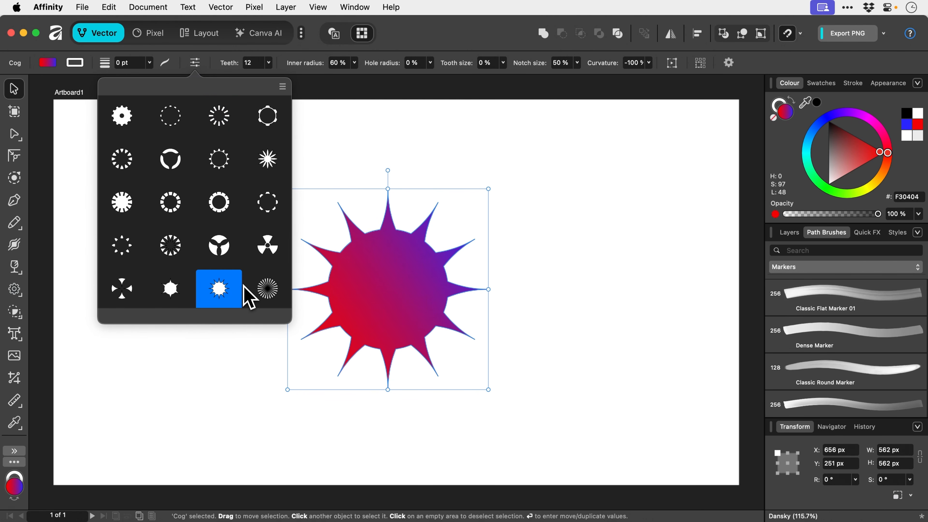
click(266, 294)
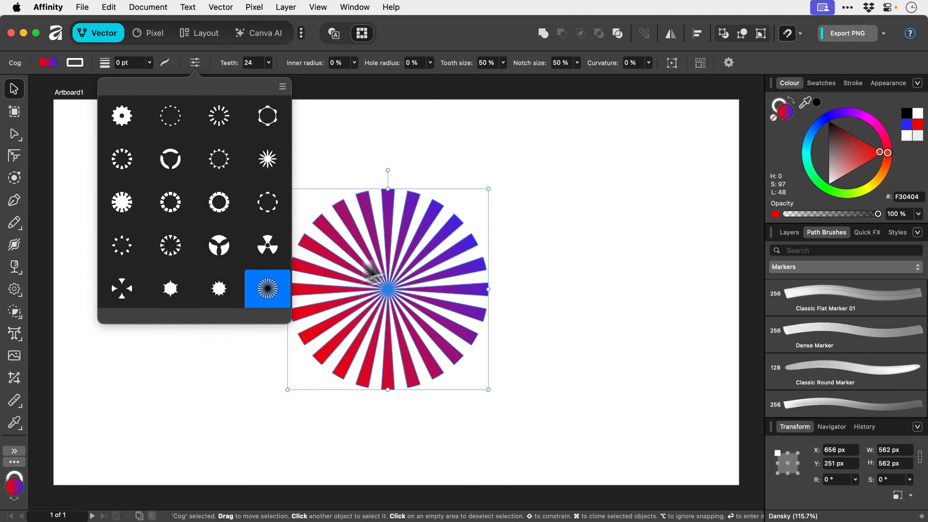
click(856, 159)
click(882, 161)
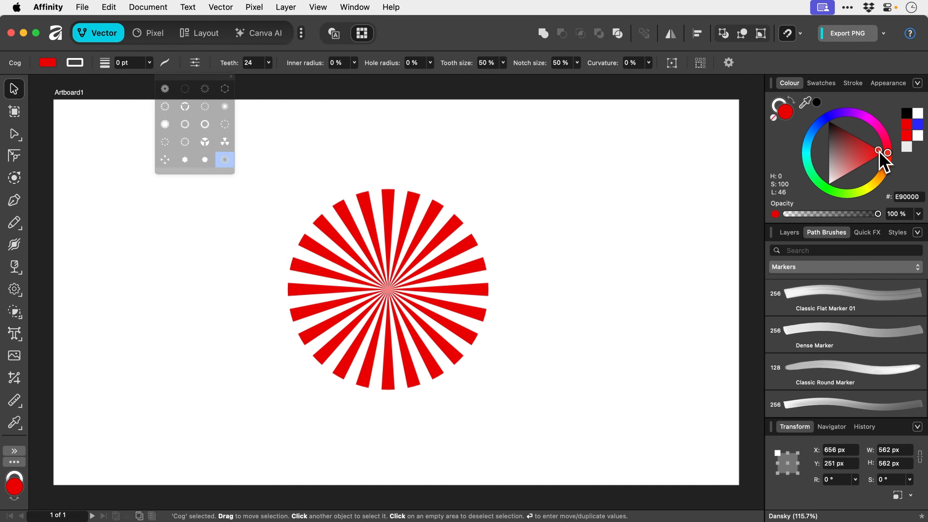
mouse_move(885, 164)
mouse_down()
mouse_move(893, 176)
mouse_move(879, 171)
mouse_up()
click(576, 288)
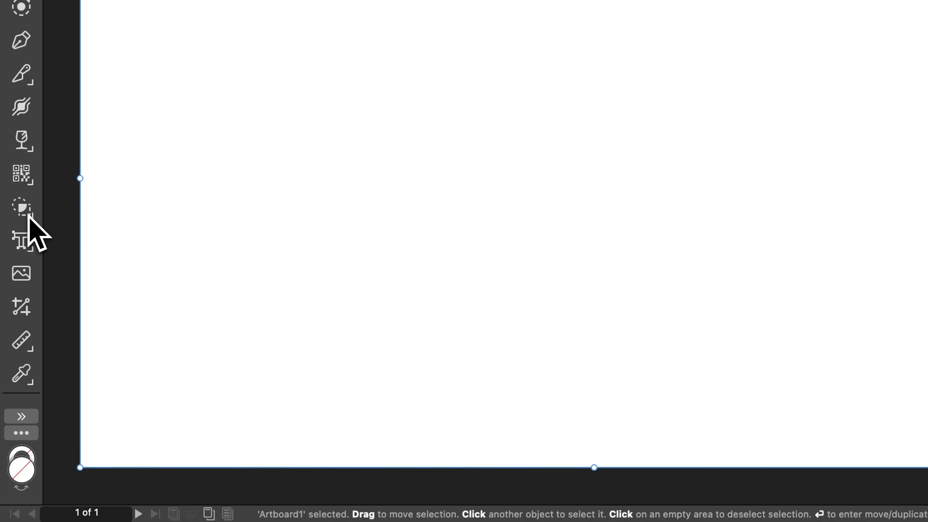
Step: Draw a red five-pointed star about 524 by 524 px around the artboard's centre-left with the Star Tool
click(29, 184)
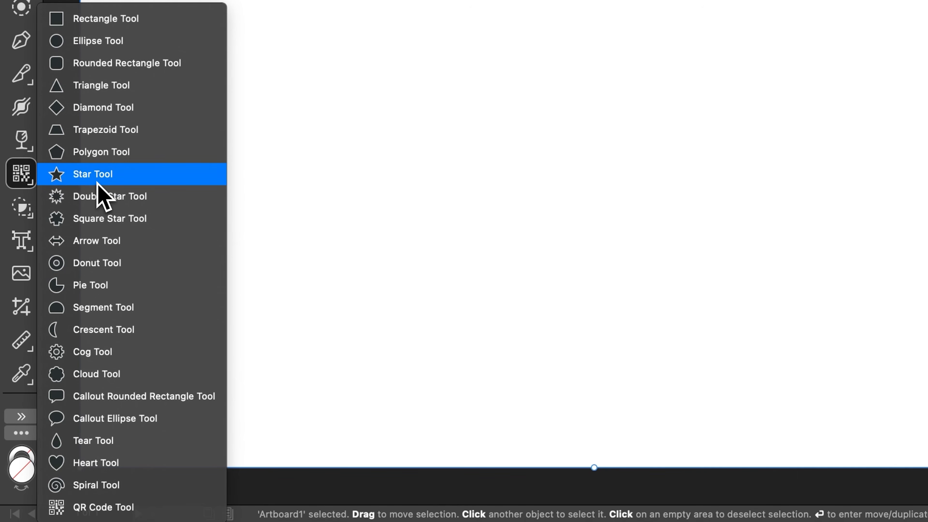
click(94, 175)
drag(359, 13, 519, 155)
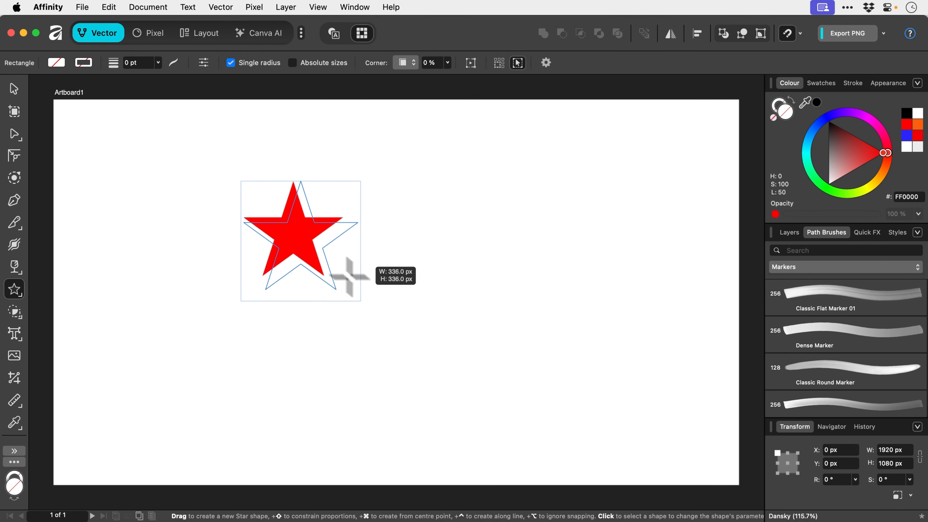
drag(350, 276, 435, 360)
Step: Duplicate the red star to its right so the two overlap, and recolour the copy blue (2D00FF)
key(v)
drag(331, 288, 437, 350)
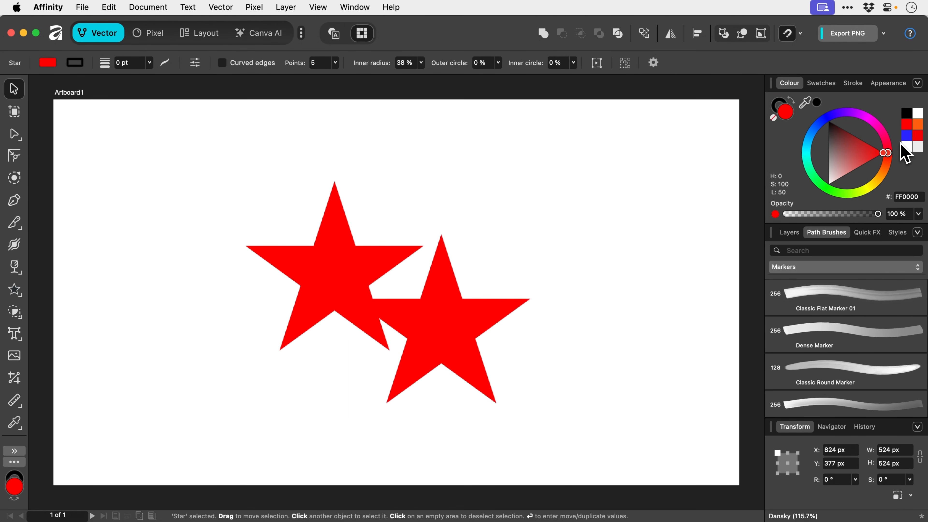
mouse_move(887, 152)
mouse_down()
mouse_move(871, 126)
mouse_move(836, 123)
mouse_up()
drag(440, 326, 450, 294)
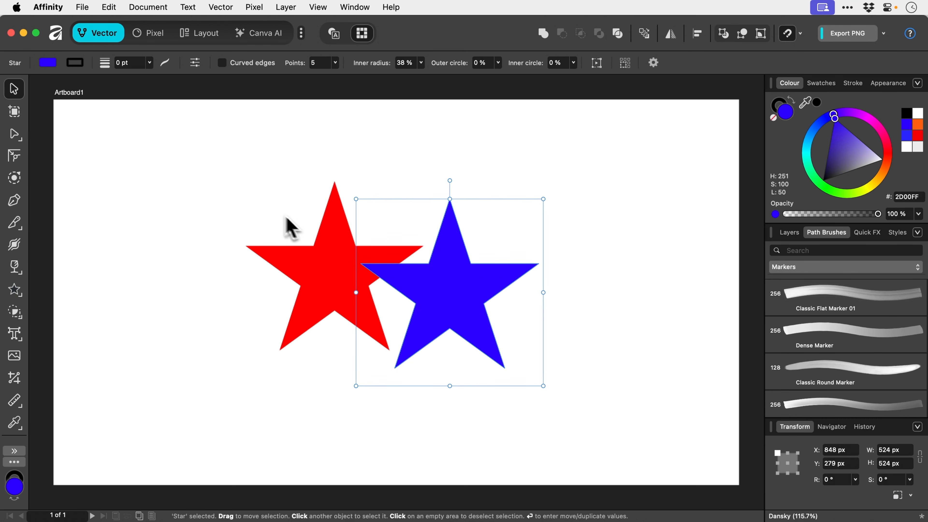
Step: With both stars selected in the Shape Builder Tool, try merging the overlap into the red star, undo it, and delete the overlapping area
drag(269, 208, 450, 313)
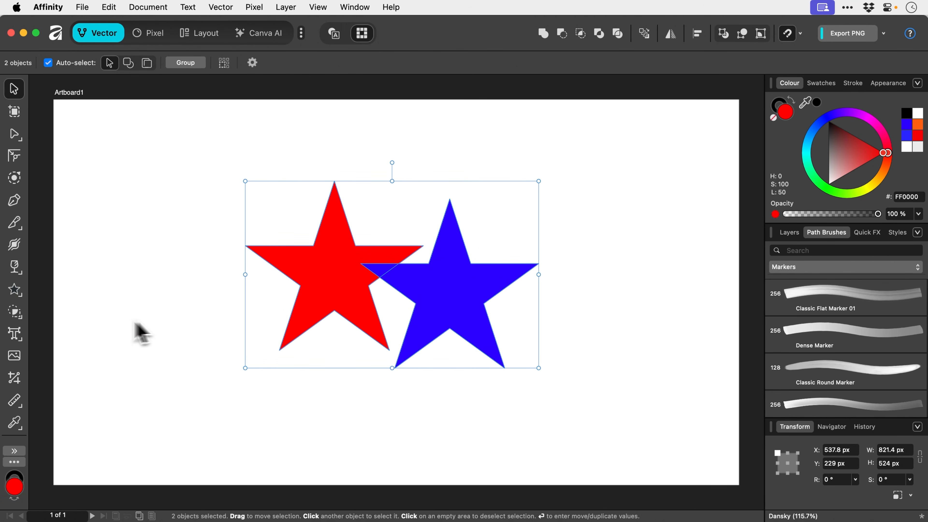
click(16, 320)
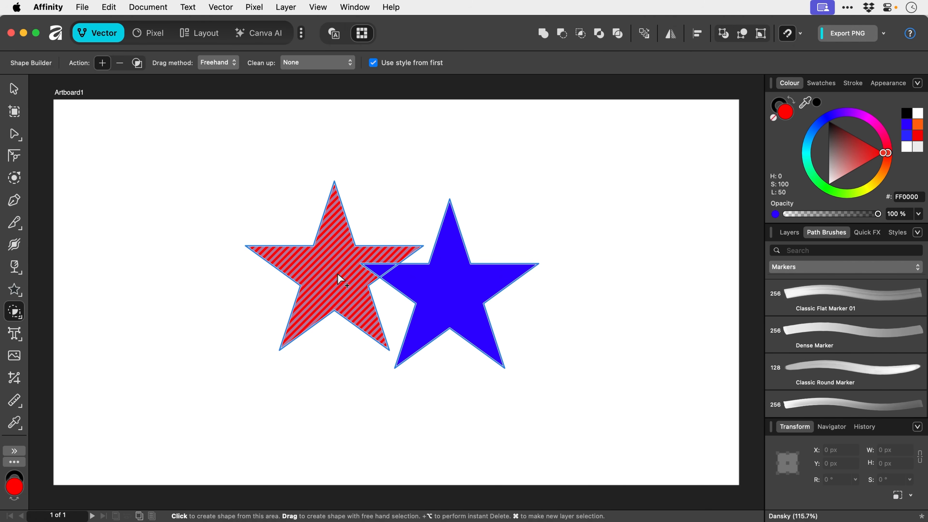
drag(337, 274, 390, 255)
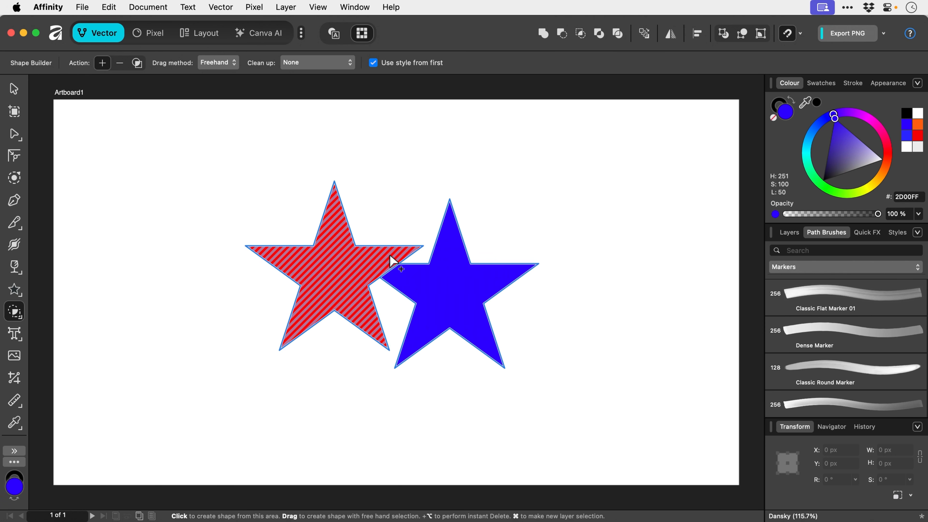
key(super+z)
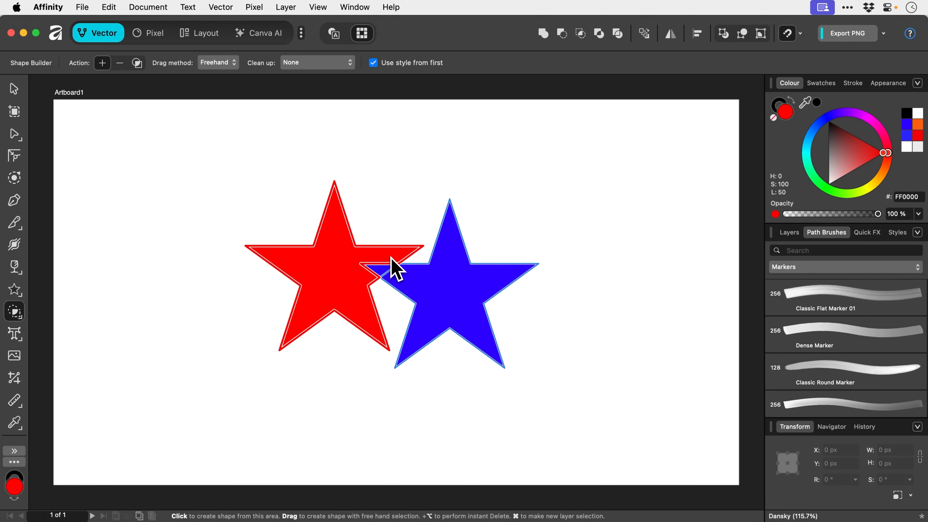
click(381, 276)
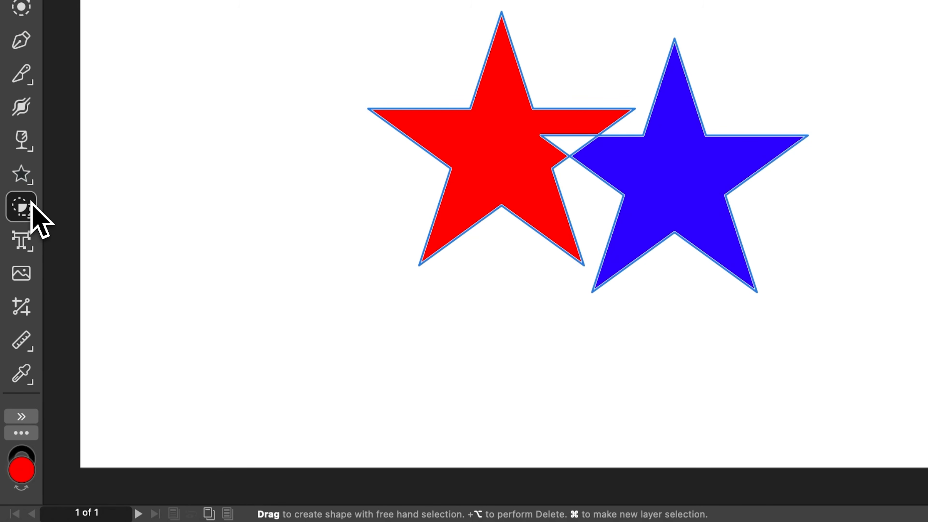
Step: Fill both stars with green (34FF00) using the Vector Flood Fill Tool, and clear them from the artboard
click(23, 315)
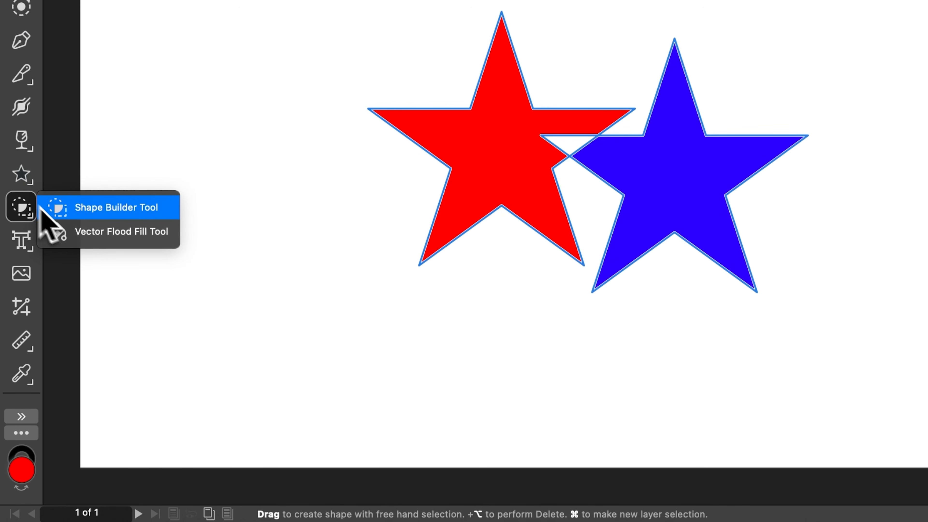
click(81, 230)
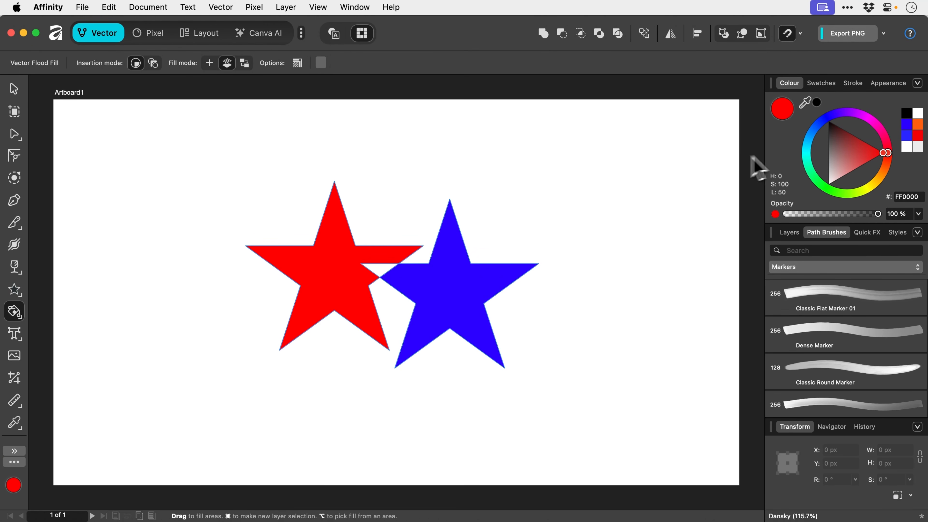
click(816, 129)
drag(816, 130, 834, 201)
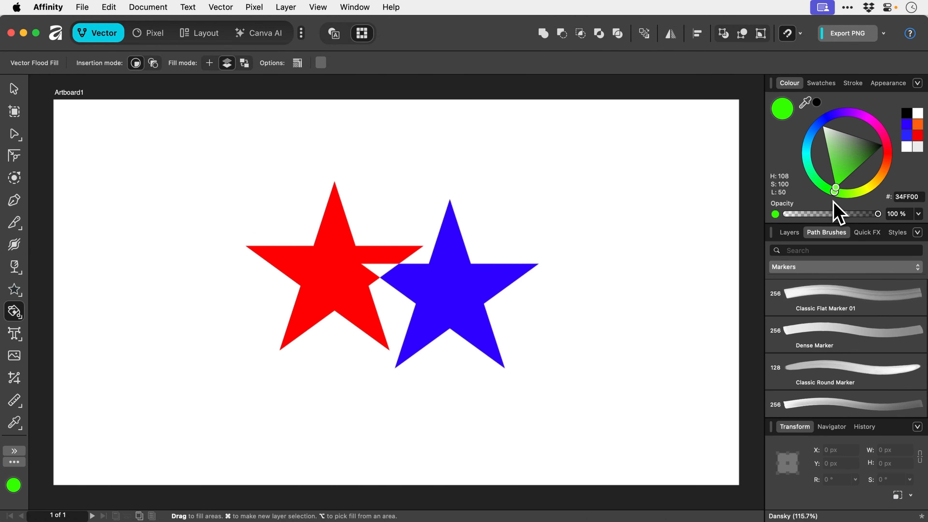
click(438, 276)
click(337, 276)
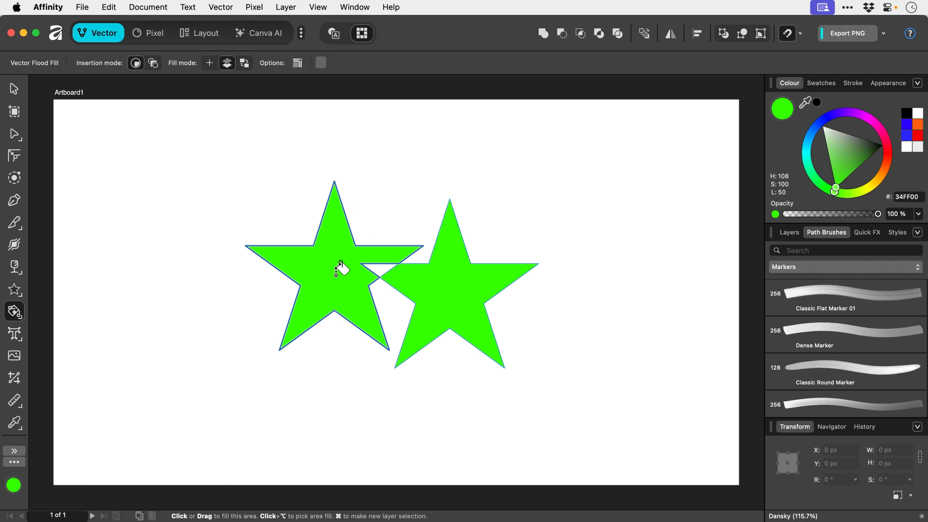
key(super+a)
click(267, 228)
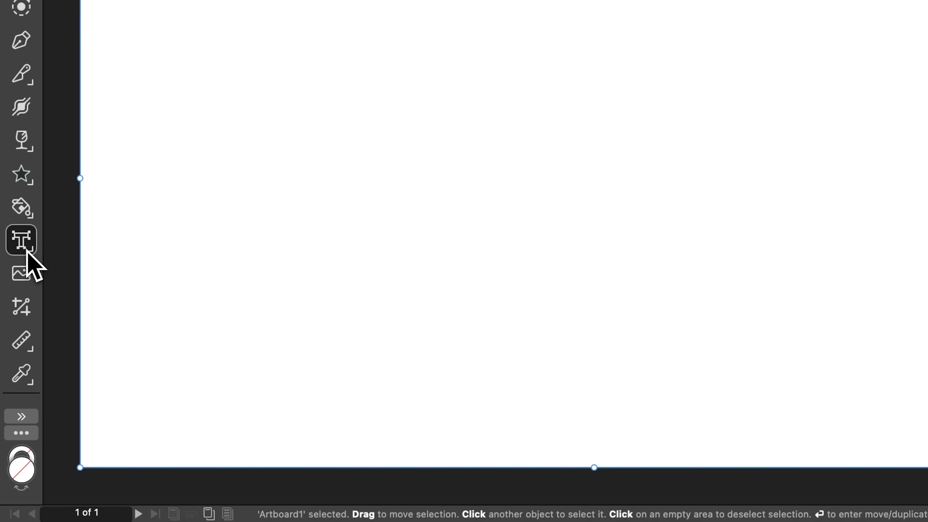
Step: Add the artistic text "dsadadasdasdas" near the artboard's centre and enlarge it to about 613 px wide
click(27, 252)
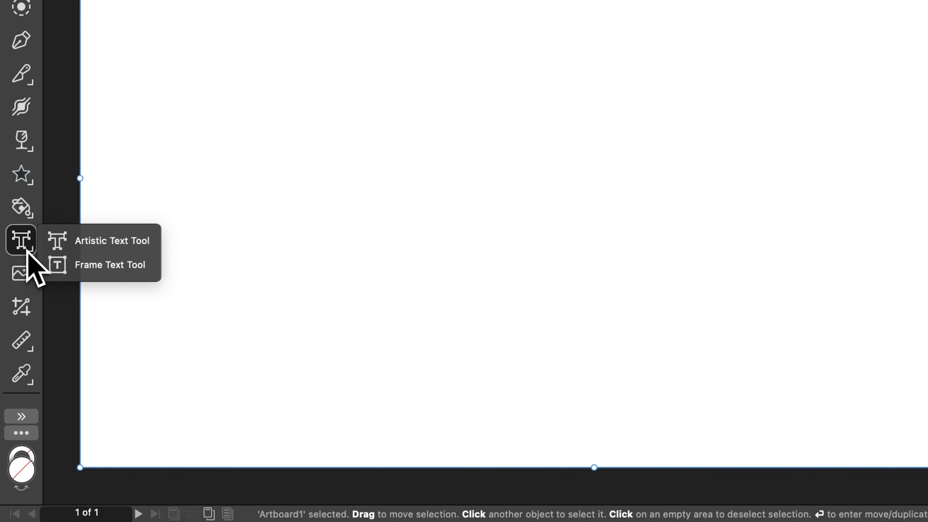
click(95, 249)
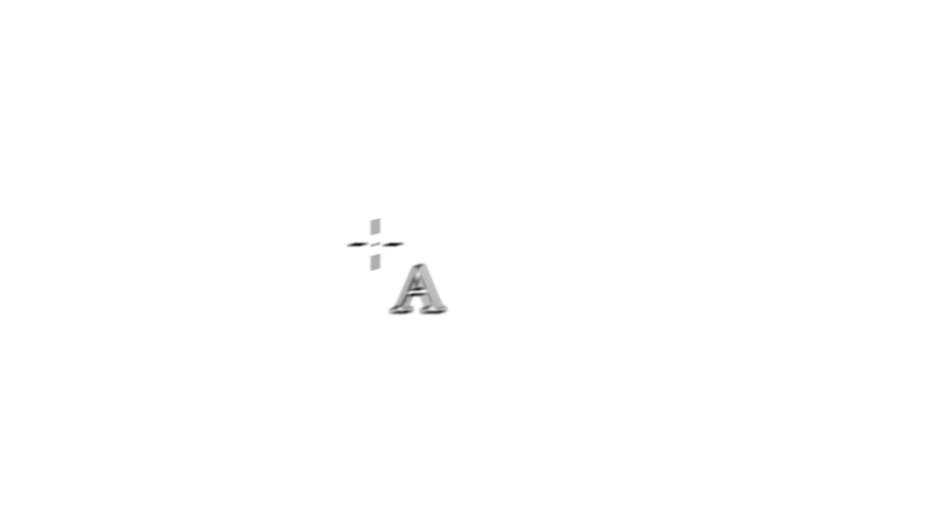
click(408, 235)
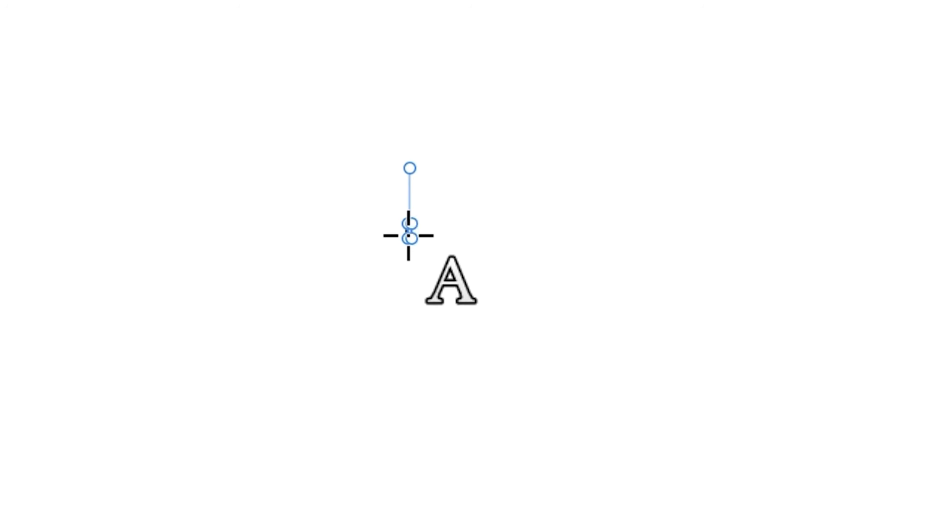
text(dsadadasdasdas)
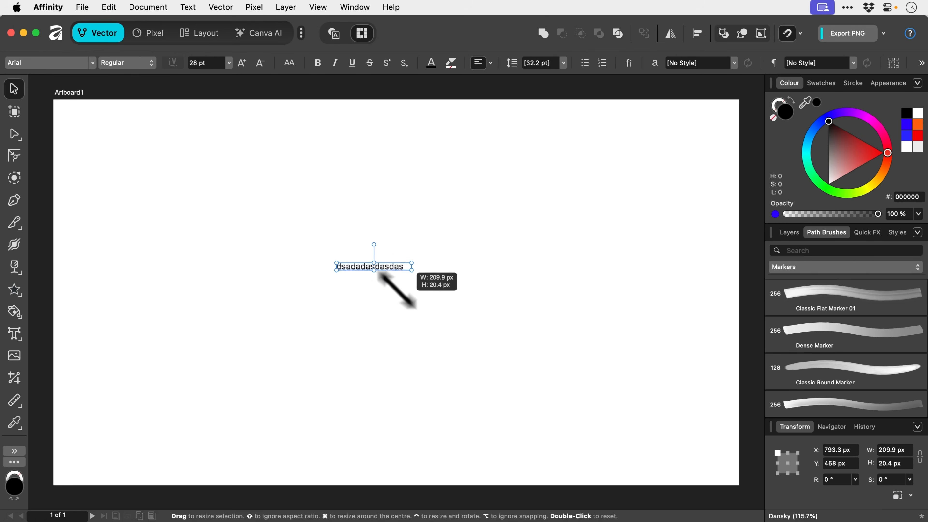
drag(397, 291, 547, 393)
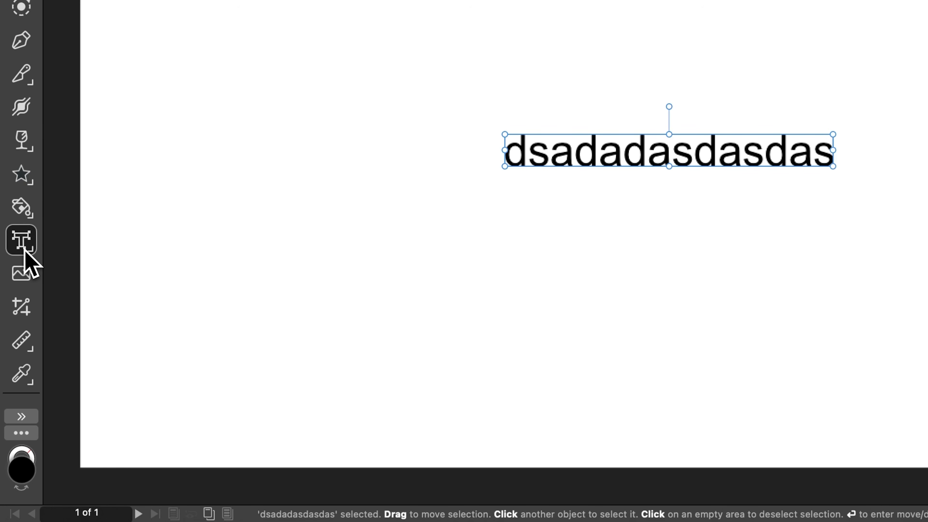
Step: Draw a text frame about 473 by 664 px to the left of the artistic text and enter random characters in it
click(25, 248)
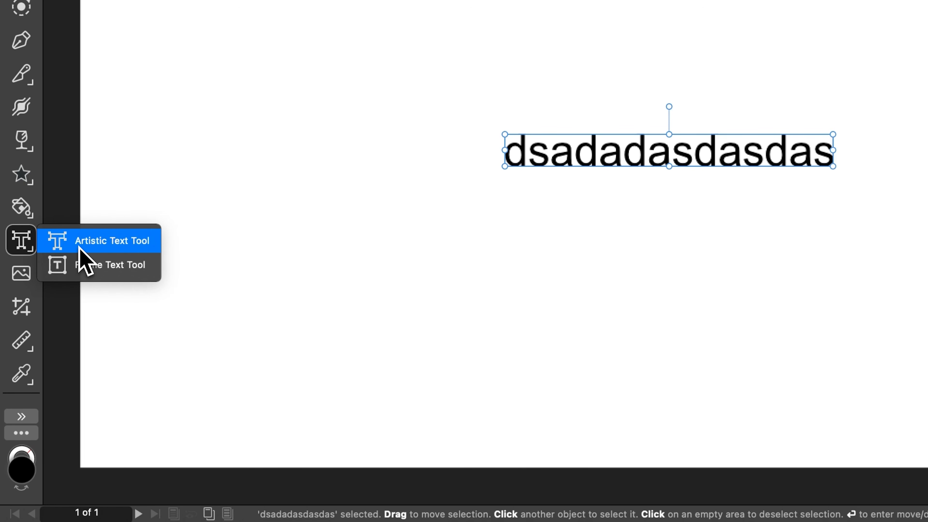
click(83, 265)
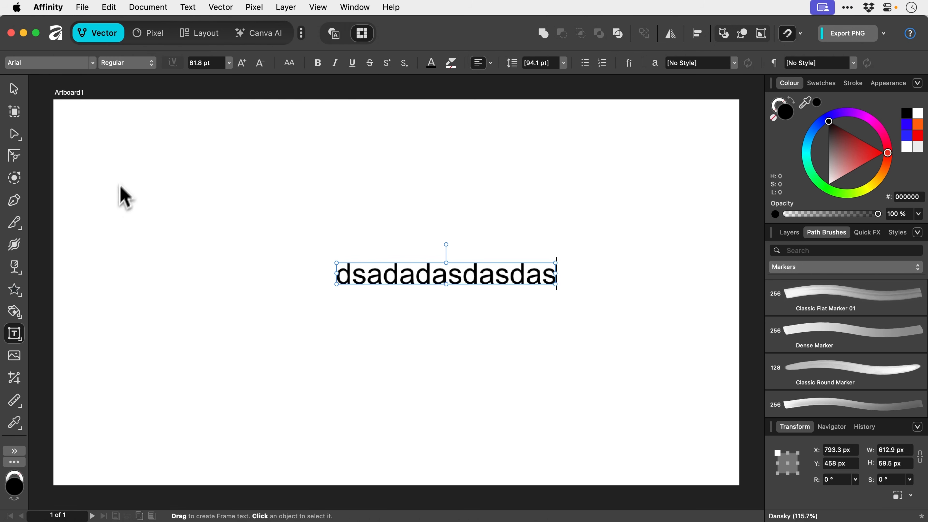
drag(123, 168, 292, 404)
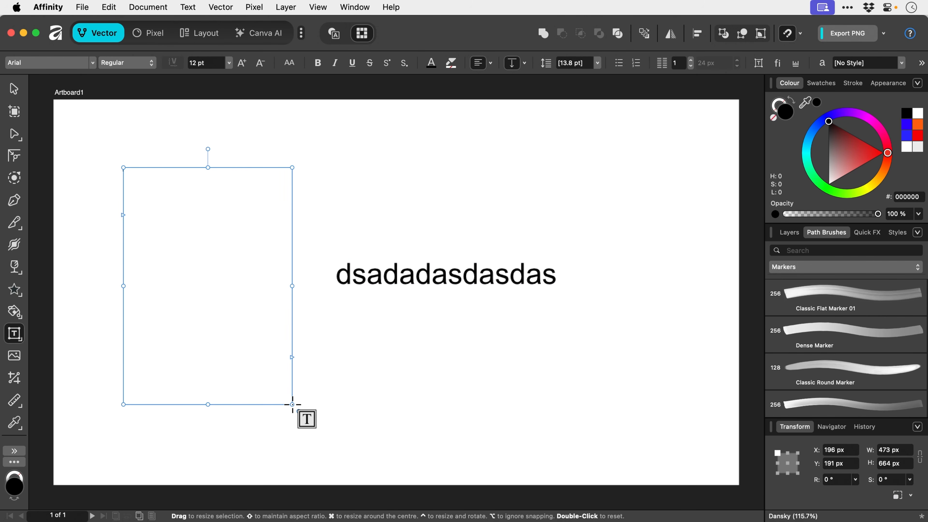
text(dsgjhsdfgjhgjdjfgsdjhgfjhds)
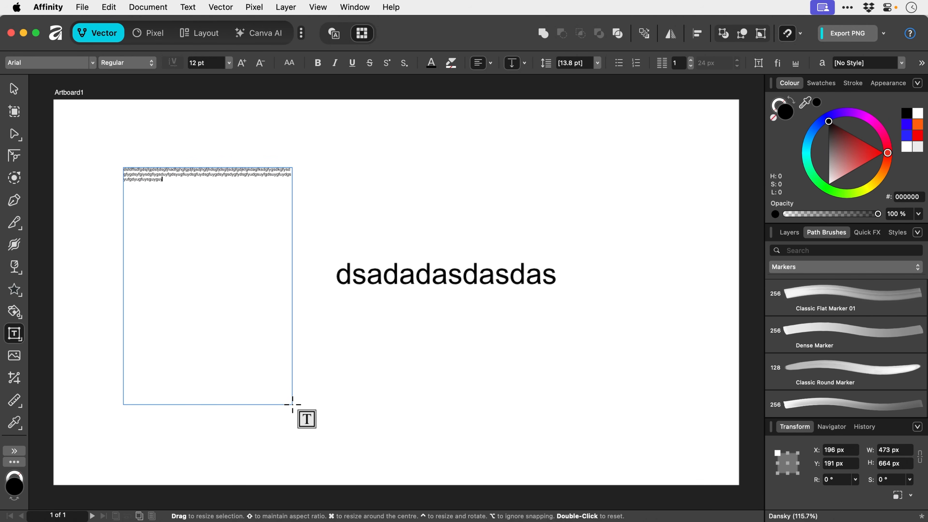
text(v)
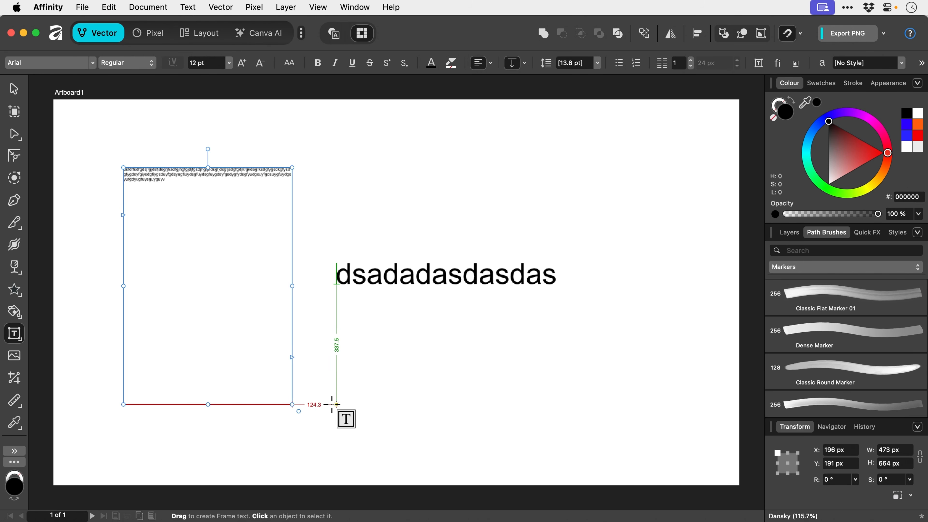
key(Escape)
key(Escape)
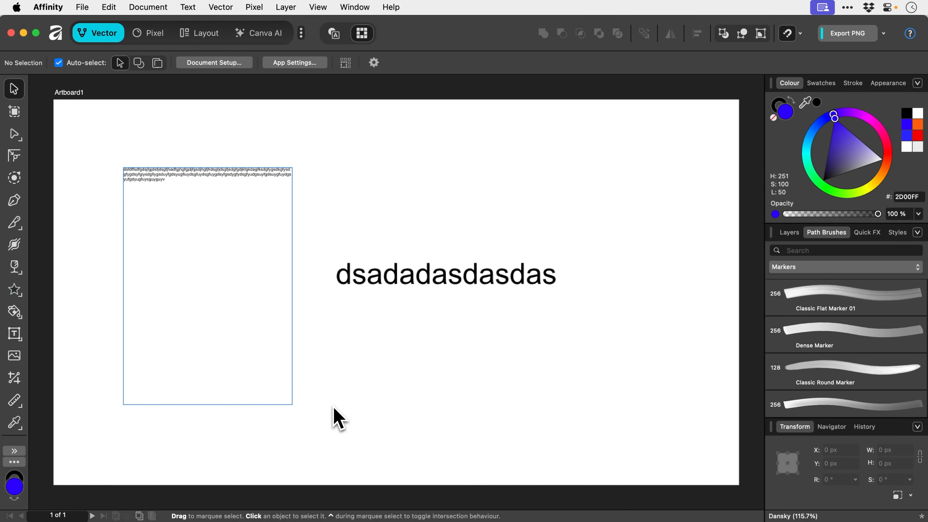
Step: Resize the text frame to about 396 by 267 px and delete all the random characters inside it
click(281, 405)
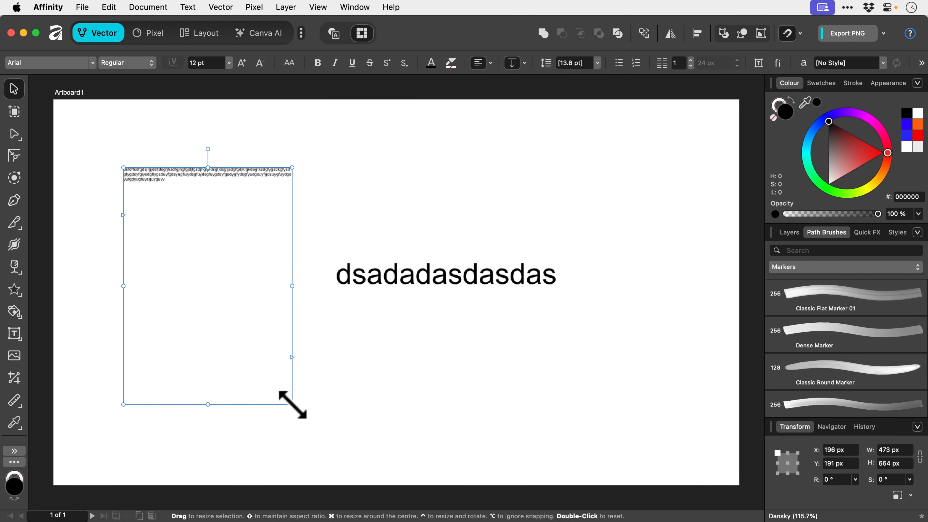
drag(292, 405, 265, 262)
double_click(227, 208)
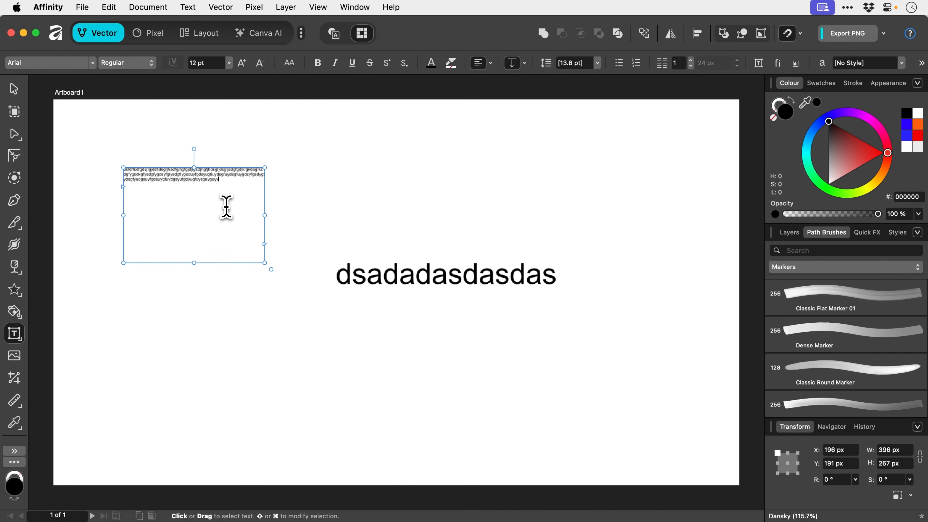
key(super+a)
key(BackSpace)
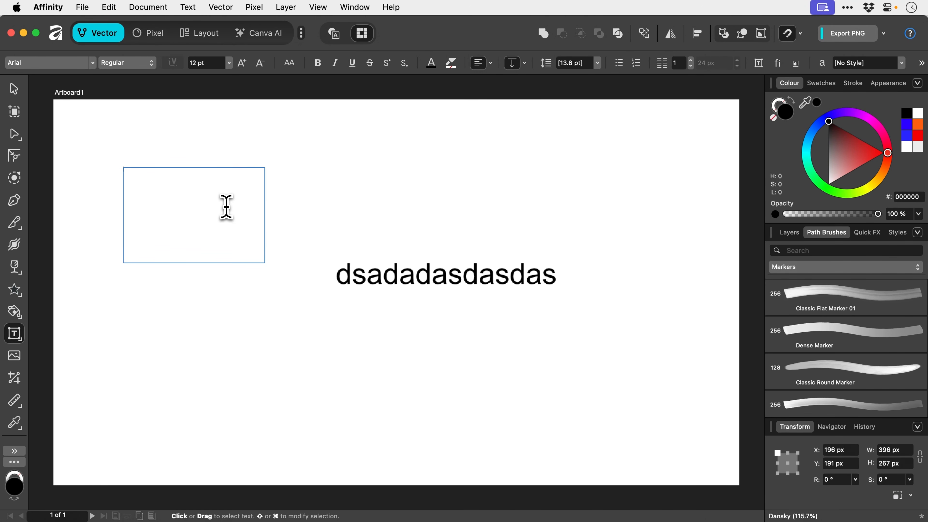
key(Escape)
Step: Insert filler text into the empty text frame
click(192, 8)
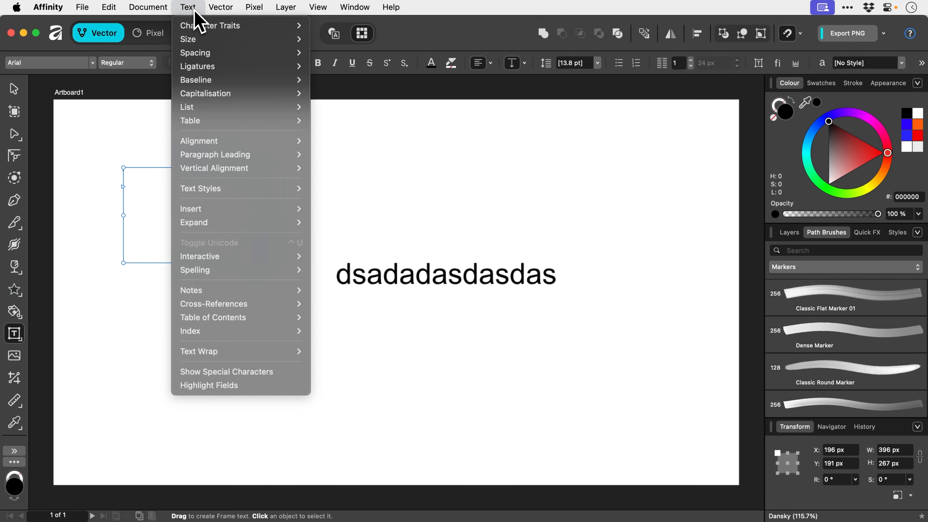
mouse_move(241, 211)
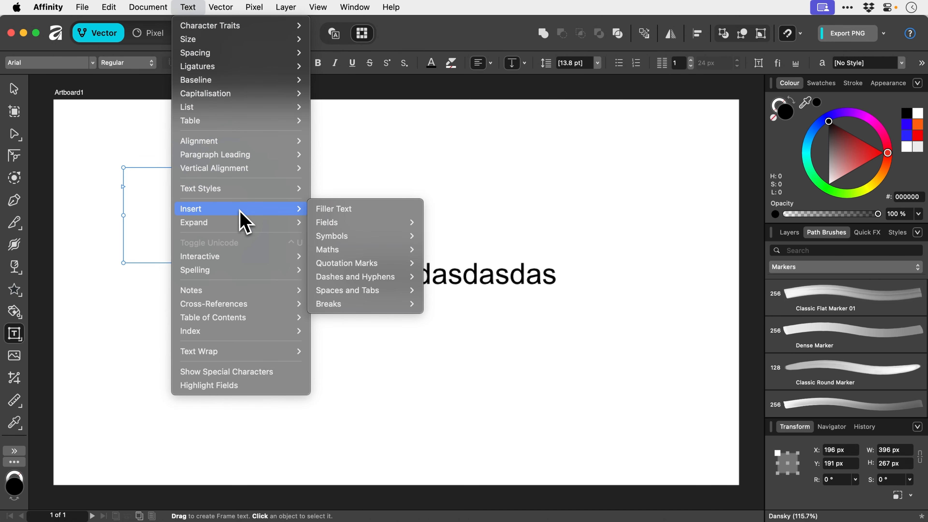
click(316, 210)
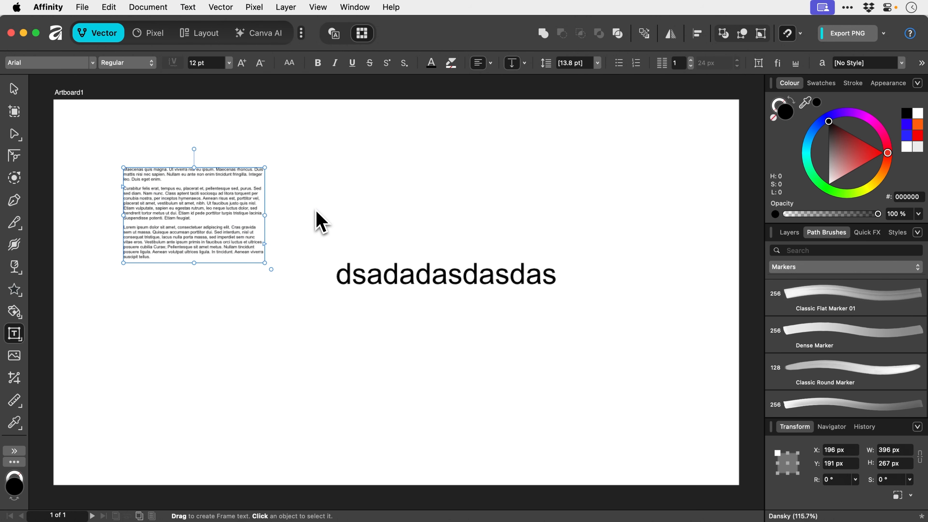
Step: Resize the filler text frame to about 463 by 480 px and set its font size to 18 pt
key(space)
key(Escape)
key(Escape)
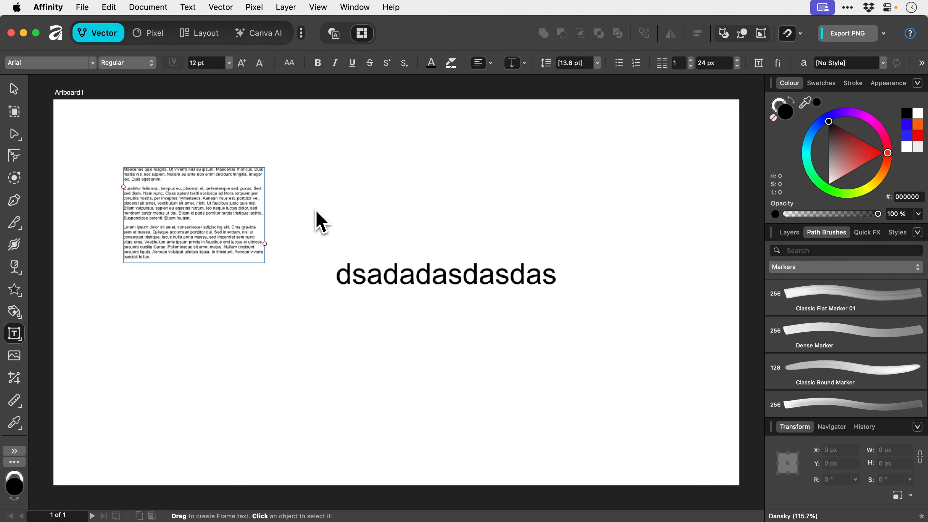
key(v)
click(260, 266)
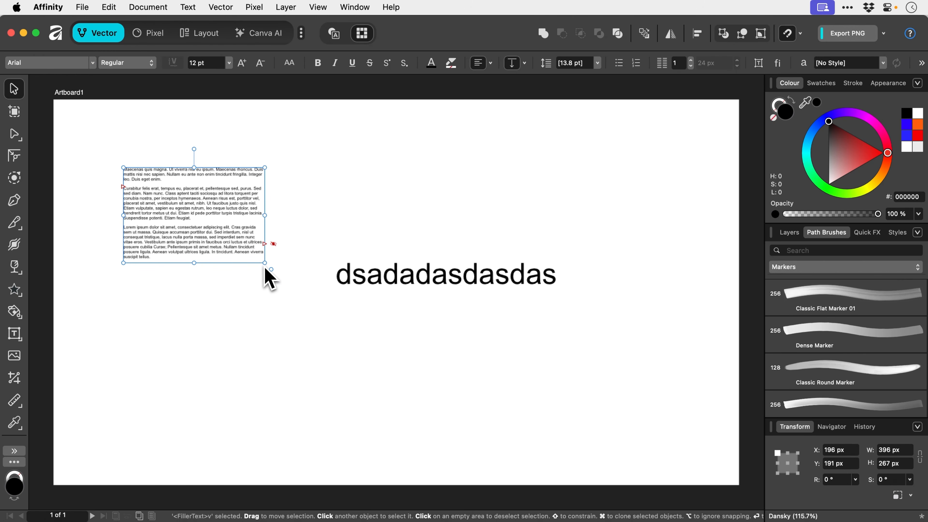
drag(265, 263, 288, 338)
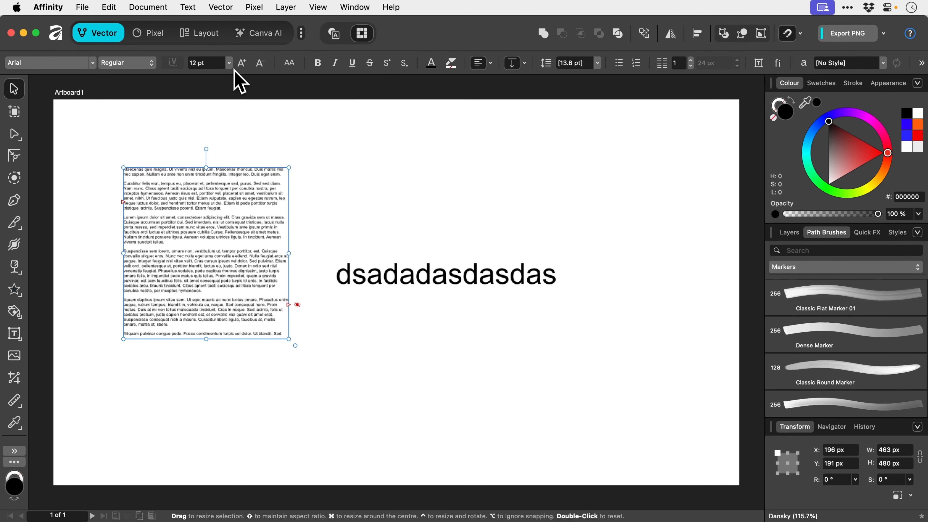
click(229, 63)
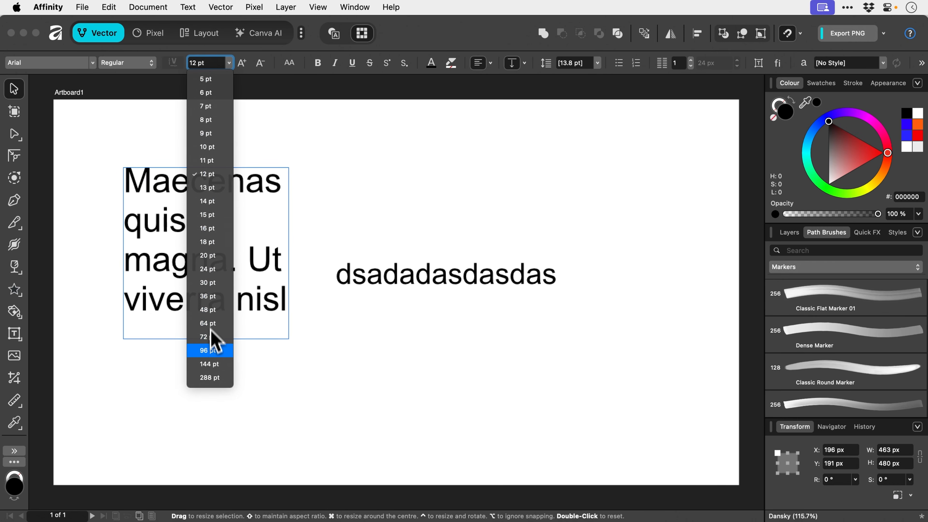
click(216, 243)
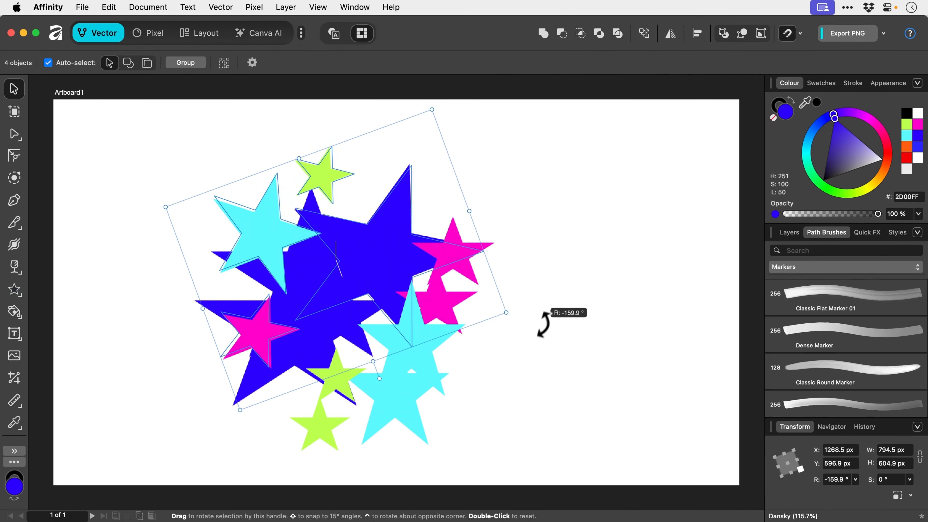
Step: Duplicate and rotate the four selected stars to spread overlapping copies across the artboard, turning the last copy to about -45°
drag(543, 322, 415, 409)
drag(365, 292, 474, 383)
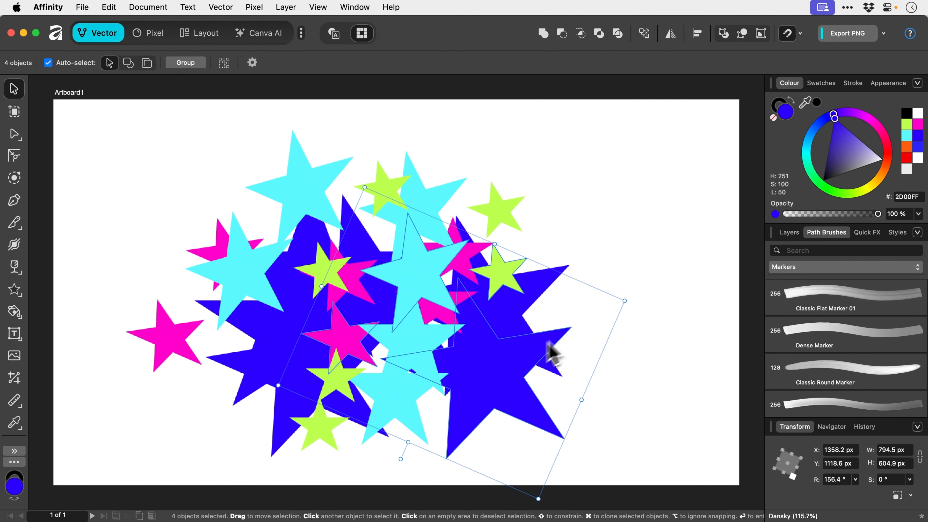
drag(633, 313, 284, 320)
key(m)
key(v)
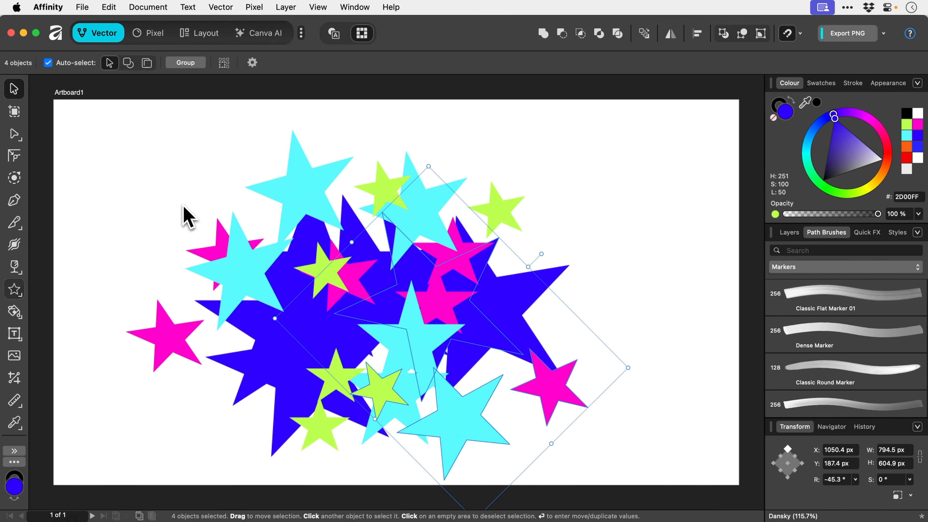
Step: Select all the scattered stars on the artboard and group them
click(182, 206)
drag(133, 142, 620, 481)
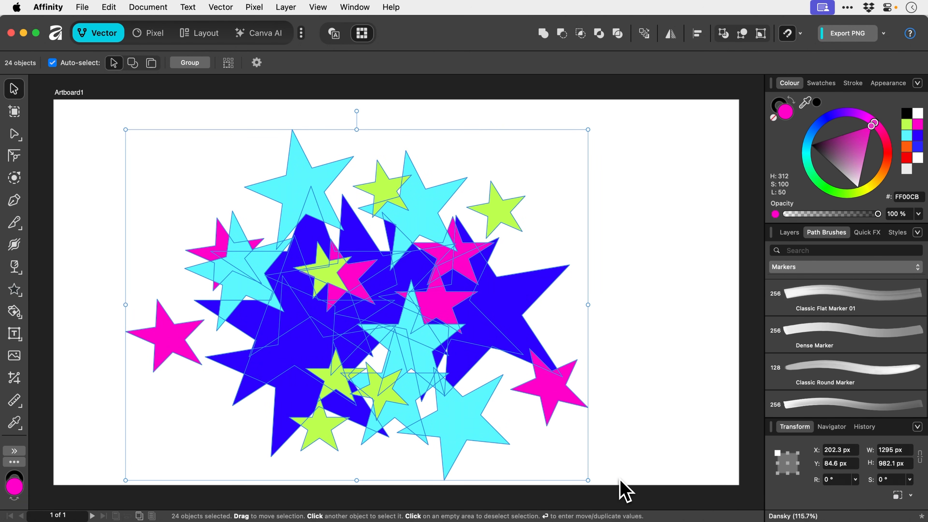
key(super+g)
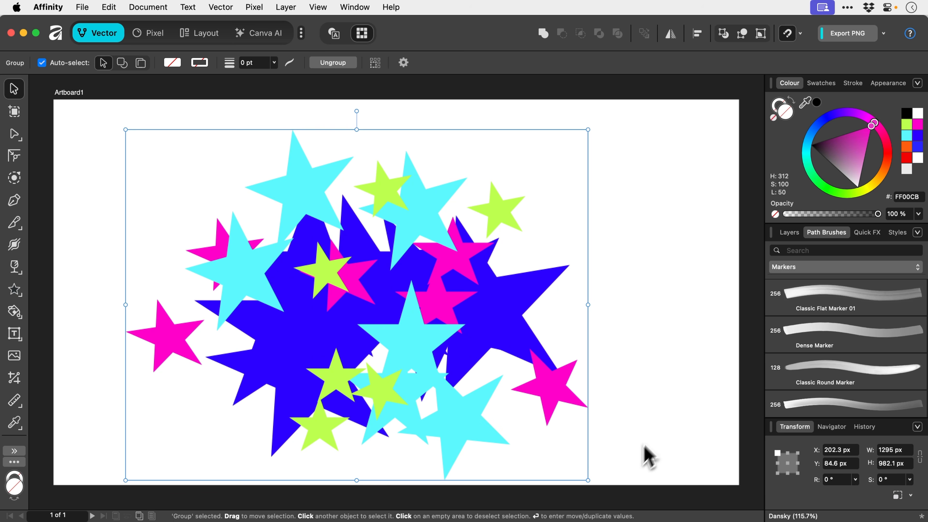
Step: Check the star group and its contents in the layer list
click(788, 234)
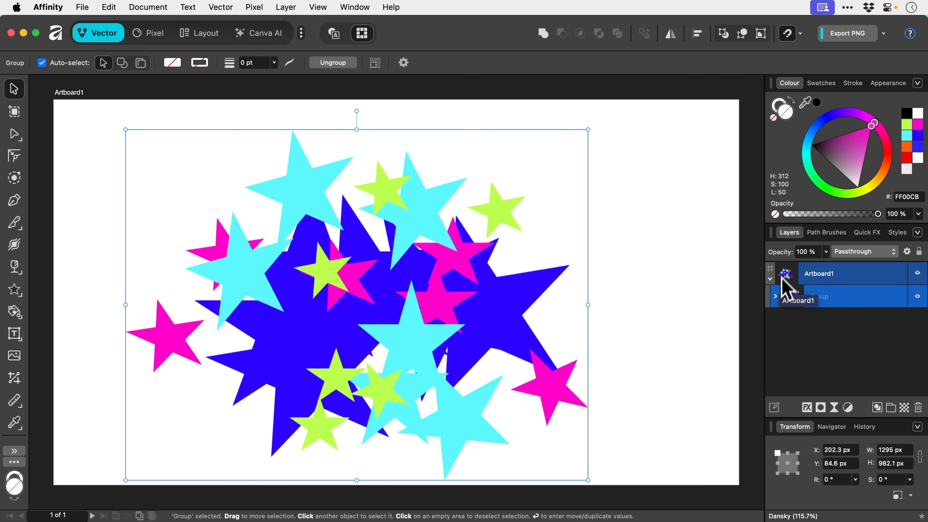
click(776, 298)
click(775, 297)
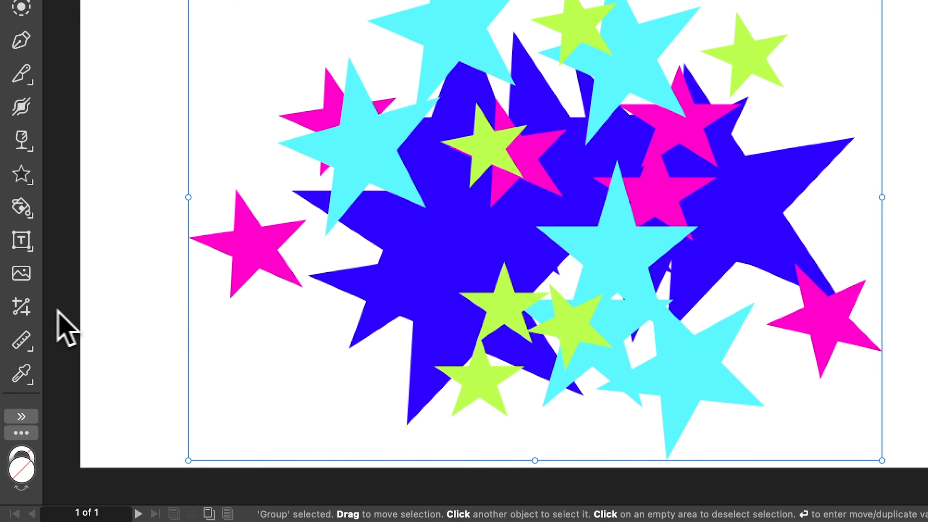
Step: Crop the star group on all four sides to a central area of about 583 by 614 px
click(28, 309)
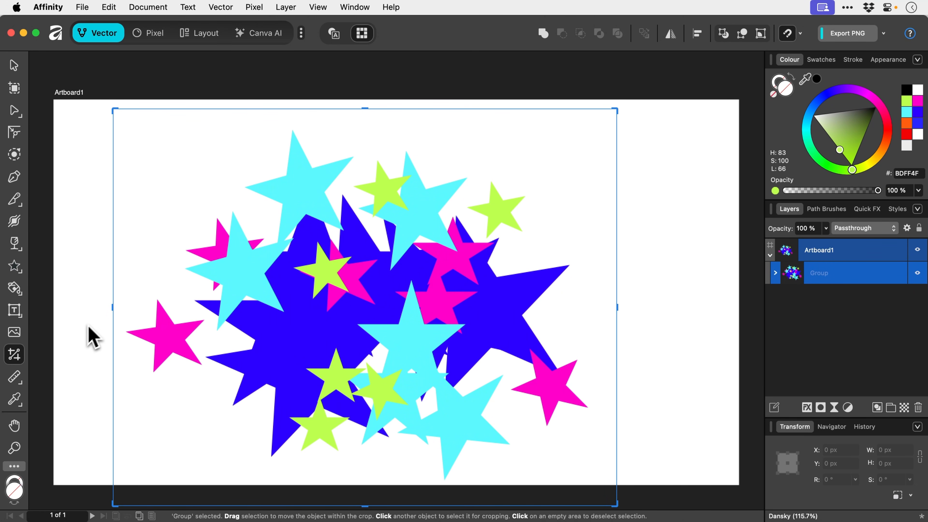
drag(110, 307, 274, 309)
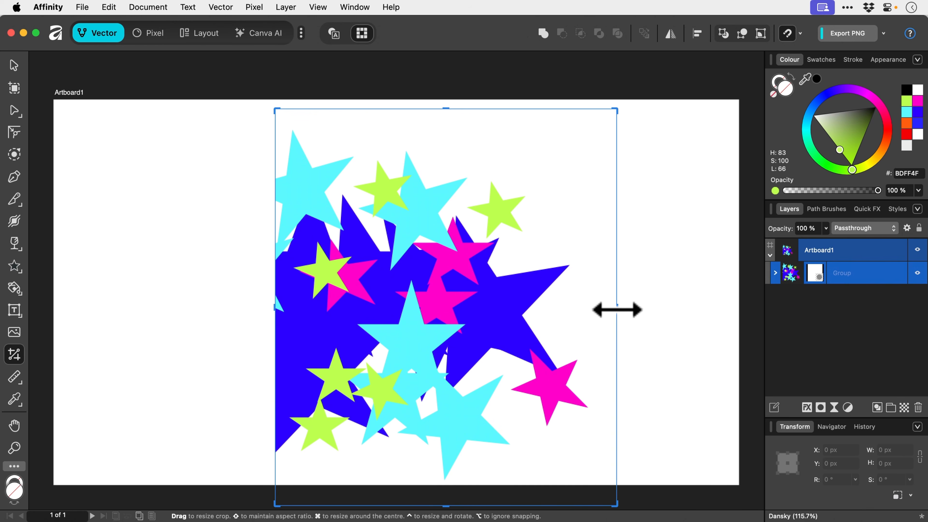
drag(617, 310, 484, 309)
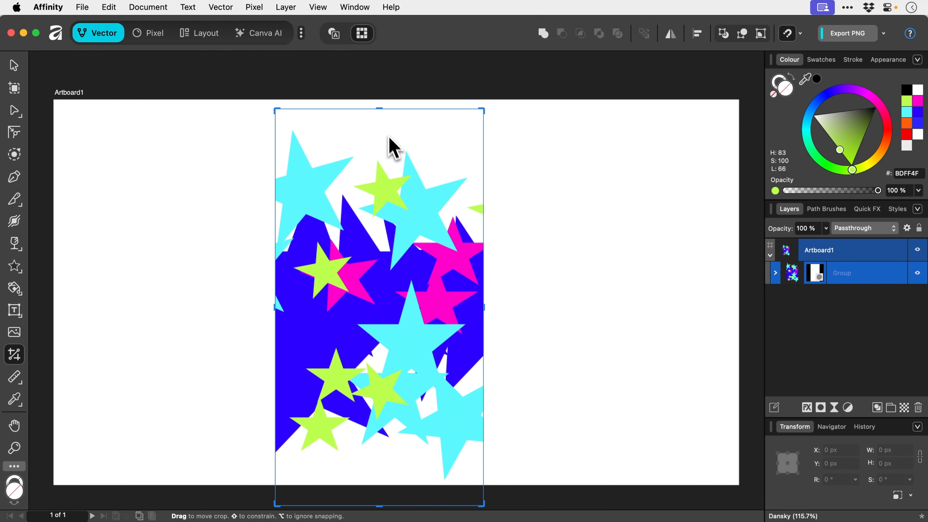
drag(379, 108, 381, 193)
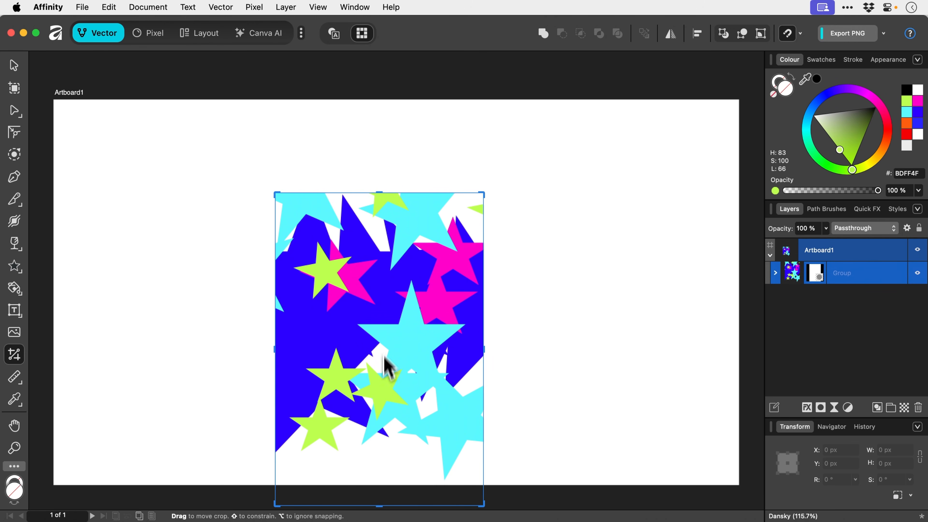
drag(380, 504, 383, 413)
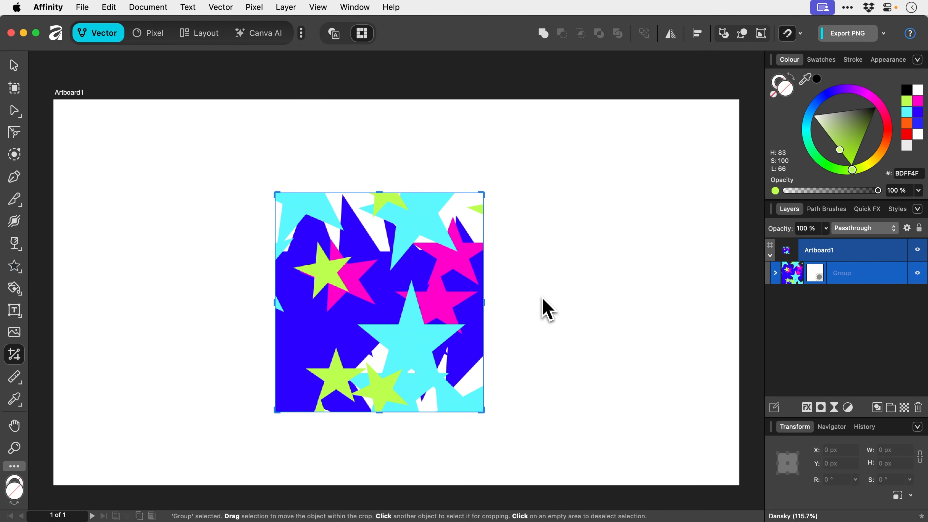
Step: Scale the cropped star group down to about 374 by 394 px and place it near the artboard's centre
key(v)
drag(414, 306, 437, 280)
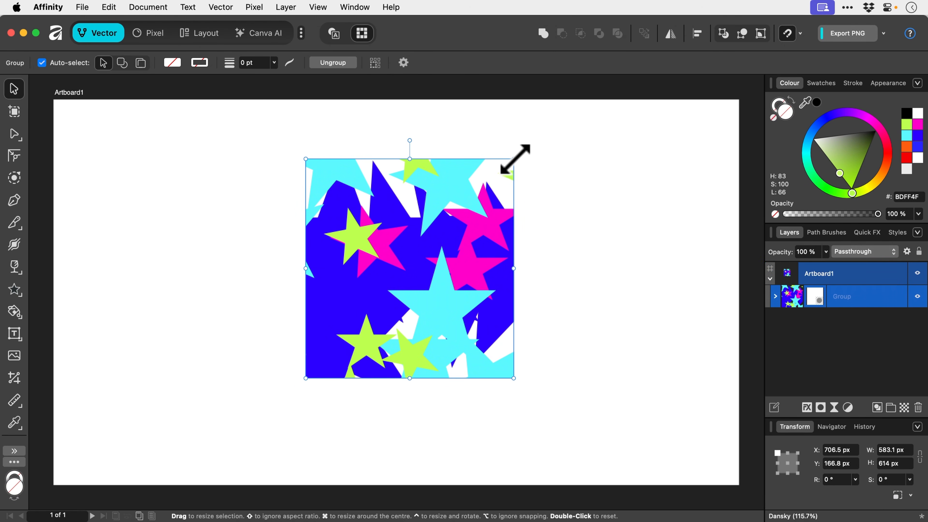
drag(515, 159, 453, 254)
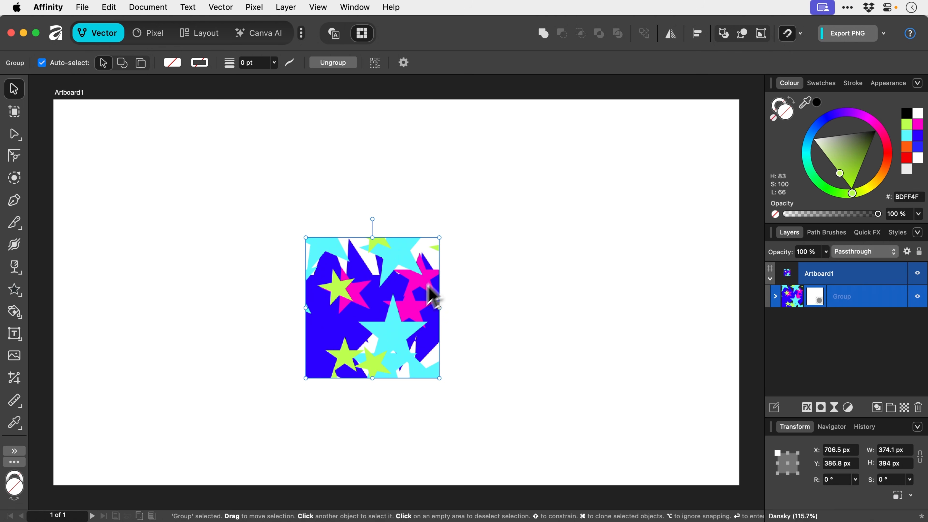
drag(383, 325, 395, 305)
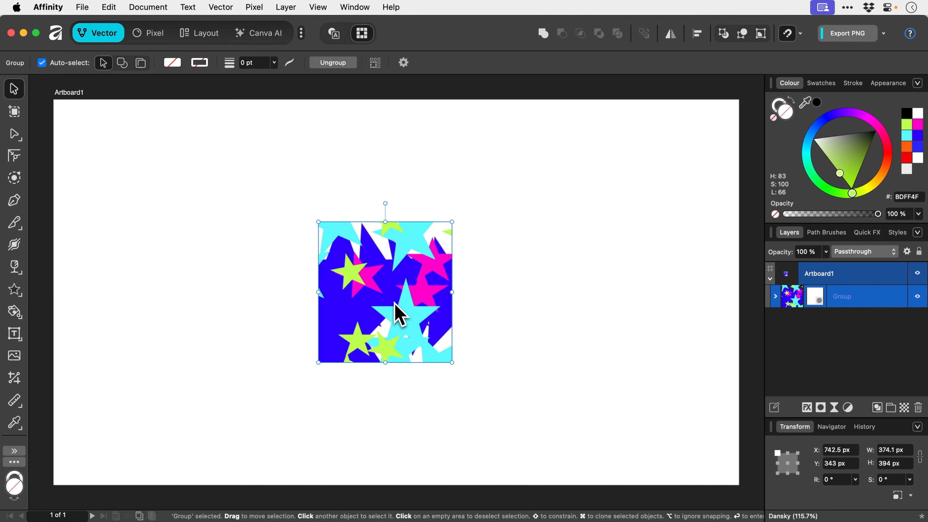
Step: Crop the star group's left side to a width of about 279 px, reposition it and enlarge it to about 441 by 622 px
click(15, 378)
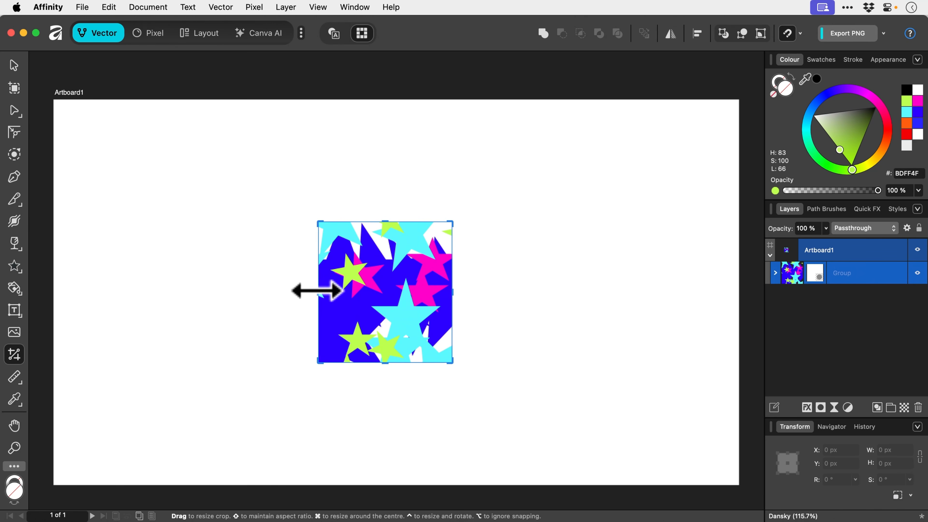
drag(316, 292, 351, 281)
key(v)
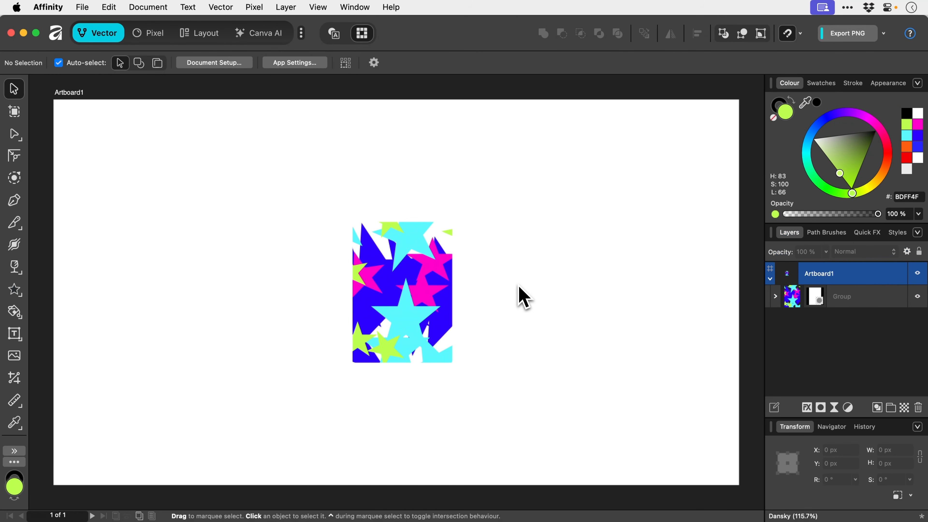
drag(430, 295, 417, 300)
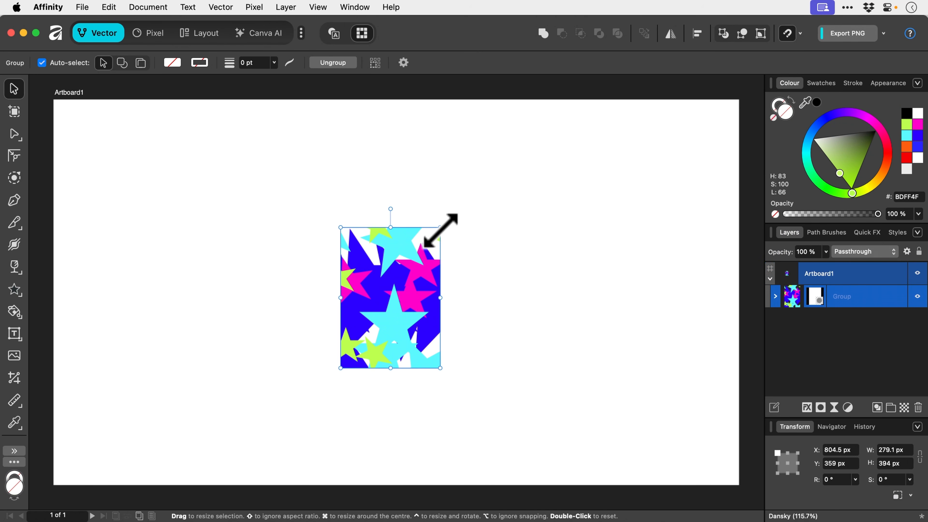
drag(440, 228, 470, 187)
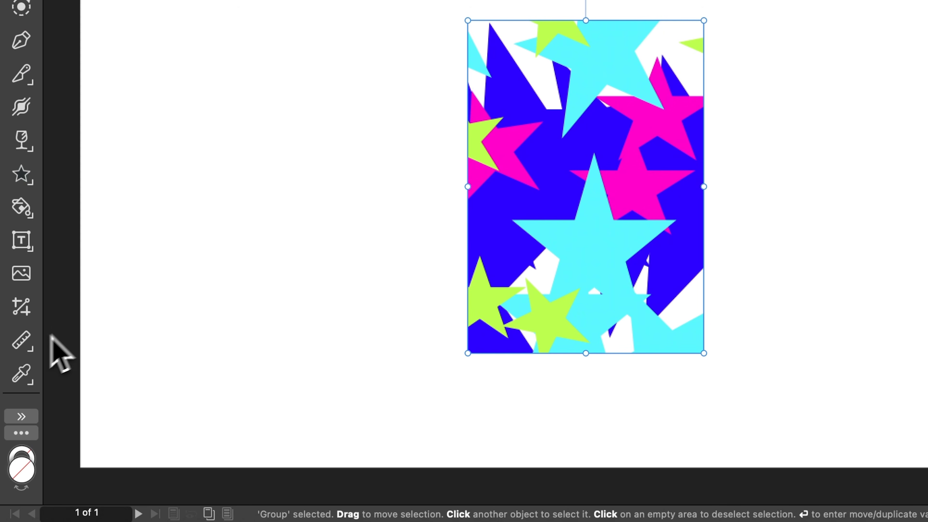
Step: Measure the cropped star group's width along its top edge and its height along its right edge, and deselect it
click(20, 404)
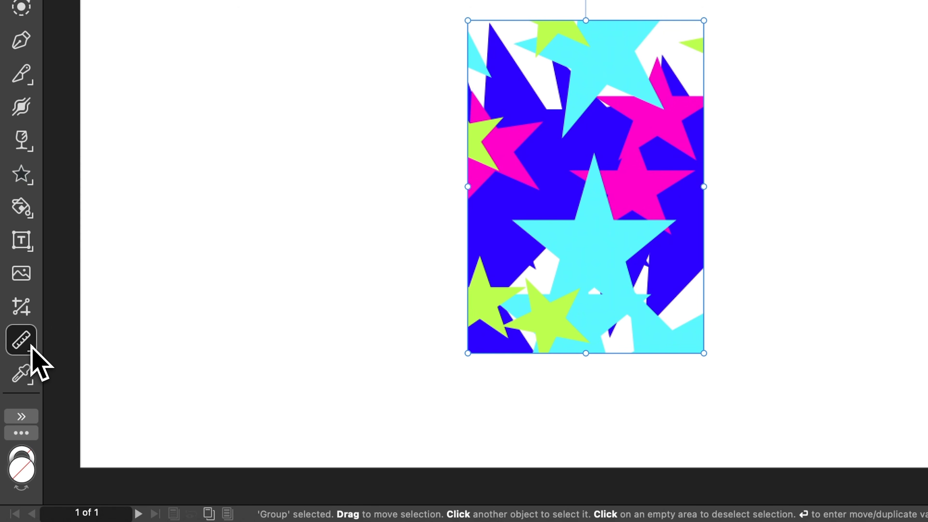
drag(30, 346, 64, 342)
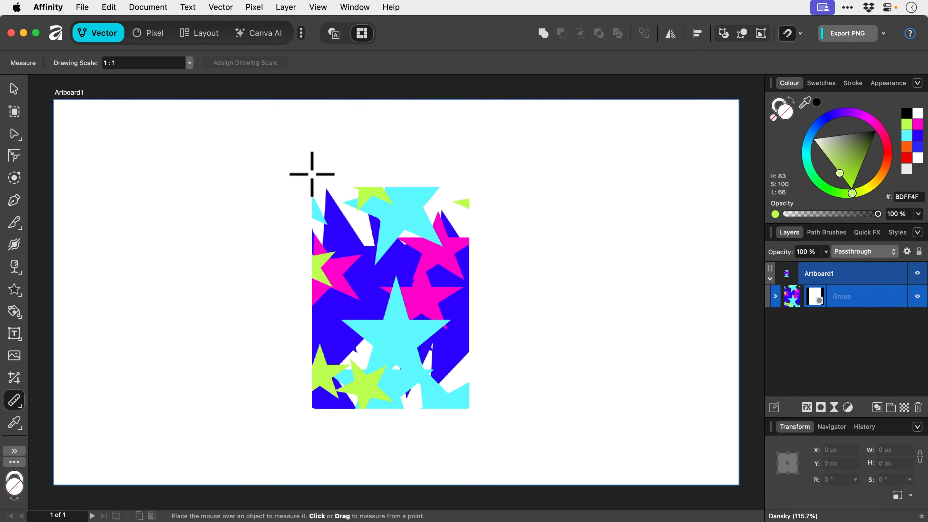
mouse_move(313, 187)
mouse_down()
mouse_move(469, 187)
mouse_move(468, 163)
mouse_move(471, 186)
mouse_up()
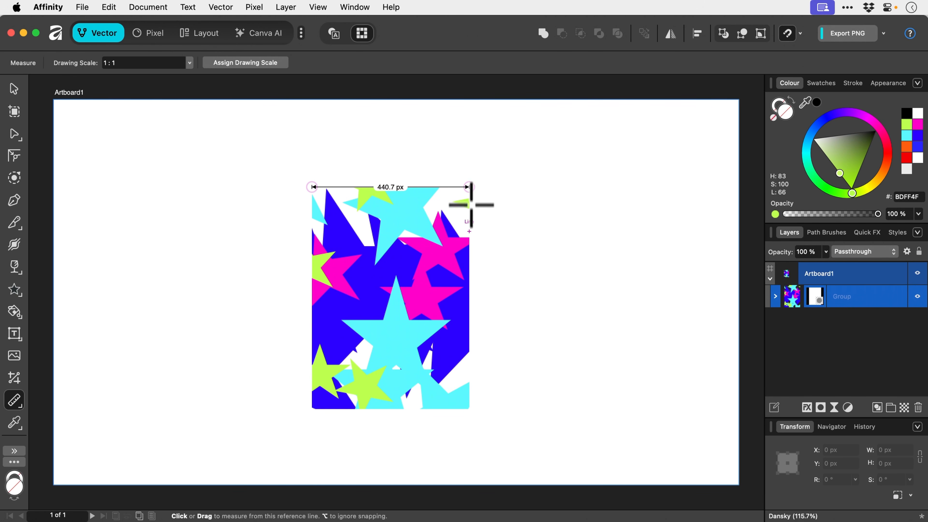
drag(469, 409, 472, 187)
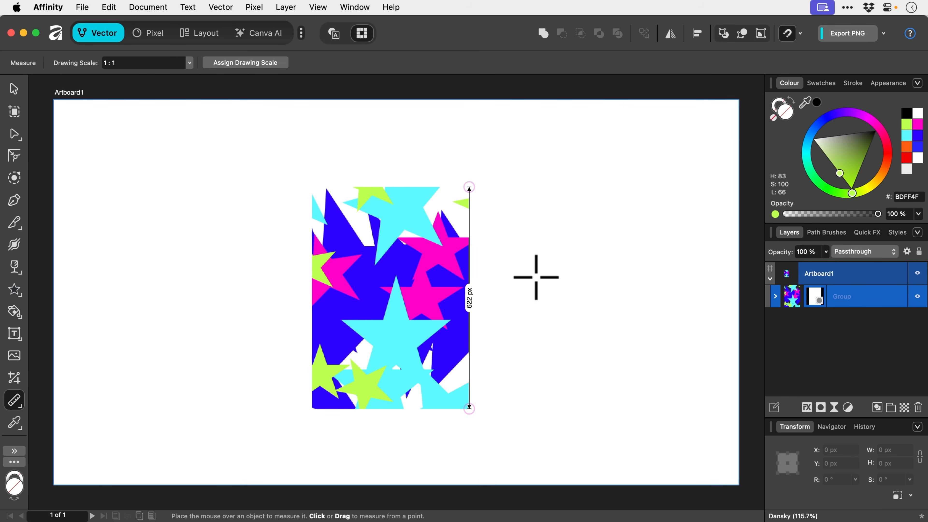
key(v)
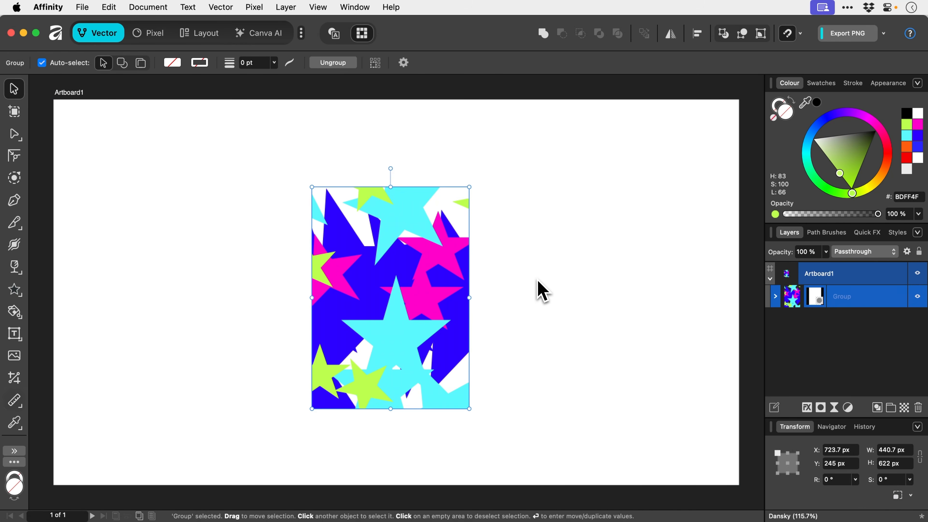
click(537, 290)
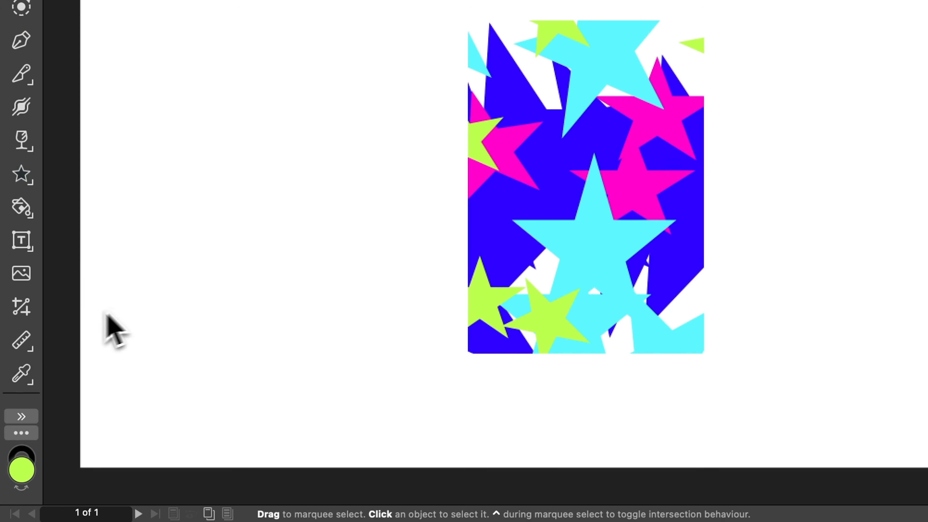
Step: Measure the star group's area, perimeter and edge lengths with the Area Tool
drag(28, 336, 91, 375)
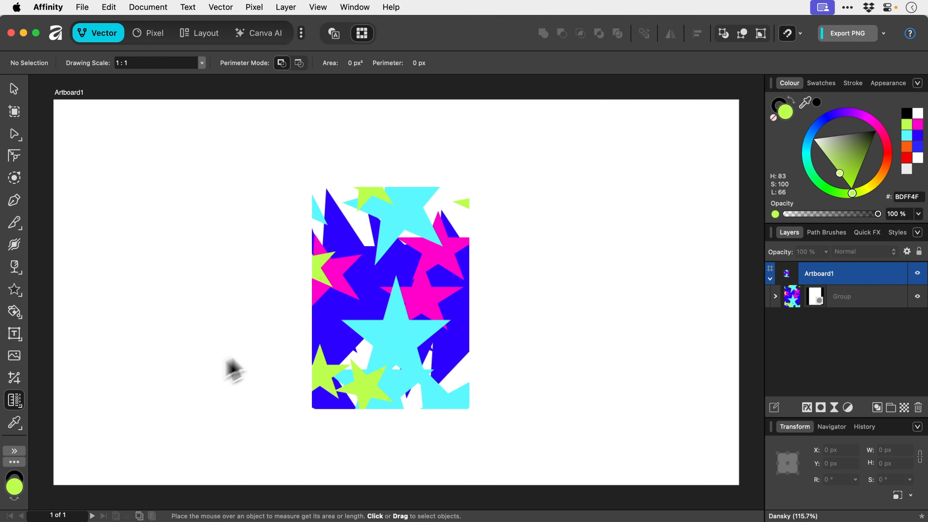
key(v)
click(337, 317)
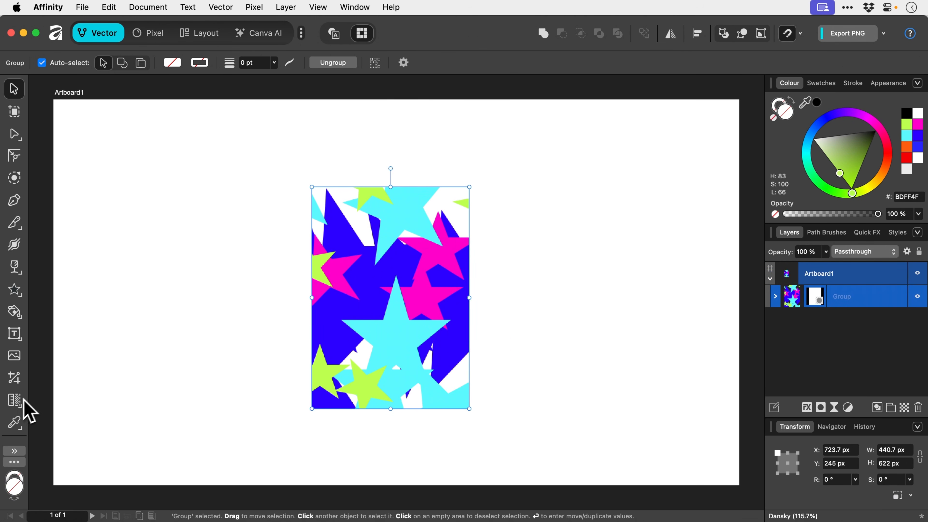
click(15, 401)
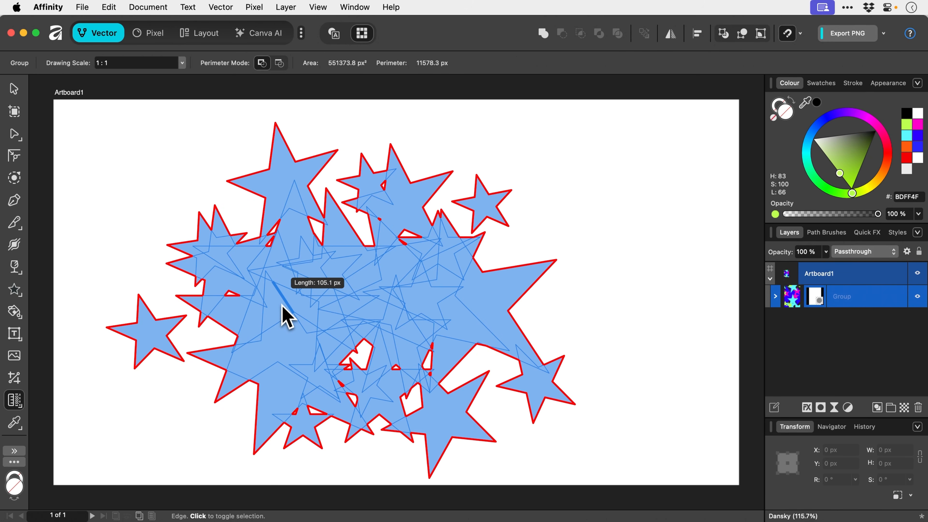
key(v)
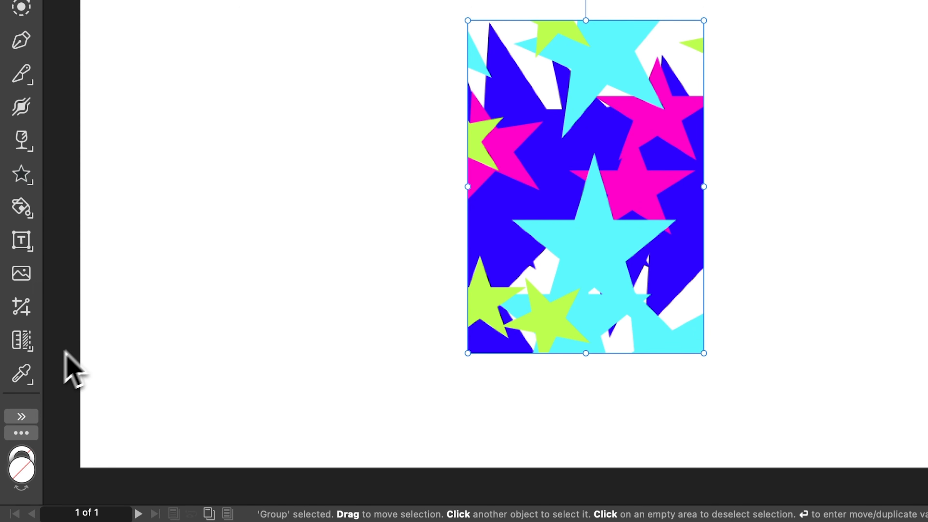
Step: Recolour the whole star group with the cyan sampled from its large lower star, using the Colour Picker Tool
click(31, 370)
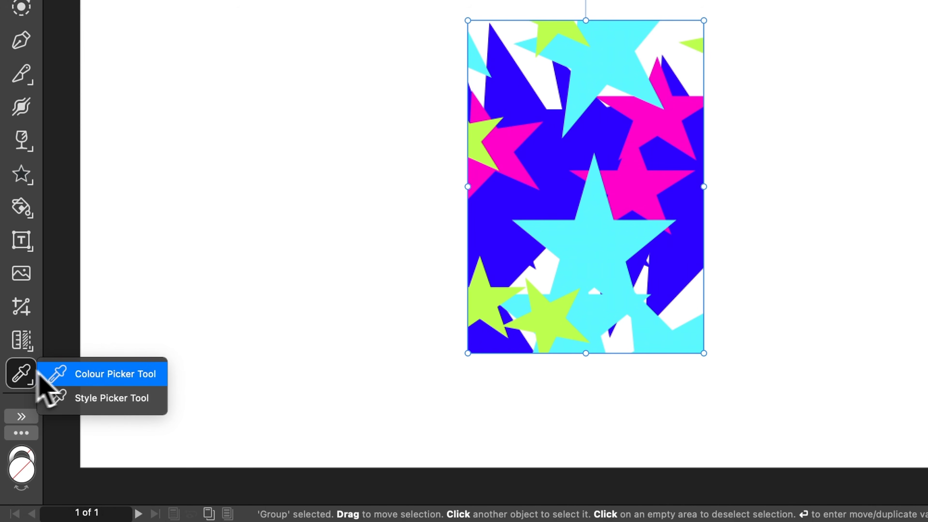
click(109, 374)
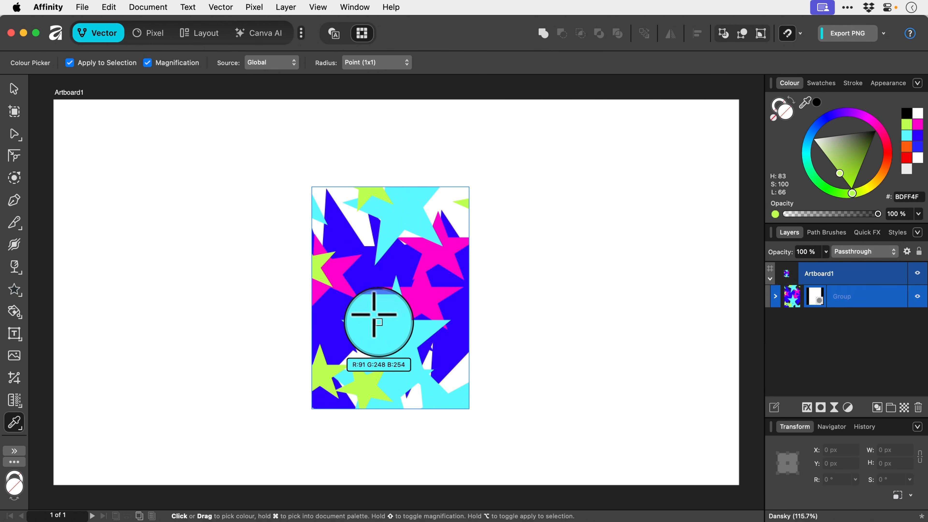
click(390, 335)
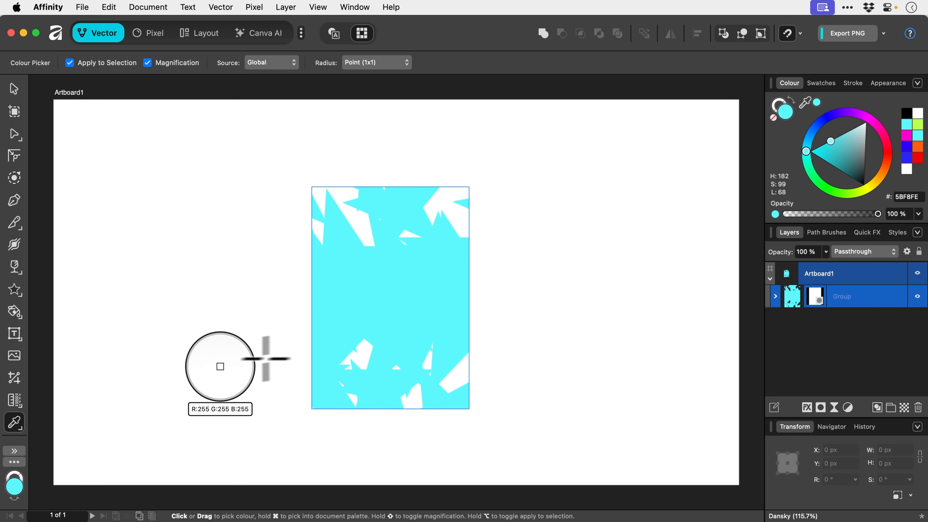
Step: View the Style Picker Tool's attribute options, return to the Move Tool and delete the star group from the artboard
click(23, 431)
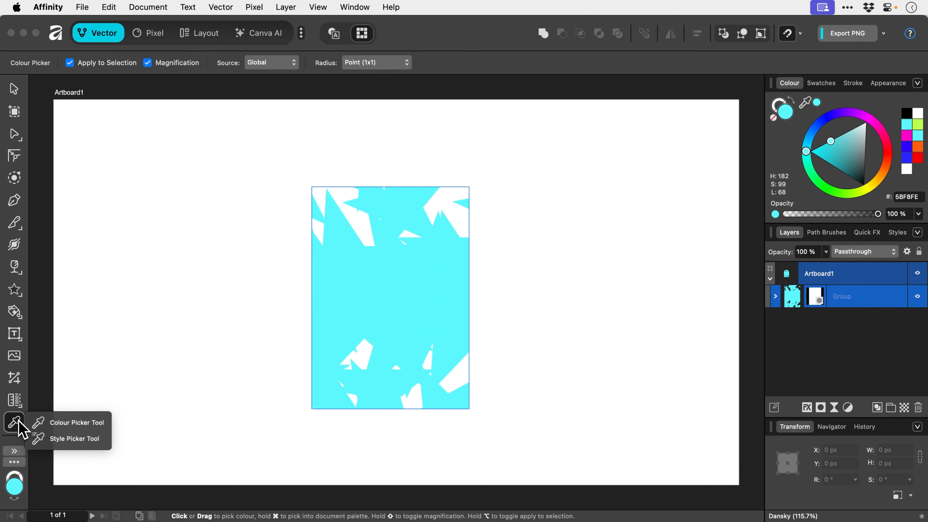
click(66, 443)
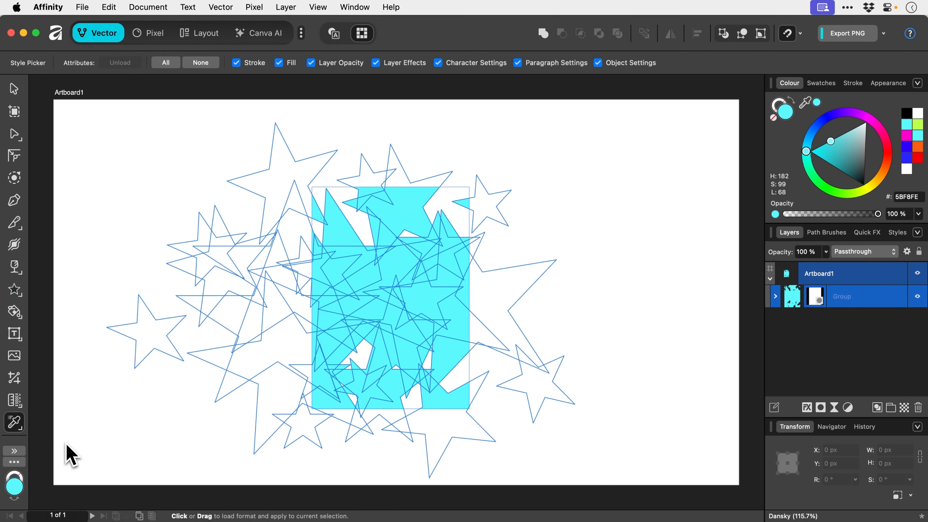
key(v)
click(199, 328)
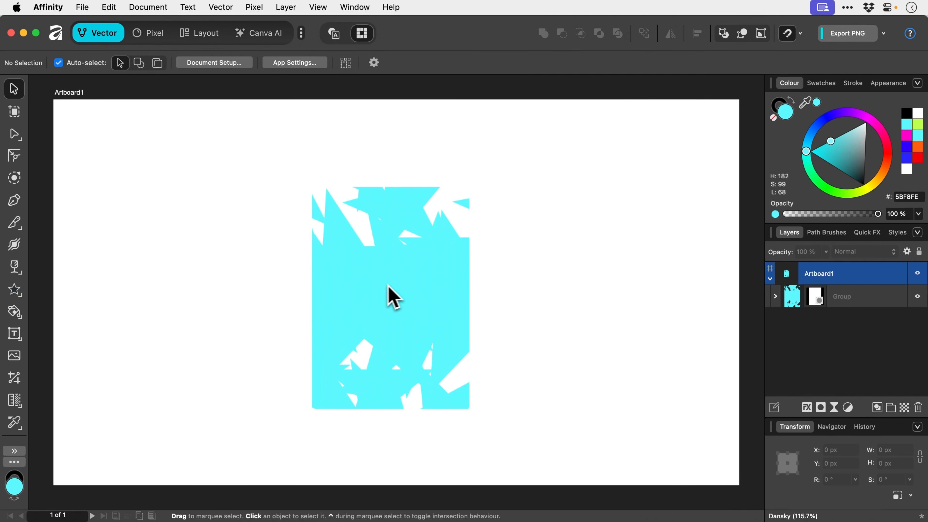
click(392, 295)
key(Delete)
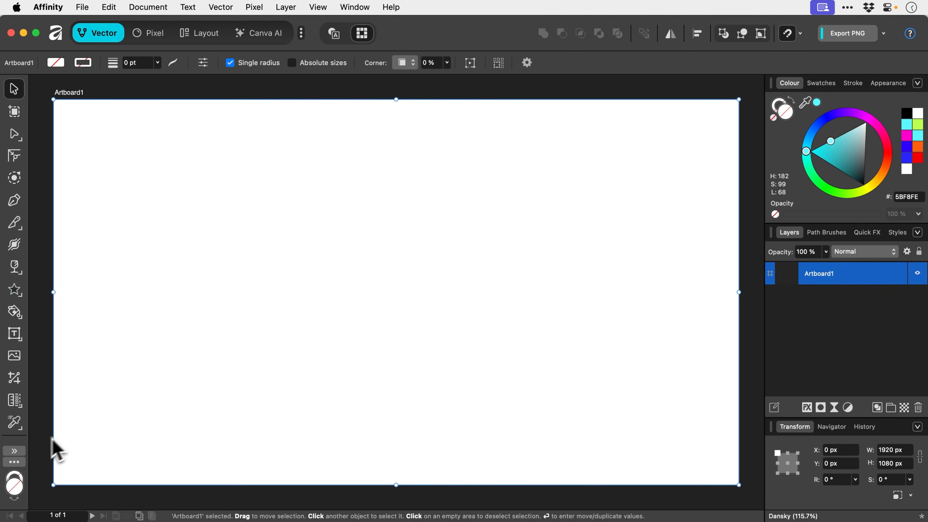
Step: Look through the full list of available tools in the toolbar customisation, down to the Export section, and close it
click(11, 463)
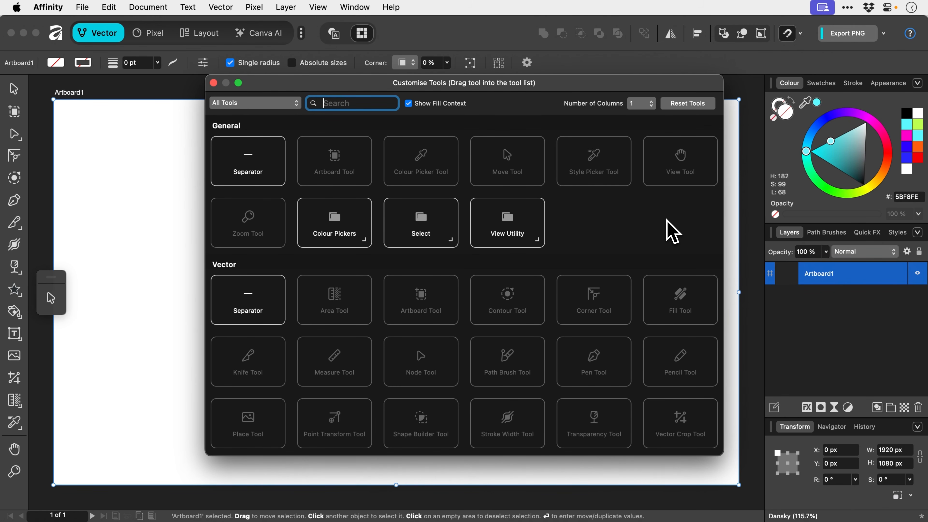
scroll(672, 232, down, 20)
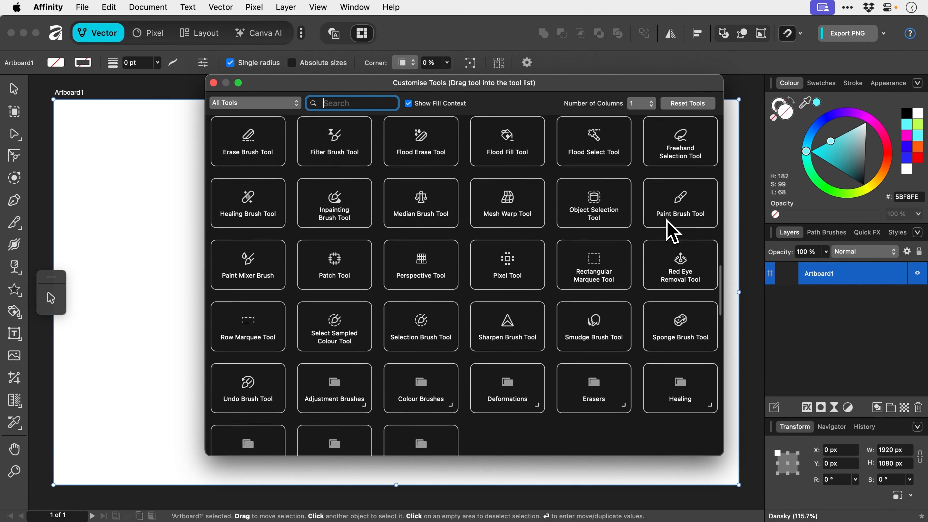
scroll(672, 232, down, 15)
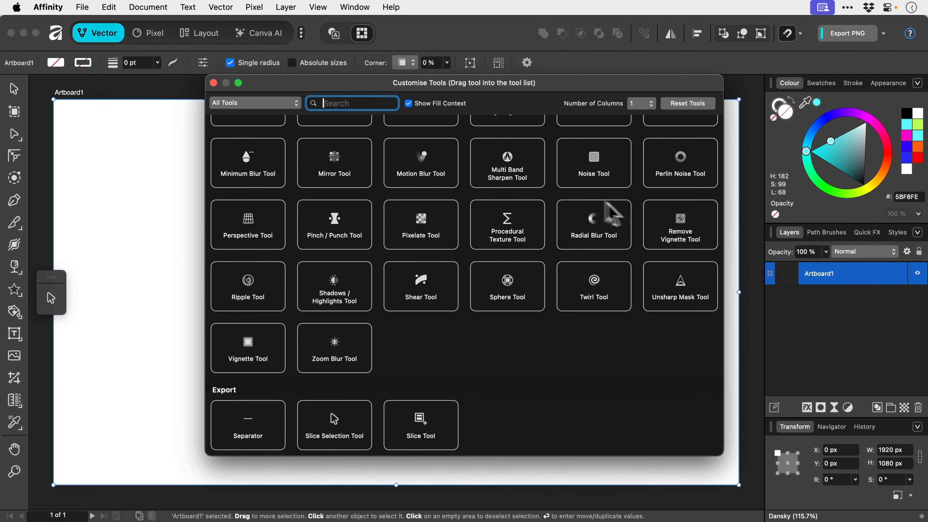
click(214, 83)
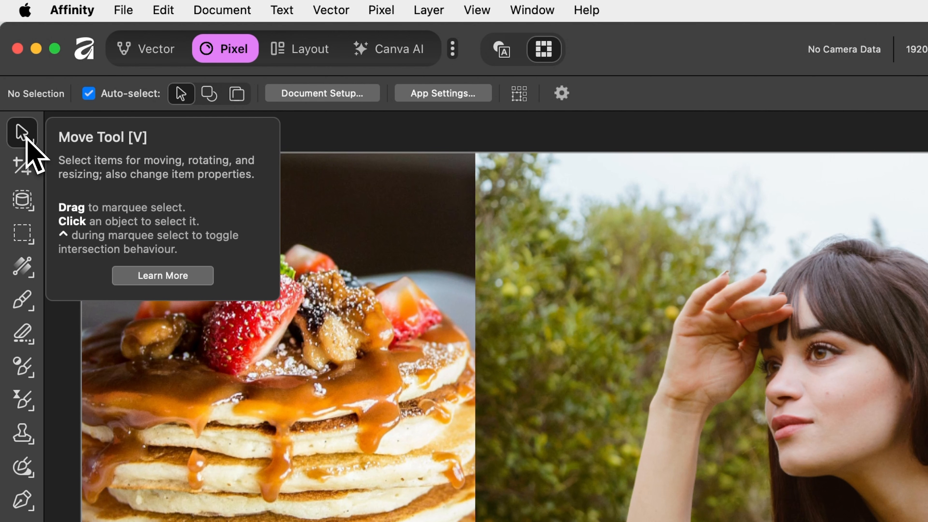
Step: Move the portrait photo to about X 434 px, Y 170 px and scale it down to about 1506 by 1002 px
click(727, 328)
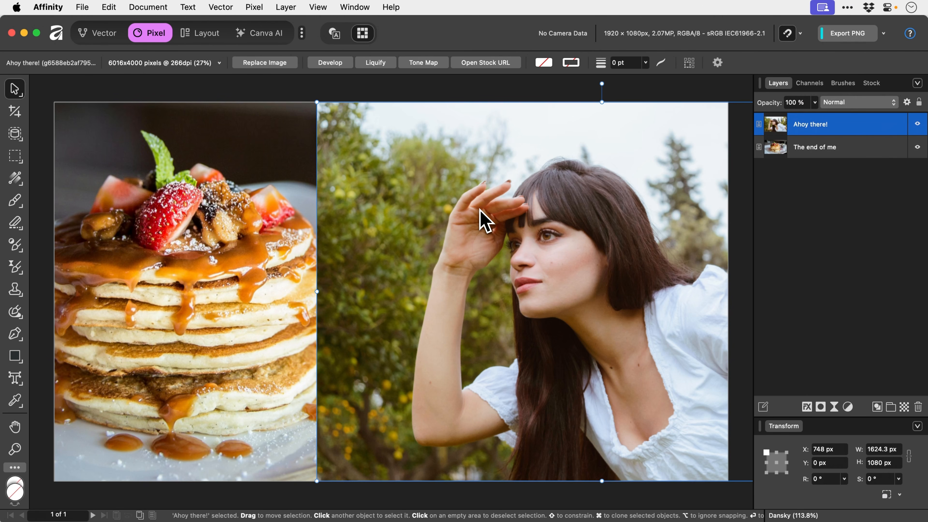
drag(480, 211, 369, 269)
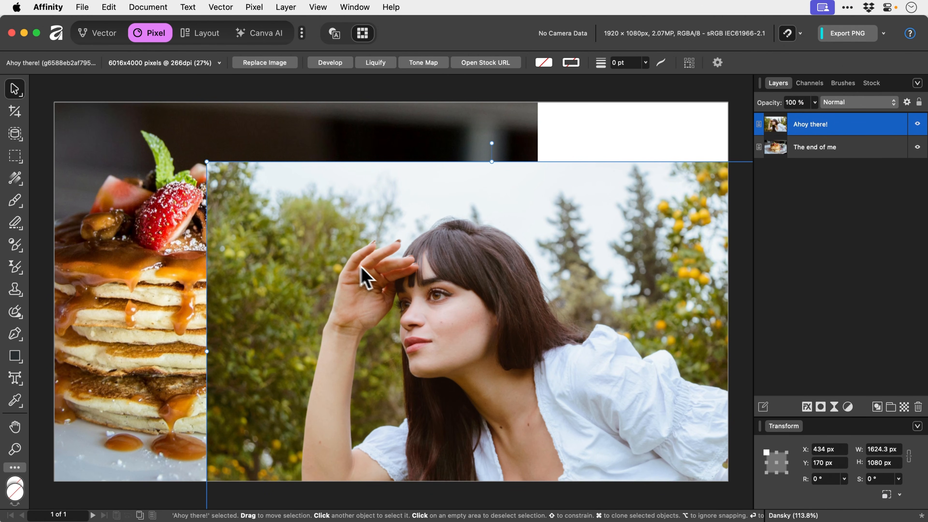
drag(207, 162, 248, 190)
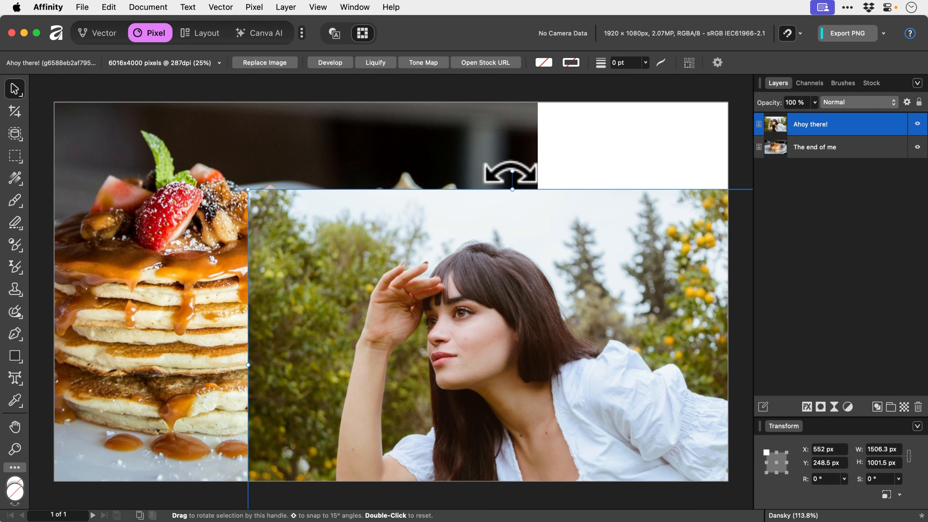
Step: Try rotating the portrait photo slightly, and undo the rotation, the scaling and the move
drag(505, 170, 471, 174)
key(cmd+z)
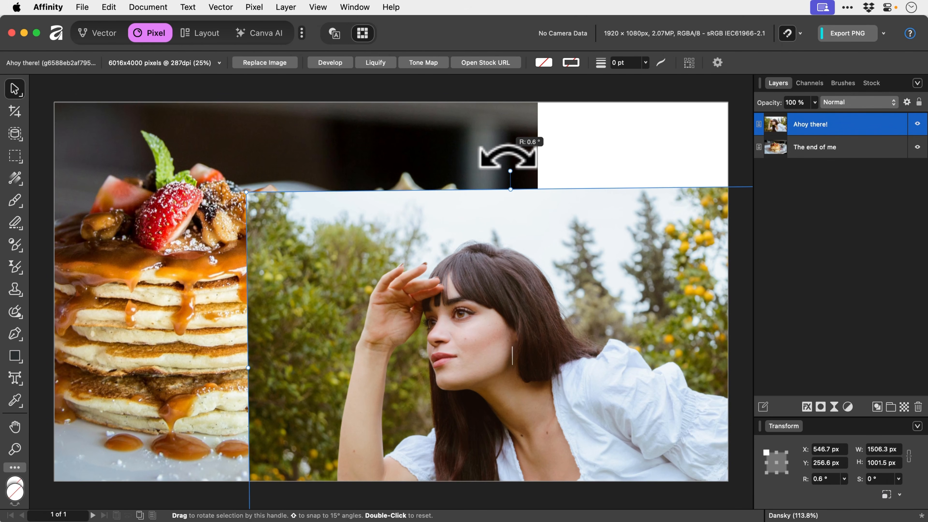
key(cmd+z)
key(super+z)
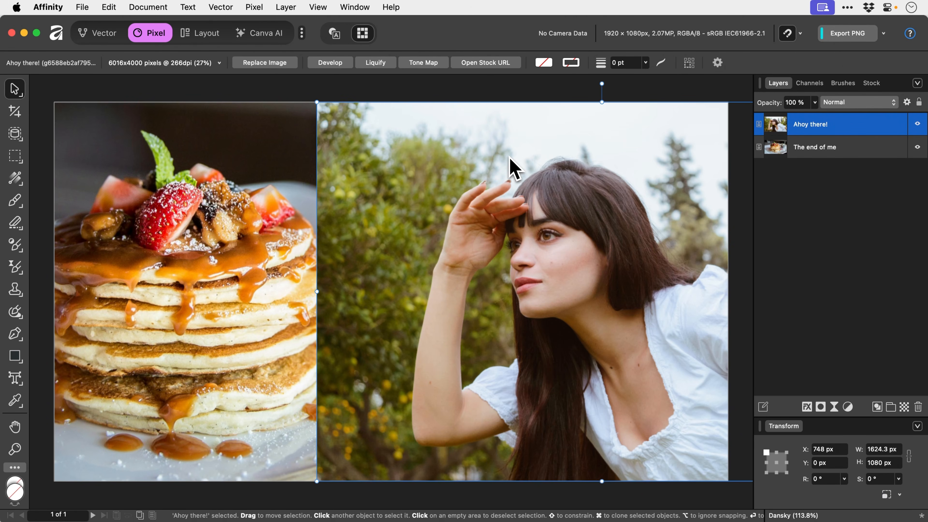
Step: Try pulling the portrait photo's upper-left corner inward with the Perspective Tool, undo the distortion and return to the Move Tool
click(20, 97)
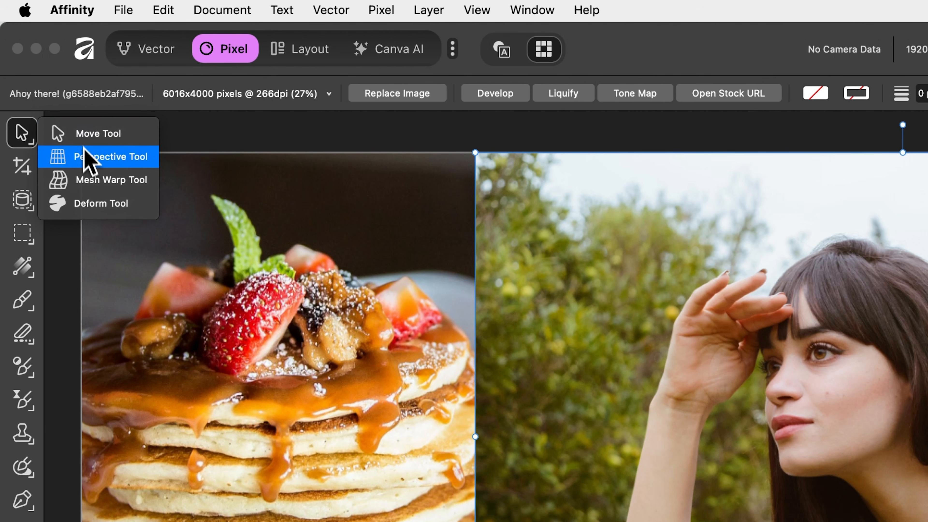
click(83, 163)
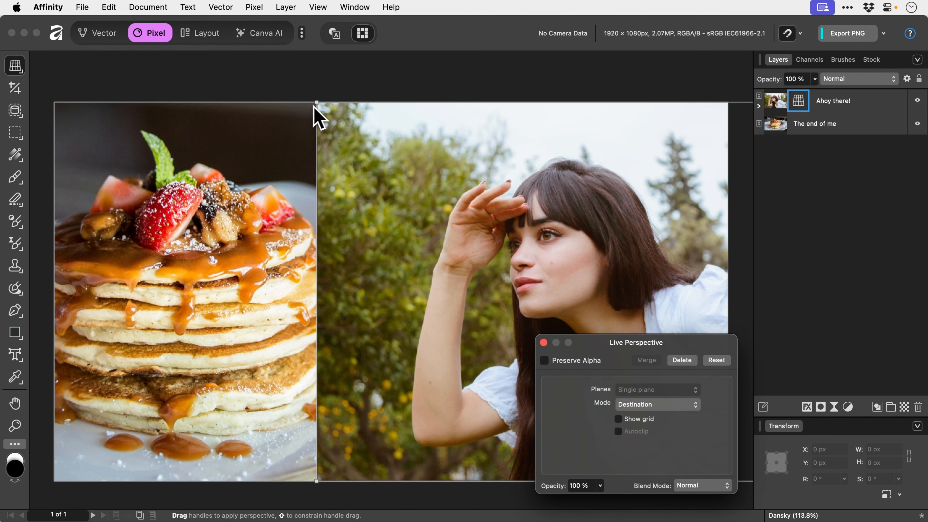
drag(316, 107, 412, 171)
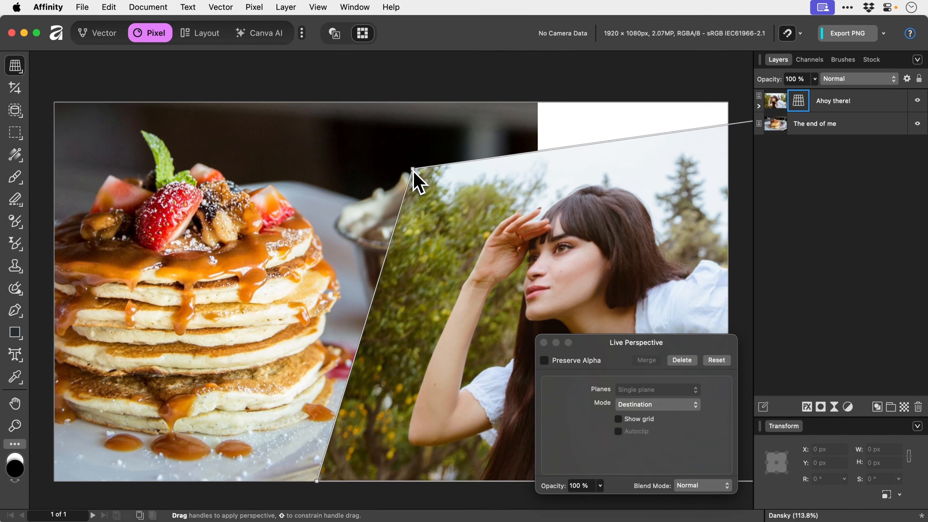
key(super+z)
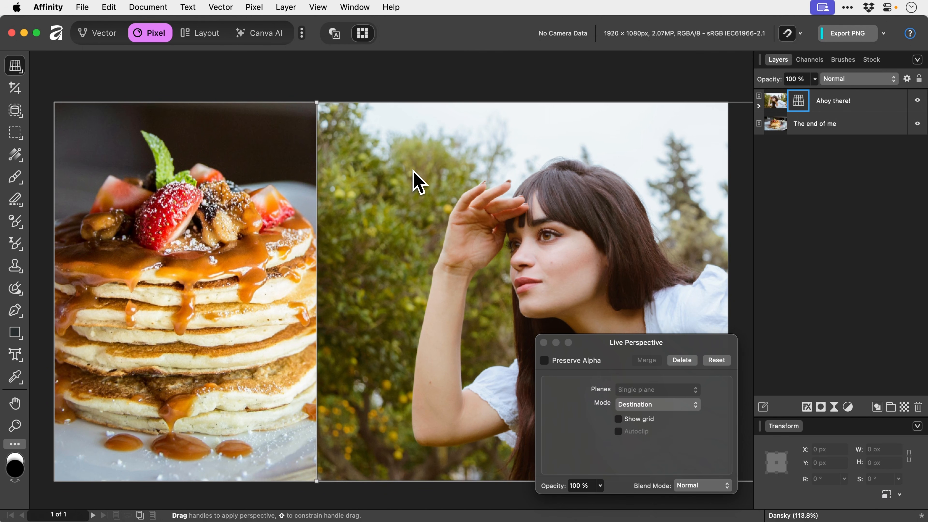
key(v)
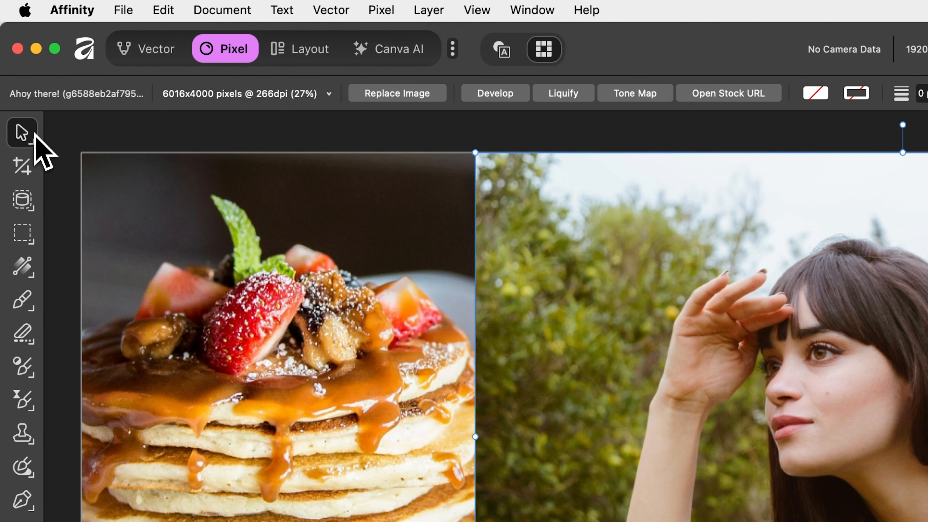
Step: Mesh-warp the portrait photo by pulling its upper-left corner outward and down, and bend its top edge into a deep curve
click(33, 136)
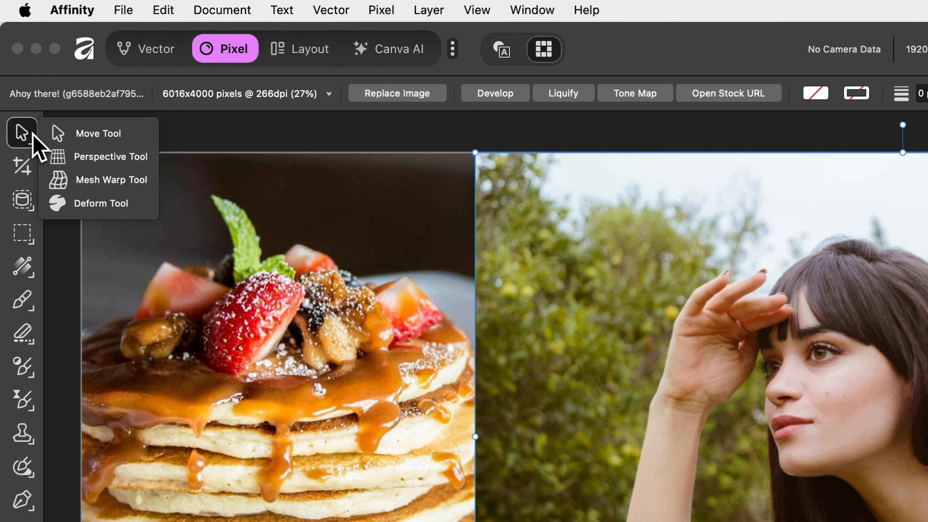
click(113, 180)
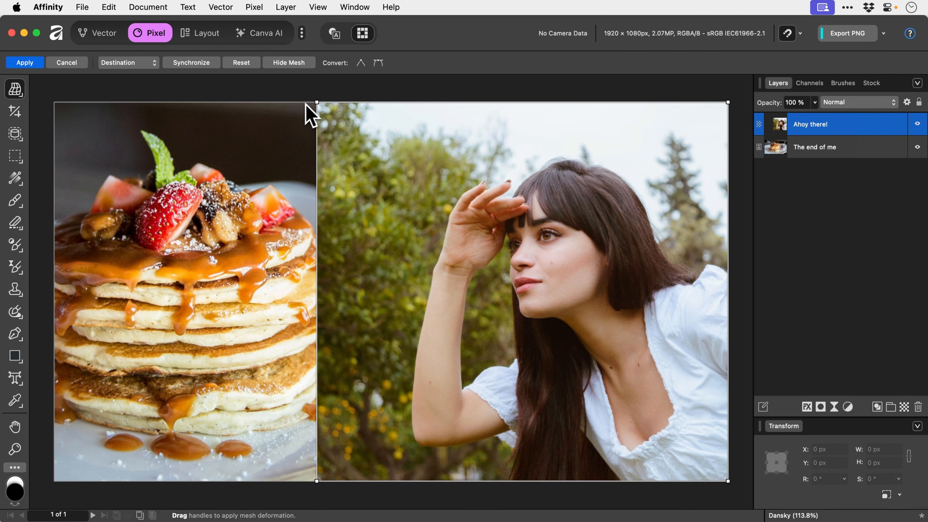
drag(316, 103, 246, 180)
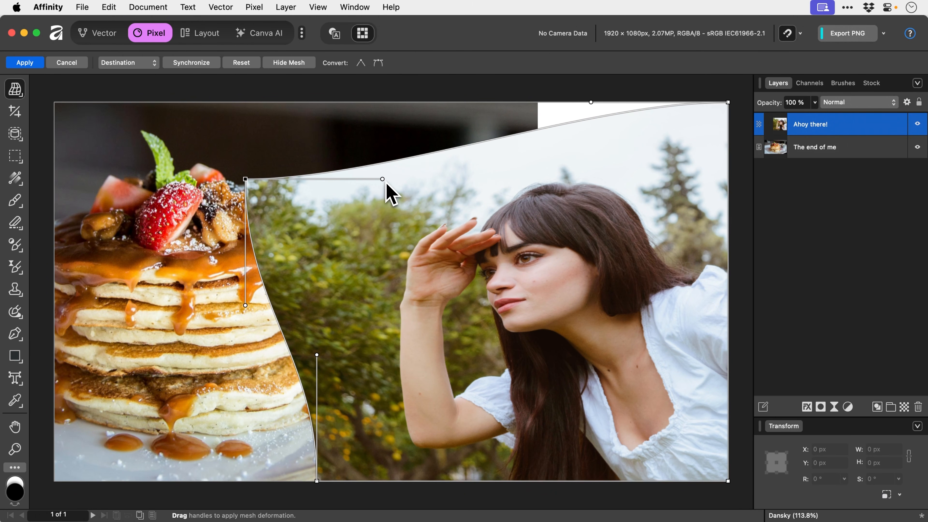
drag(383, 180, 479, 361)
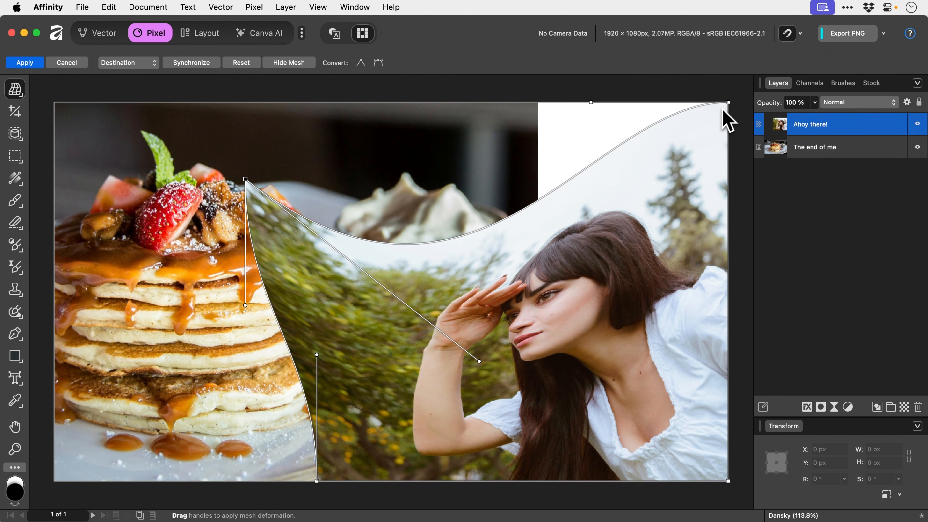
Step: Pull the warped photo's upper-right corner inward, round off its right edge, leave the Mesh Warp Tool and undo the warp
drag(723, 110, 456, 160)
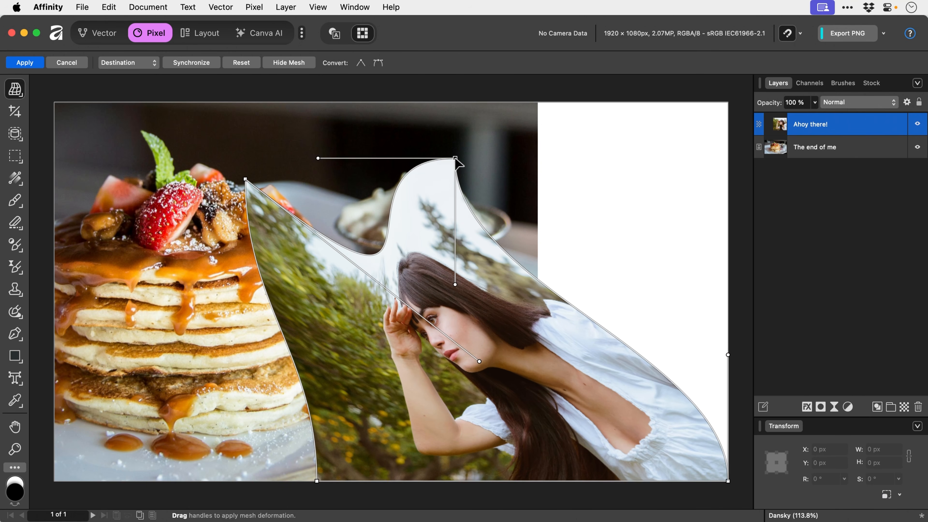
drag(455, 284, 606, 159)
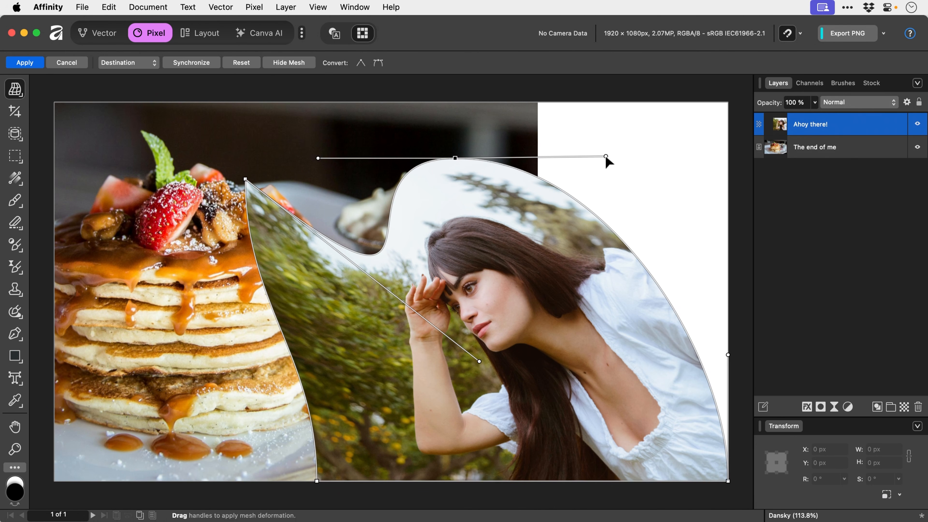
key(h)
key(v)
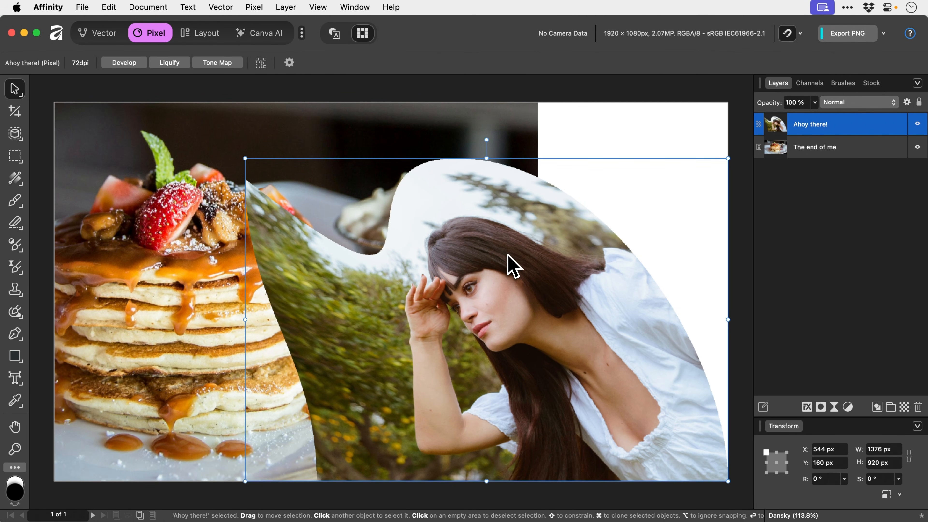
key(super+z)
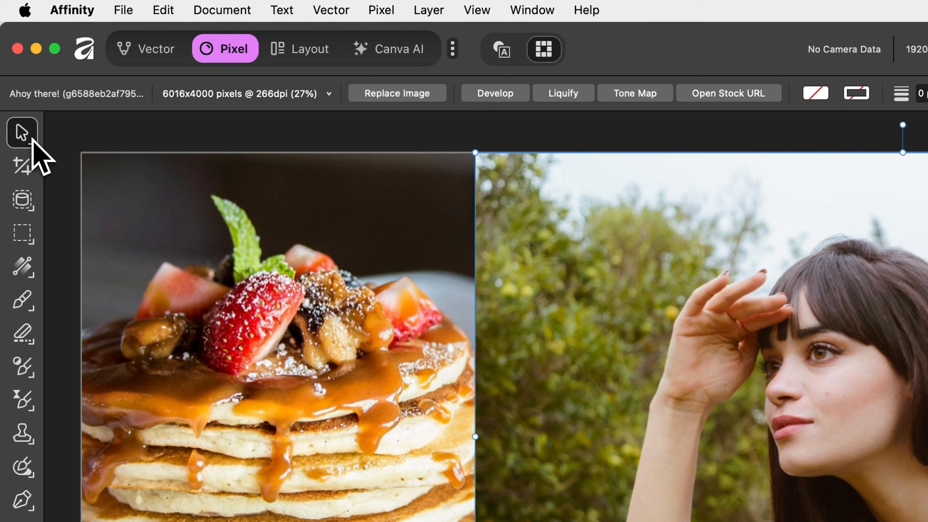
Step: Try the Deform Tool on the portrait photo, and return to the Move Tool
click(32, 139)
click(84, 205)
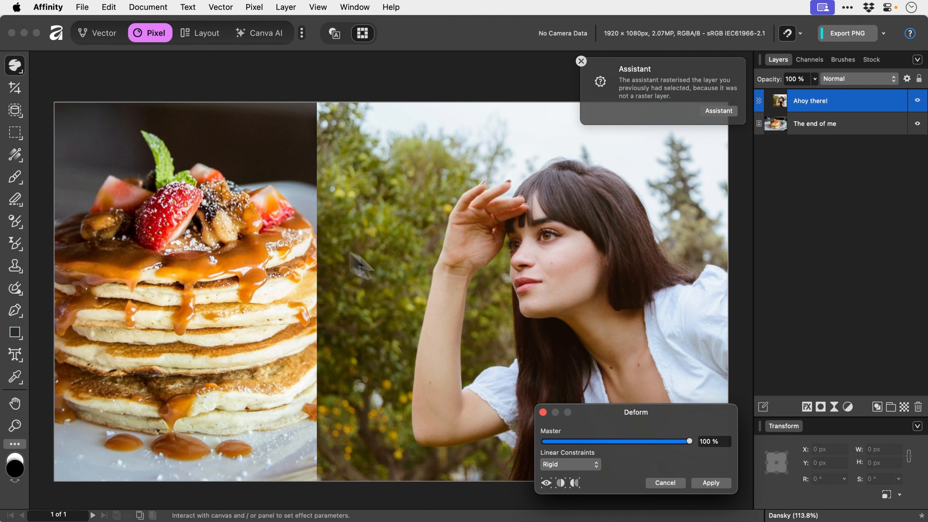
drag(624, 417, 600, 511)
drag(401, 342, 449, 158)
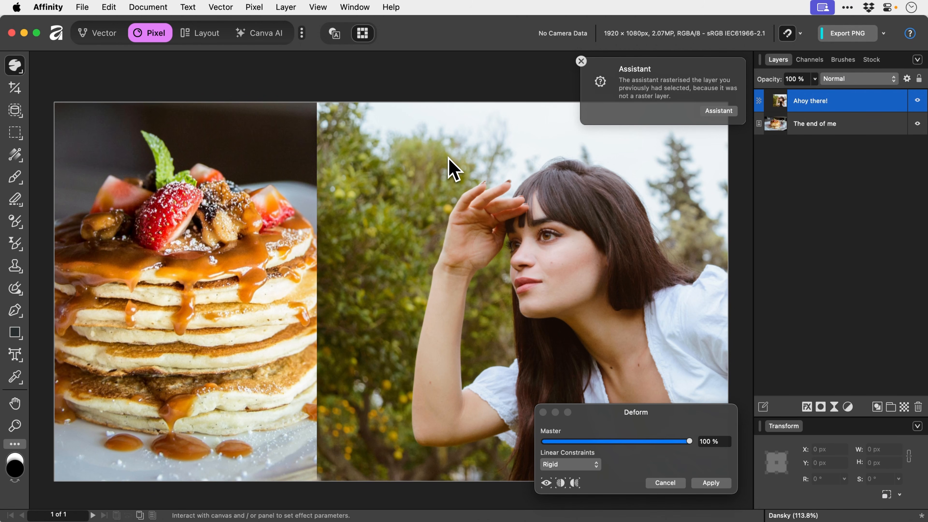
key(v)
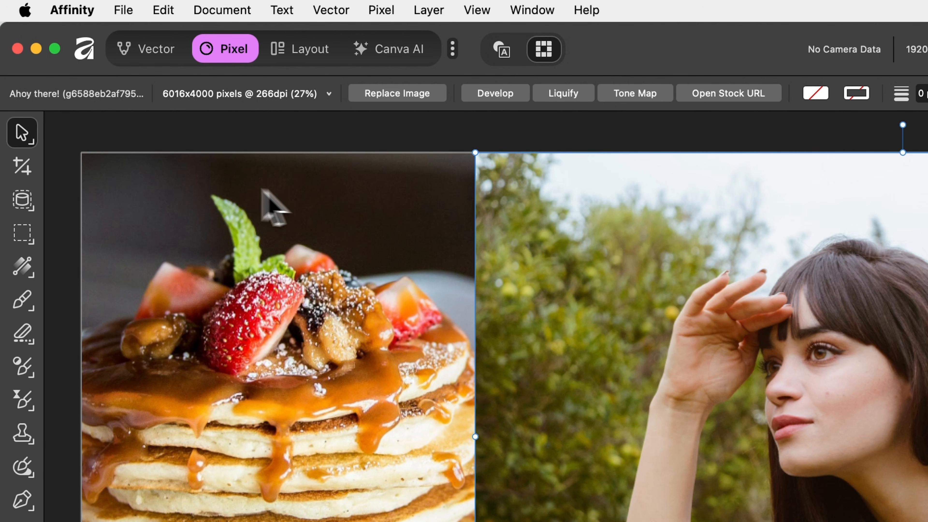
Step: With the Crop Tool, try shrinking the crop frame around the canvas centre to about 1408 x 568 px
click(31, 165)
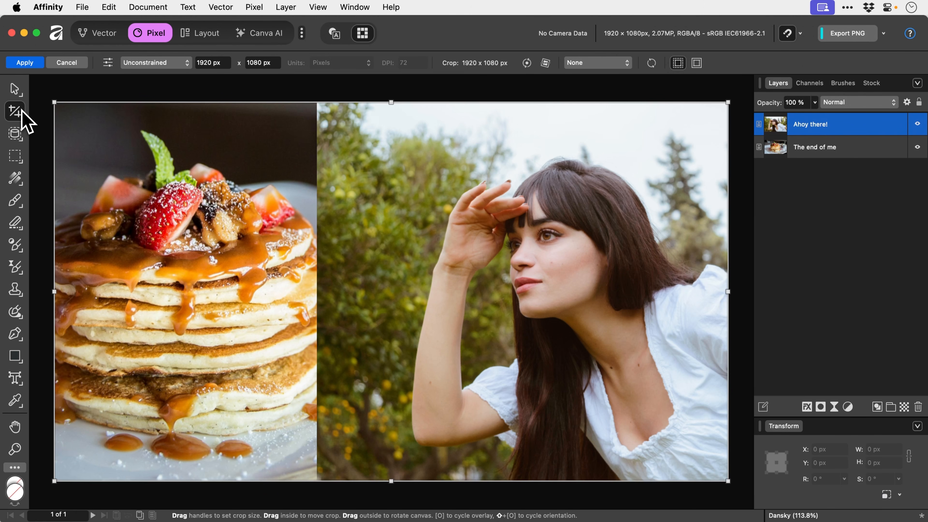
drag(54, 103, 141, 139)
key(shift)
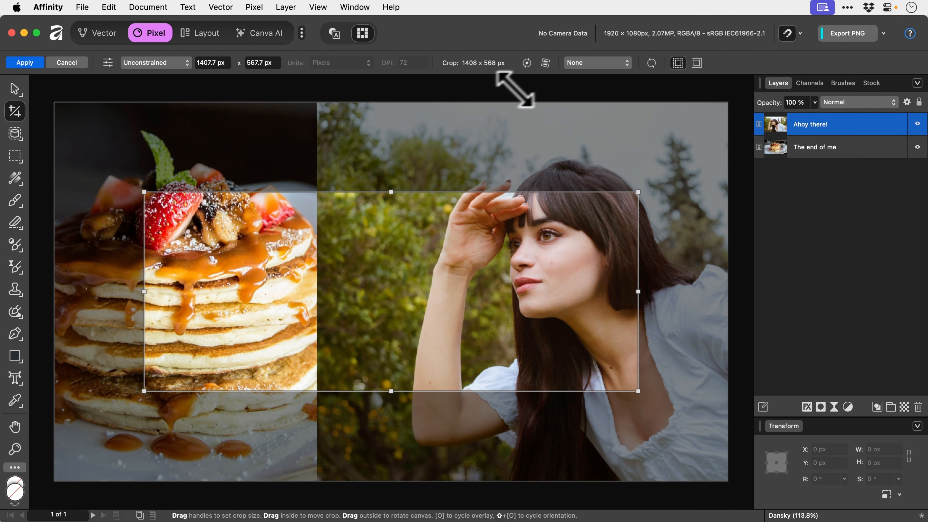
Step: Try the Thirds Grid crop overlay, switch it to Golden Spiral, and expand the crop frame back to 1920 x 1080 px
click(611, 68)
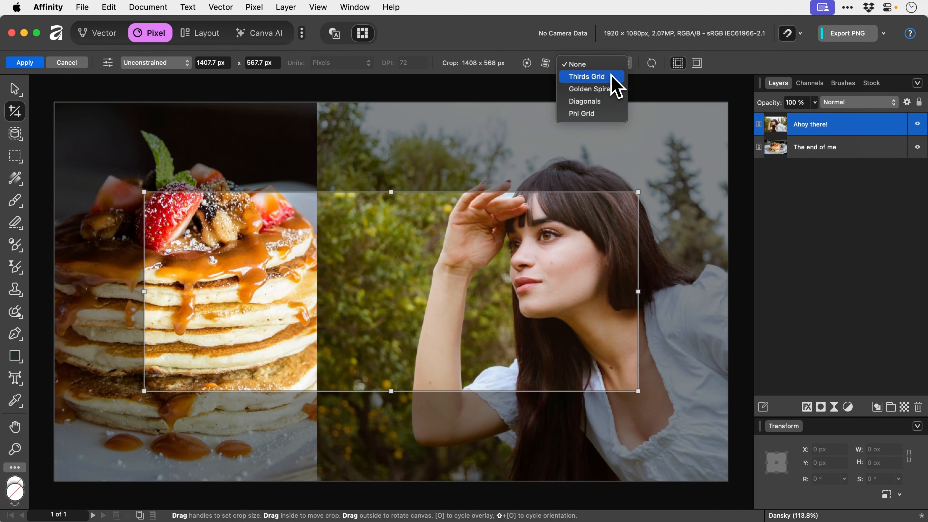
click(611, 80)
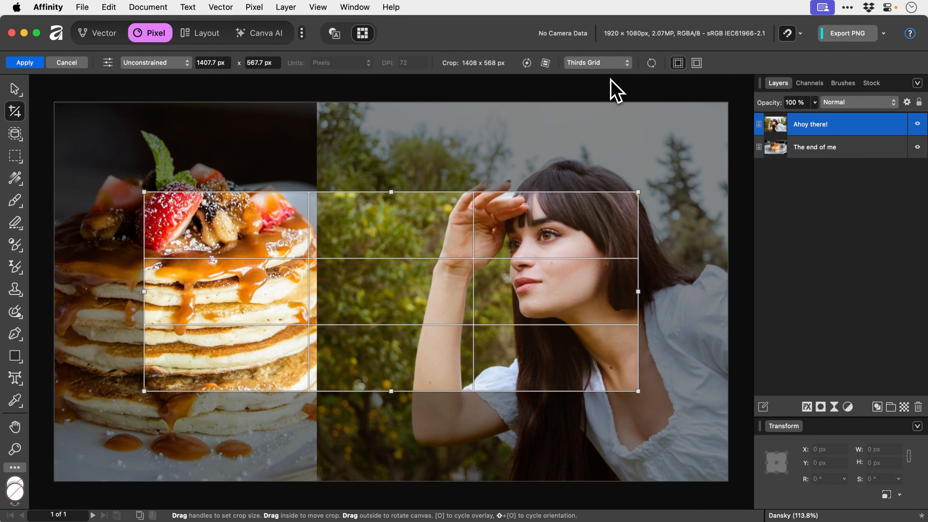
click(610, 68)
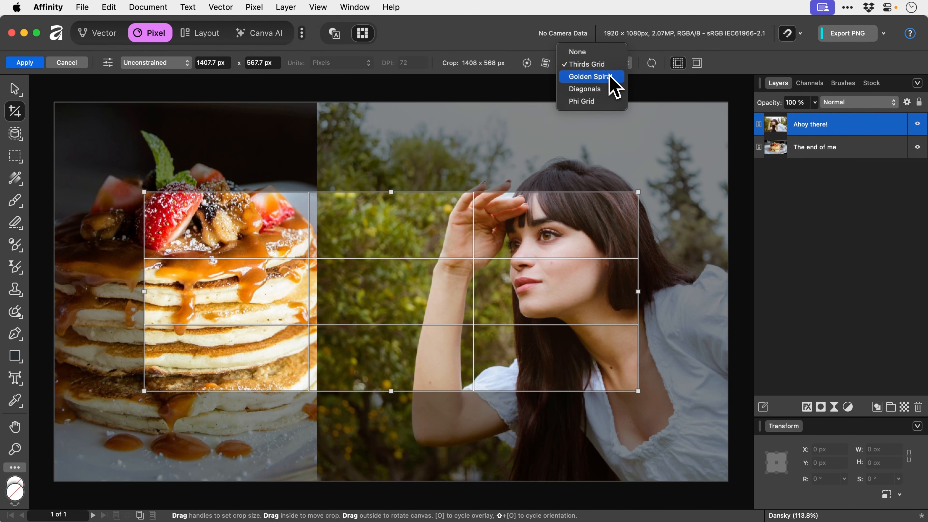
click(609, 78)
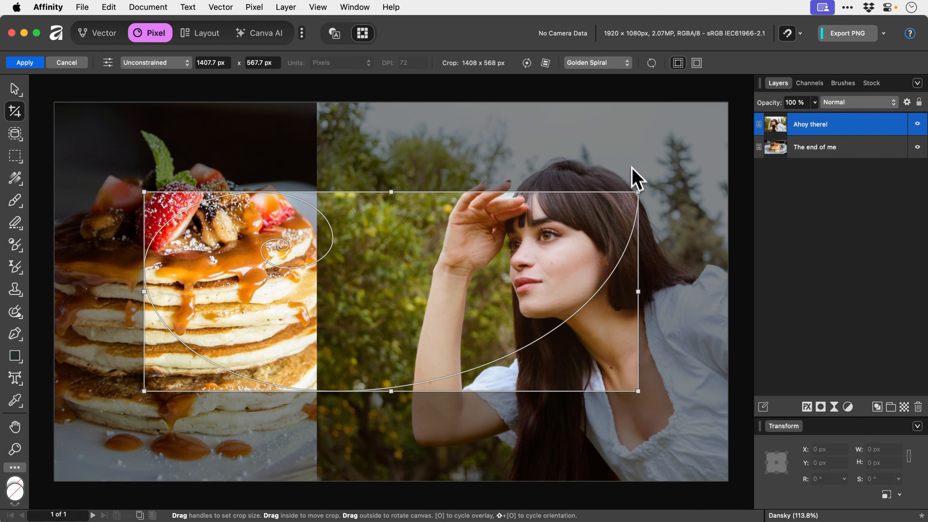
drag(638, 191, 637, 121)
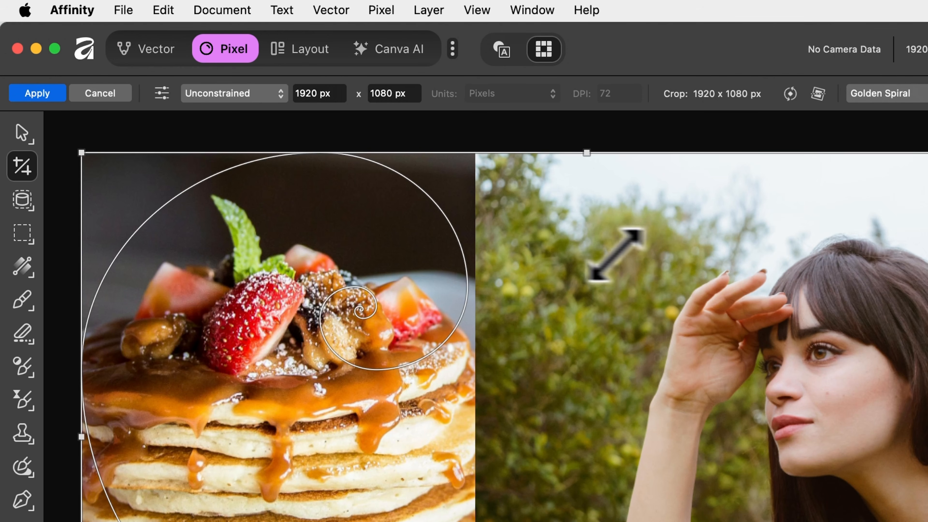
Step: Select the whole woman in the portrait photo with the Object Selection Tool in add mode
click(31, 208)
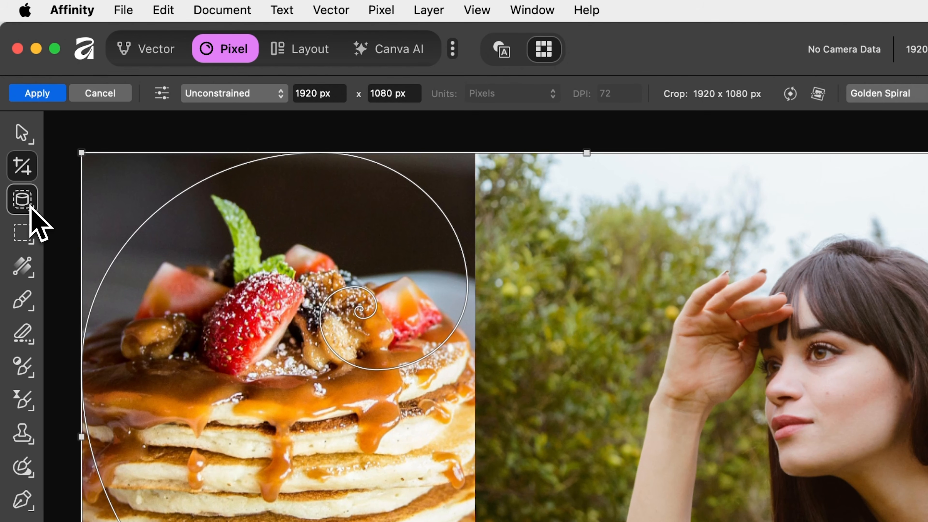
click(87, 202)
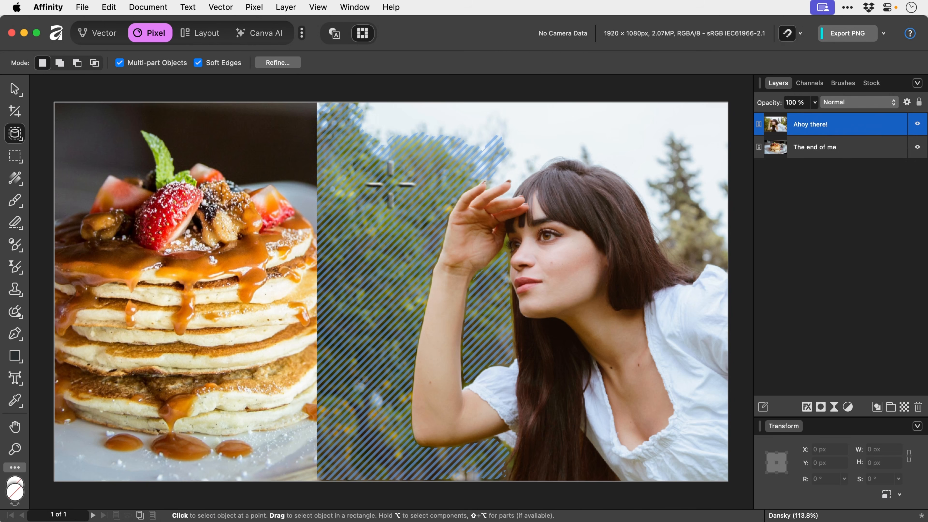
click(693, 322)
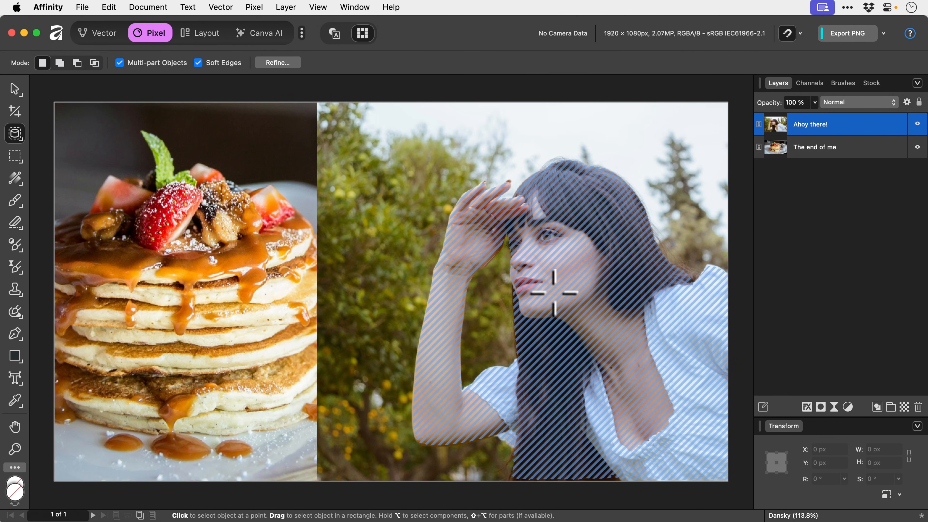
key(shift)
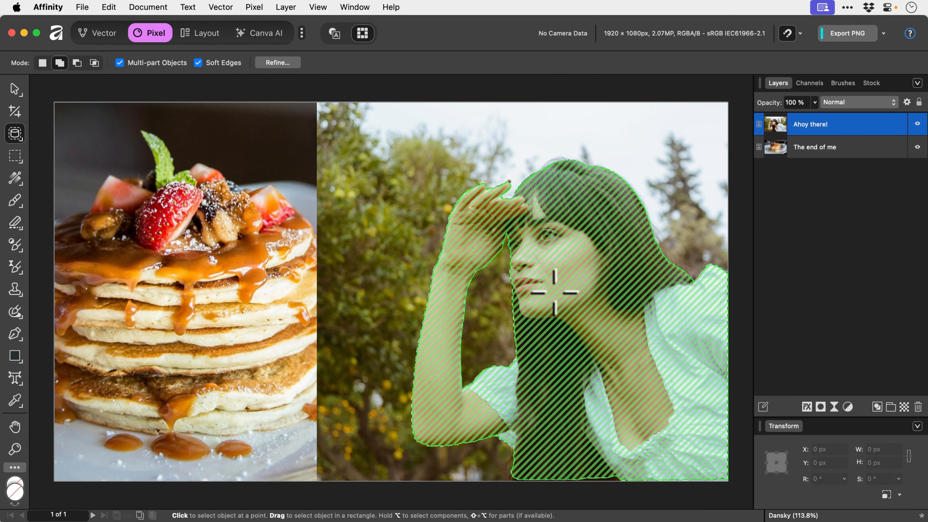
shift+click(555, 292)
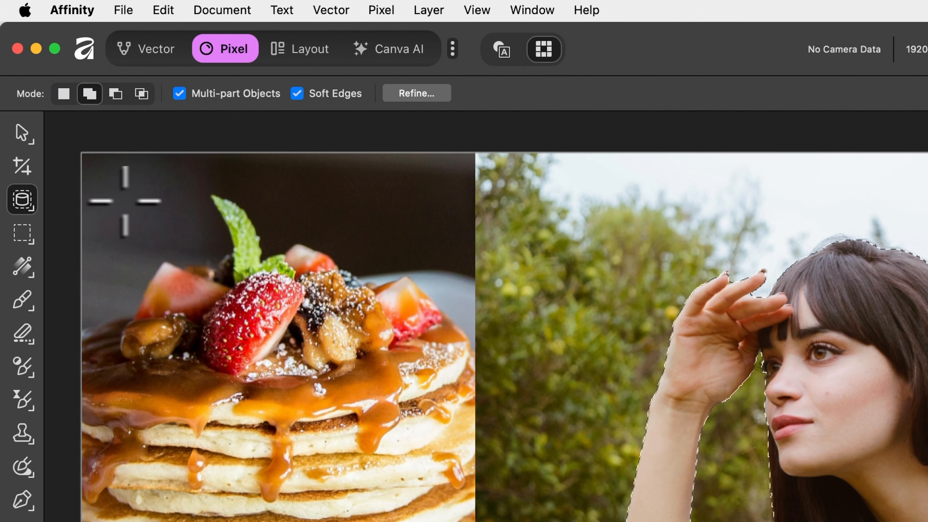
Step: Paint a selection over the woman's hair, face and body with the Selection Brush Tool, and subtract her face from it
click(23, 205)
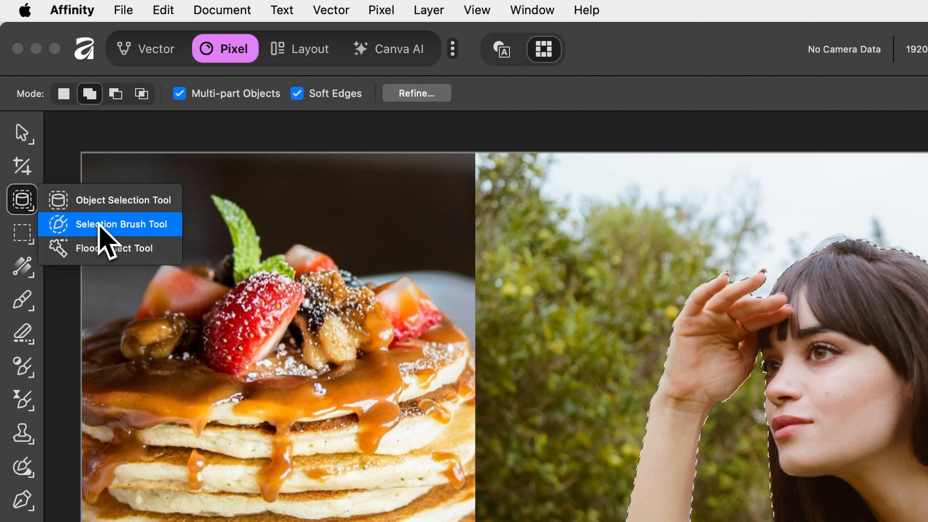
click(100, 226)
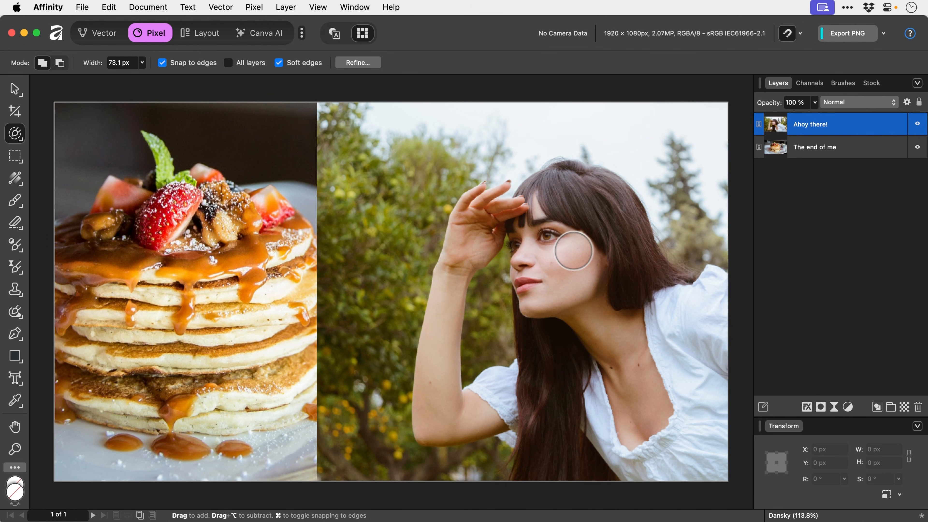
mouse_move(557, 195)
mouse_down()
mouse_move(594, 201)
mouse_move(644, 342)
mouse_move(679, 383)
mouse_move(650, 430)
mouse_move(585, 442)
mouse_move(565, 319)
mouse_up()
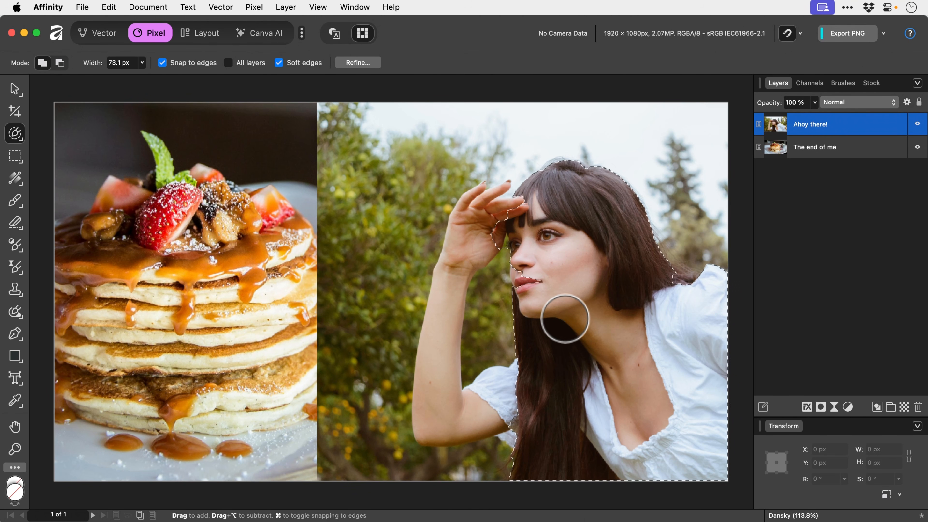
mouse_move(564, 316)
mouse_down()
mouse_move(517, 253)
mouse_move(541, 196)
mouse_move(587, 172)
mouse_move(626, 205)
mouse_move(575, 239)
mouse_move(579, 271)
mouse_move(637, 233)
mouse_move(604, 259)
mouse_move(530, 209)
mouse_move(506, 221)
mouse_up()
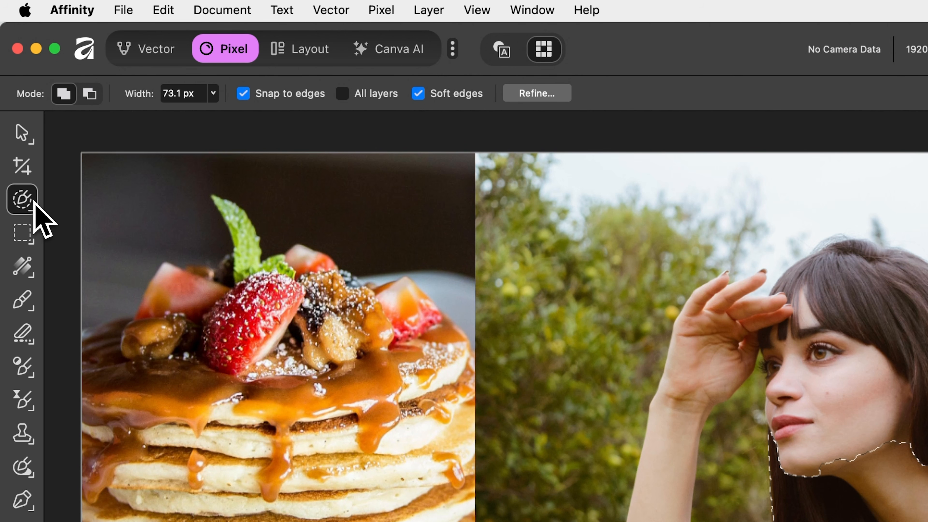
Step: Flood-select the sky and the woman's skin in the portrait photo at 20% tolerance, and clear the selection
click(35, 205)
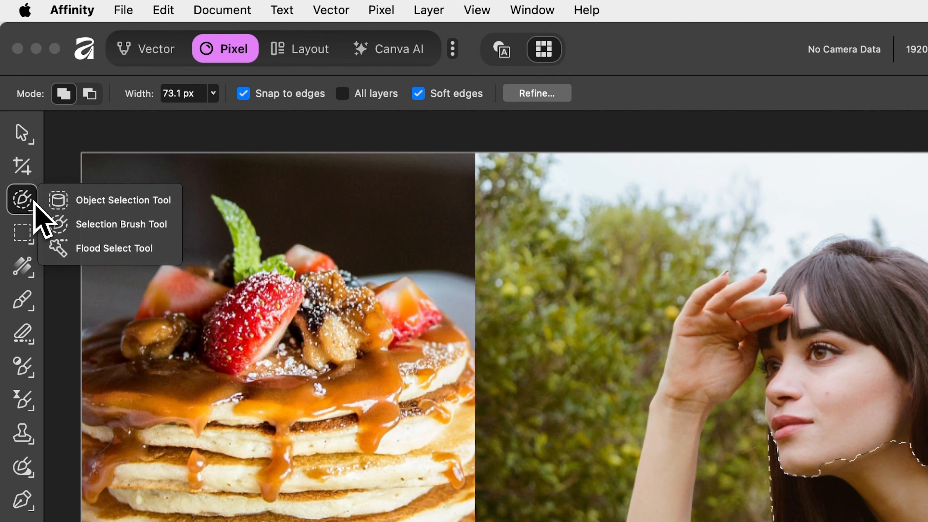
click(106, 248)
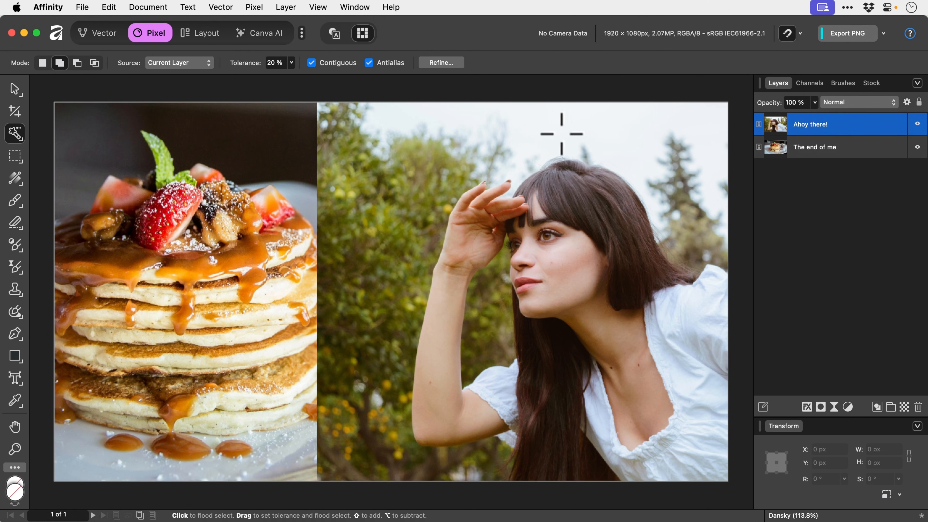
click(562, 134)
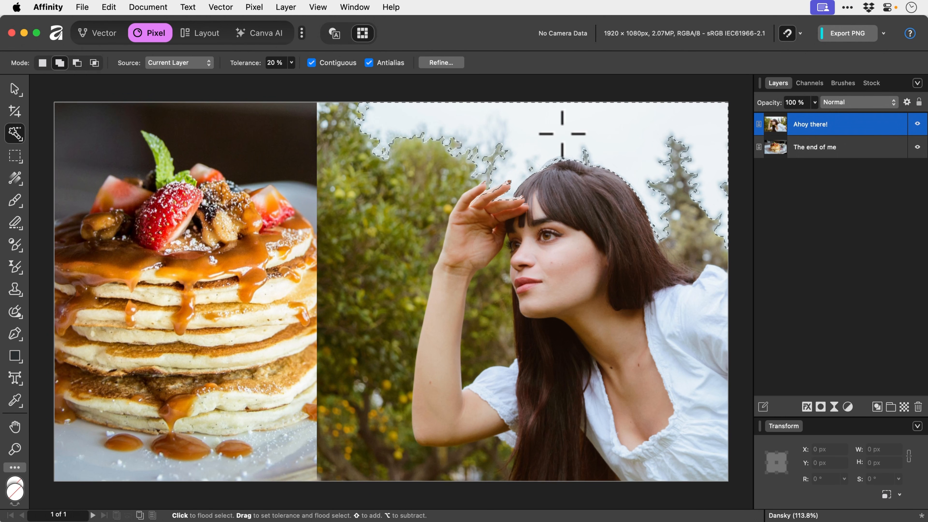
click(564, 257)
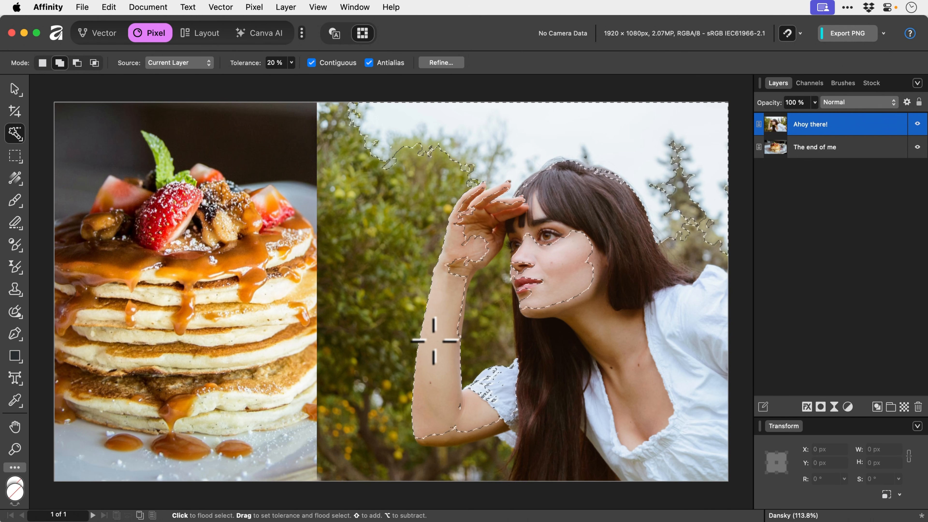
key(super+d)
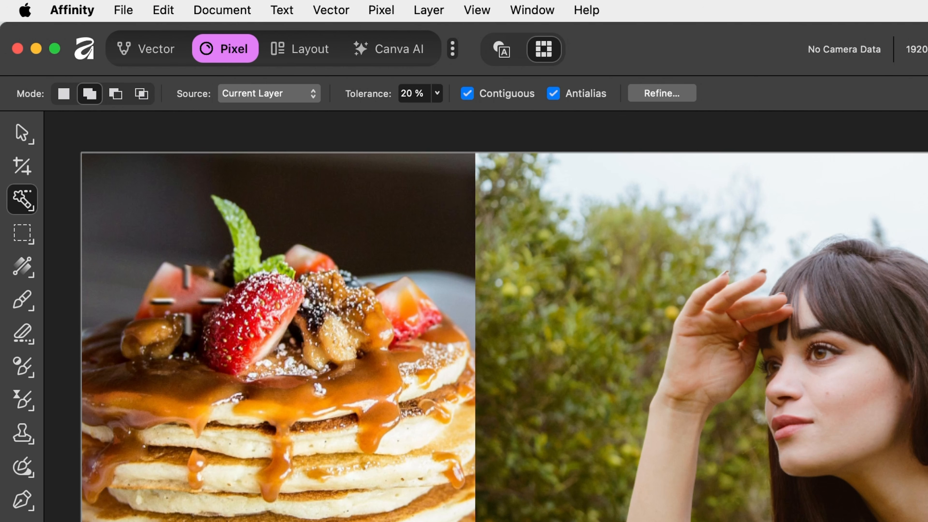
Step: Draw a rectangular marquee selection of about 726 x 316 px across the portrait's foliage, raised hand and upper face
click(26, 237)
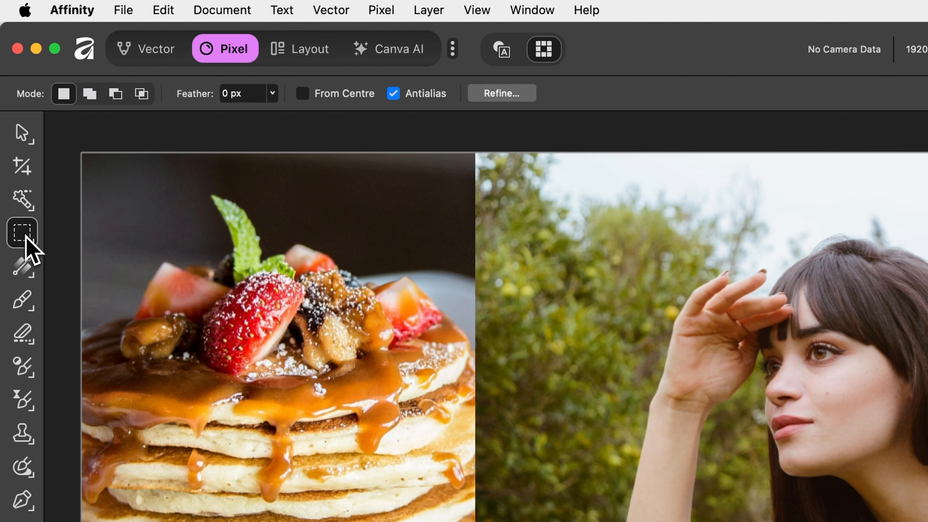
click(26, 237)
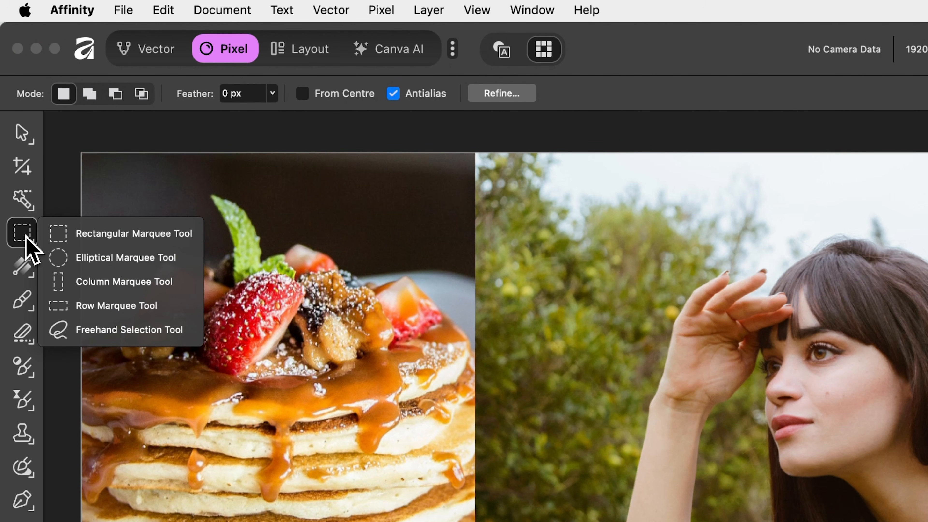
click(92, 235)
drag(530, 235, 579, 256)
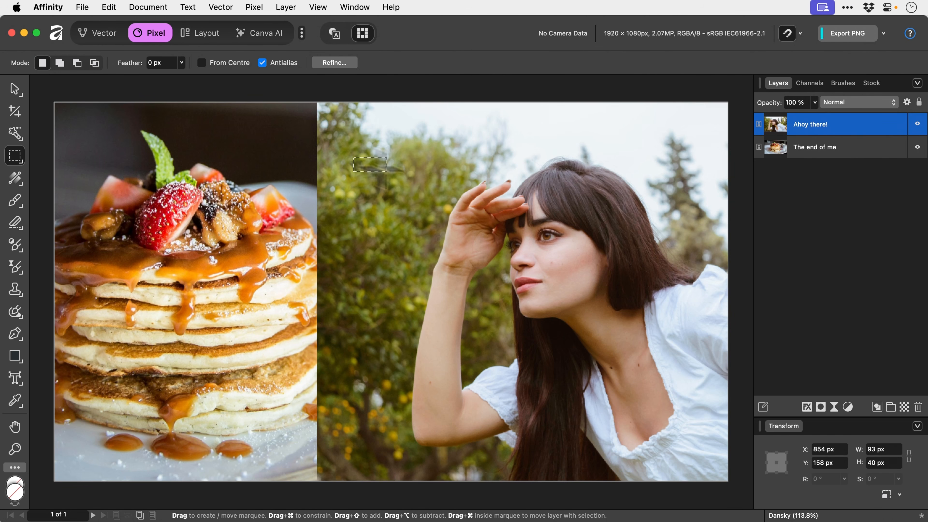
drag(386, 171, 608, 268)
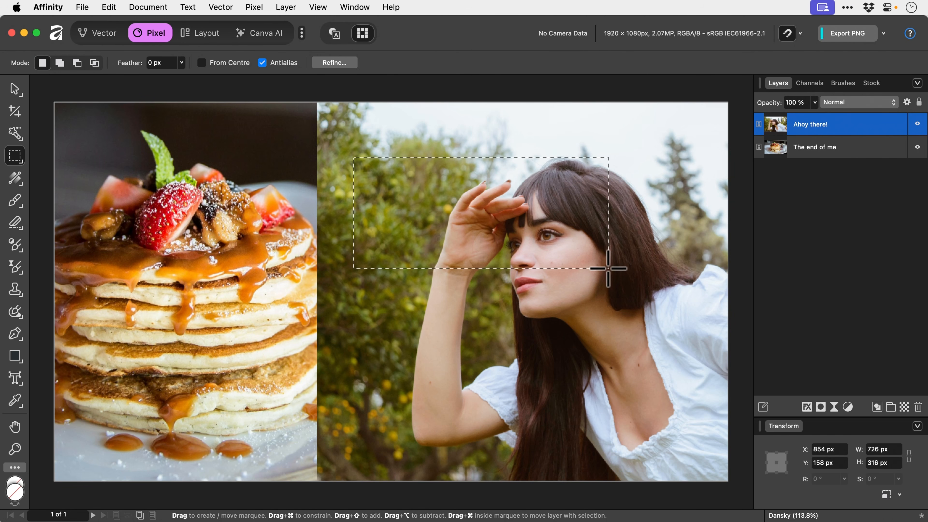
Step: Add rectangles below the marquee selection, and subtract rectangles over the cheek, raised hand and forehead
drag(392, 301, 507, 351)
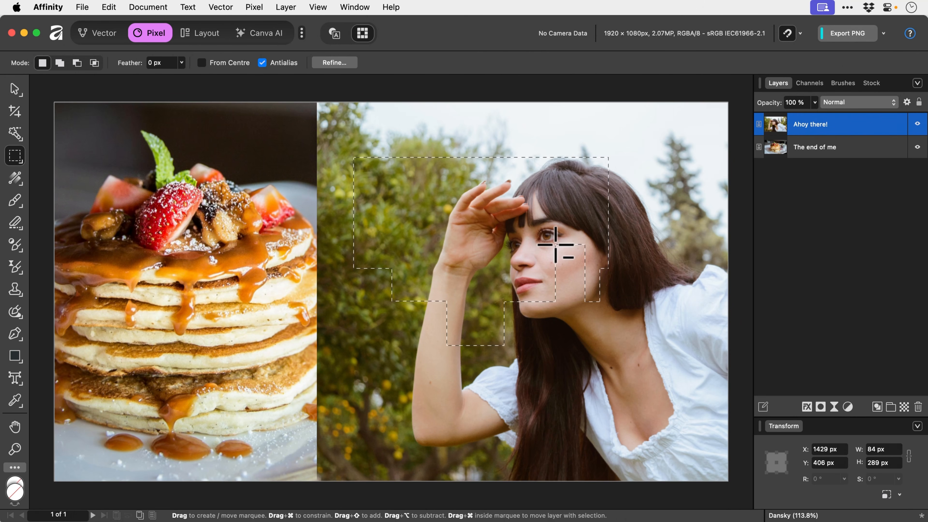
drag(416, 379, 470, 207)
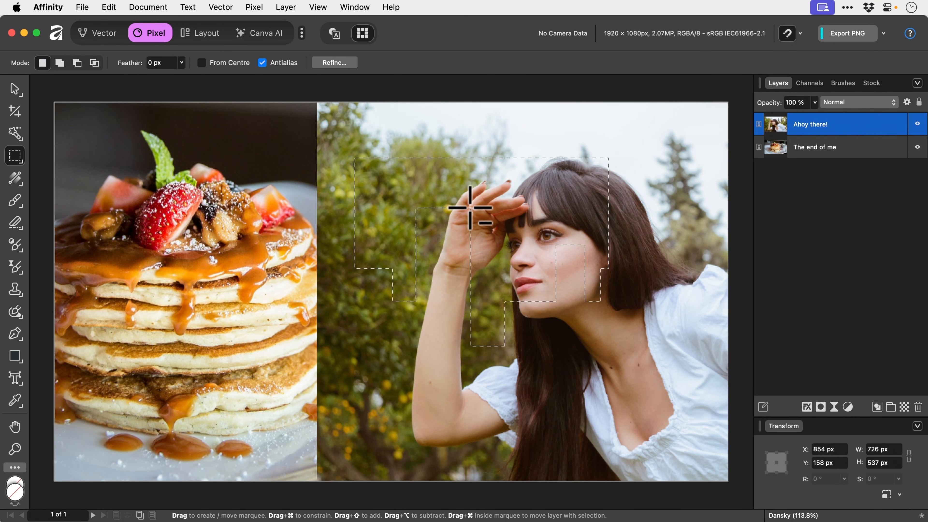
drag(507, 136, 579, 210)
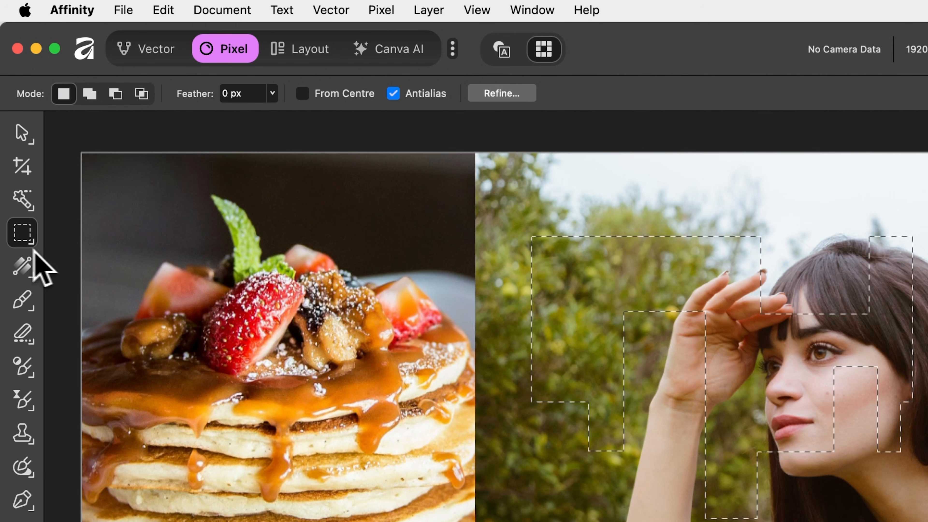
Step: With the Elliptical Marquee Tool, subtract an ellipse from the selection's upper-left part and add a circular area near the photos' lower border
drag(22, 252, 83, 270)
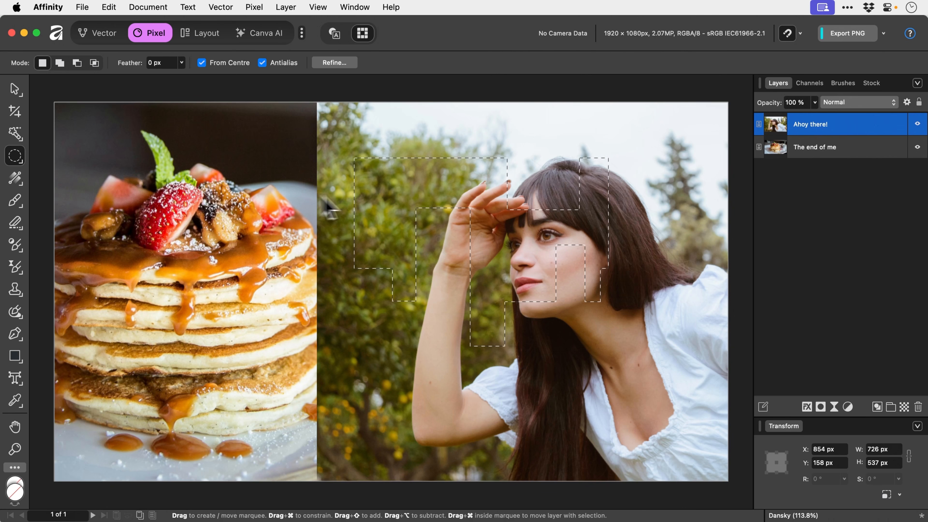
drag(378, 193, 490, 323)
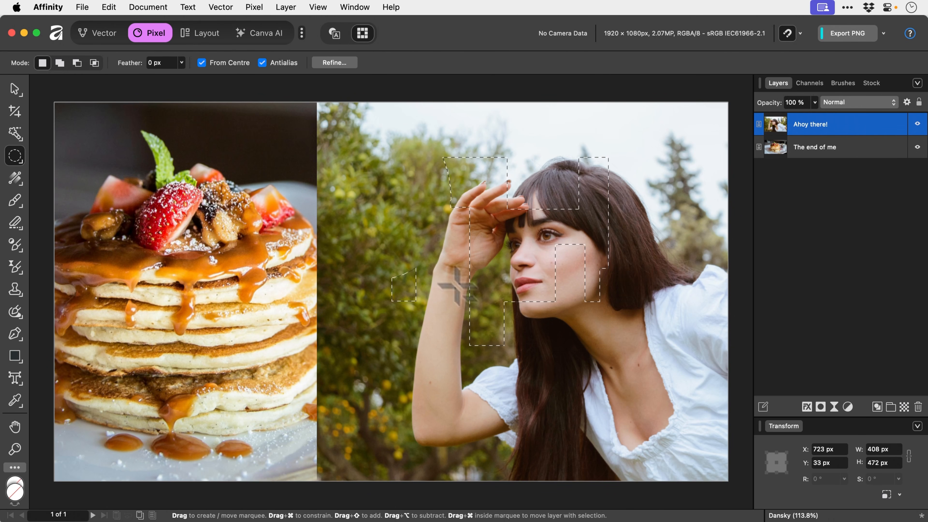
drag(456, 286, 438, 264)
drag(376, 434, 451, 361)
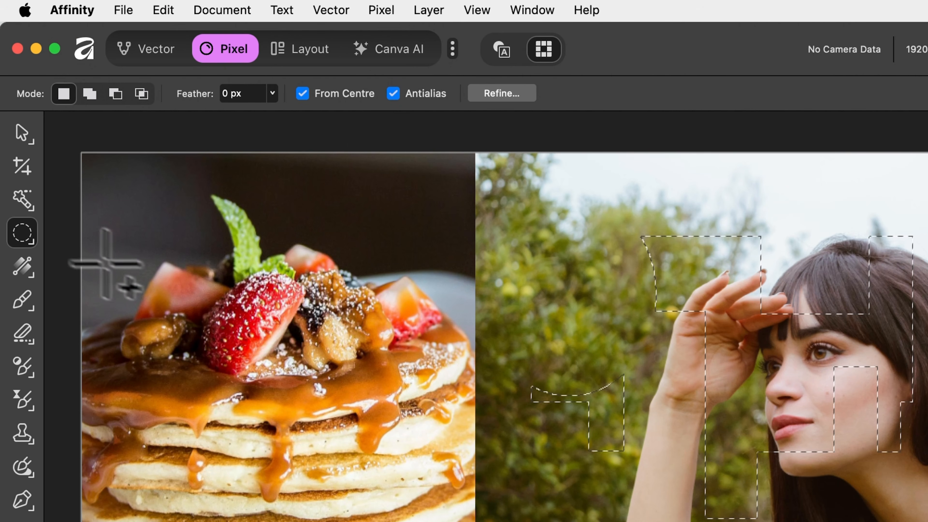
Step: Switch to the Column Marquee Tool, clear the combined selection and select a 1 px wide, full-height column just beside the raised hand
click(28, 236)
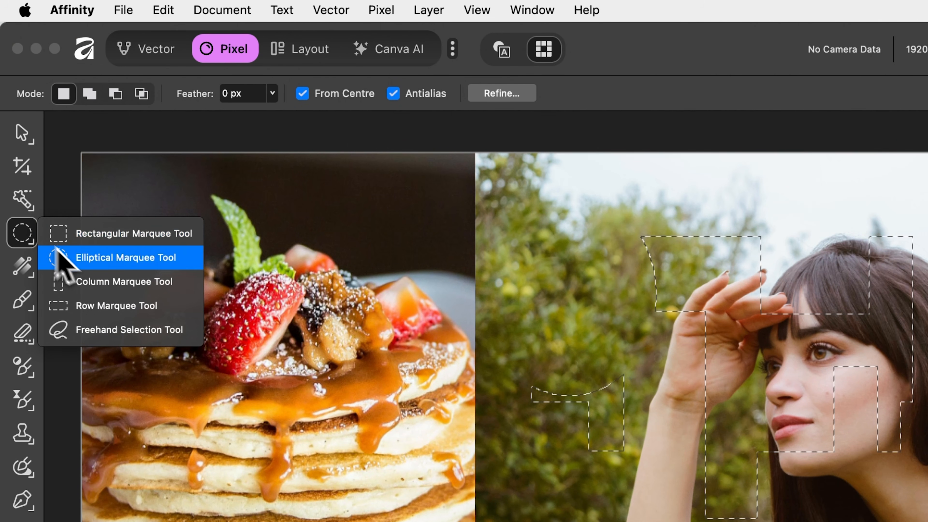
click(109, 289)
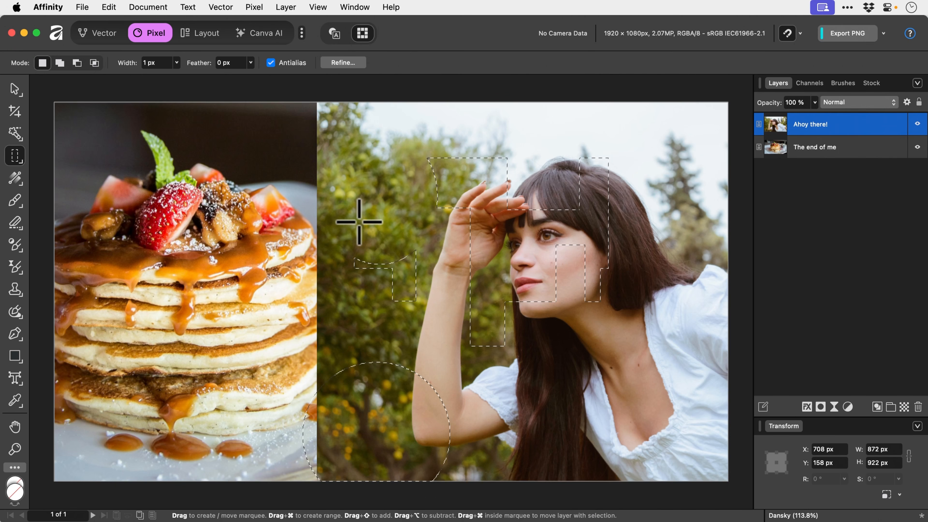
key(super+d)
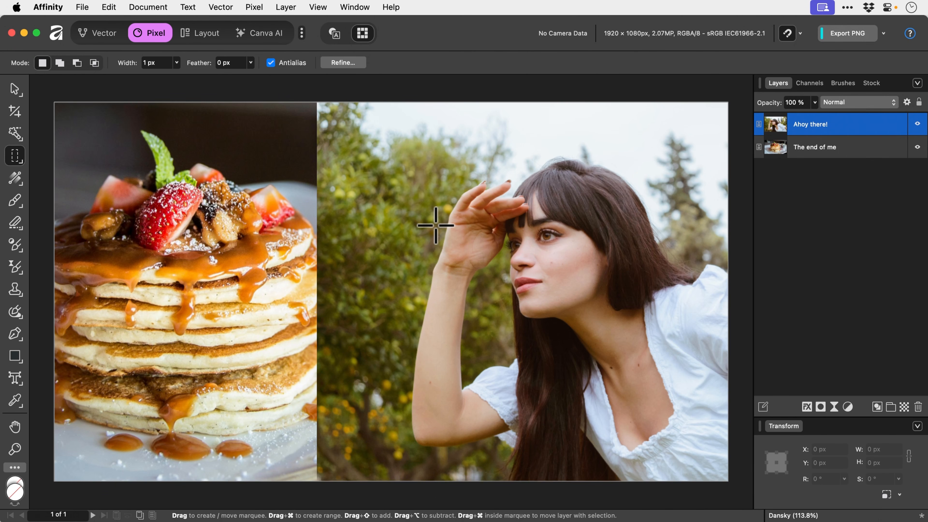
click(436, 226)
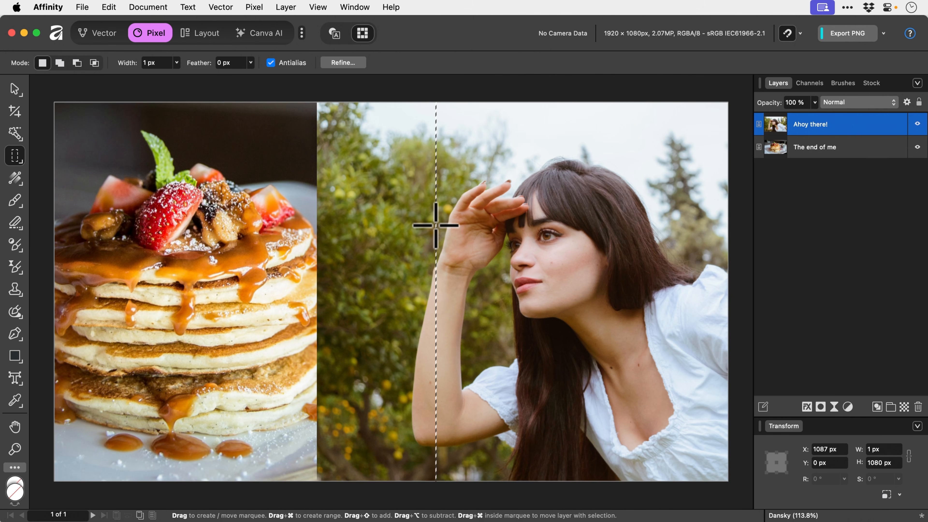
Step: Clear the column selection, select another 1 px wide column through the foliage beside the raised arm, and clear it again
key(super+d)
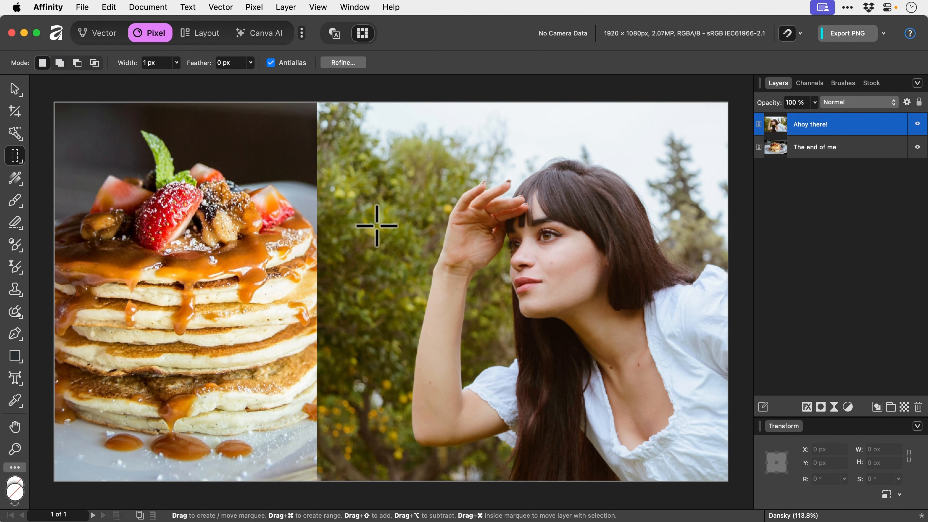
drag(377, 226, 399, 241)
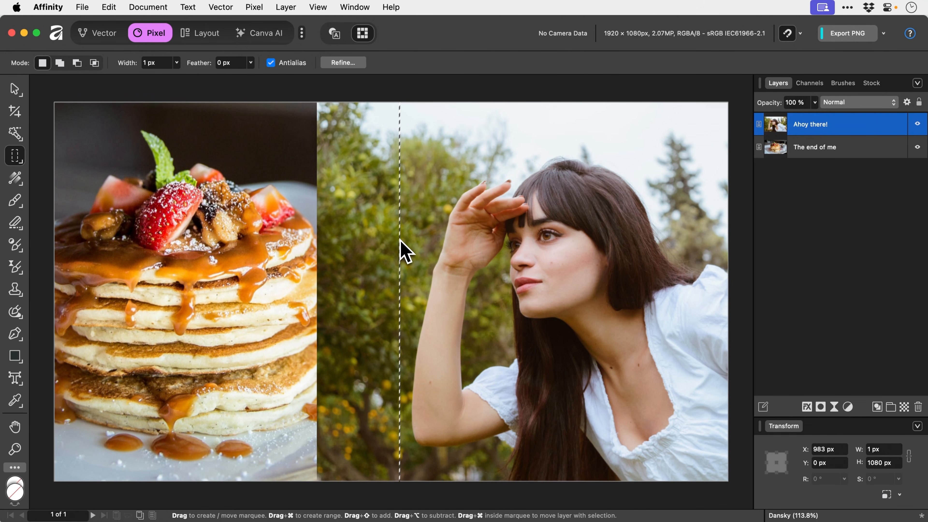
key(super+d)
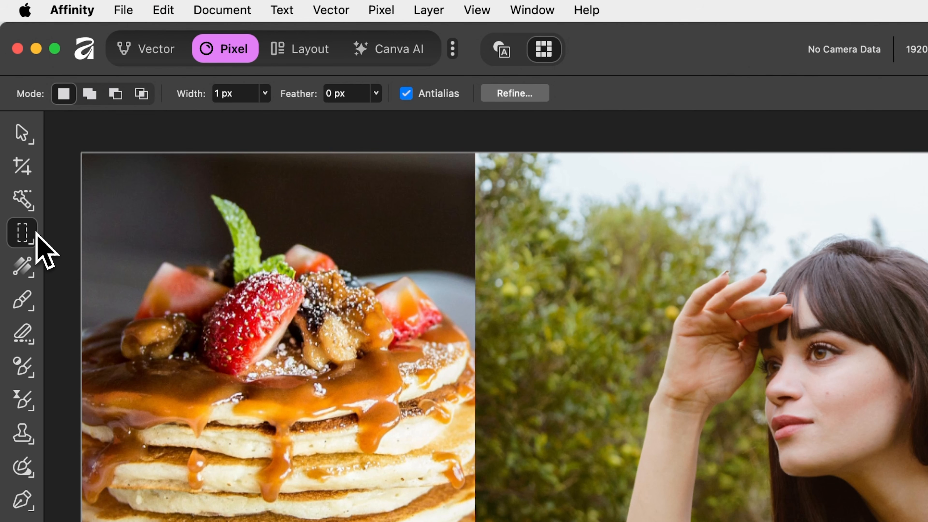
Step: With the Freehand Selection Tool, outline an irregular straight-edged selection across the foliage, raised arm and face, and clear it
click(34, 239)
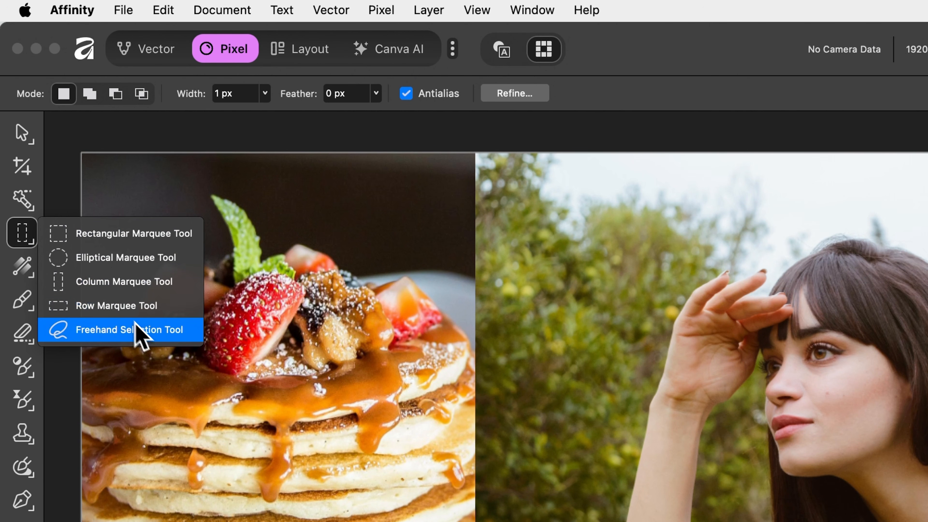
click(148, 335)
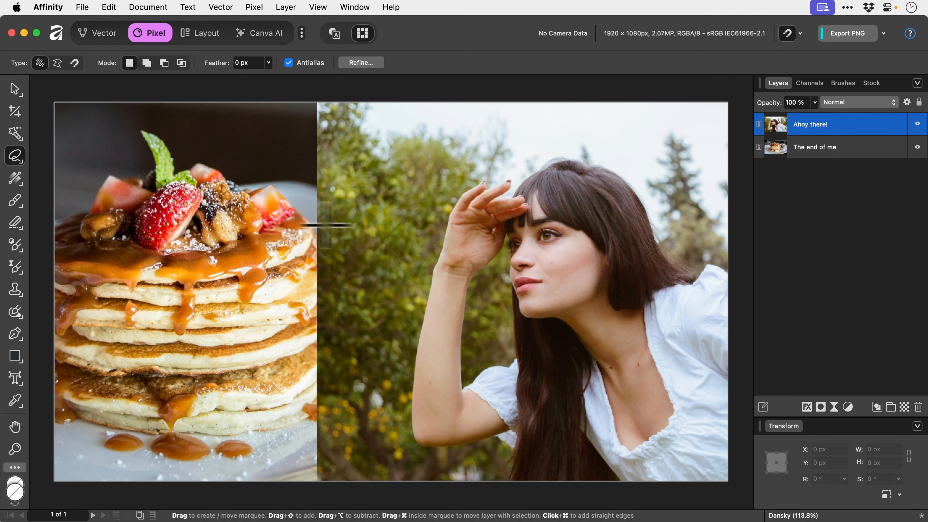
mouse_move(392, 226)
mouse_down()
mouse_move(466, 159)
mouse_move(492, 205)
mouse_move(534, 211)
mouse_move(606, 266)
mouse_move(562, 372)
mouse_move(468, 359)
mouse_move(493, 297)
mouse_move(399, 314)
mouse_move(394, 224)
mouse_up()
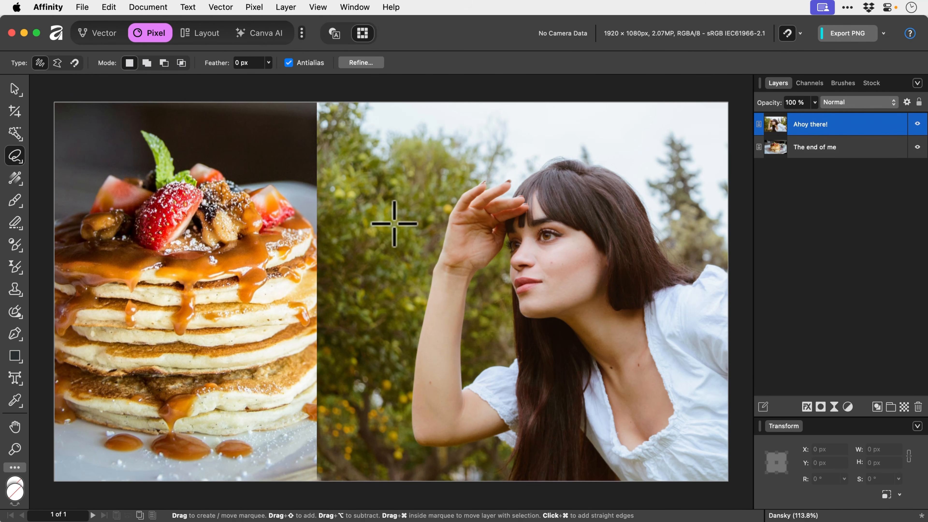
click(344, 395)
click(453, 410)
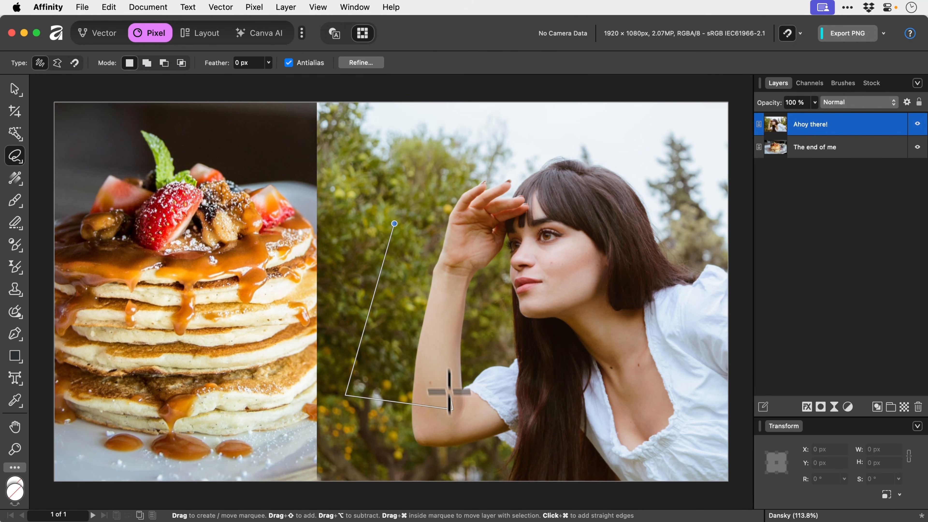
click(439, 337)
click(569, 393)
click(649, 179)
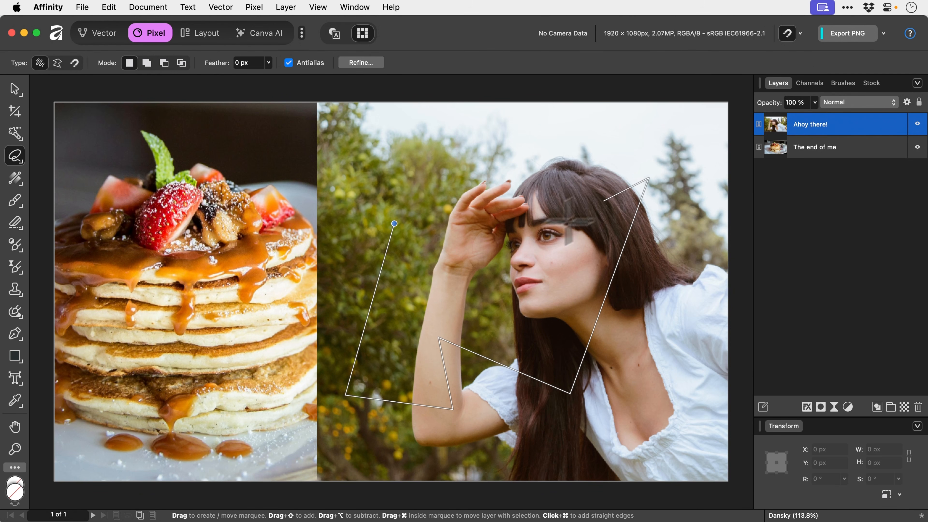
click(516, 250)
click(517, 158)
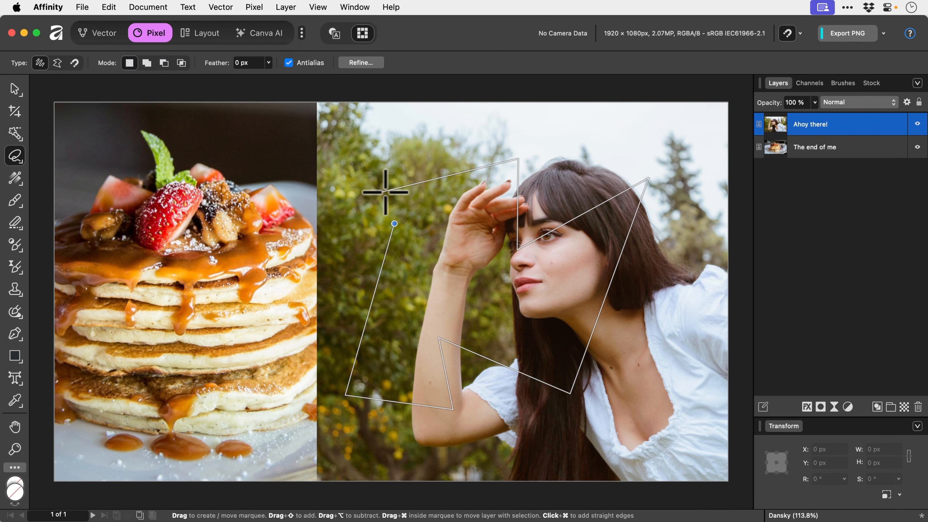
click(376, 192)
click(394, 224)
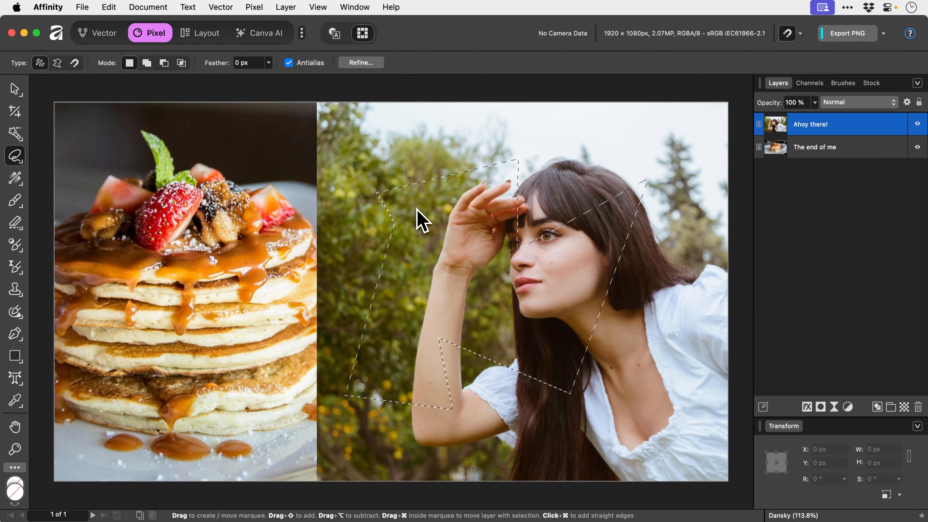
key(super+d)
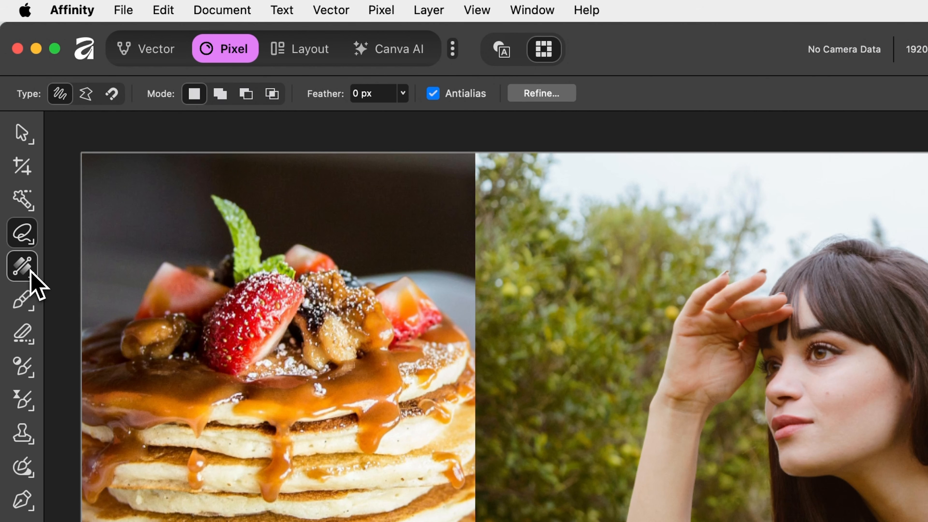
Step: Try a linear gradient fill on the Ahoy there! layer, redrawing its direction over the foliage, and undo it
drag(31, 273, 87, 273)
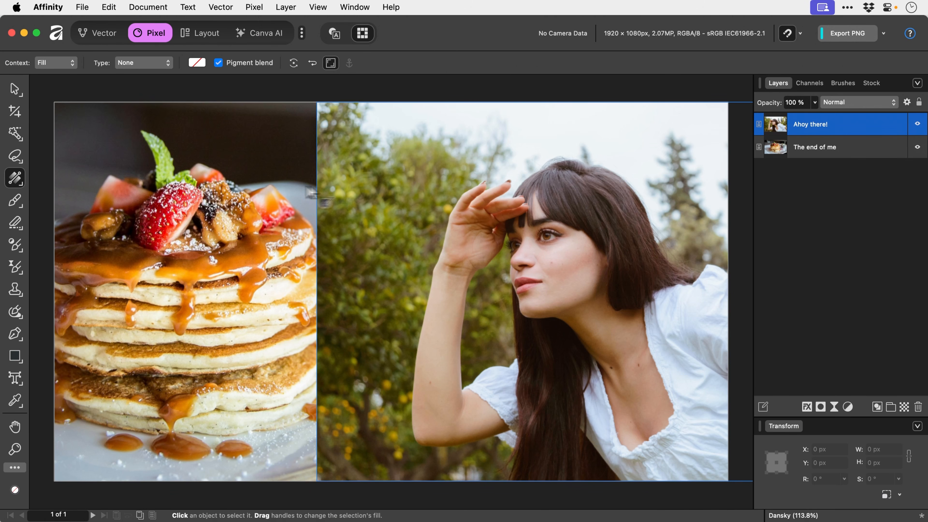
drag(514, 277, 910, 517)
drag(607, 344, 394, 188)
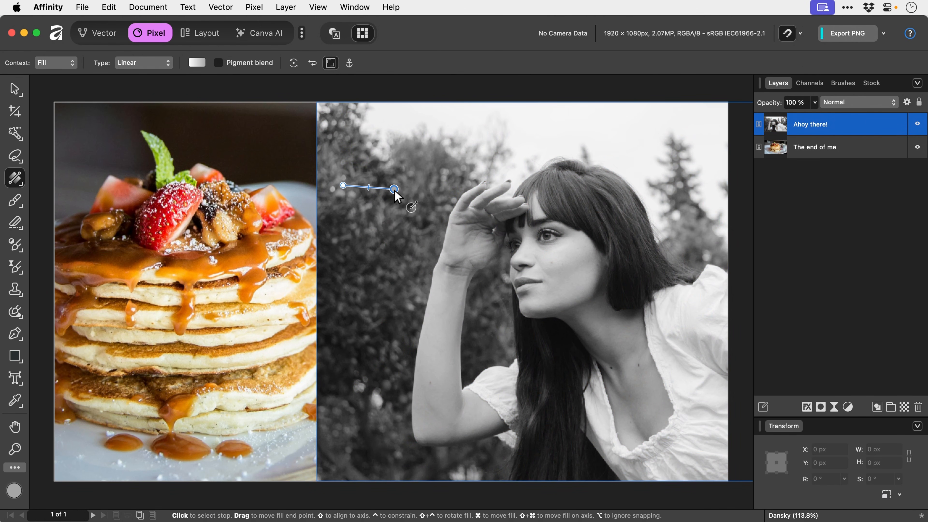
key(super+z)
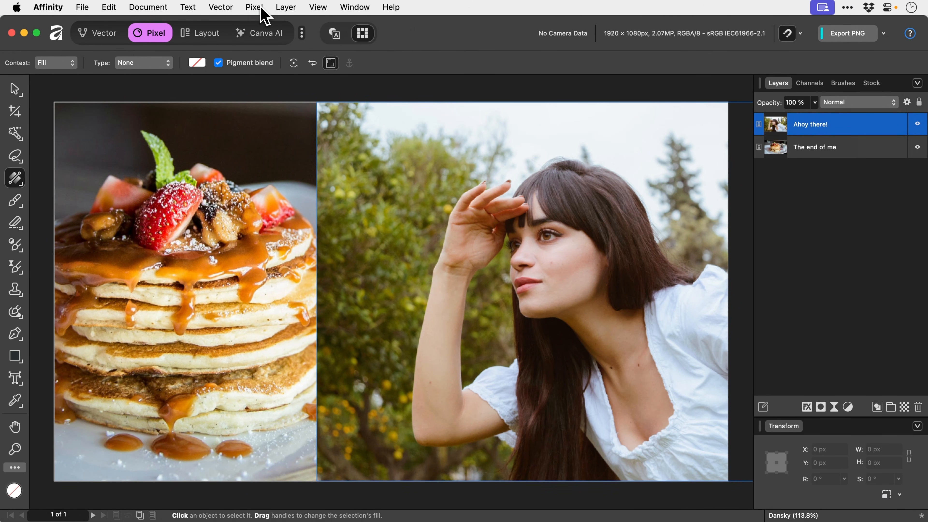
Step: Add a new fill layer above the photos, keep its type Solid and choose the red EE0000
click(253, 7)
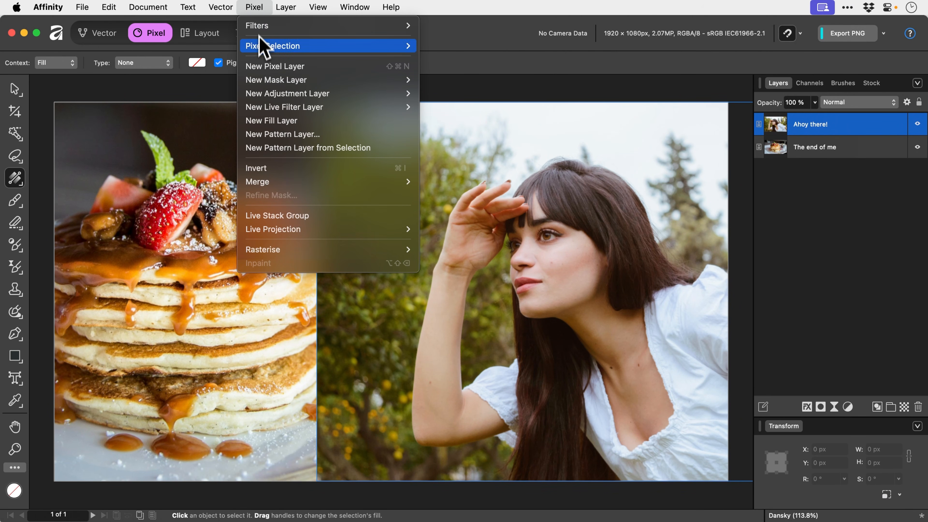
click(260, 123)
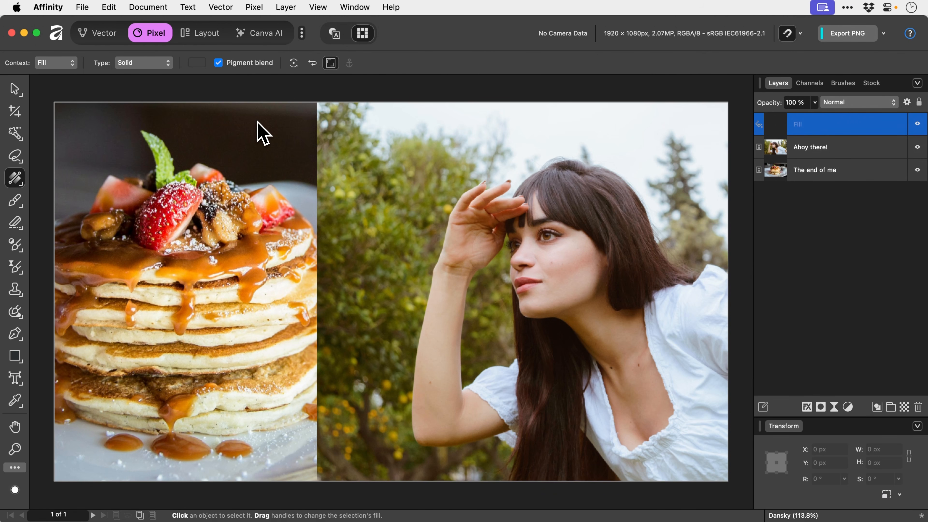
click(148, 65)
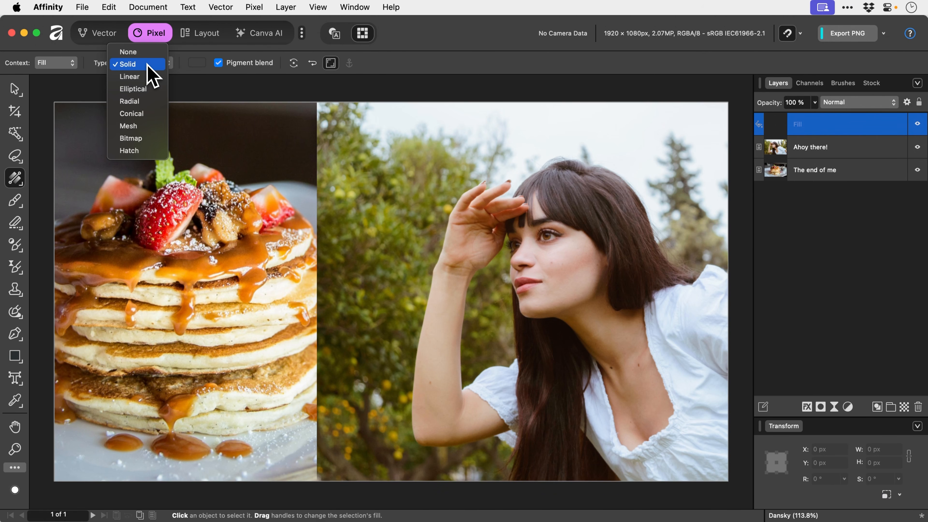
click(147, 64)
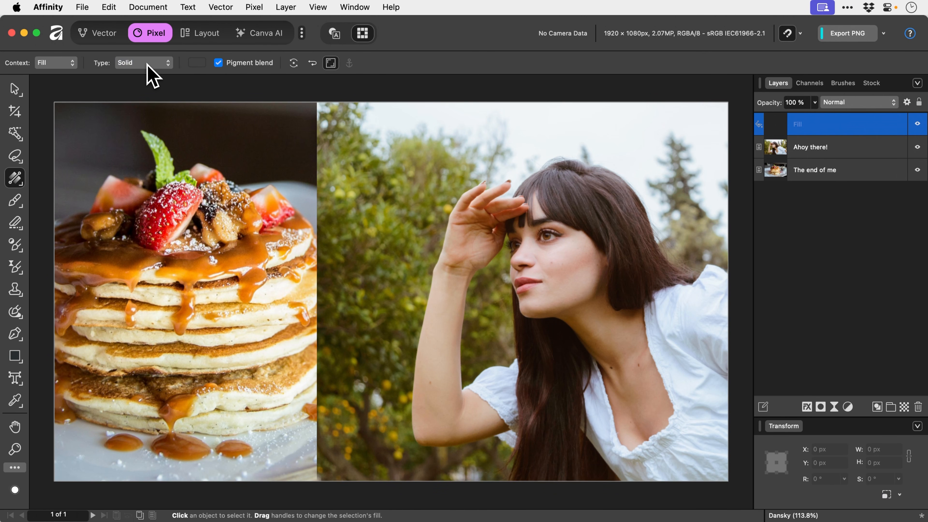
click(194, 62)
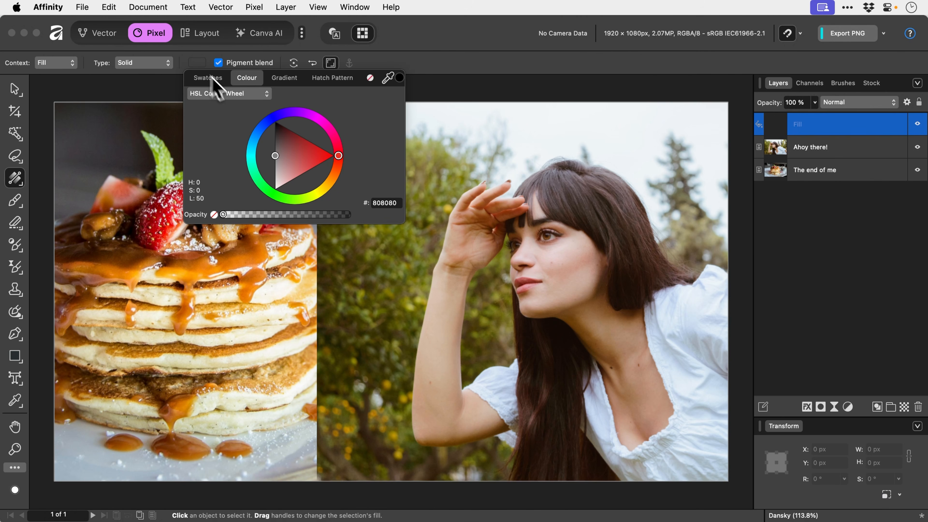
drag(296, 159, 331, 155)
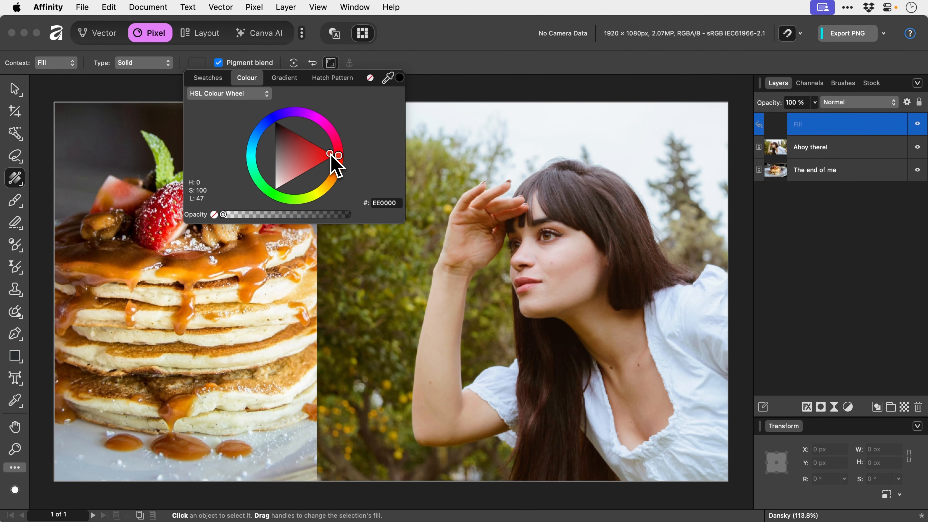
Step: Change the fill layer to a linear gradient running diagonally from the pancakes to the woman's hair, and hide both photo layers
click(160, 63)
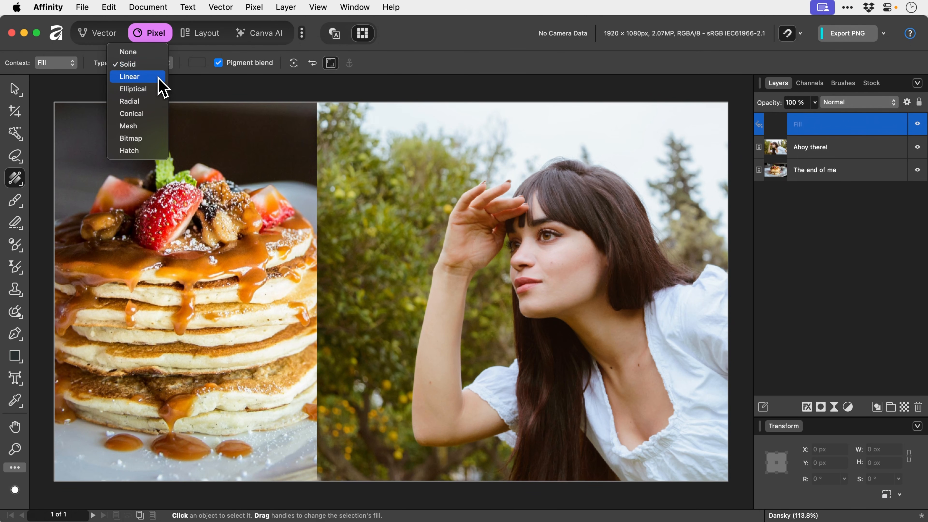
click(162, 76)
drag(206, 375, 538, 184)
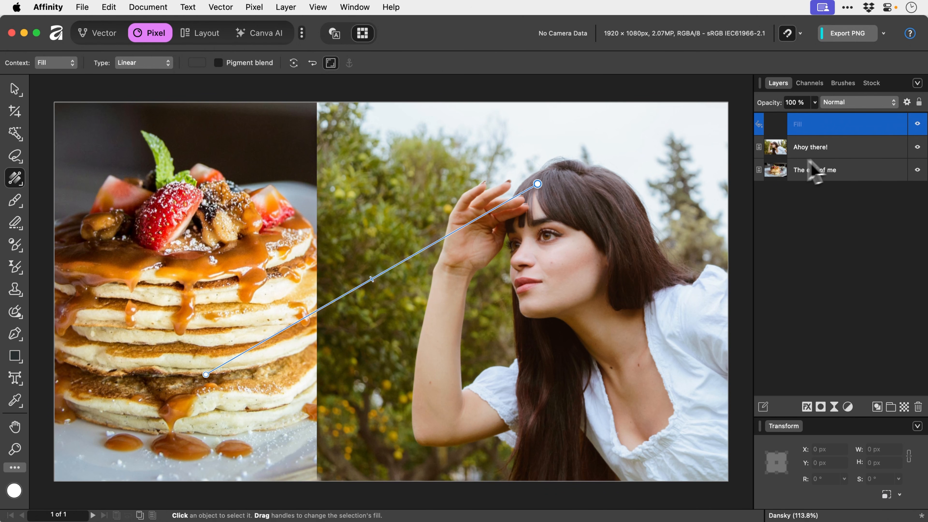
click(917, 147)
click(918, 170)
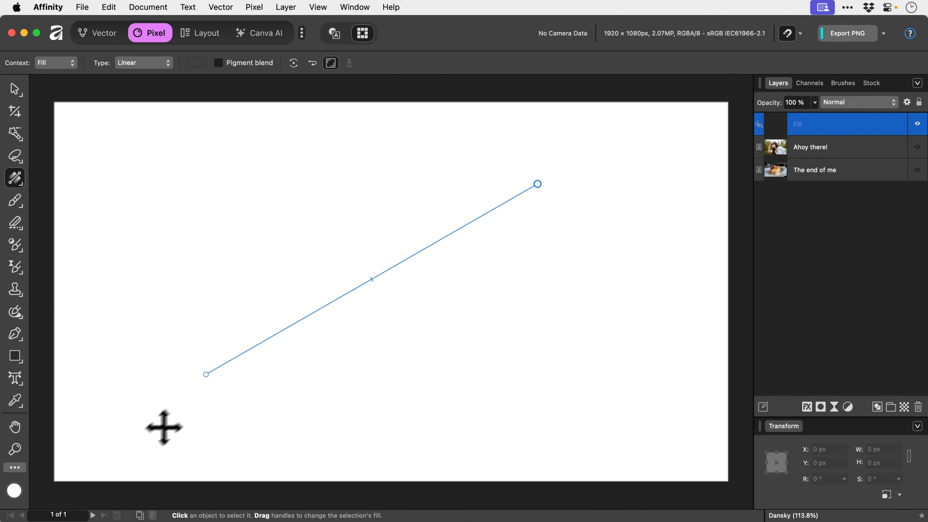
Step: Set the colour of the gradient's selected end stop to the light red FB3434
click(21, 493)
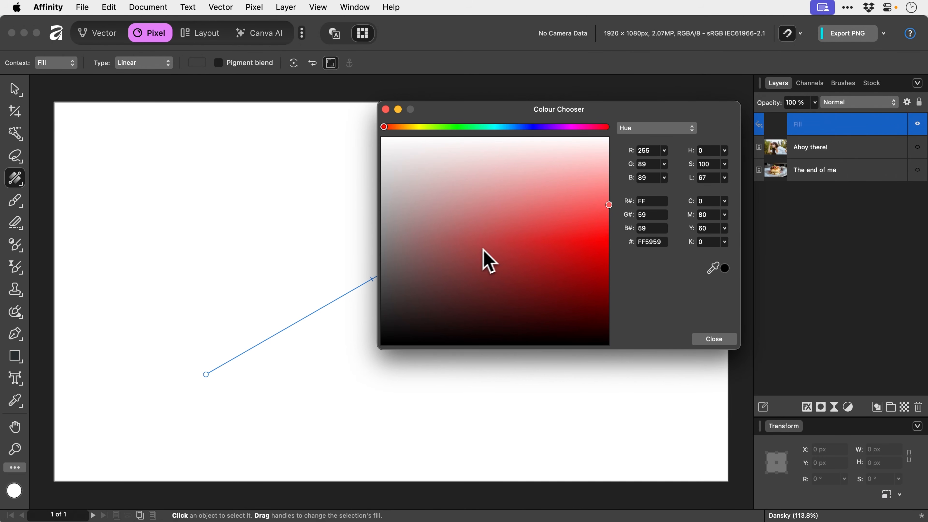
click(586, 241)
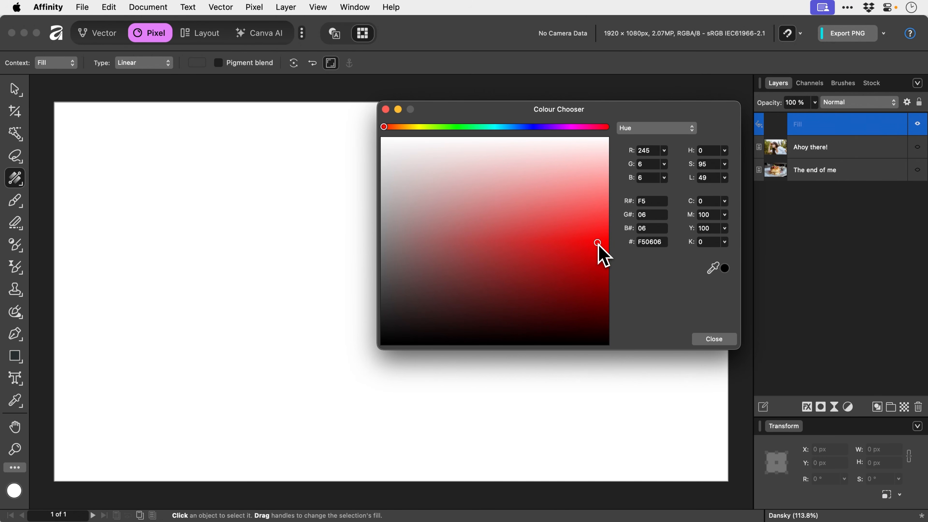
drag(598, 244, 599, 221)
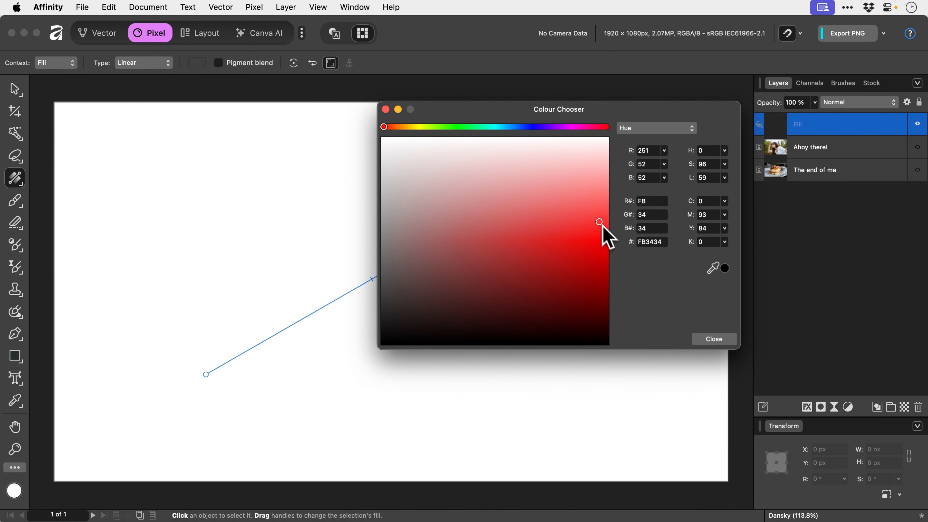
click(715, 340)
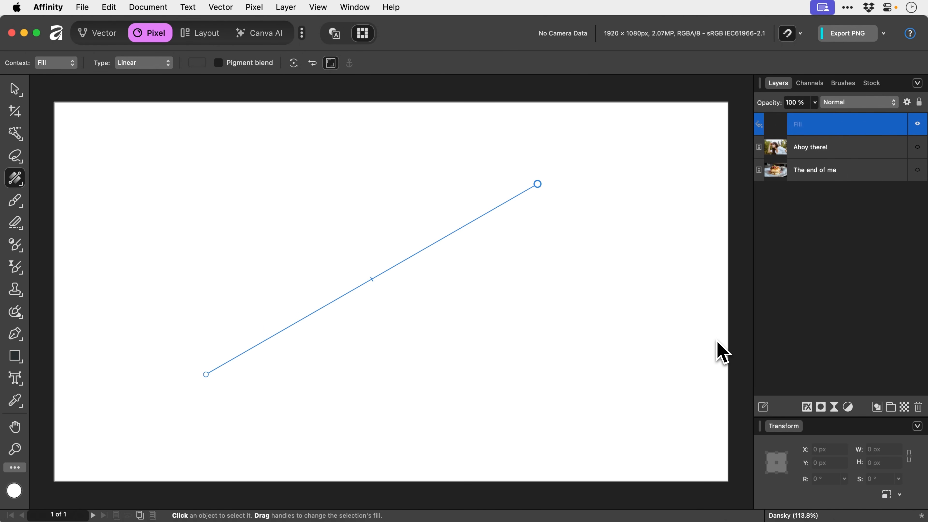
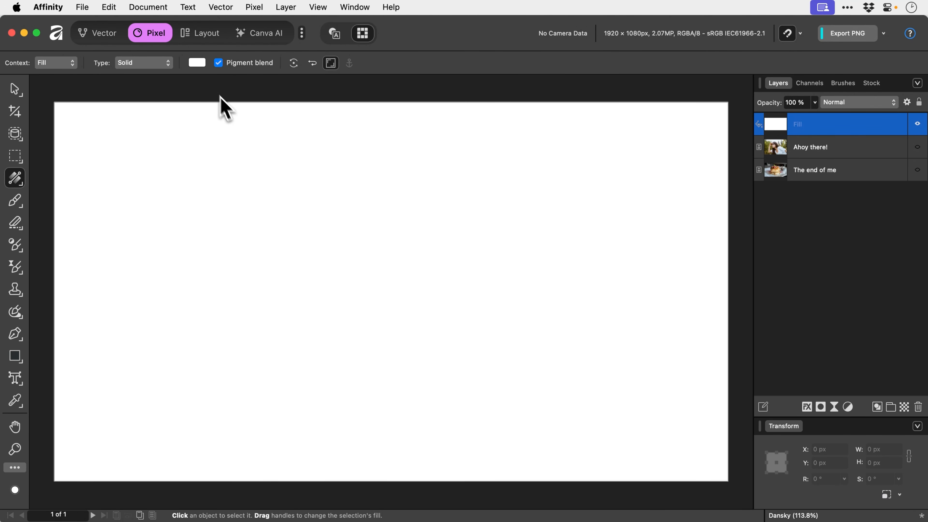
Step: Colour the white fill layer solid red F10000 and turn it into a linear gradient rising diagonally from lower left to upper centre
click(200, 66)
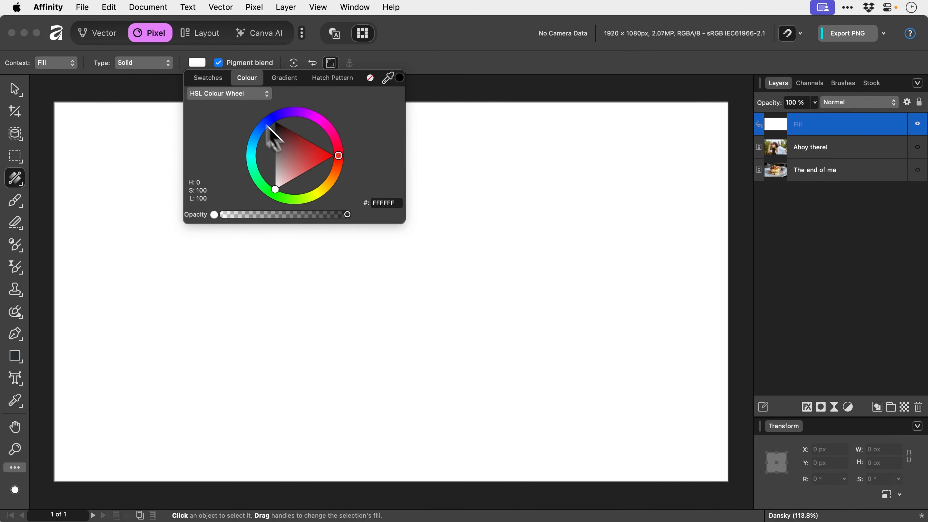
click(326, 151)
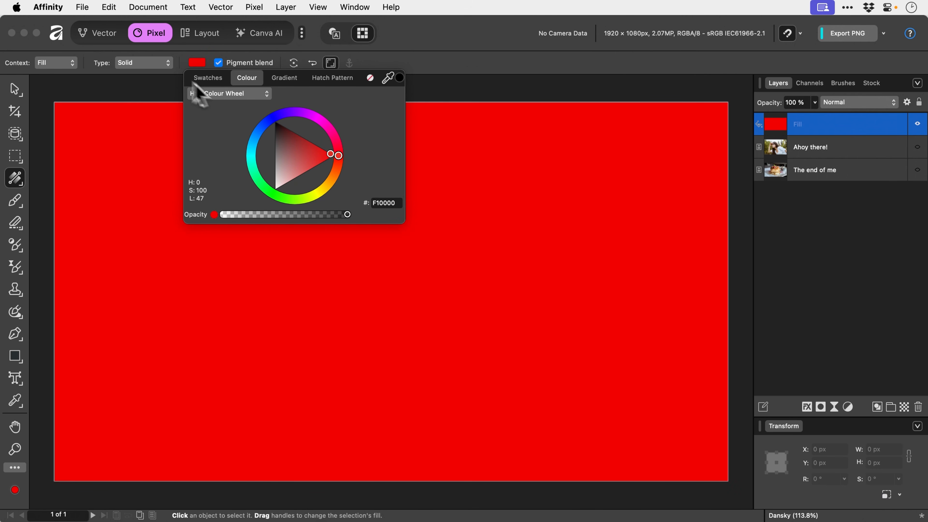
click(162, 63)
click(161, 78)
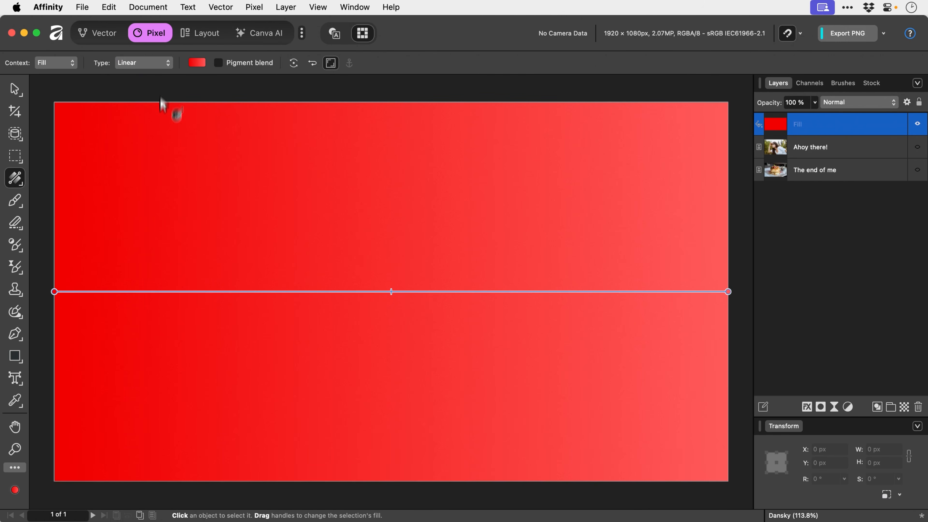
drag(163, 164, 482, 344)
drag(236, 364, 452, 181)
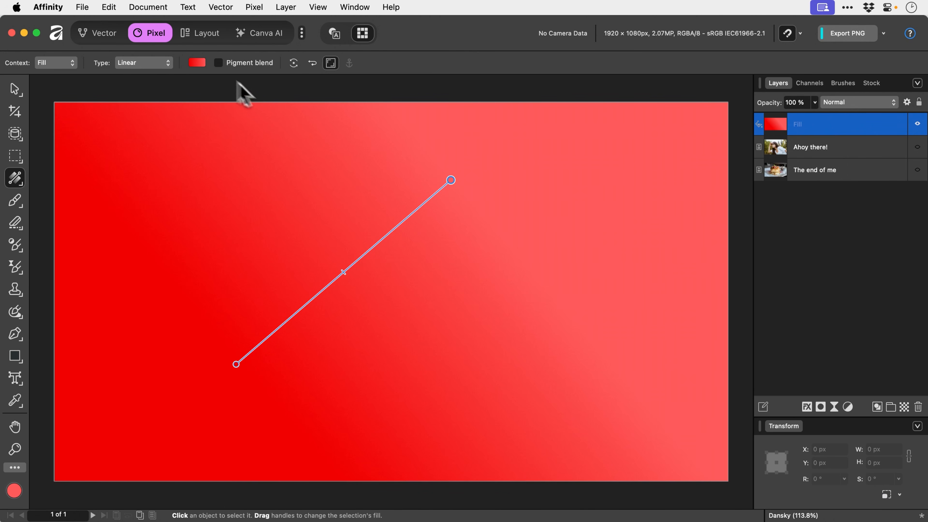
Step: Set the colour of the fill gradient's end stop to the light orange FFB05B
click(201, 66)
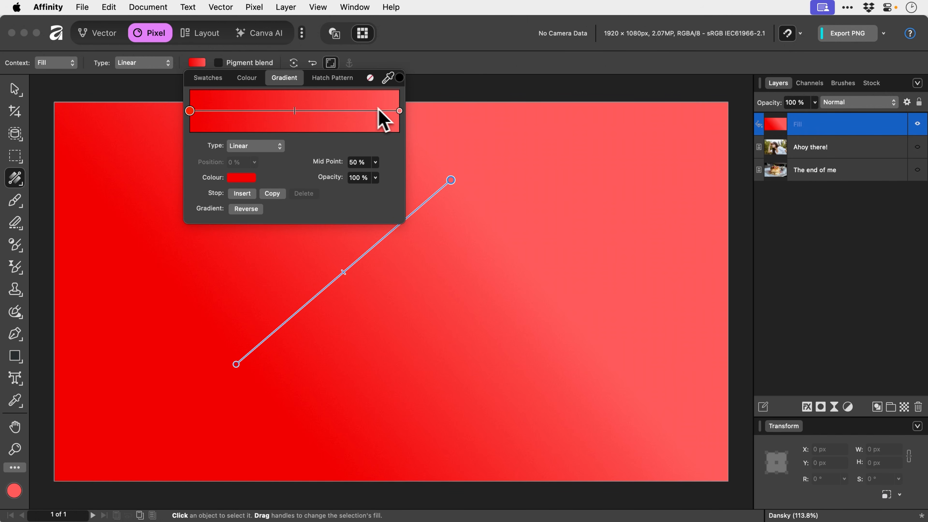
click(400, 111)
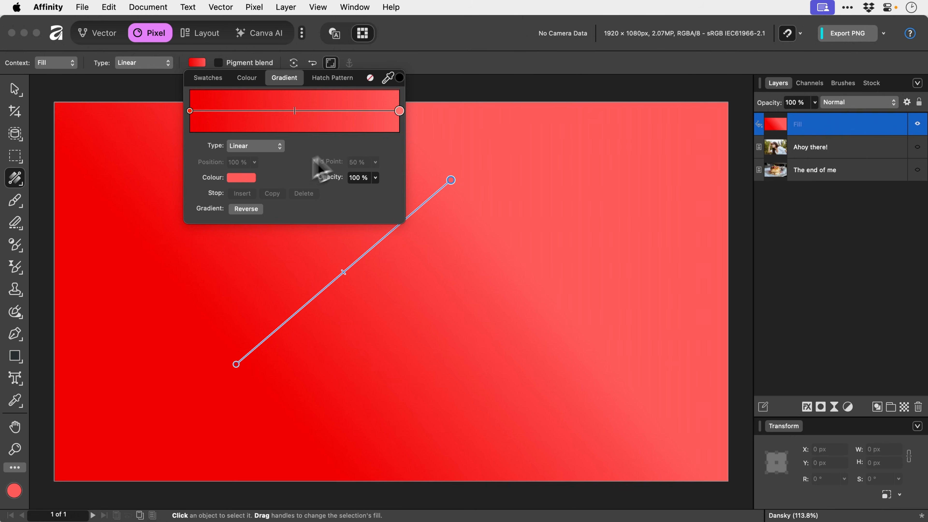
click(253, 182)
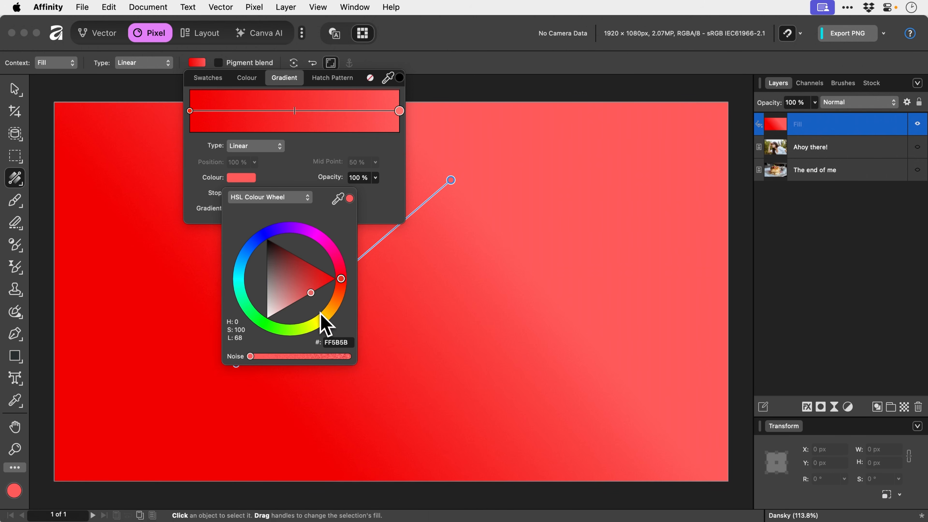
click(339, 310)
drag(339, 310, 339, 310)
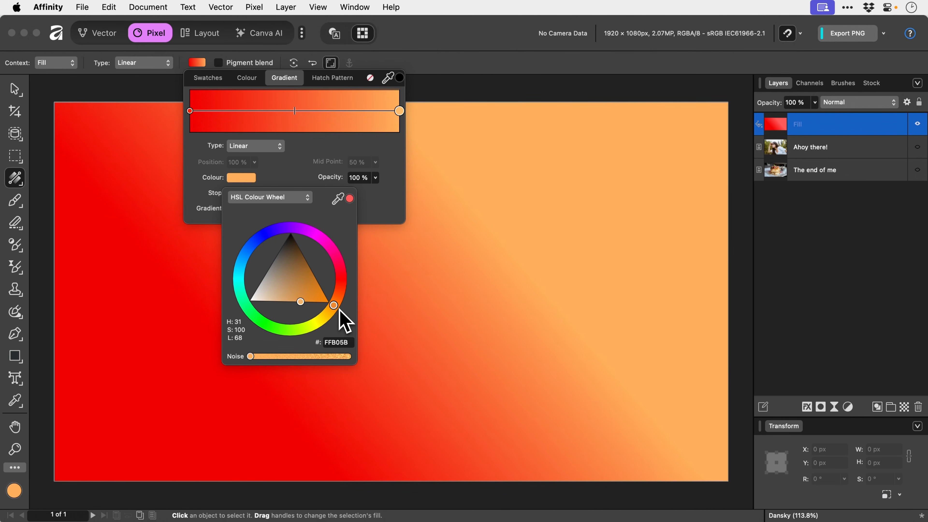
click(519, 95)
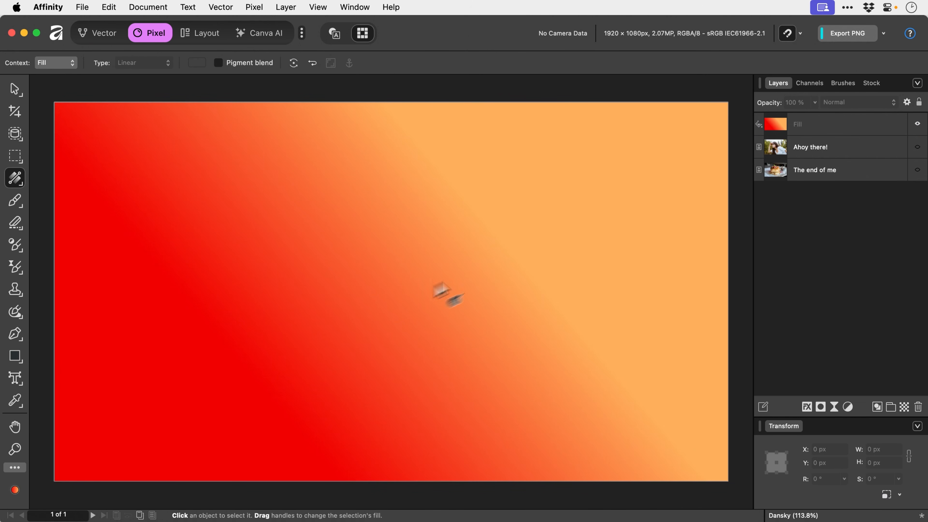
Step: Redraw the fill layer's gradient line diagonally from lower left to upper right across the canvas, keeping its type Linear
click(798, 126)
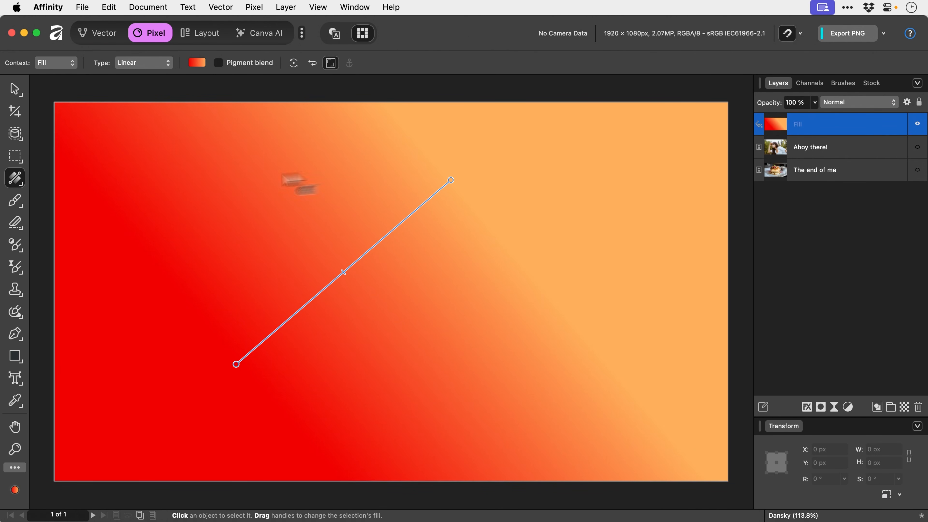
drag(192, 180, 566, 355)
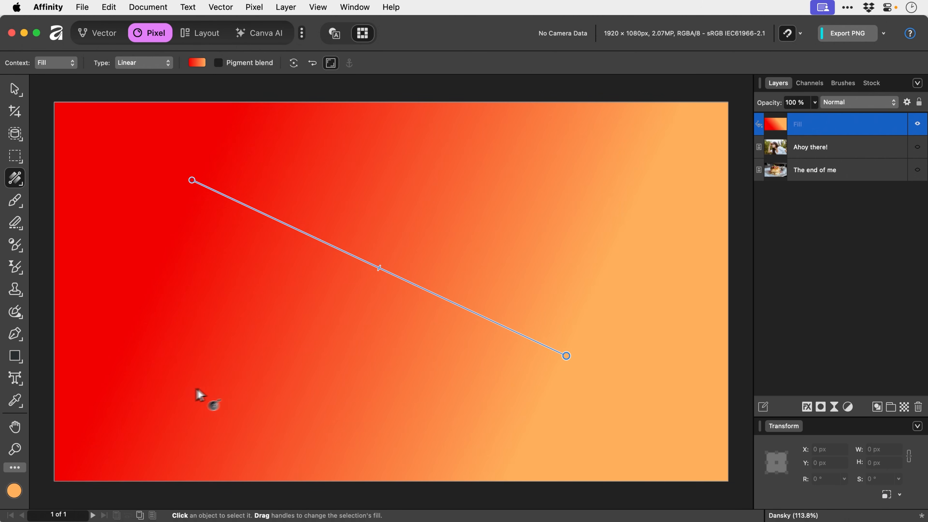
drag(187, 389, 547, 177)
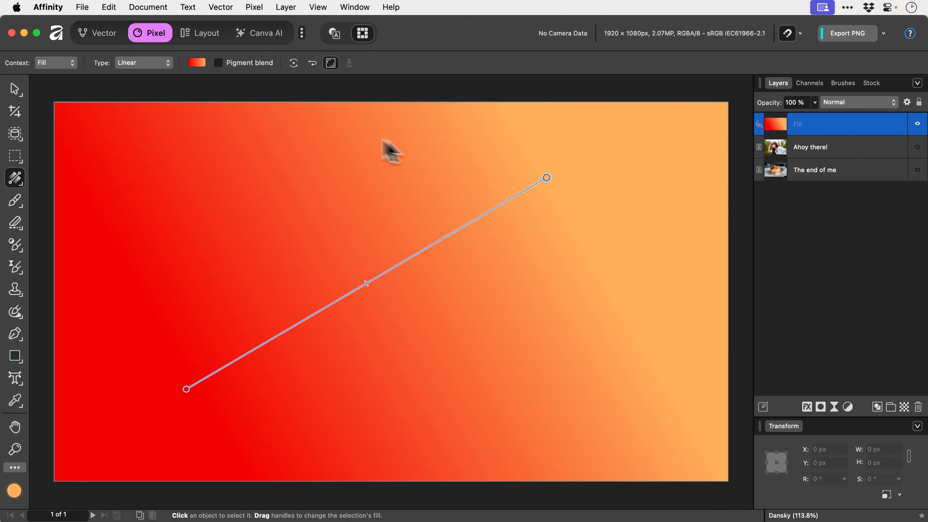
click(134, 63)
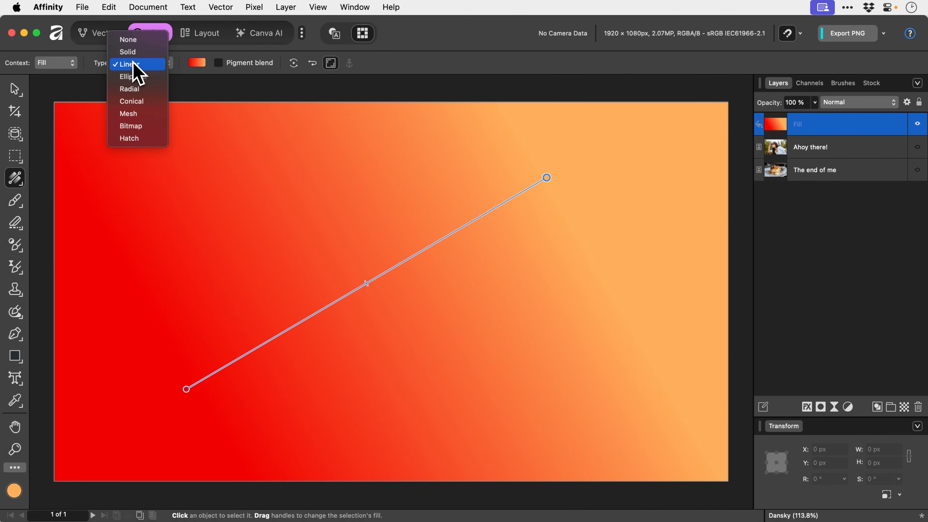
click(134, 65)
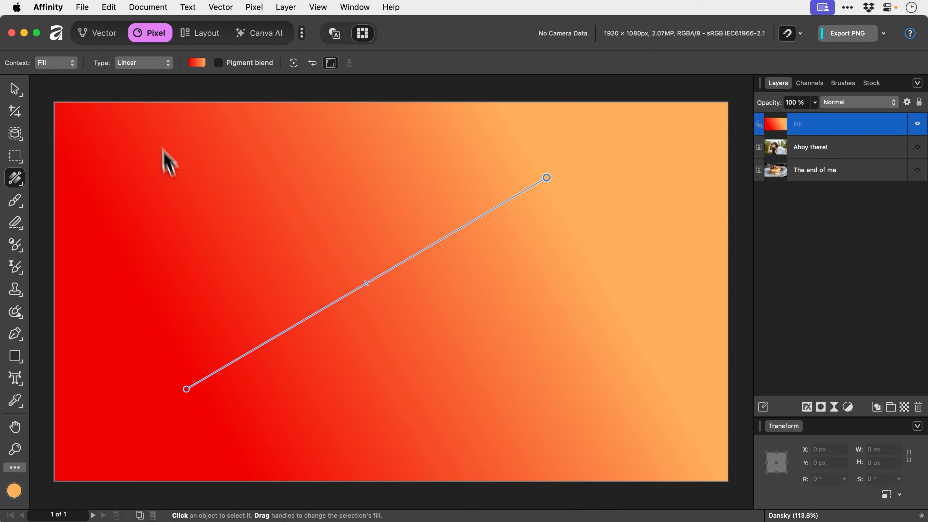
key(v)
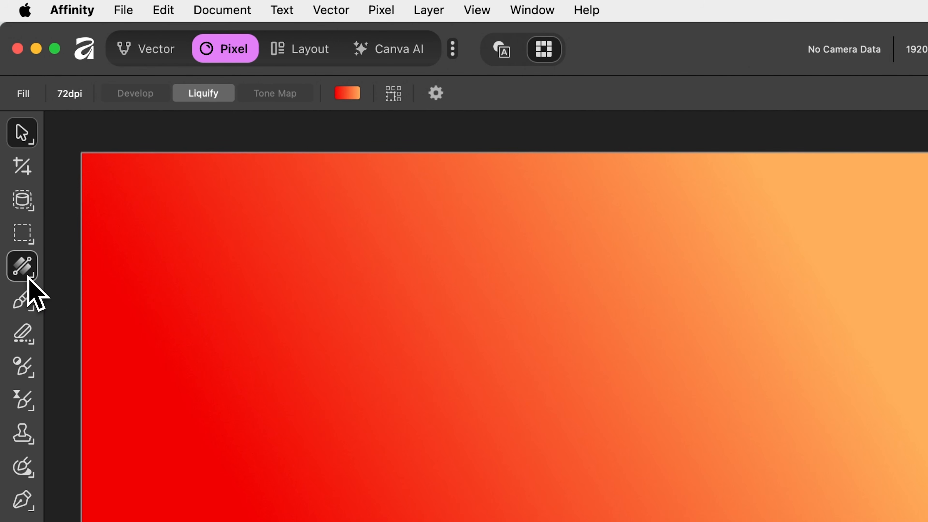
Step: Switch to the Flood Fill Tool and add a new pixel layer above the gradient fill layer
click(18, 184)
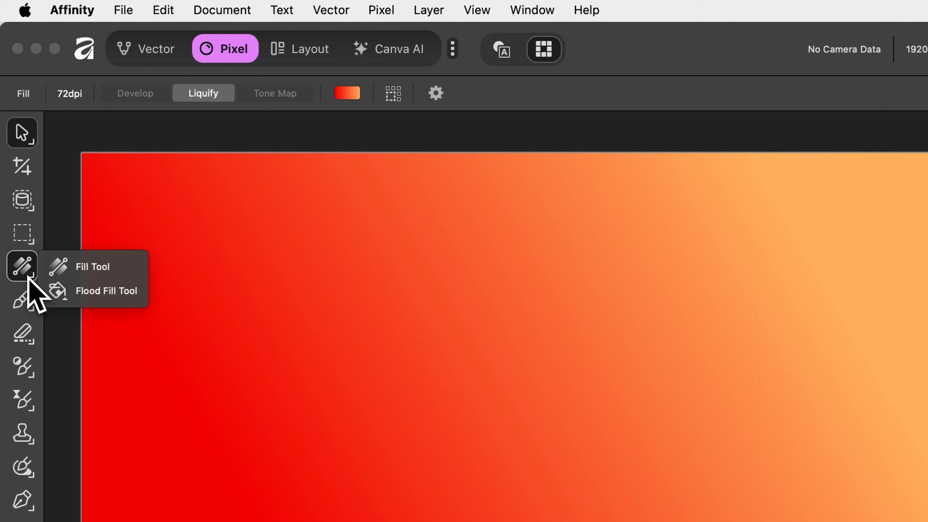
click(79, 292)
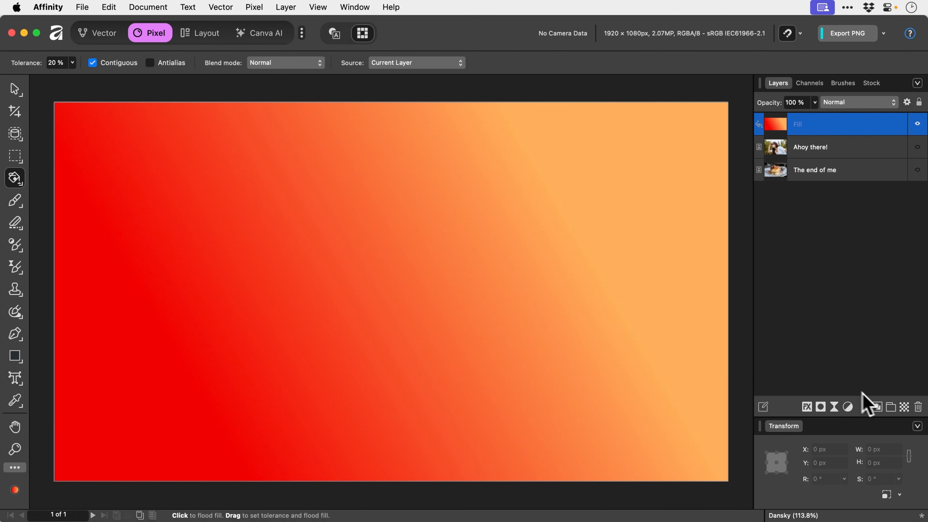
click(904, 407)
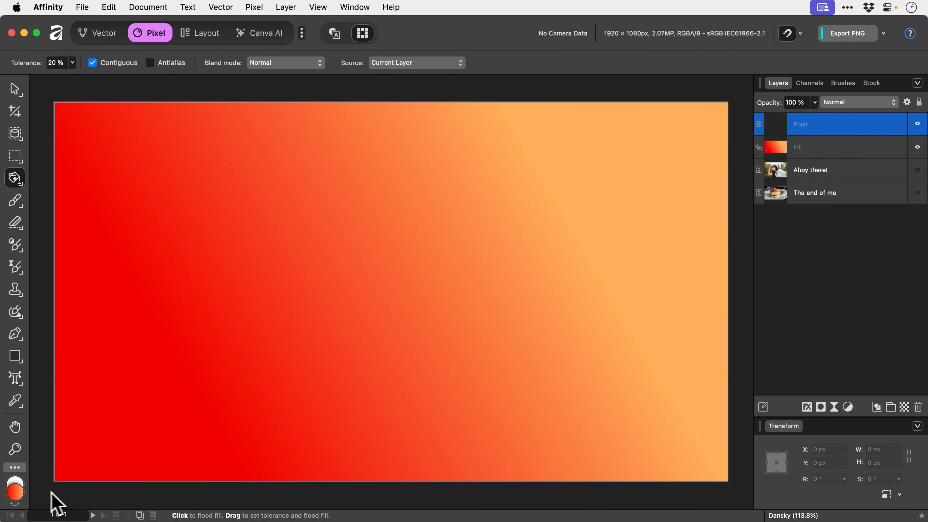
Step: Choose the grey 696868 and flood-fill the empty pixel layer with it
double_click(15, 490)
click(521, 261)
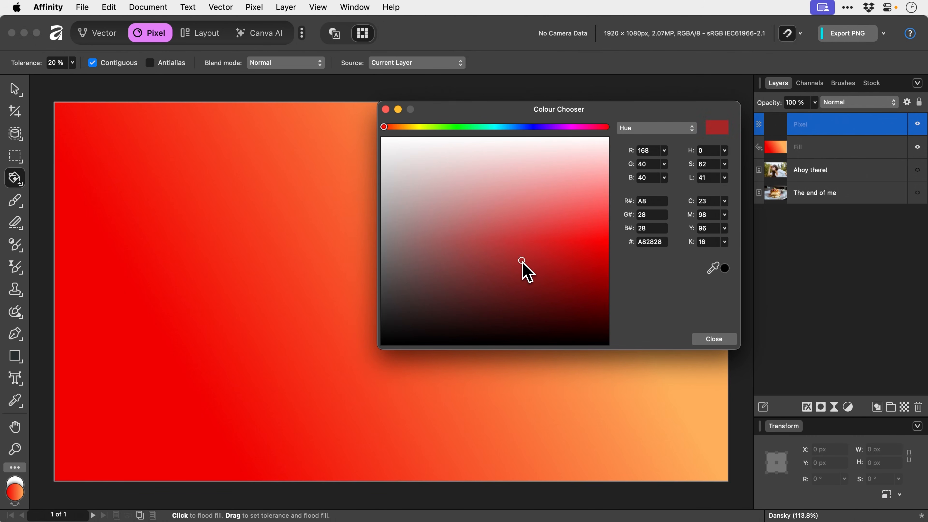
mouse_move(521, 260)
mouse_down()
mouse_move(439, 310)
mouse_move(390, 280)
mouse_move(382, 260)
mouse_up()
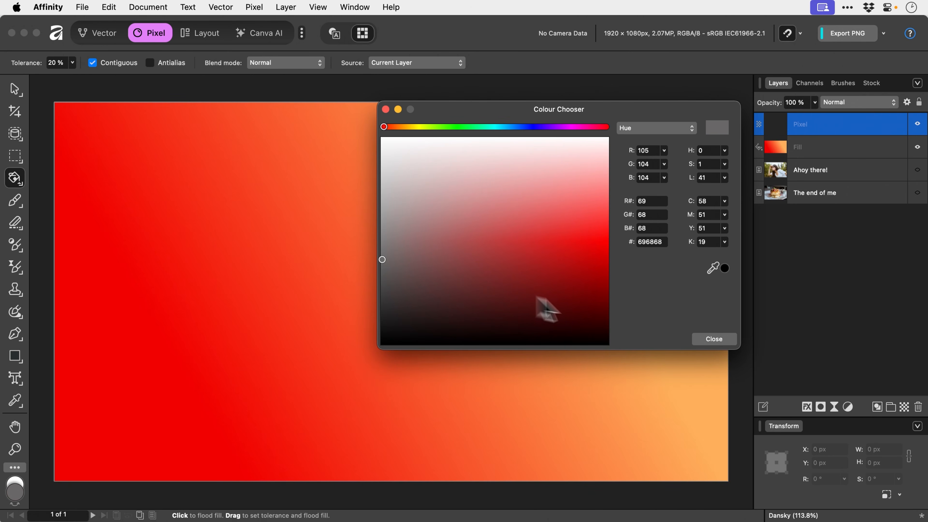
click(716, 338)
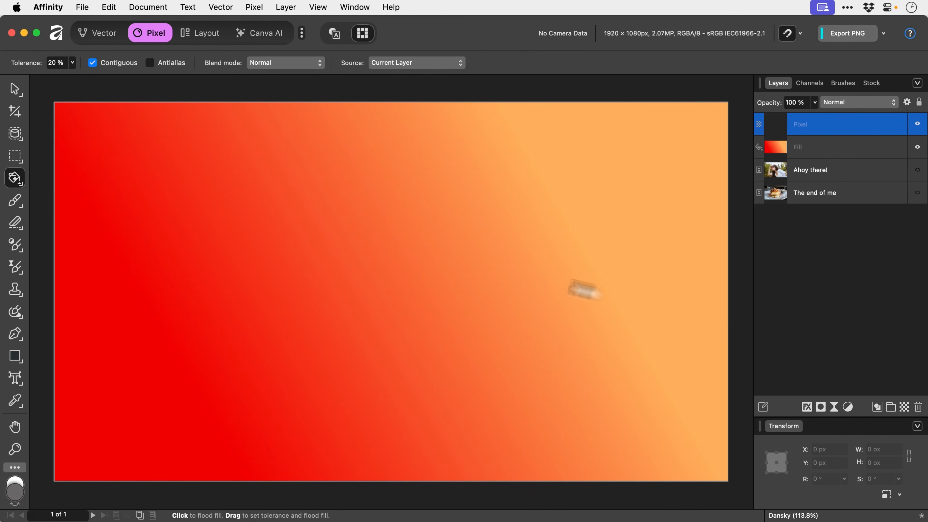
click(388, 246)
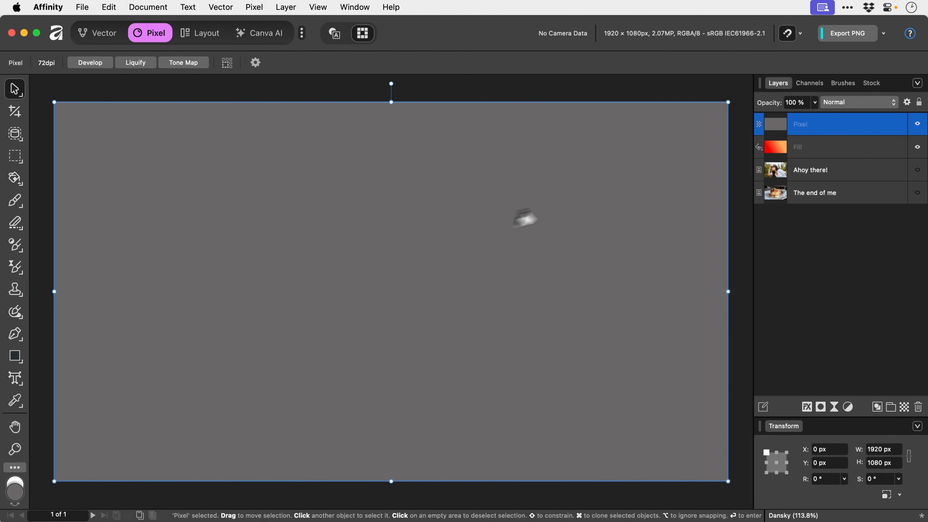
Step: Delete the grey pixel layer and the gradient fill layer, and make both photo layers visible again
shift+click(810, 154)
key(Delete)
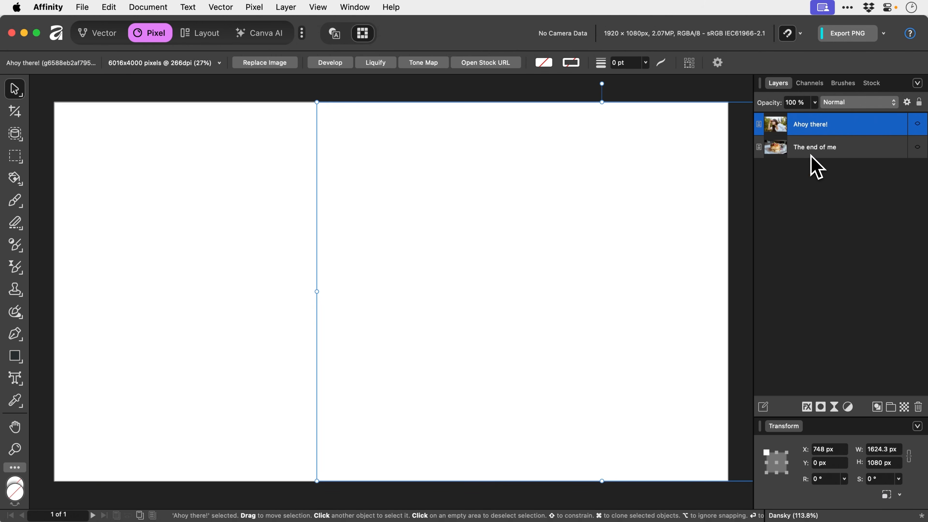
click(917, 125)
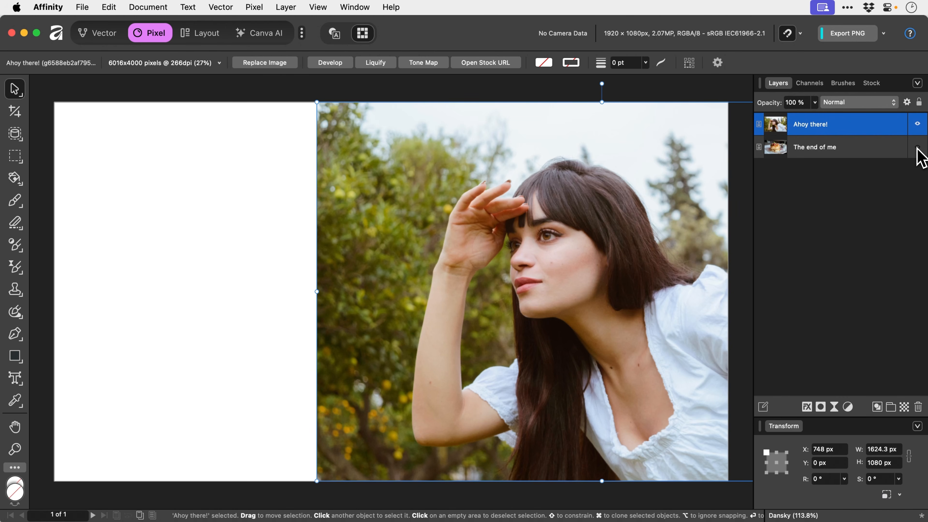
click(917, 147)
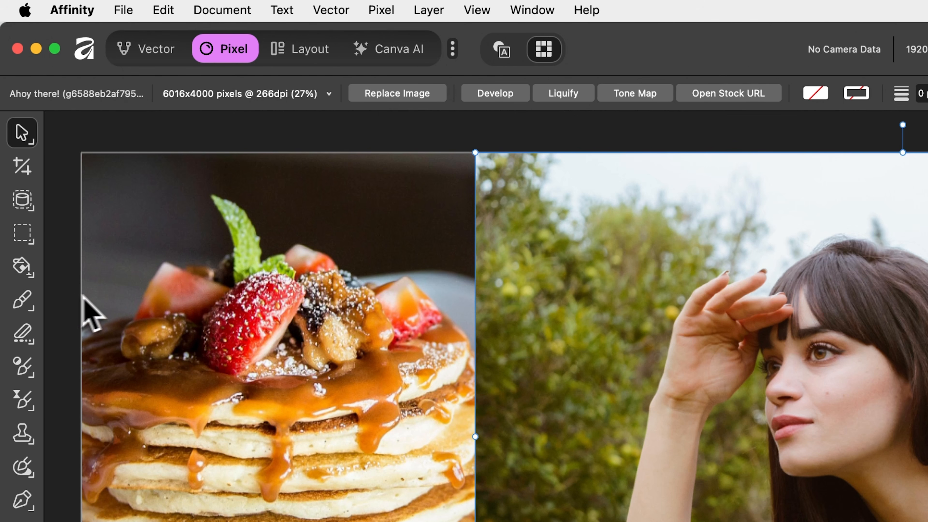
Step: Activate the Paint Brush Tool and look through the brush categories, keeping Basic
click(26, 303)
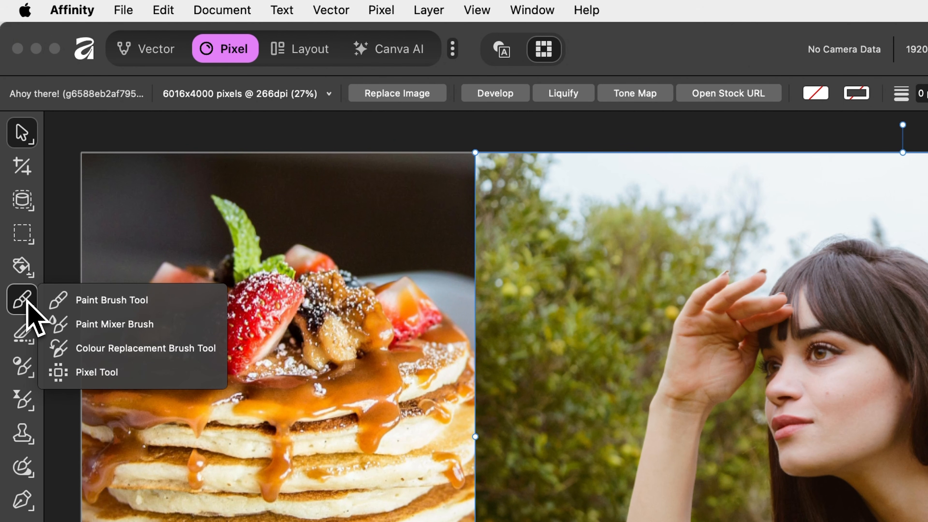
click(86, 299)
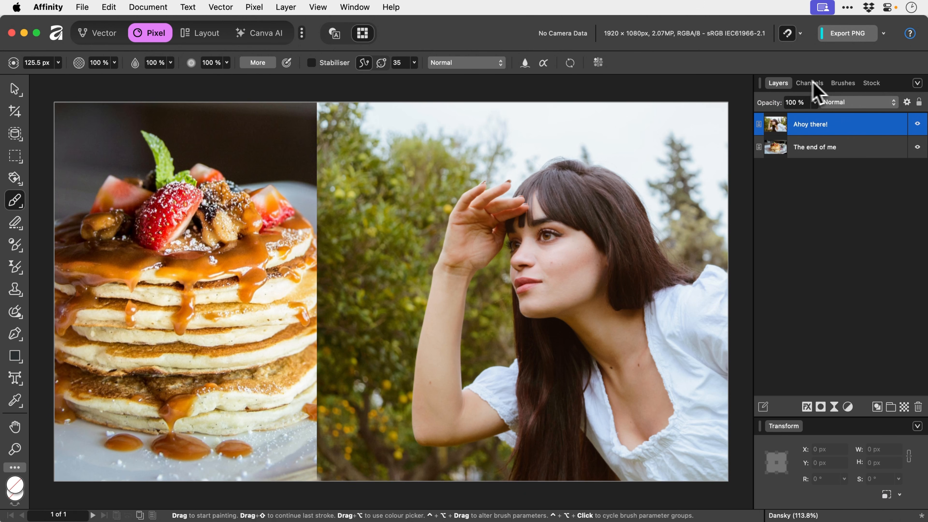
click(842, 84)
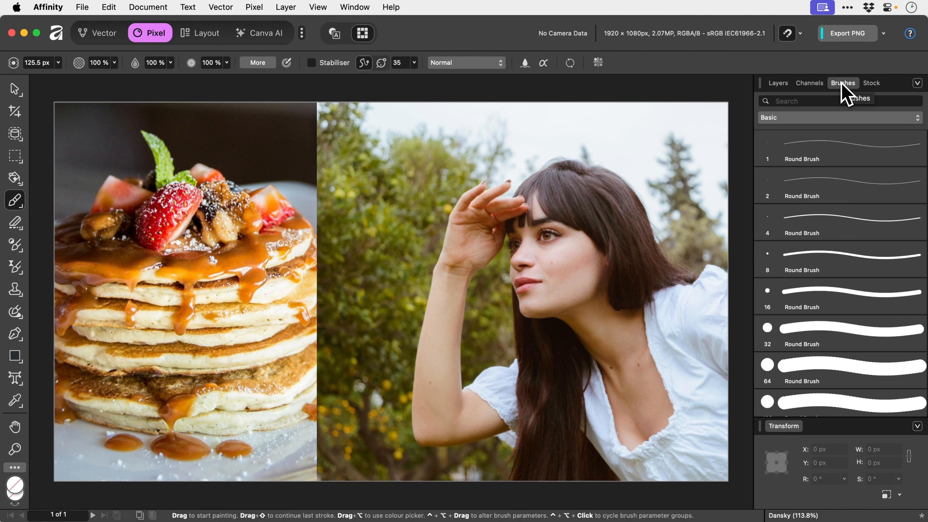
click(840, 117)
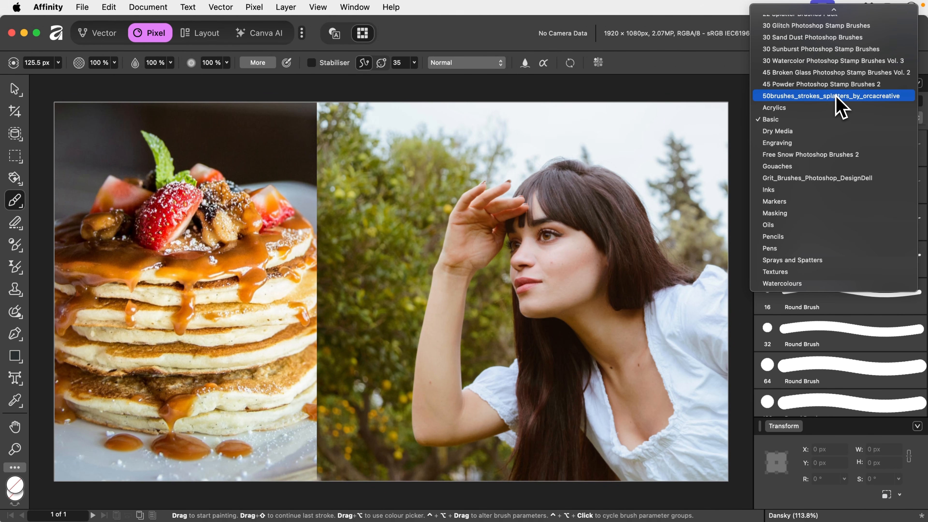
click(834, 119)
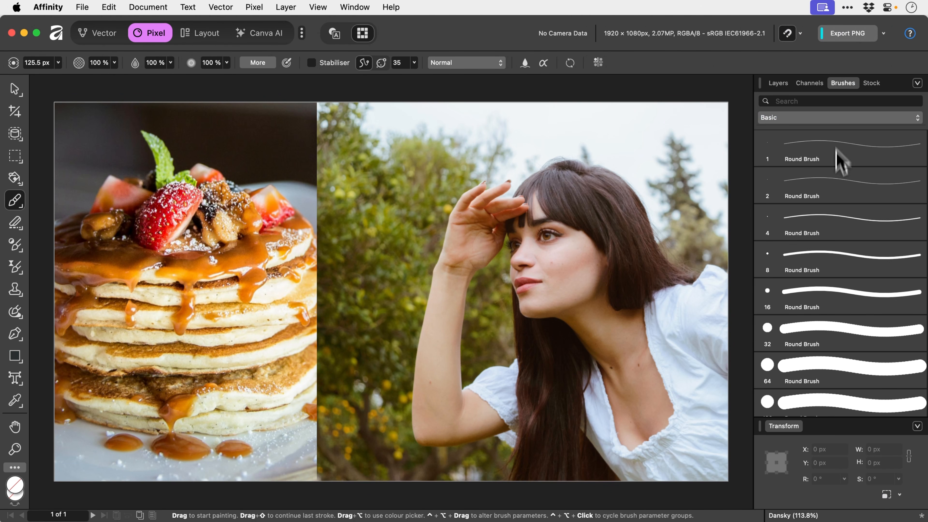
Step: Try the 128 px Round Brush and the 394 px Round Light Brush, and settle on the 128 px Round Soft Brush
scroll(839, 257, down, 3)
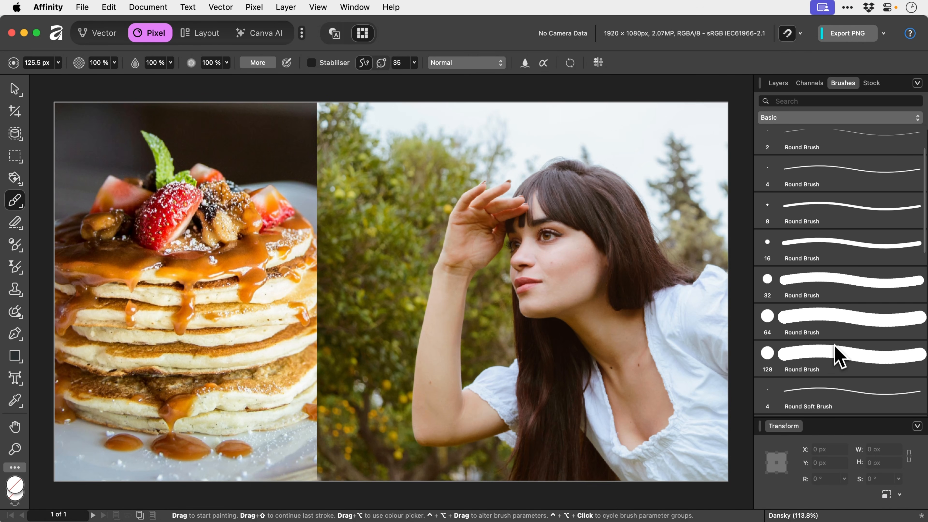
click(834, 352)
scroll(834, 352, down, 10)
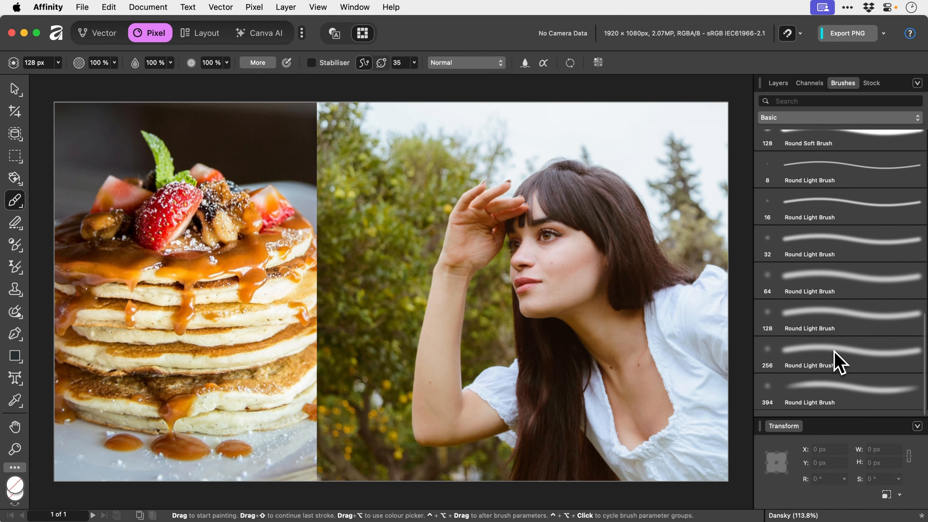
click(832, 390)
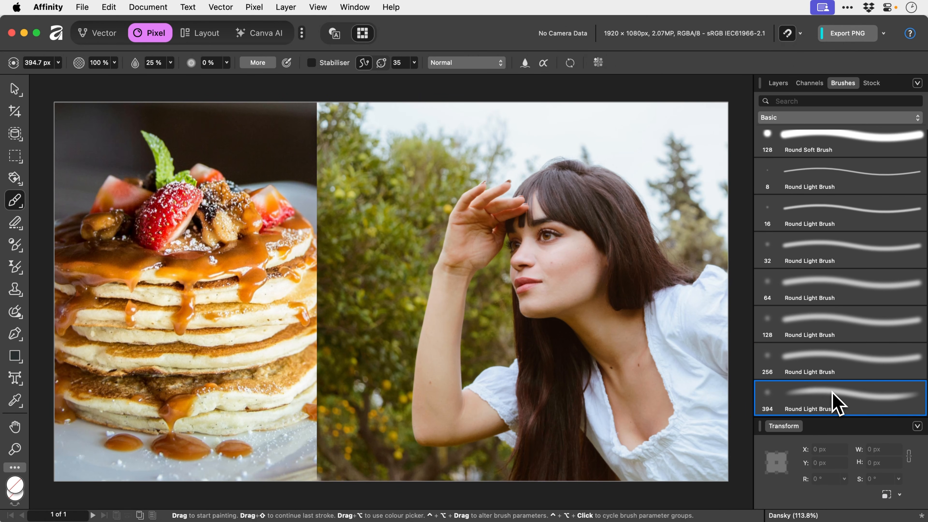
scroll(836, 400, up, 5)
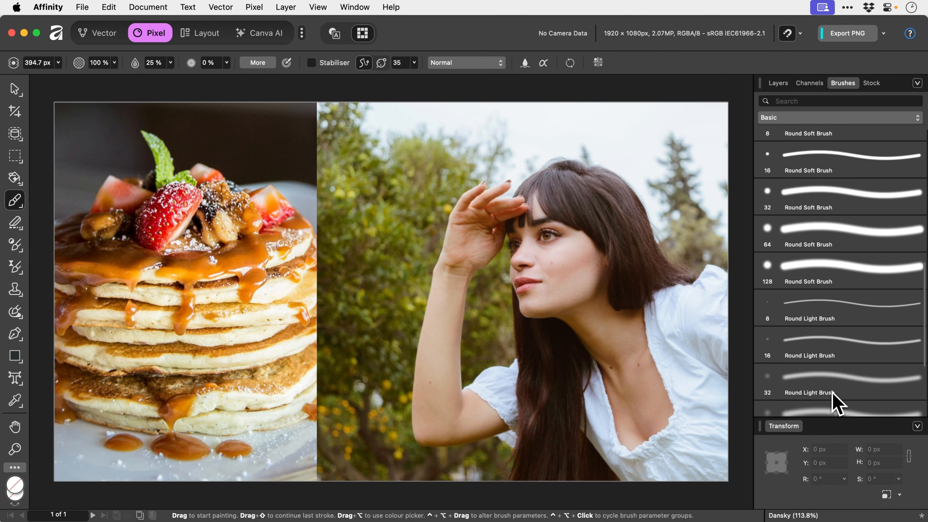
click(835, 284)
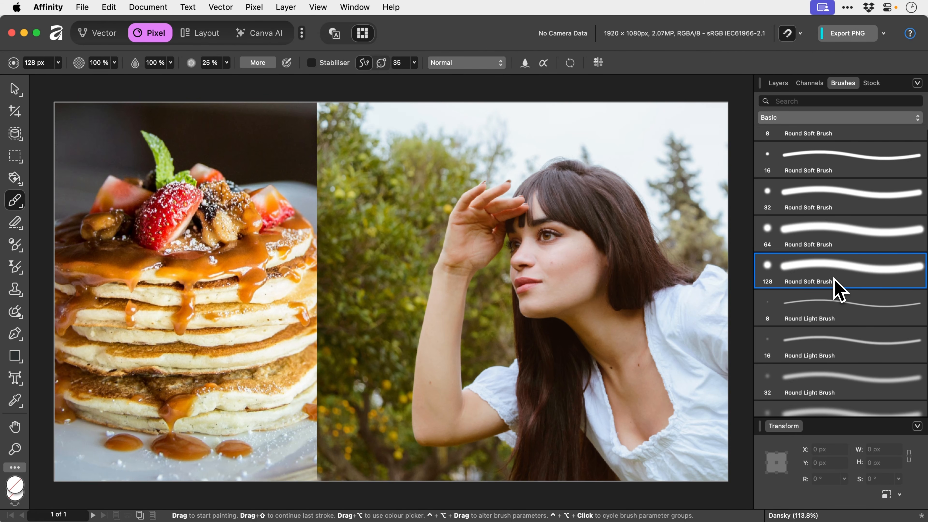
Step: Paint a looping white stroke over the trees and the woman's raised hand, and undo it
click(778, 84)
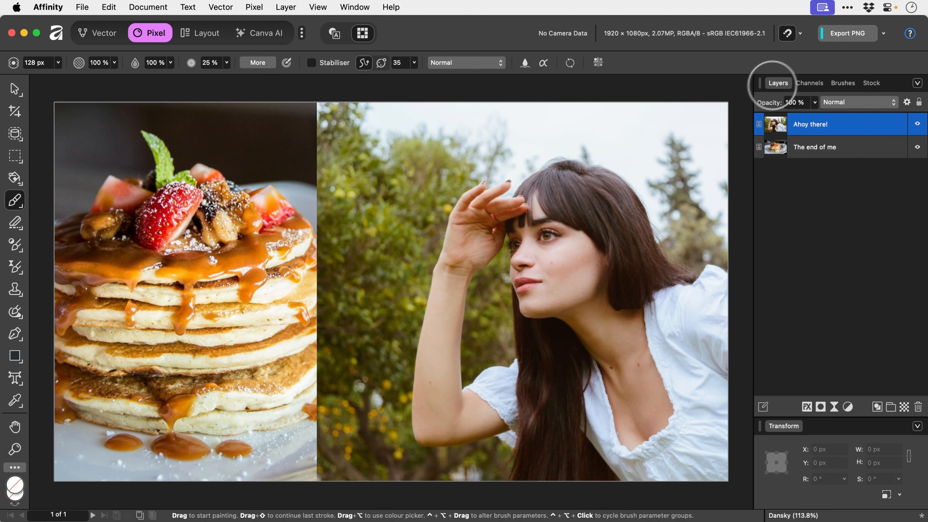
mouse_move(445, 255)
mouse_down()
mouse_move(378, 335)
mouse_move(454, 206)
mouse_move(367, 258)
mouse_move(450, 302)
mouse_move(530, 208)
mouse_up()
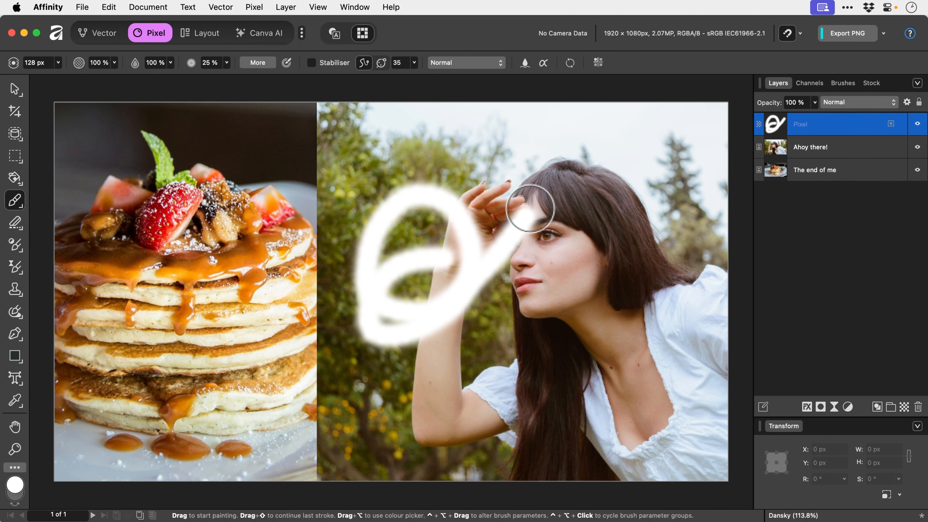
key(super+z)
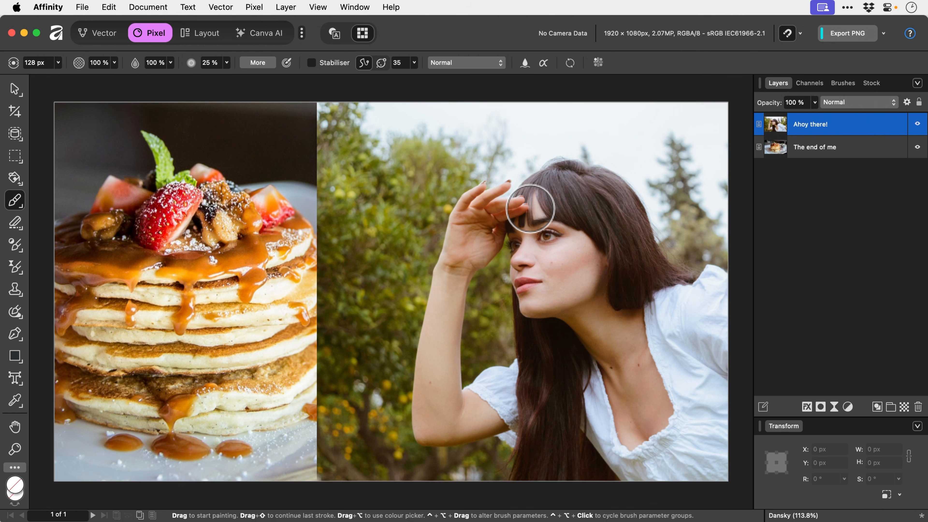
Step: Paint looping white and grey strokes across the pancake photo and the woman's photo, and undo them
right_click(831, 133)
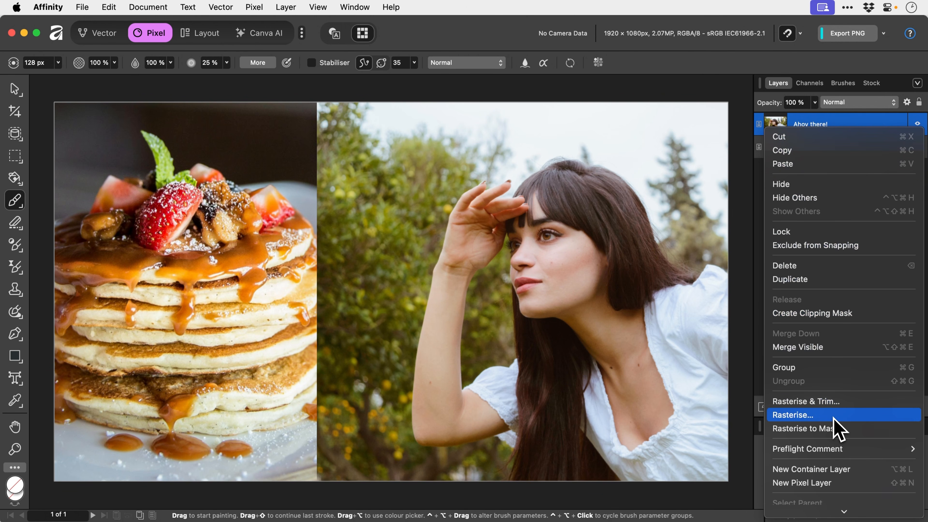
click(550, 254)
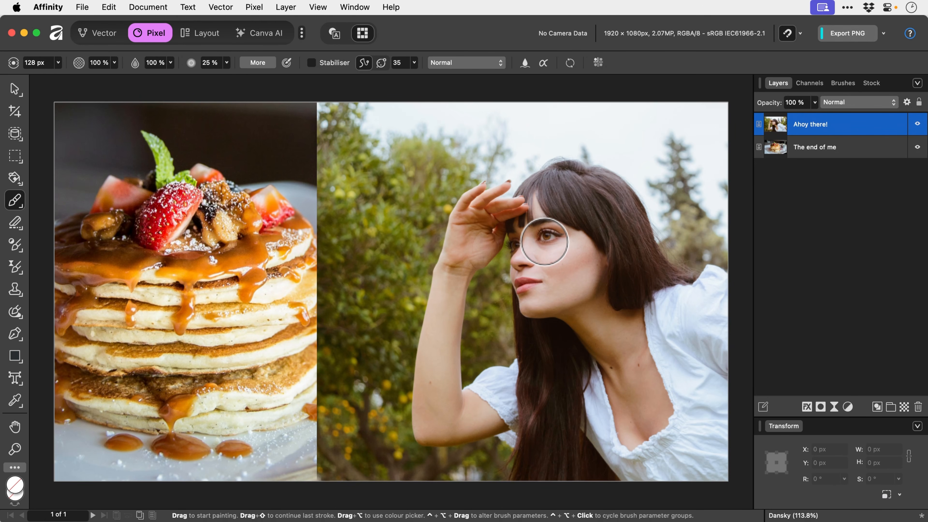
mouse_move(219, 237)
mouse_down()
mouse_move(336, 212)
mouse_move(453, 362)
mouse_move(631, 186)
mouse_move(489, 321)
mouse_move(321, 299)
mouse_move(331, 249)
mouse_move(334, 261)
mouse_move(431, 230)
mouse_move(621, 197)
mouse_move(237, 322)
mouse_move(522, 256)
mouse_up()
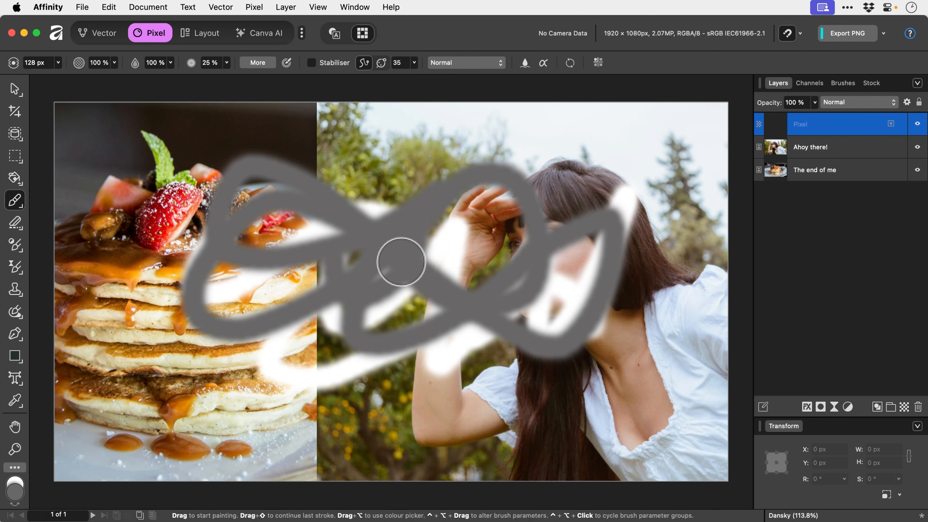
key(super+z)
key(super+z)
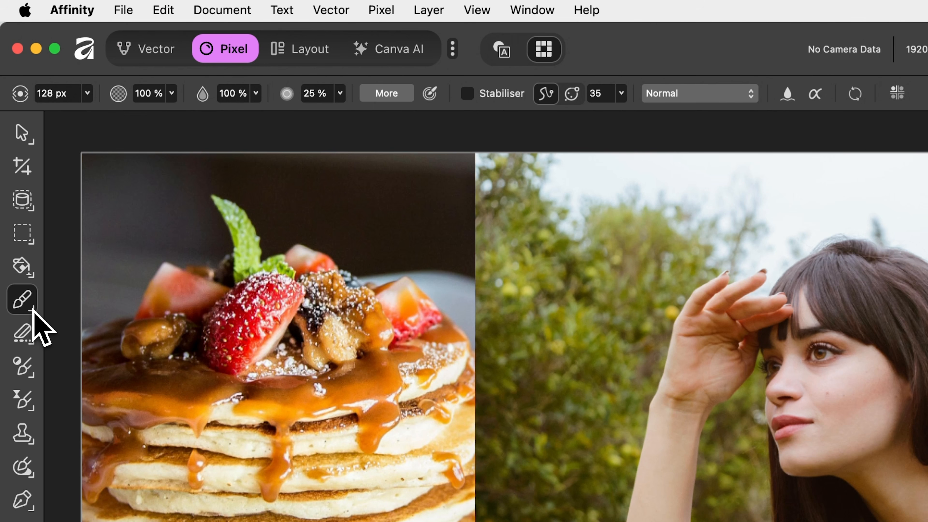
Step: Activate the Paint Mixer Brush, try smearing the edge of the woman's raised forearm into the trees, and undo it
click(21, 206)
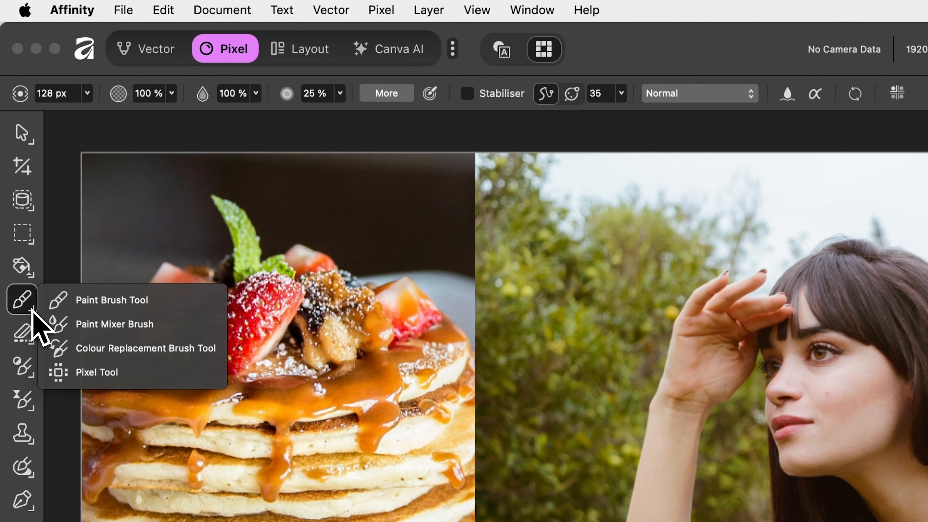
click(88, 326)
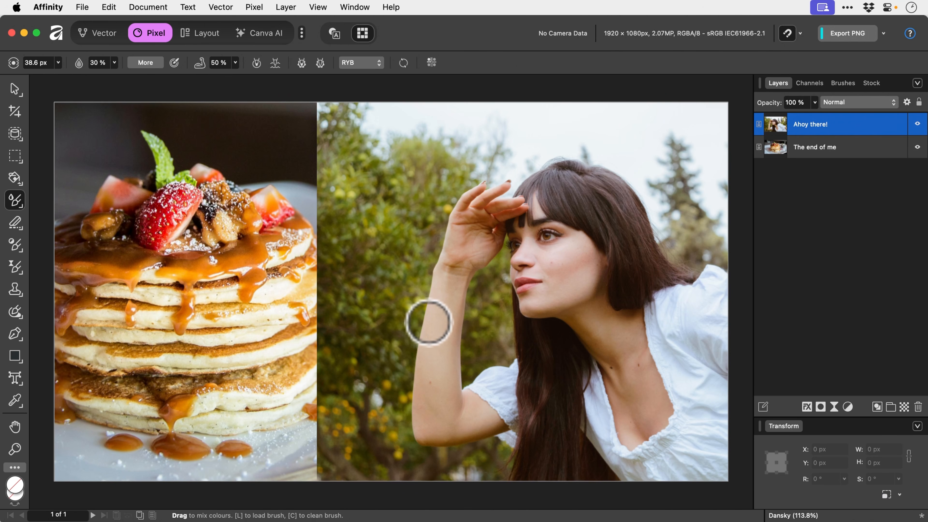
mouse_move(429, 302)
mouse_down()
mouse_move(437, 270)
mouse_move(422, 327)
mouse_up()
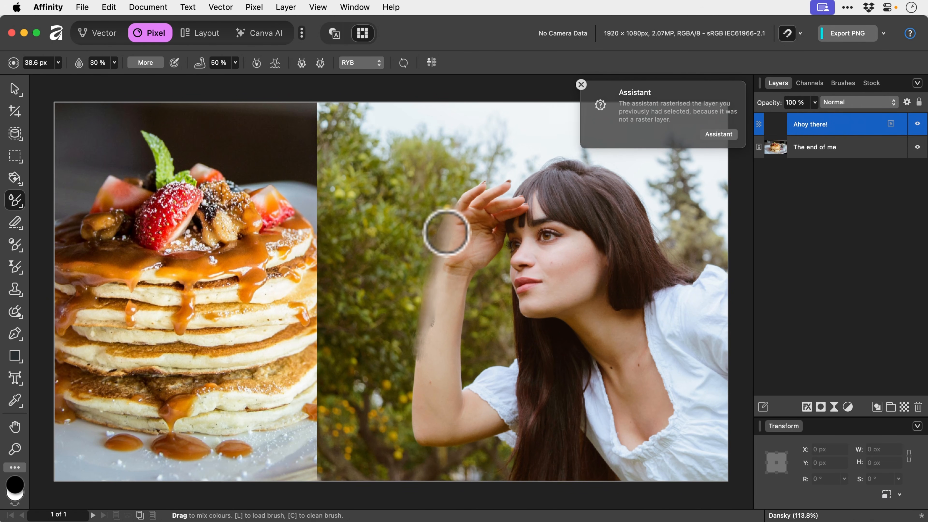
key(super+z)
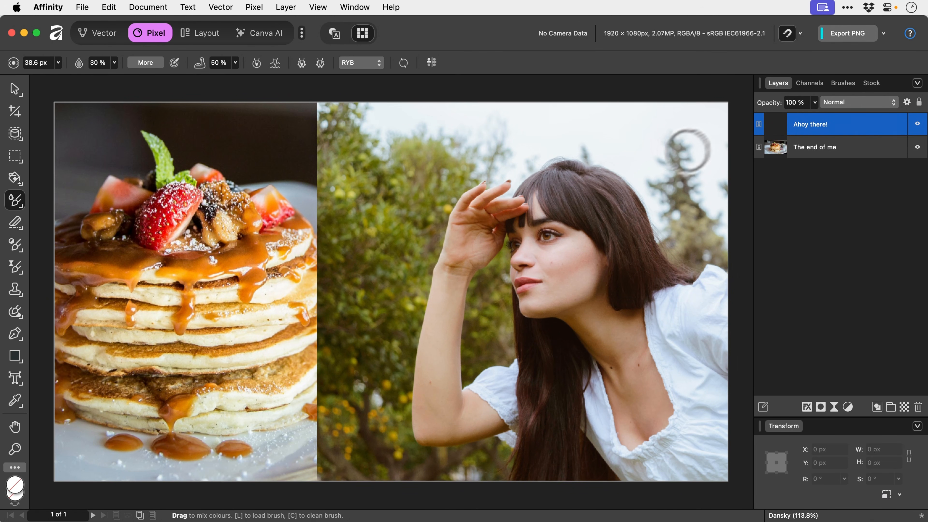
Step: Switch the brush category to Acrylics and choose the 128 px Gradual Acrylic Cotton Paper 01 brush
click(842, 83)
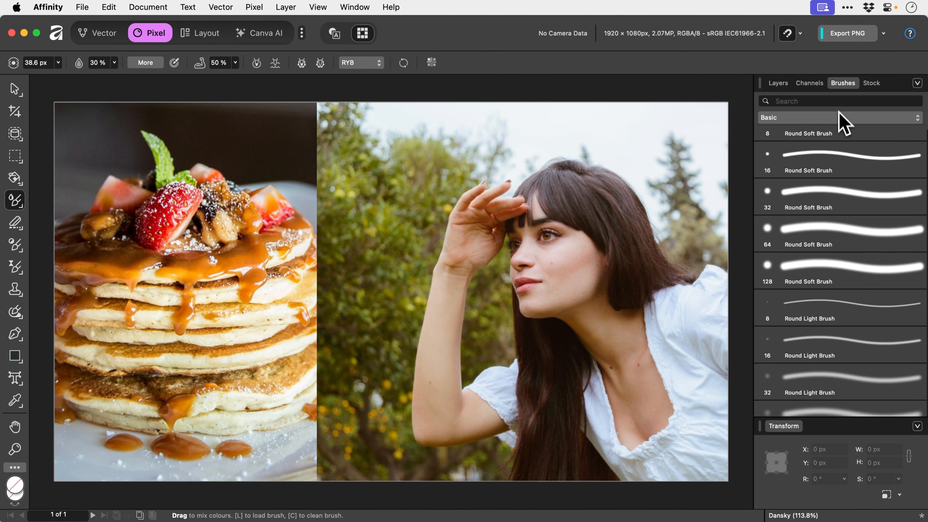
click(840, 118)
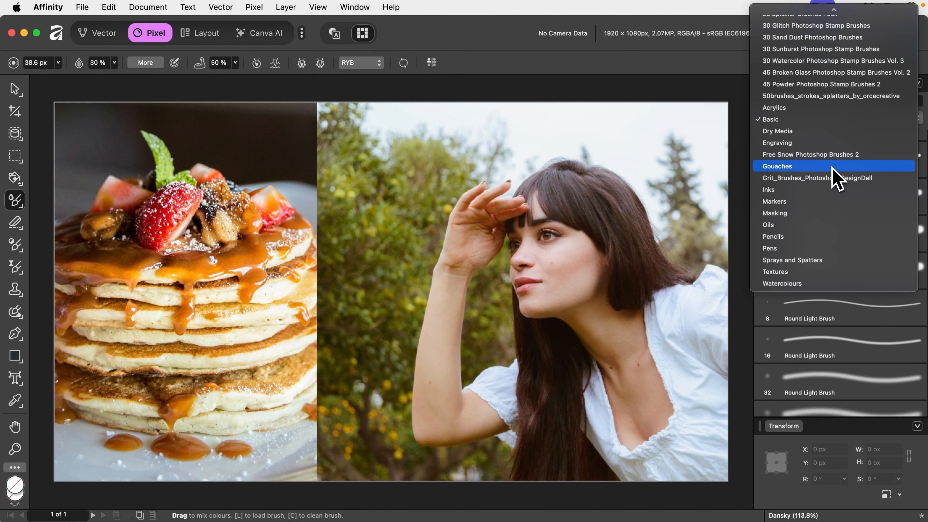
click(832, 108)
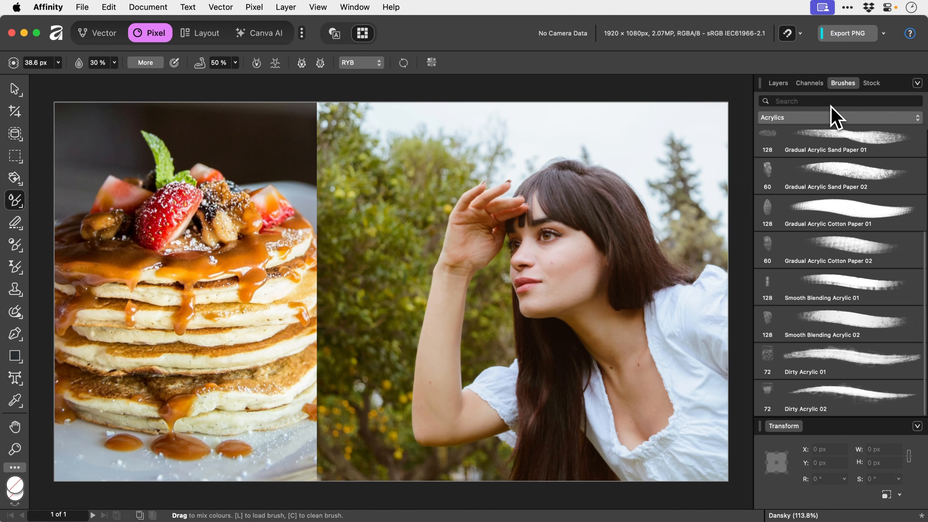
click(827, 209)
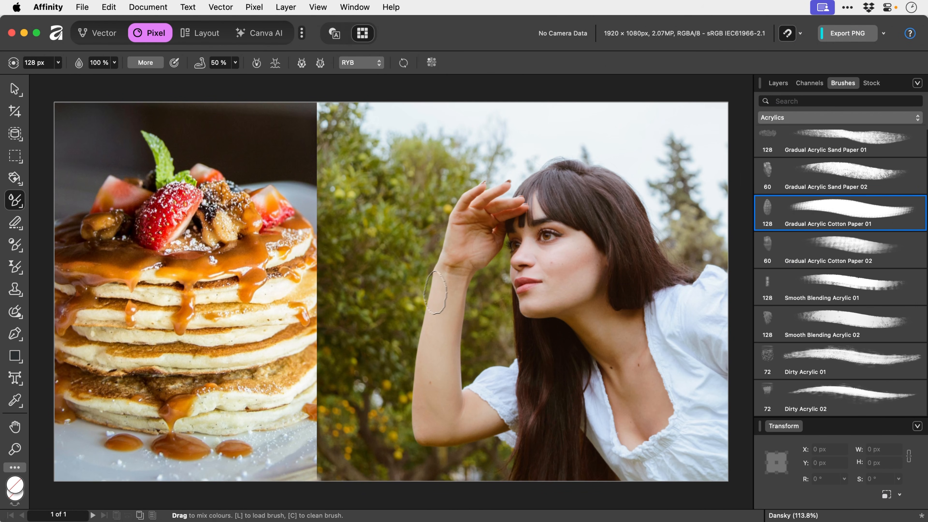
Step: Smear the woman's raised arm and hand into the background with the acrylic mixer brush, and undo the strokes
mouse_move(434, 292)
mouse_down()
mouse_move(413, 352)
mouse_move(450, 216)
mouse_move(404, 407)
mouse_move(423, 272)
mouse_move(472, 175)
mouse_move(461, 324)
mouse_move(484, 265)
mouse_move(466, 341)
mouse_move(491, 240)
mouse_move(503, 229)
mouse_move(486, 203)
mouse_move(461, 222)
mouse_move(501, 217)
mouse_move(458, 270)
mouse_move(447, 269)
mouse_move(497, 204)
mouse_up()
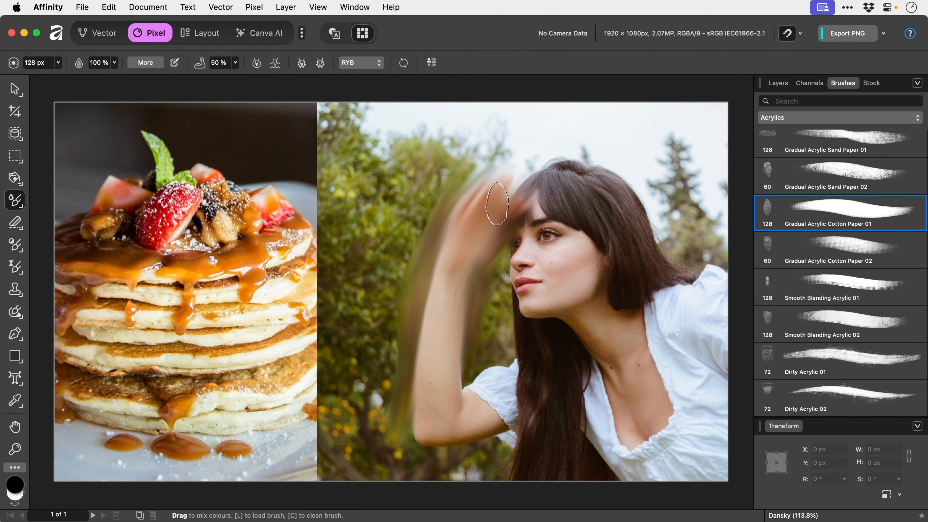
key(super+z)
key(super+z)
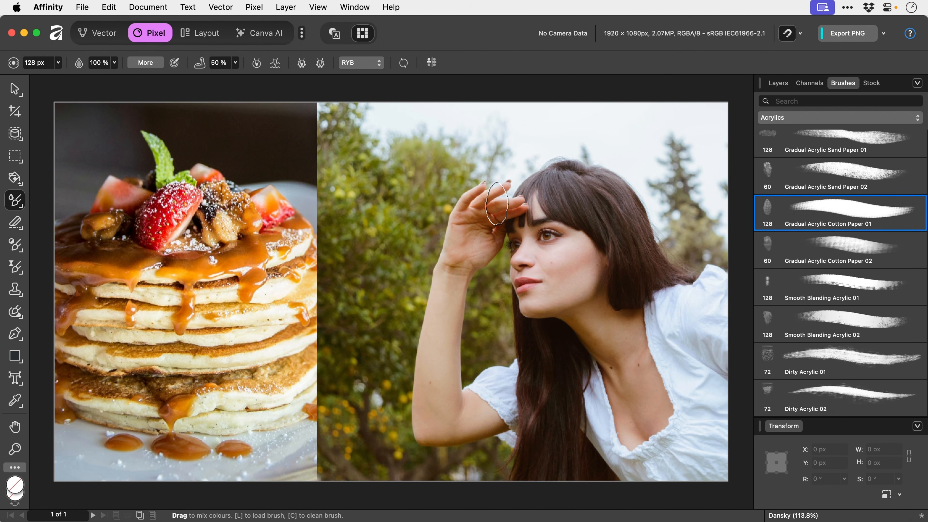
Step: Set the mixer brush's strength to 21%
click(235, 63)
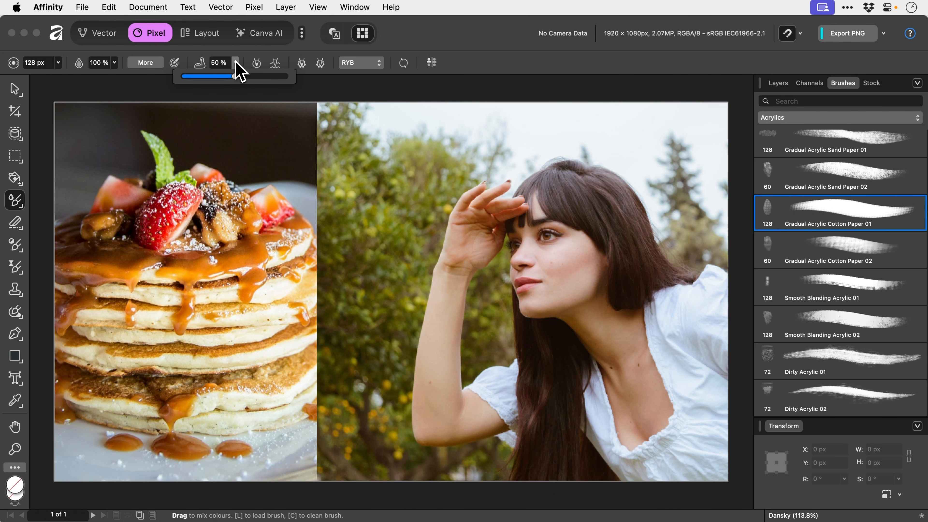
drag(219, 76, 205, 78)
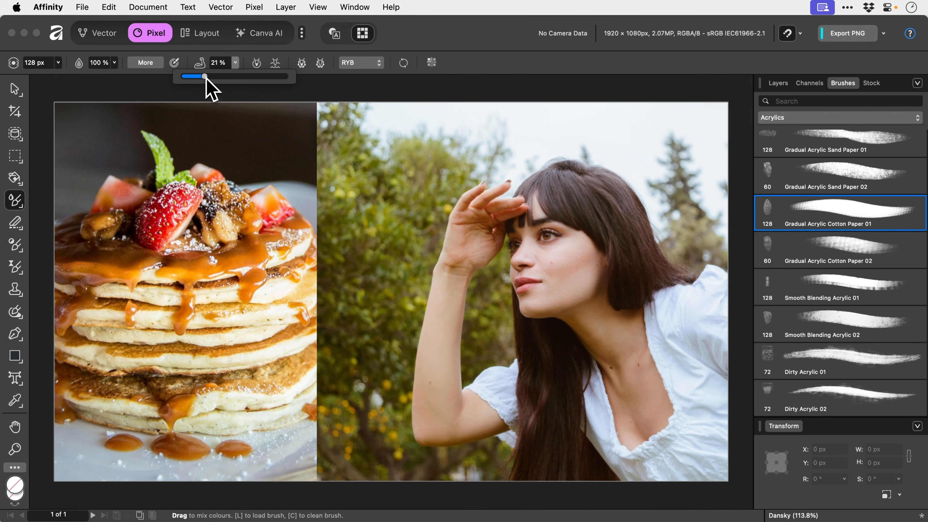
Step: Dab the Paint Mixer Brush beside the woman's raised forearm, resize the brush to 66.8 px, and show the layer list
click(430, 299)
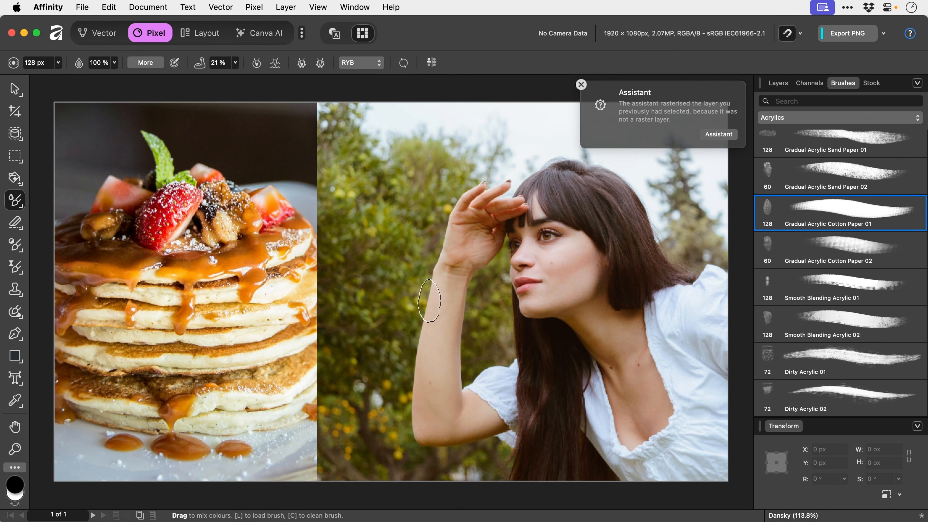
key(bracketright)
key(bracketright)
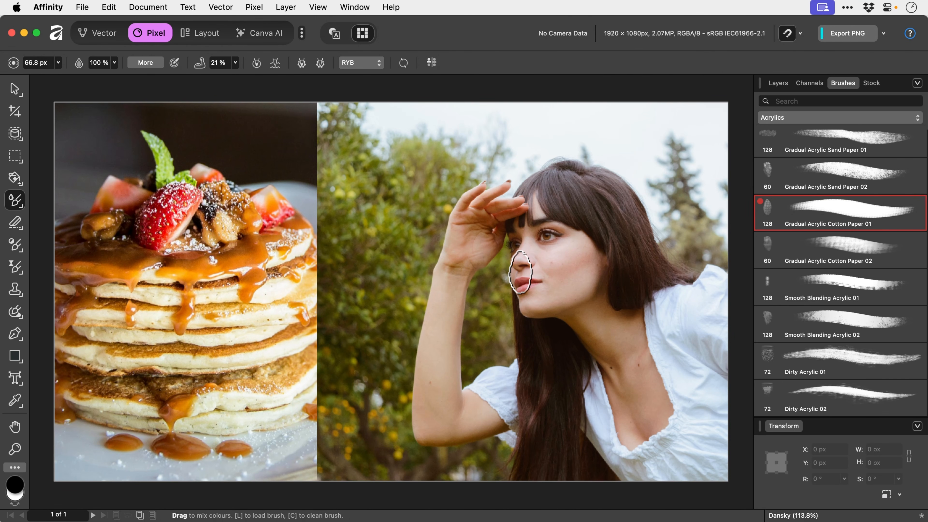
click(776, 85)
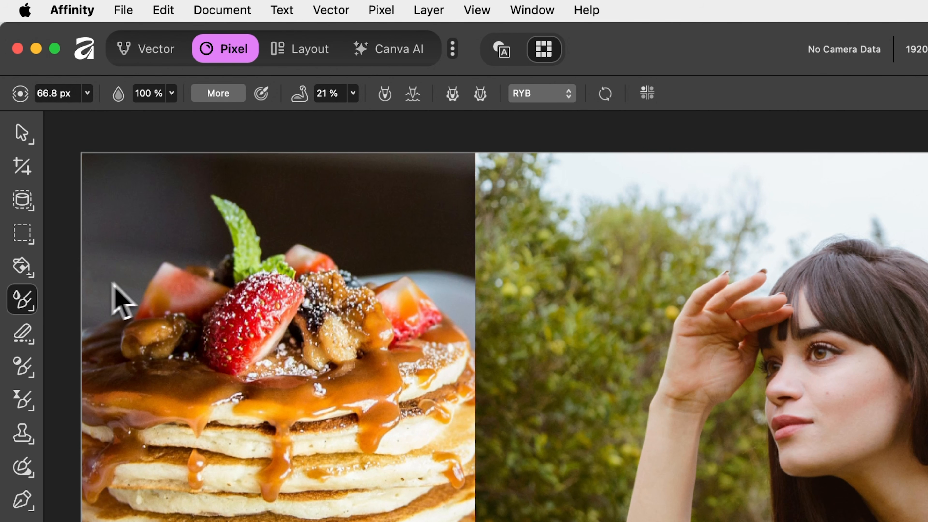
Step: Try recolouring the woman's raised arm in black with the Colour Replacement Brush at 128 px
click(23, 301)
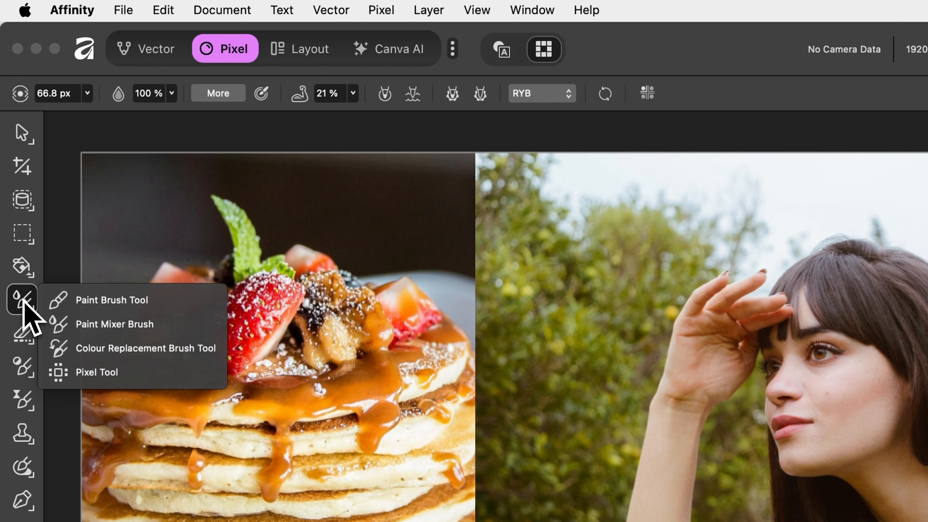
click(114, 349)
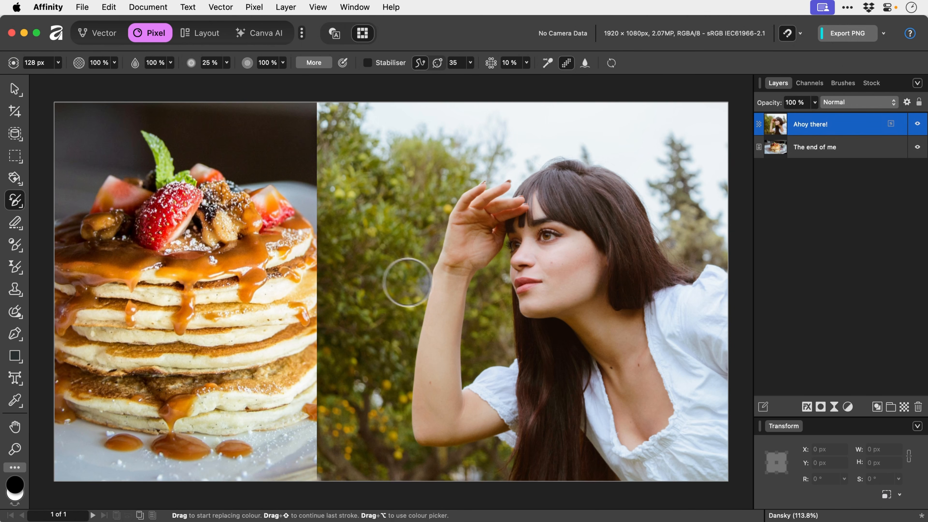
drag(612, 426, 665, 432)
mouse_move(443, 288)
mouse_down()
mouse_move(436, 327)
mouse_move(474, 190)
mouse_move(453, 306)
mouse_move(487, 247)
mouse_move(465, 337)
mouse_move(420, 371)
mouse_move(431, 315)
mouse_move(432, 379)
mouse_move(447, 387)
mouse_move(417, 404)
mouse_move(426, 416)
mouse_move(438, 390)
mouse_move(441, 404)
mouse_move(430, 391)
mouse_move(426, 410)
mouse_move(434, 402)
mouse_move(435, 416)
mouse_move(486, 409)
mouse_up()
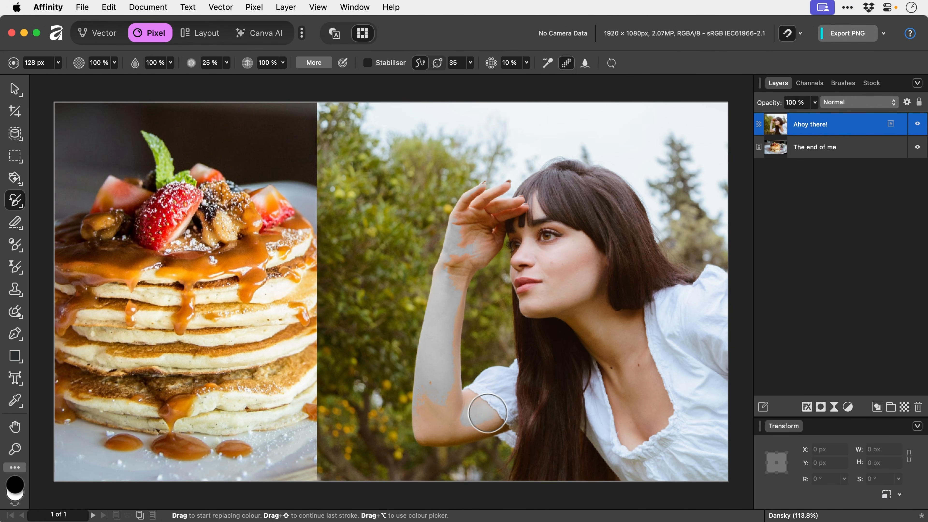
mouse_move(559, 262)
mouse_down()
mouse_move(553, 297)
mouse_move(567, 298)
mouse_move(583, 274)
mouse_move(571, 239)
mouse_move(554, 261)
mouse_up()
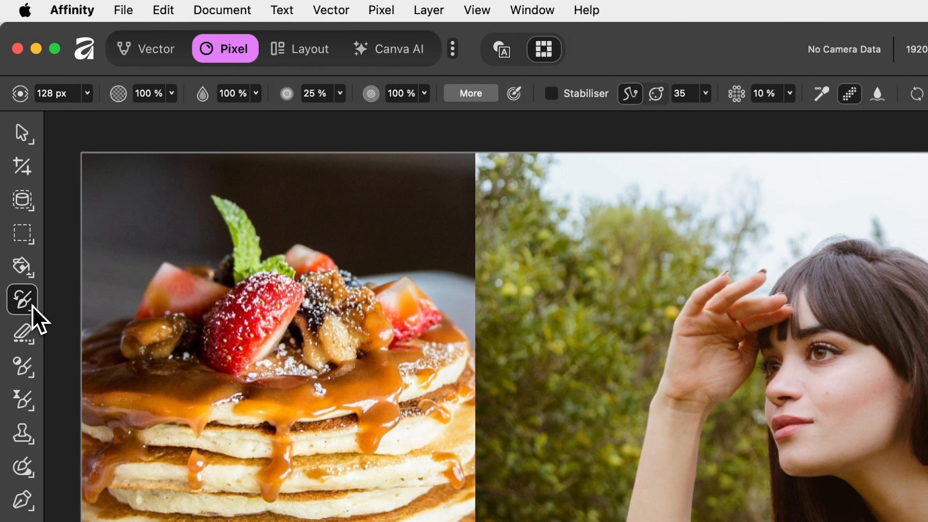
Step: Draw crossing horizontal and vertical 1 px black lines over the portrait with the Pixel Tool, and undo both
click(15, 200)
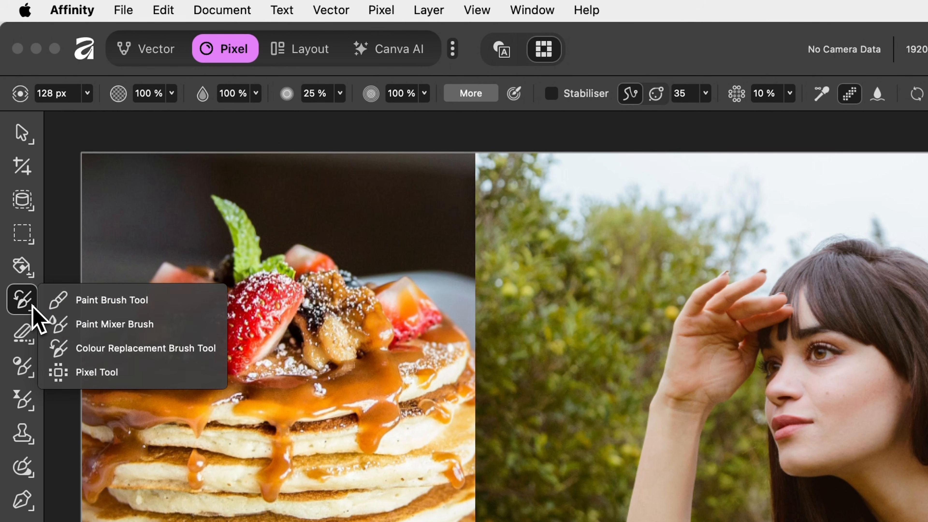
click(114, 376)
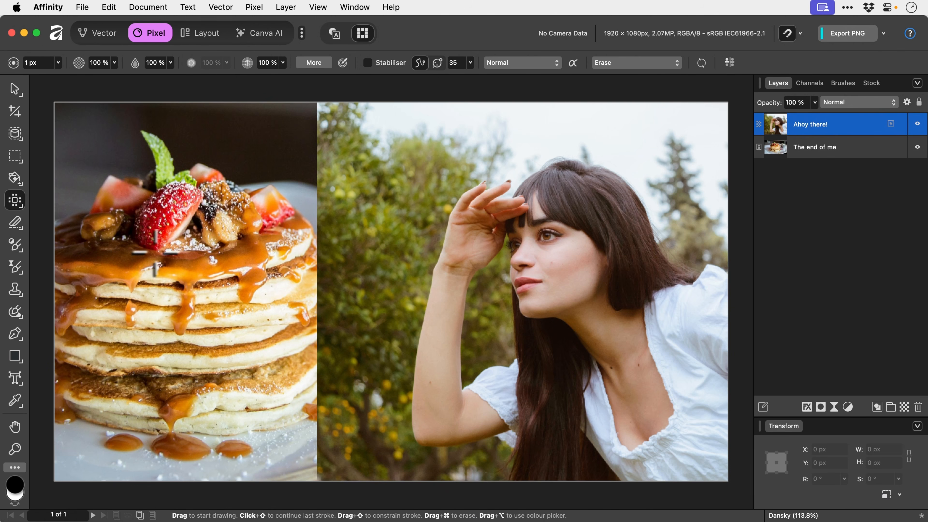
drag(226, 378, 799, 378)
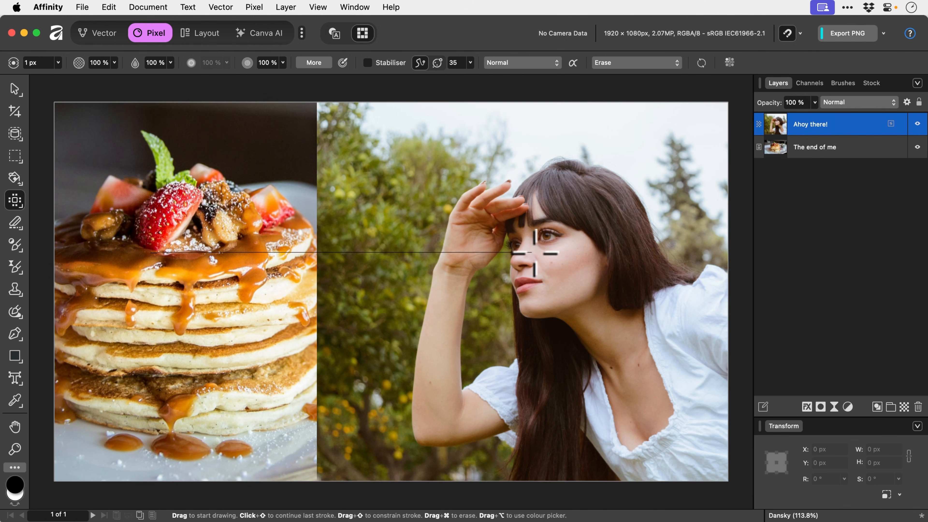
drag(427, 189, 427, 345)
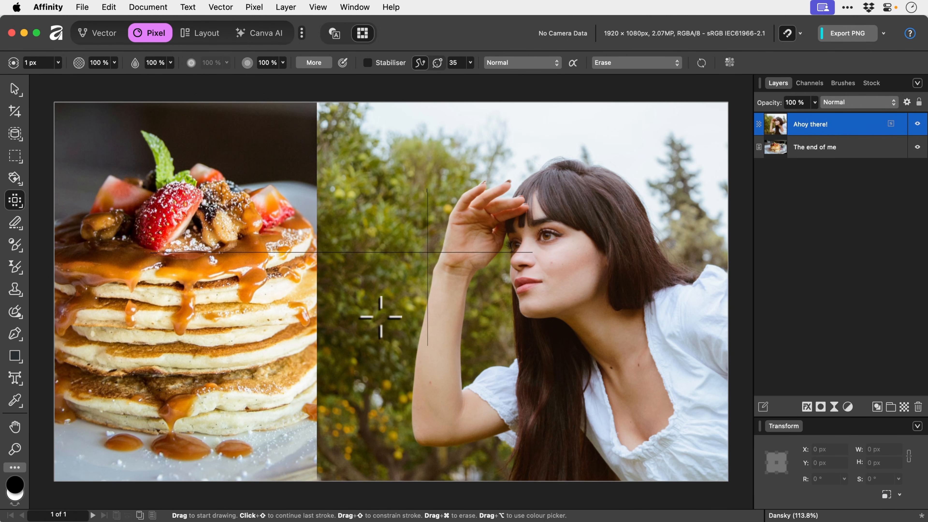
key(super+z)
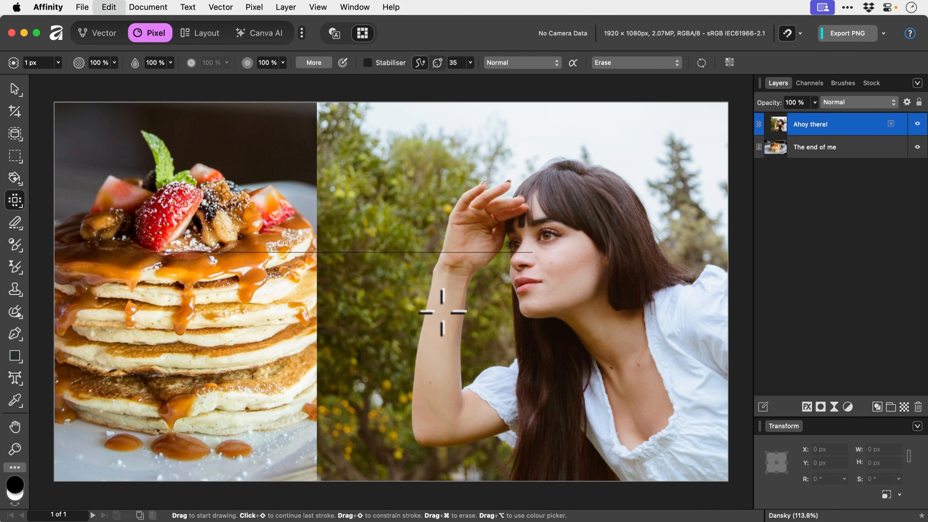
key(super+z)
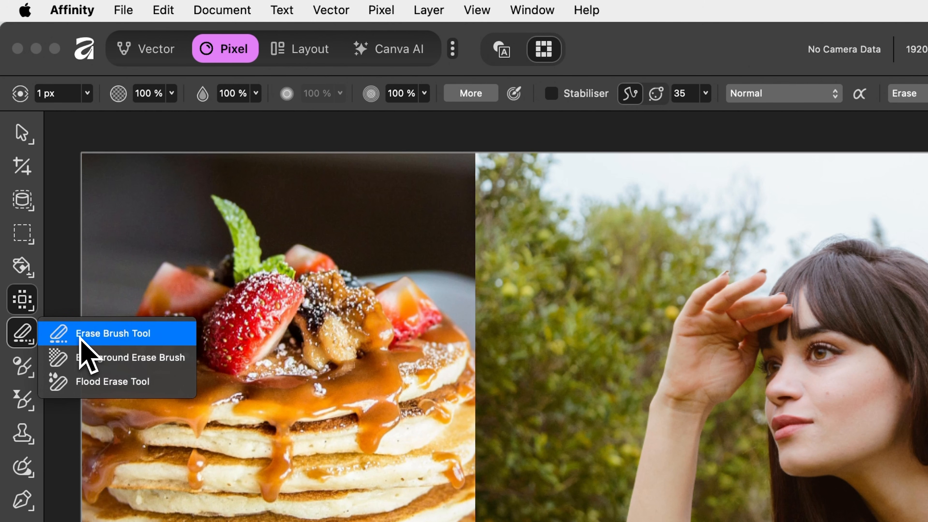
Step: Erase a looping stroke over the pancakes on the "The end of me" layer with the 64 px Erase Brush, and undo it
click(81, 339)
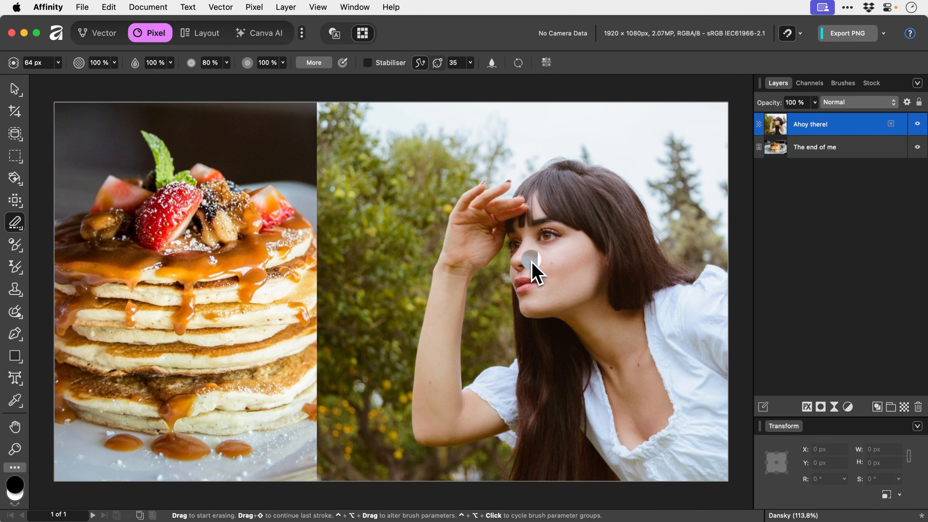
click(805, 154)
mouse_move(216, 275)
mouse_down()
mouse_move(190, 305)
mouse_move(200, 247)
mouse_move(162, 325)
mouse_move(193, 207)
mouse_move(142, 246)
mouse_up()
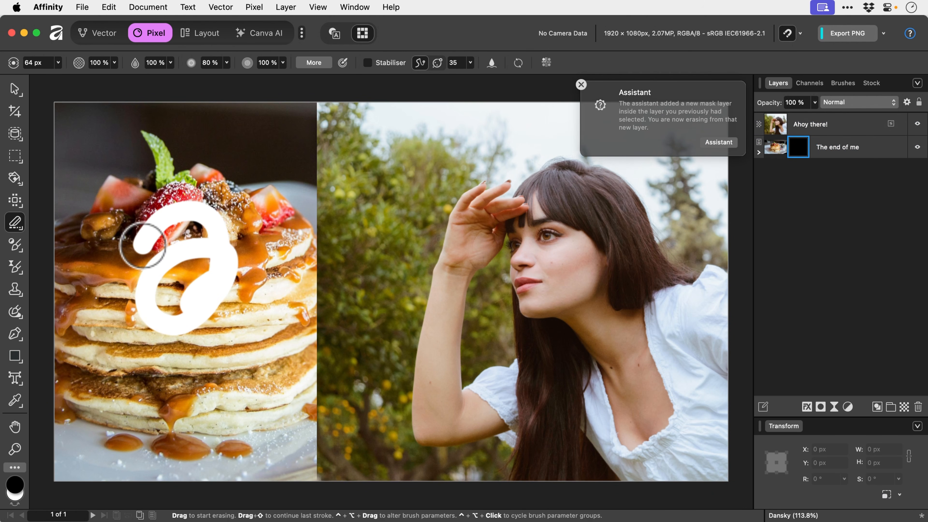
key(super+z)
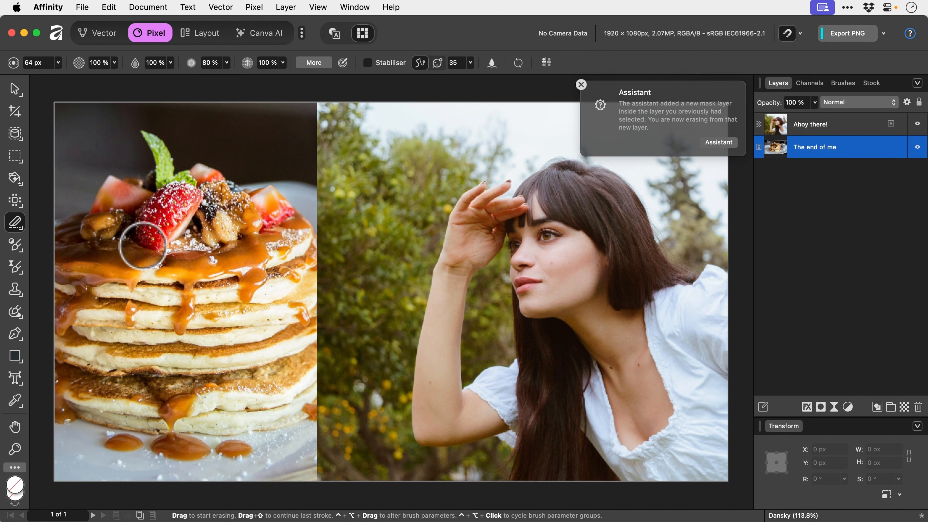
Step: Erase zigzag strokes across the woman's face and arm on the "Ahoy there!" layer, and undo them
click(851, 129)
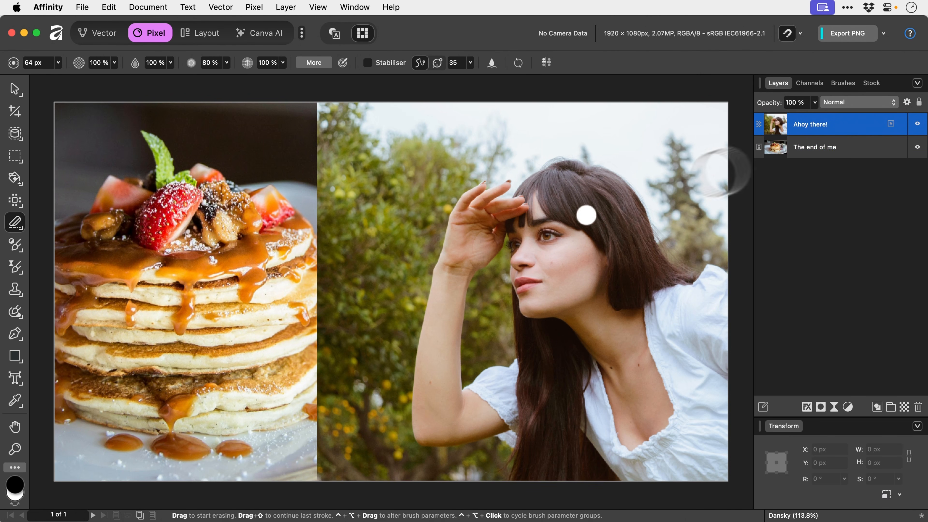
mouse_move(410, 248)
mouse_down()
mouse_move(396, 267)
mouse_move(440, 232)
mouse_move(489, 223)
mouse_move(432, 311)
mouse_up()
mouse_move(534, 215)
mouse_down()
mouse_move(522, 327)
mouse_move(530, 366)
mouse_move(402, 387)
mouse_up()
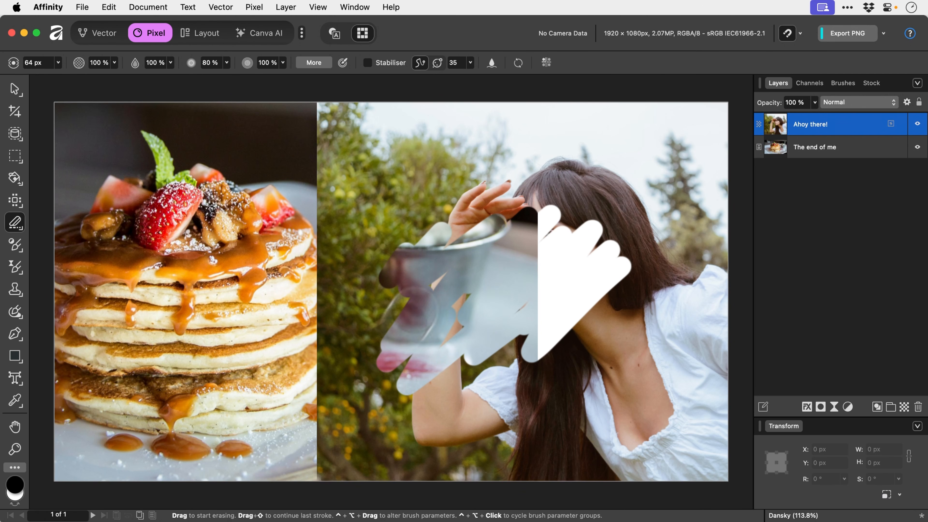
key(super+z)
key(super+z)
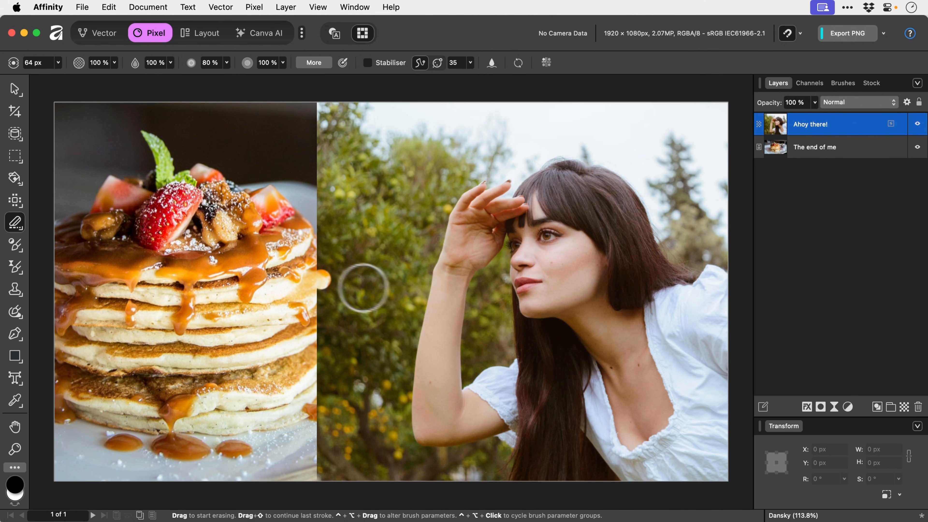
Step: Try the Background Erase Brush on the foliage and the sky of the portrait, undoing each stroke
click(23, 224)
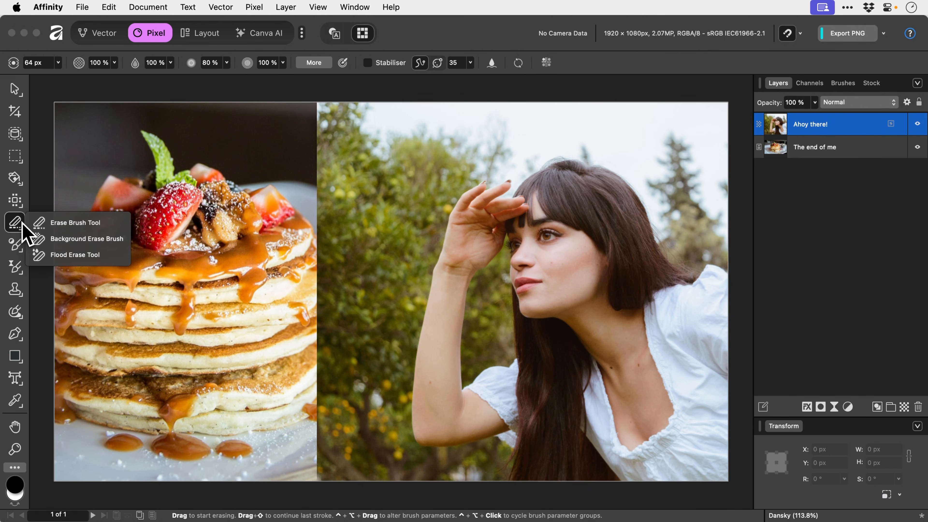
click(77, 241)
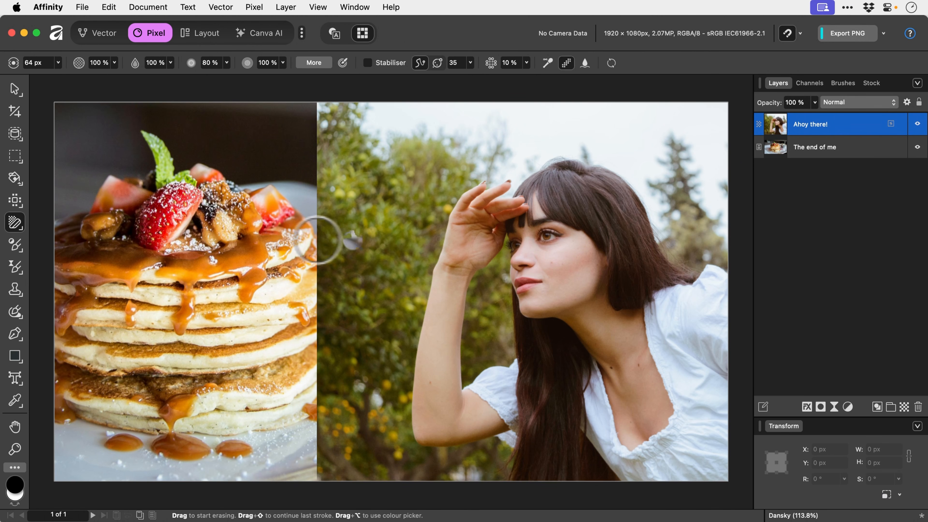
mouse_move(406, 242)
mouse_down()
mouse_move(407, 260)
mouse_move(418, 271)
mouse_move(460, 201)
mouse_move(433, 209)
mouse_move(426, 196)
mouse_move(401, 188)
mouse_move(379, 211)
mouse_move(367, 261)
mouse_move(373, 294)
mouse_move(416, 216)
mouse_up()
key(super+z)
mouse_move(524, 150)
mouse_down()
mouse_move(545, 137)
mouse_move(560, 145)
mouse_move(612, 137)
mouse_move(642, 155)
mouse_move(661, 219)
mouse_move(646, 176)
mouse_move(658, 148)
mouse_move(613, 133)
mouse_move(530, 129)
mouse_move(577, 112)
mouse_move(635, 120)
mouse_move(529, 120)
mouse_move(555, 107)
mouse_move(502, 116)
mouse_up()
key(super+z)
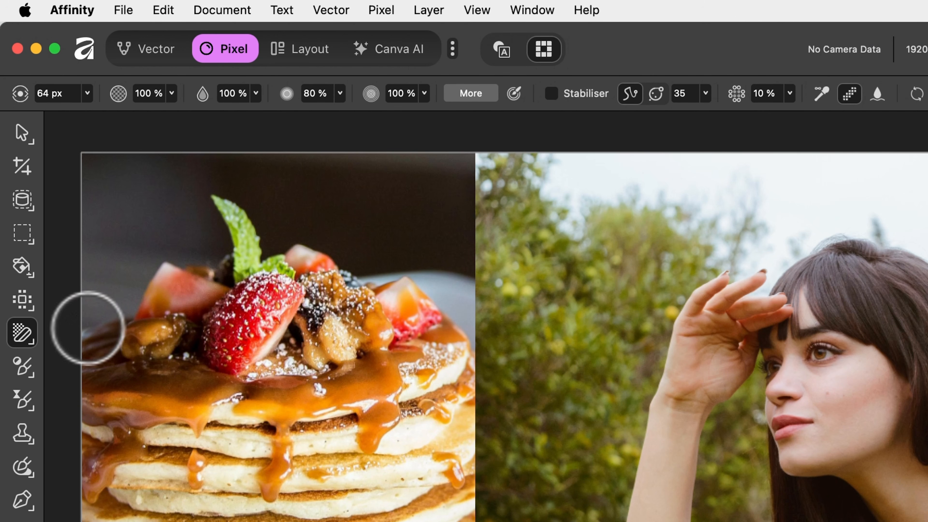
Step: Remove the portrait's sky with the Flood Erase Tool at 20% tolerance, and undo it
click(33, 342)
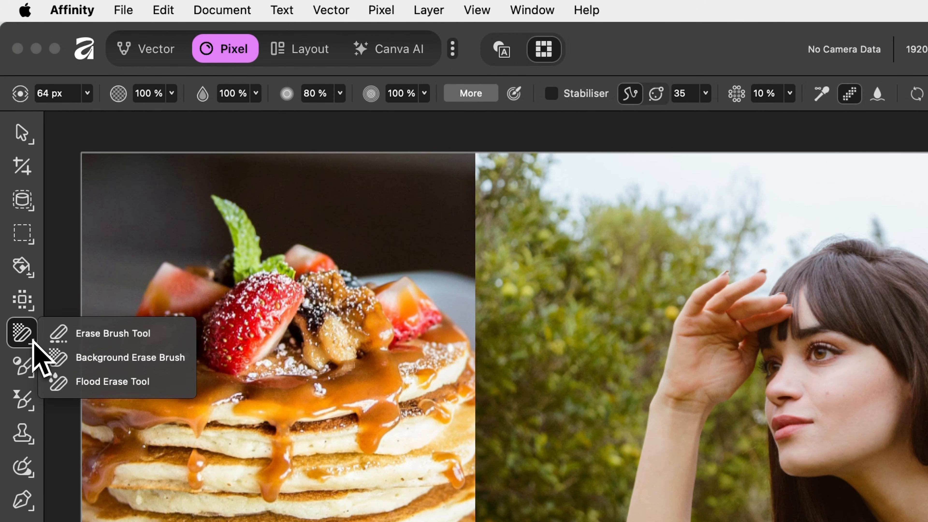
click(84, 384)
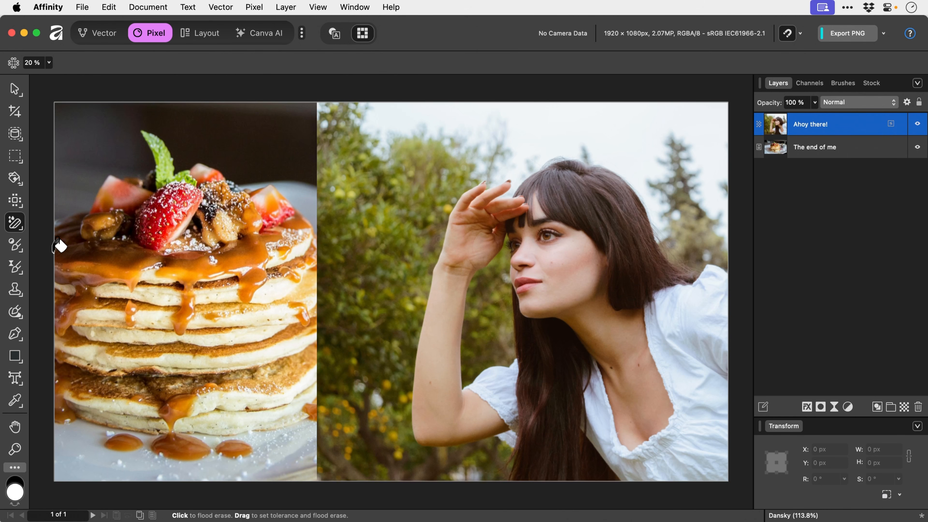
click(637, 123)
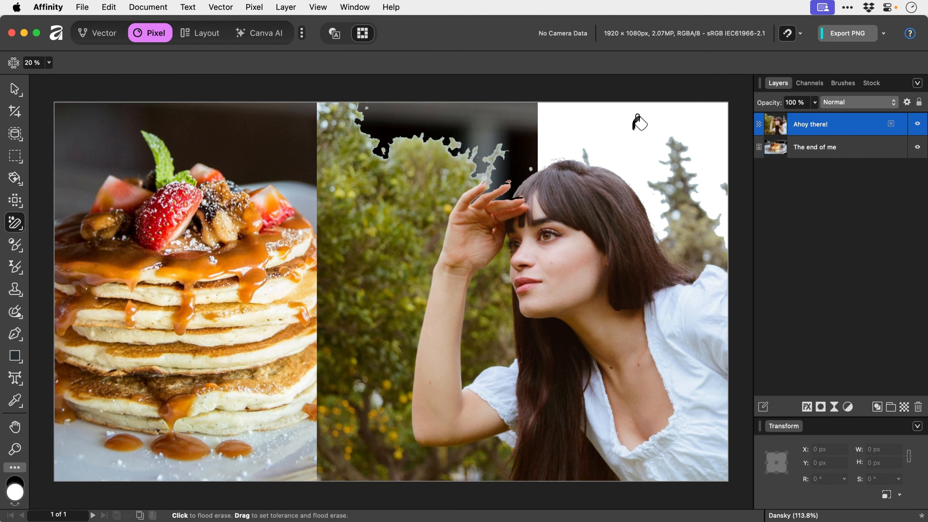
key(super+z)
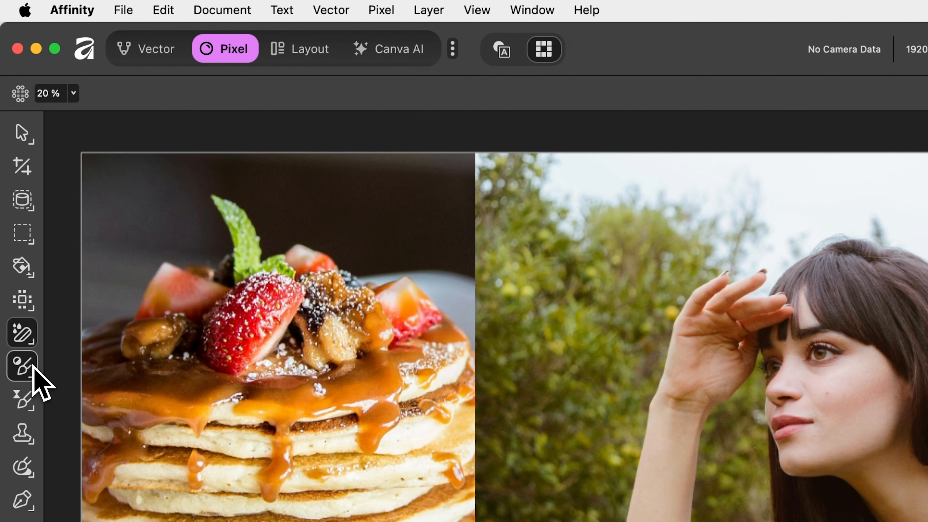
Step: Activate the Adjustment Brush Tool and set its adjustment type to Exposure
click(32, 367)
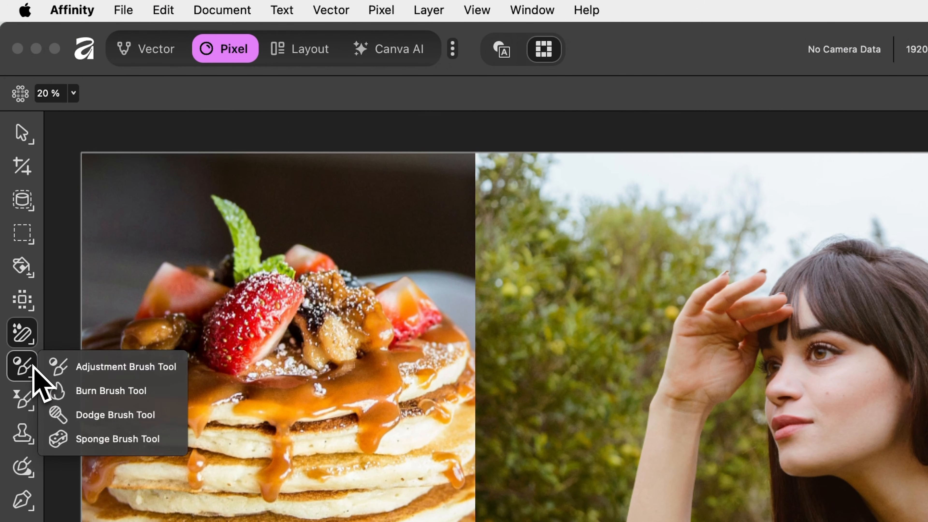
click(105, 367)
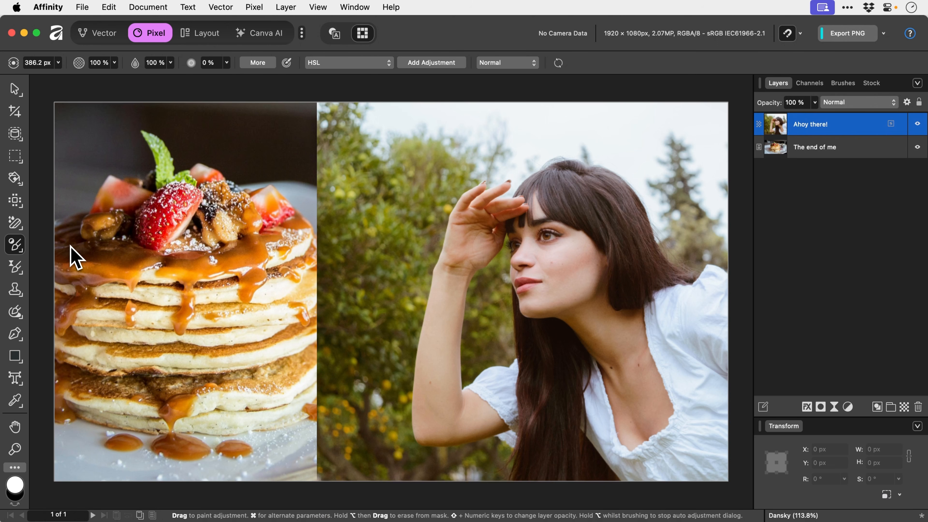
click(354, 64)
mouse_move(359, 11)
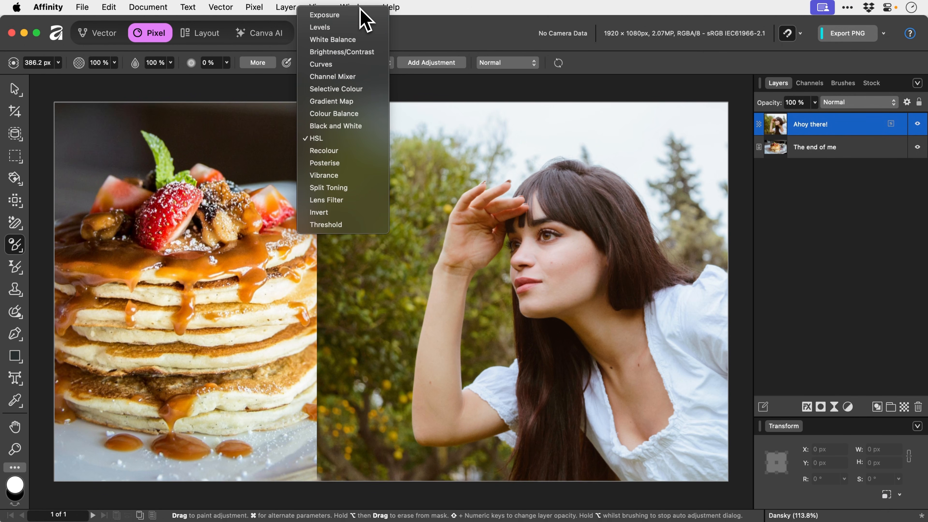
click(359, 16)
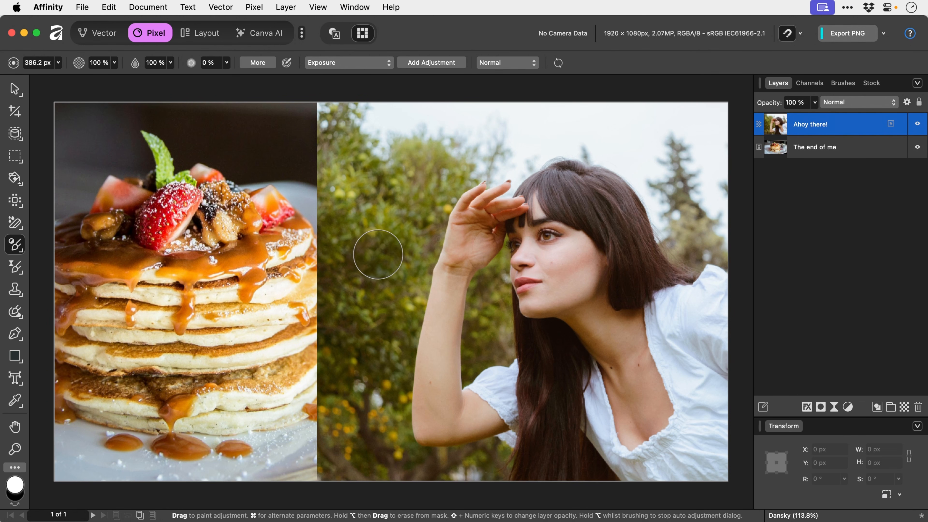
click(383, 253)
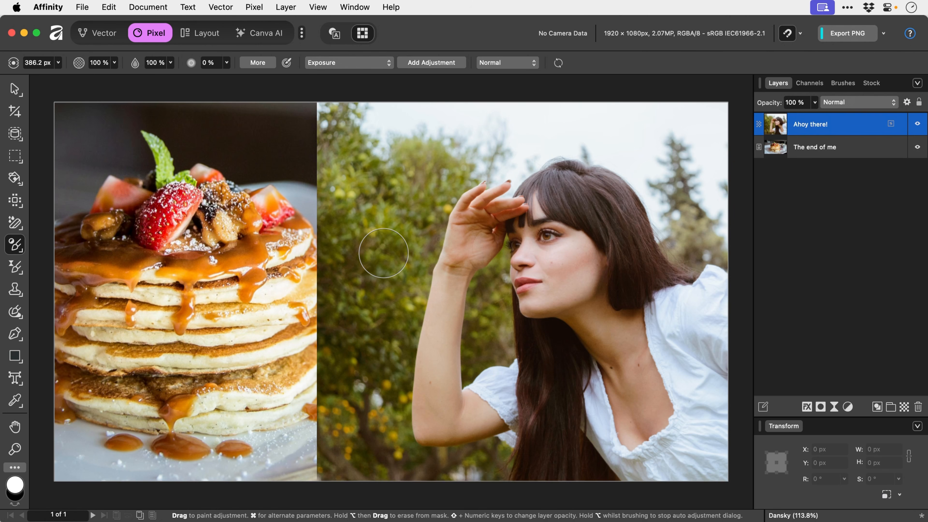
click(384, 253)
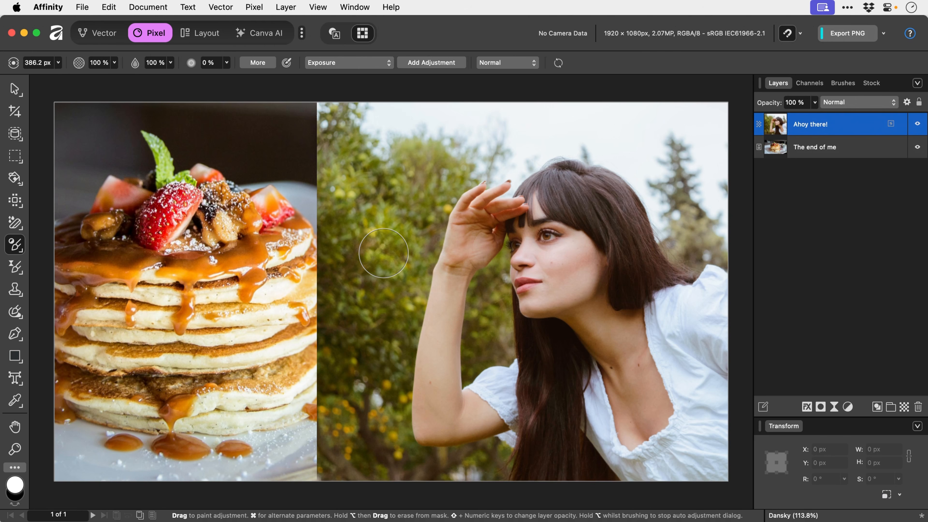
super+click(385, 252)
super+click(387, 253)
super+click(391, 247)
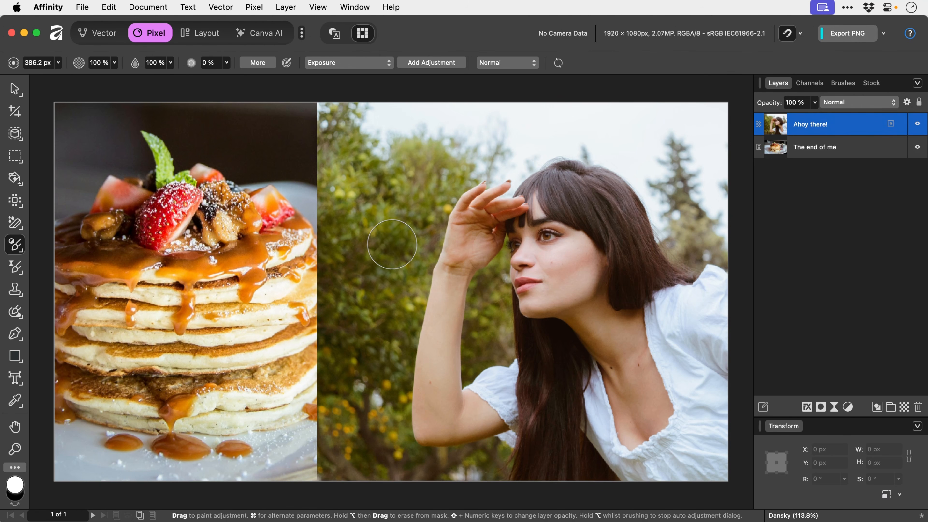
click(392, 244)
super+click(392, 244)
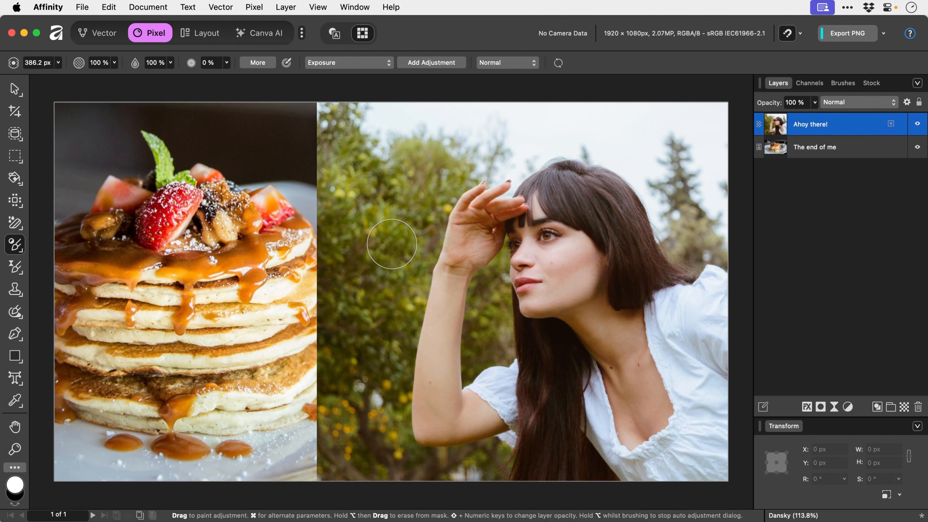
super+click(392, 244)
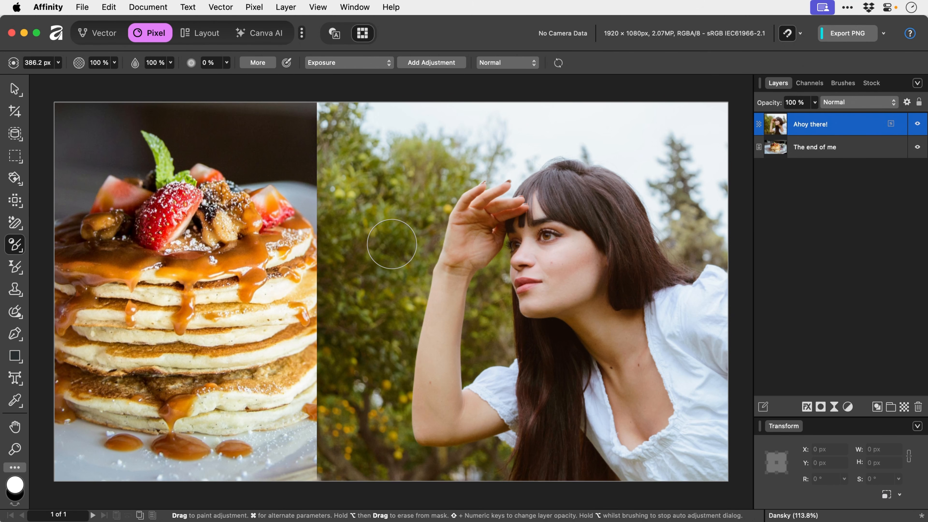
Step: Paint an Exposure adjustment over the foliage beside the woman, raise its exposure to about 2.145, and delete the adjustment
mouse_move(395, 237)
mouse_down()
mouse_move(366, 345)
mouse_move(369, 179)
mouse_move(354, 411)
mouse_move(365, 449)
mouse_move(409, 320)
mouse_move(392, 244)
mouse_up()
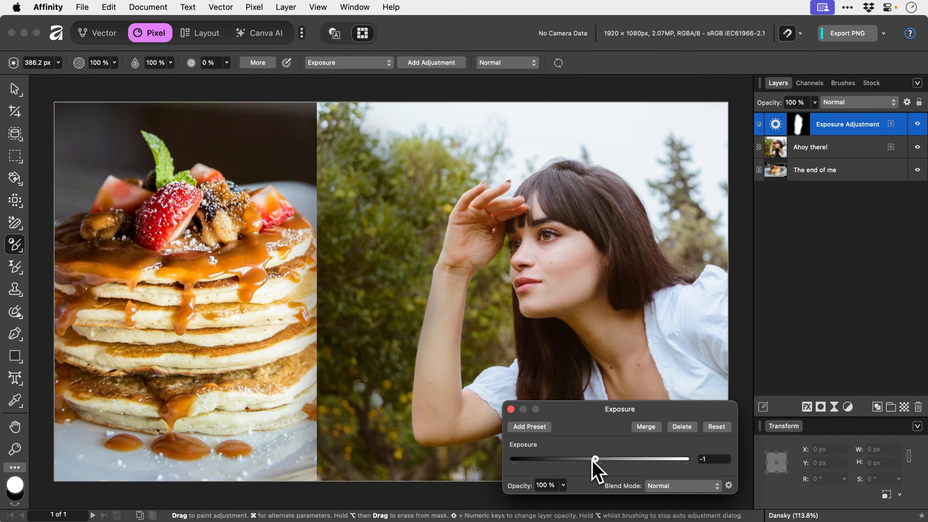
drag(595, 459, 615, 466)
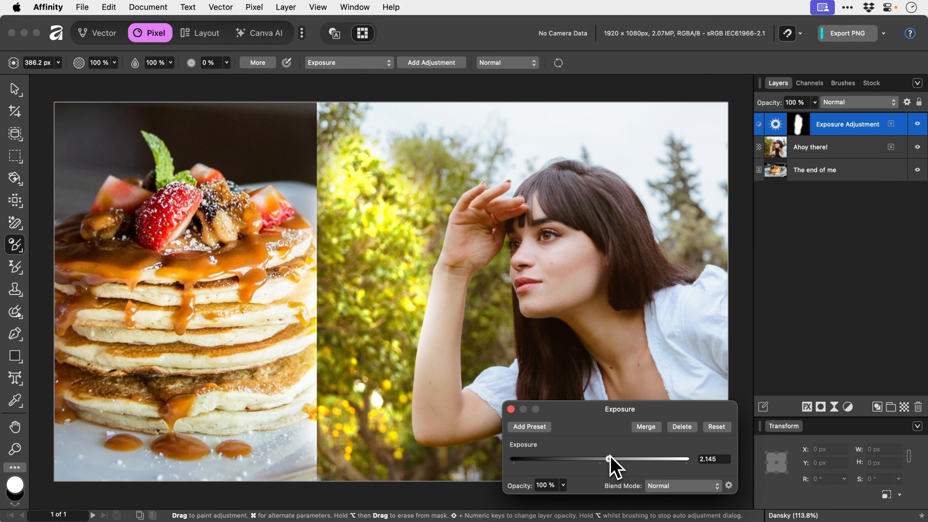
click(681, 426)
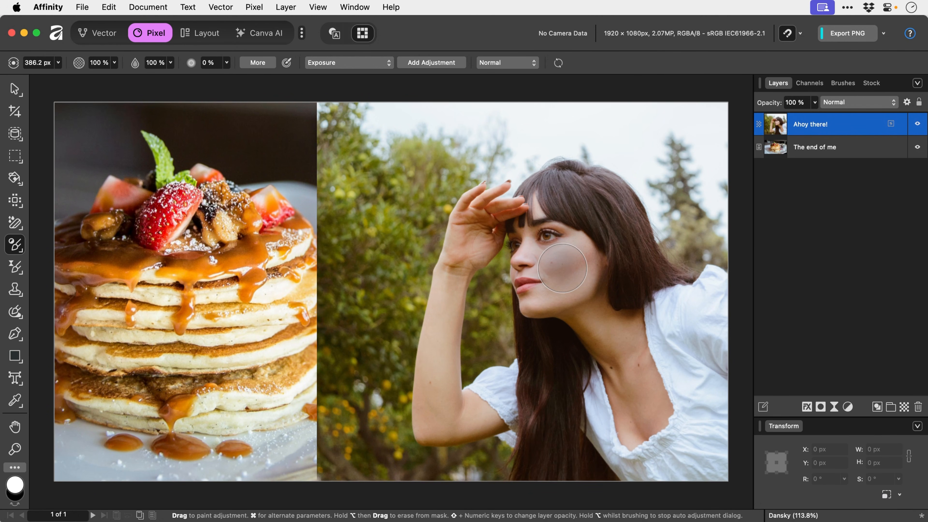
Step: Paint an Exposure adjustment over the woman's face, hair and raised arm, and undo it
mouse_move(559, 265)
mouse_down()
mouse_move(536, 262)
mouse_move(542, 252)
mouse_move(634, 282)
mouse_move(568, 176)
mouse_up()
mouse_move(518, 241)
mouse_down()
mouse_move(449, 238)
mouse_move(462, 275)
mouse_move(435, 420)
mouse_up()
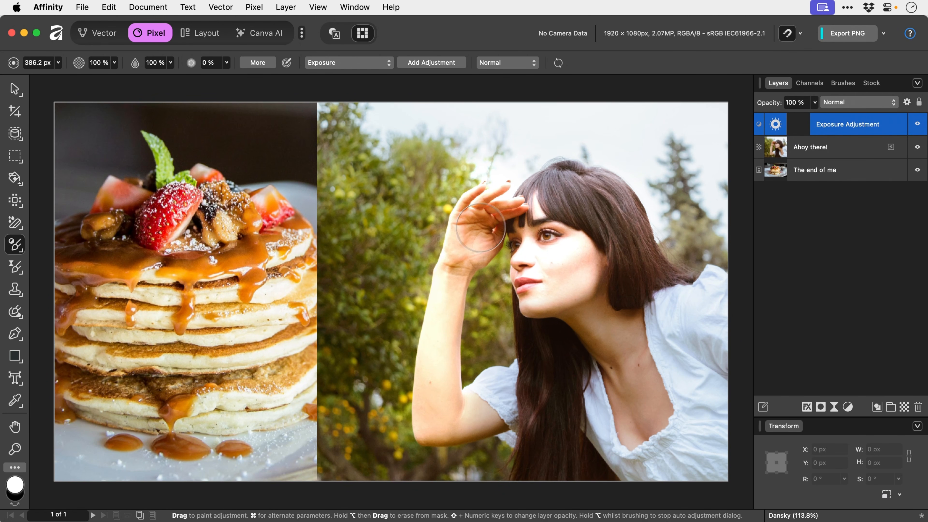
mouse_move(561, 196)
mouse_down()
mouse_move(635, 240)
mouse_move(623, 280)
mouse_move(608, 283)
mouse_move(565, 213)
mouse_up()
key(super+z)
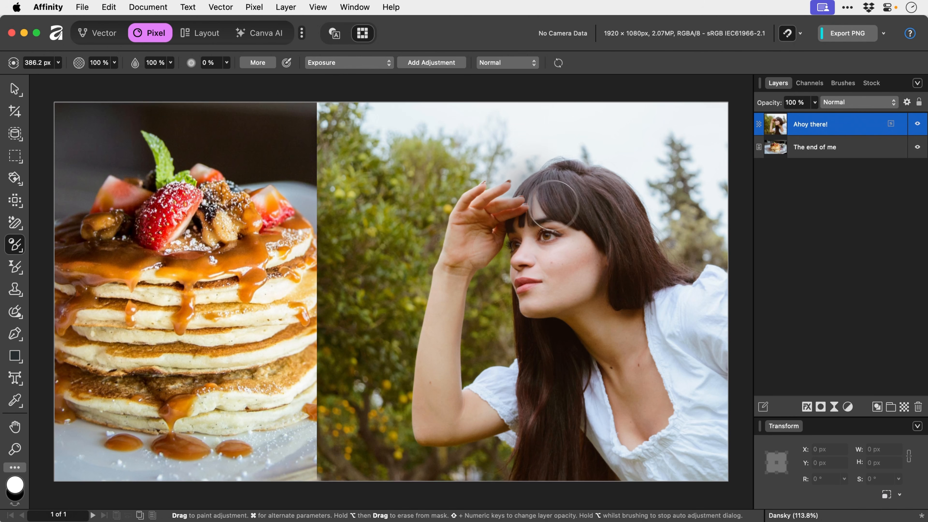
Step: Switch the adjustment brush to HSL, try 50% saturation on the foliage and -70% on the woman, and discard both adjustments
click(365, 64)
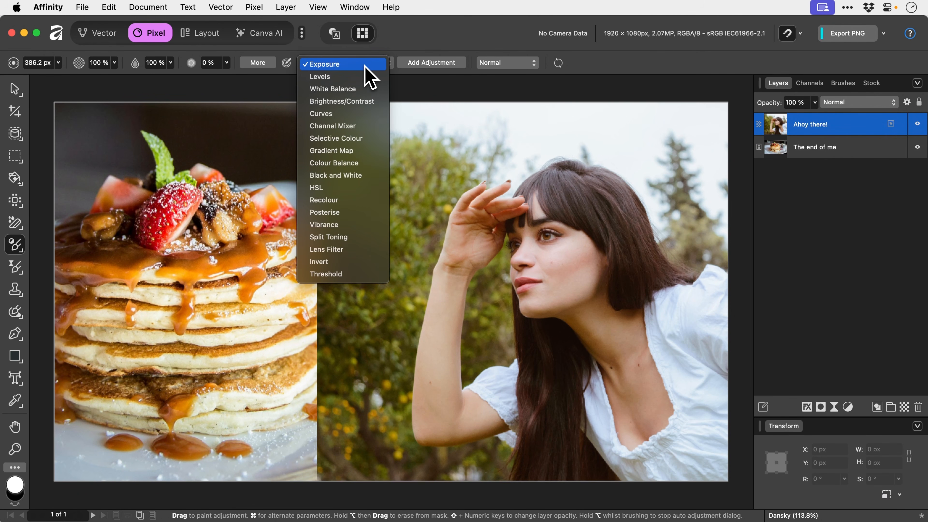
click(354, 188)
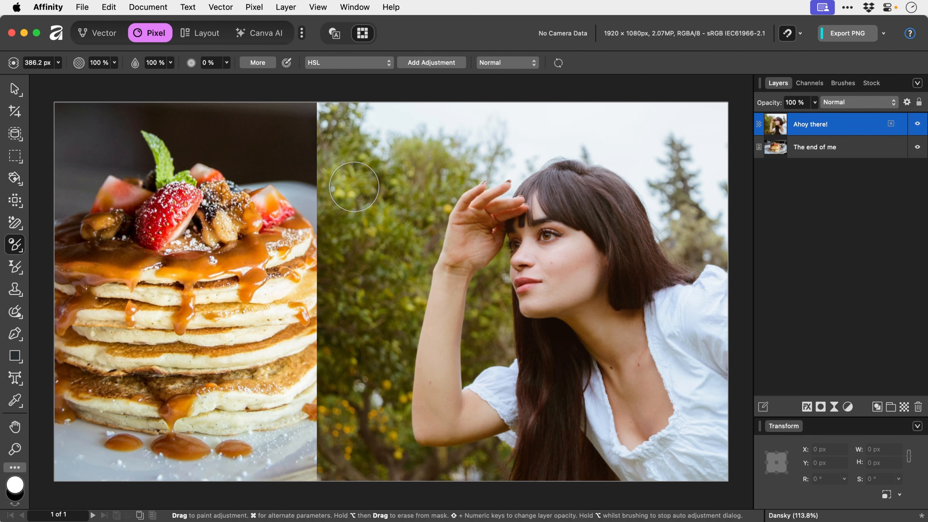
mouse_move(354, 187)
mouse_down()
mouse_move(384, 234)
mouse_move(365, 292)
mouse_move(384, 249)
mouse_move(382, 354)
mouse_move(425, 216)
mouse_up()
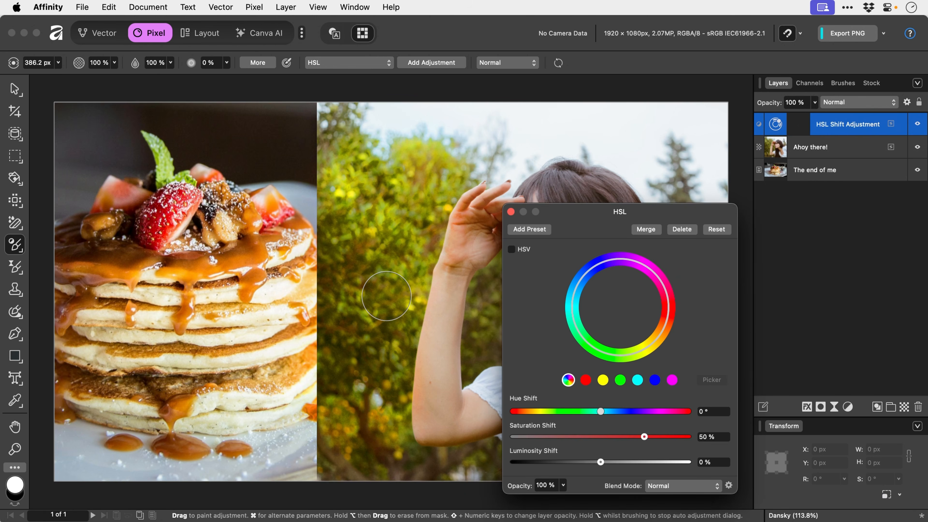
key(Escape)
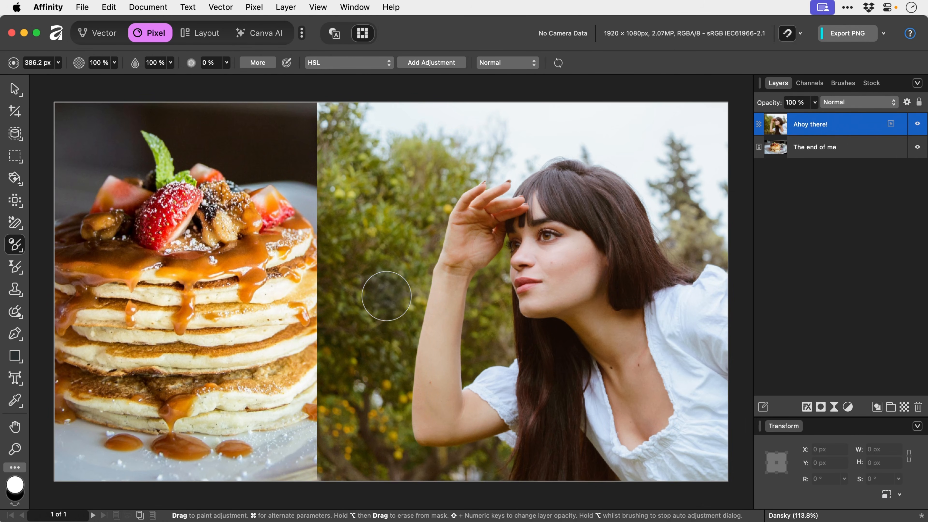
mouse_move(571, 253)
mouse_down()
mouse_move(561, 277)
mouse_move(577, 220)
mouse_move(499, 293)
mouse_move(434, 278)
mouse_move(513, 317)
mouse_move(443, 338)
mouse_up()
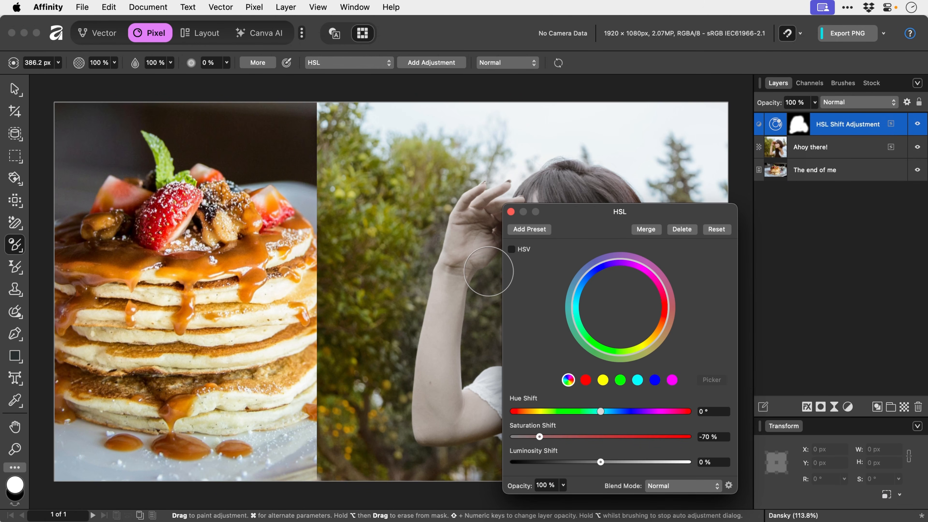
click(510, 212)
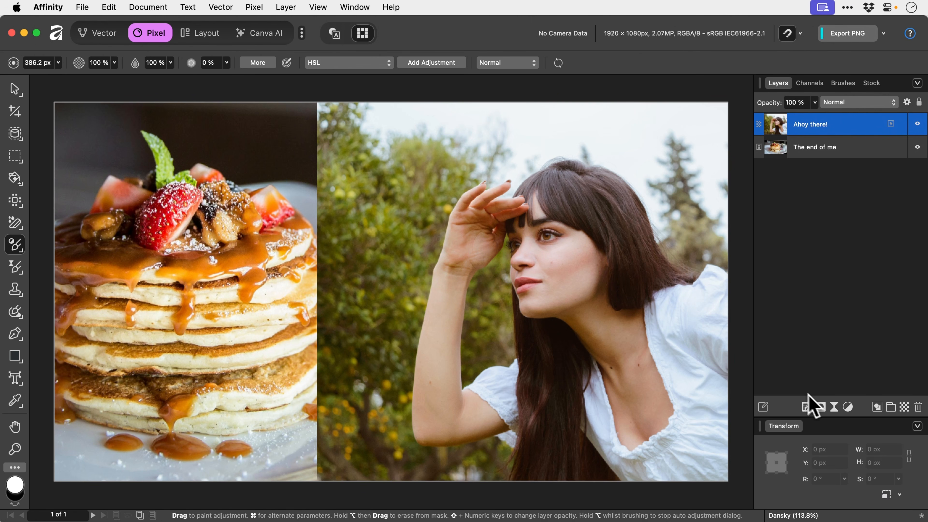
click(848, 410)
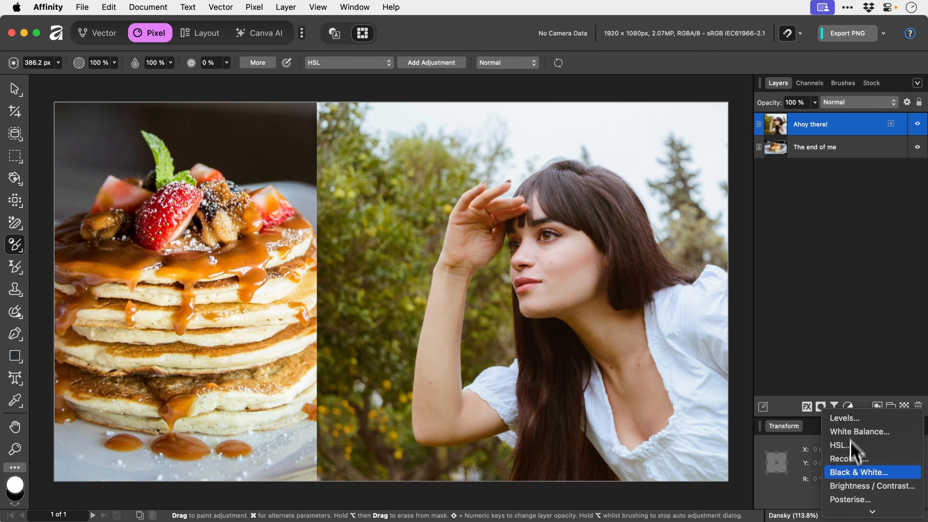
mouse_move(849, 512)
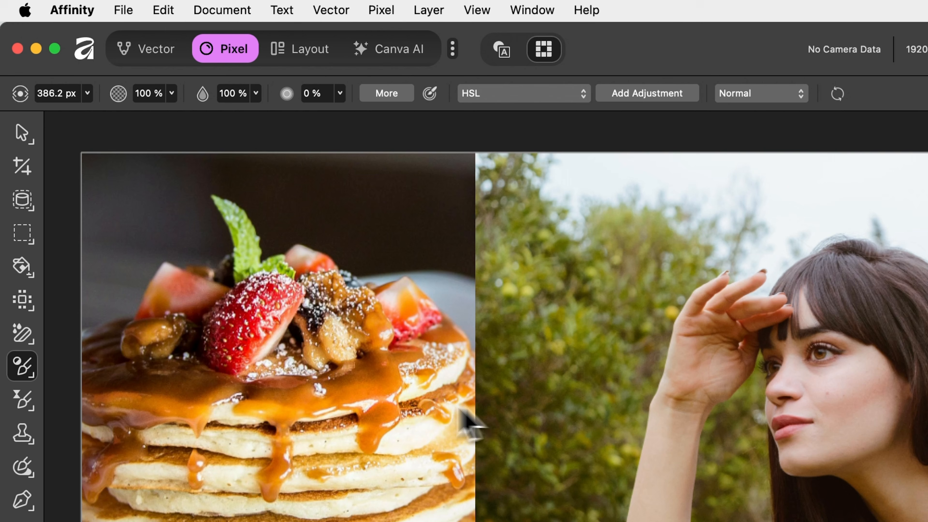
Step: Activate the Burn Brush Tool and darken the midtones across the woman's face with a 258.9 px brush
click(29, 371)
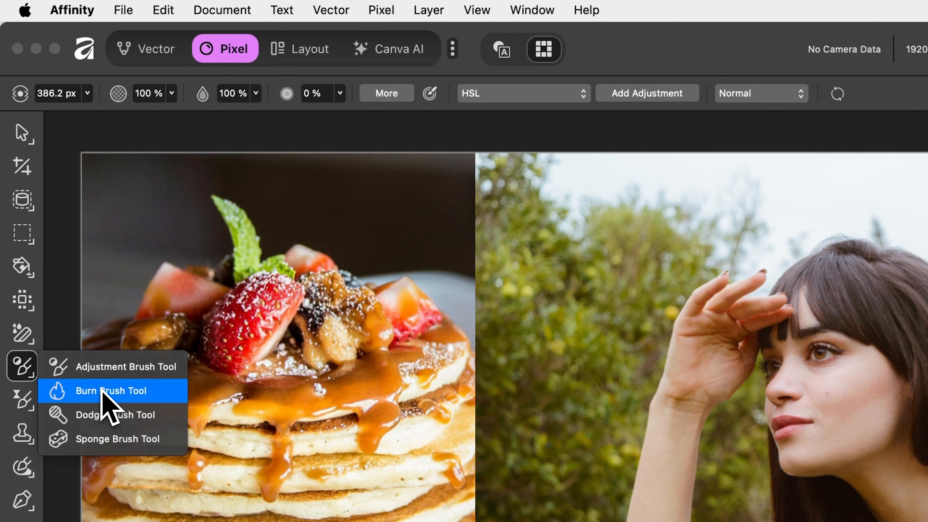
click(110, 390)
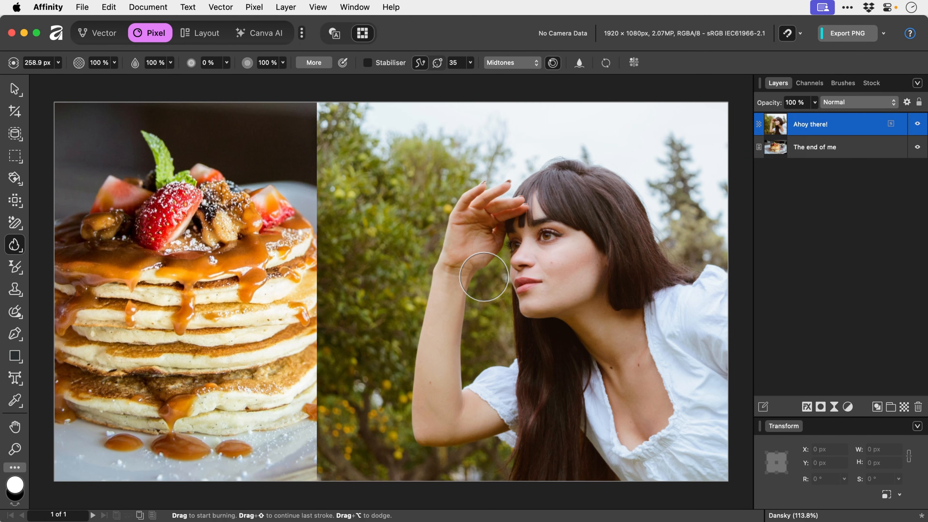
mouse_move(484, 277)
mouse_down()
mouse_move(495, 210)
mouse_move(482, 223)
mouse_move(438, 409)
mouse_move(507, 402)
mouse_move(535, 321)
mouse_move(601, 216)
mouse_move(633, 263)
mouse_up()
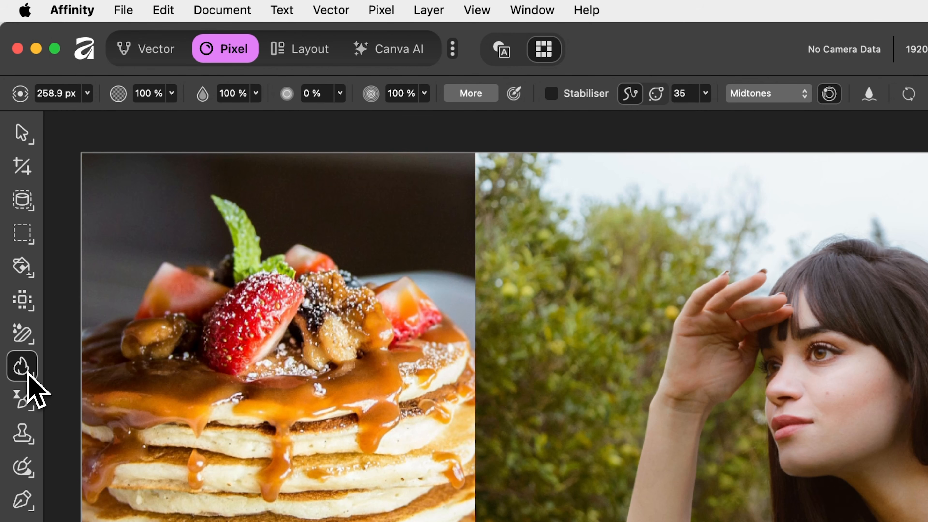
Step: Activate the Dodge Brush Tool and lighten the midtones on the woman's face, hand and forearm
click(16, 247)
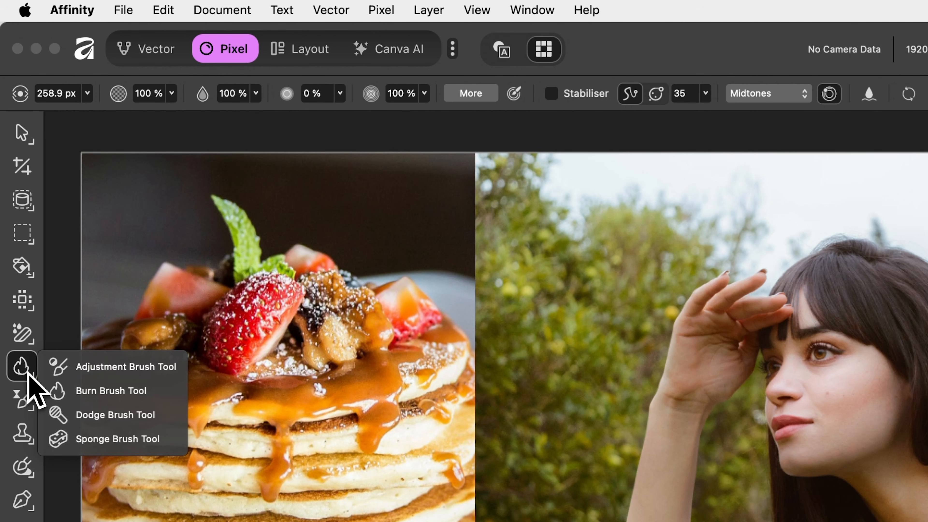
click(111, 415)
mouse_move(537, 263)
mouse_down()
mouse_move(543, 253)
mouse_move(584, 253)
mouse_move(561, 266)
mouse_up()
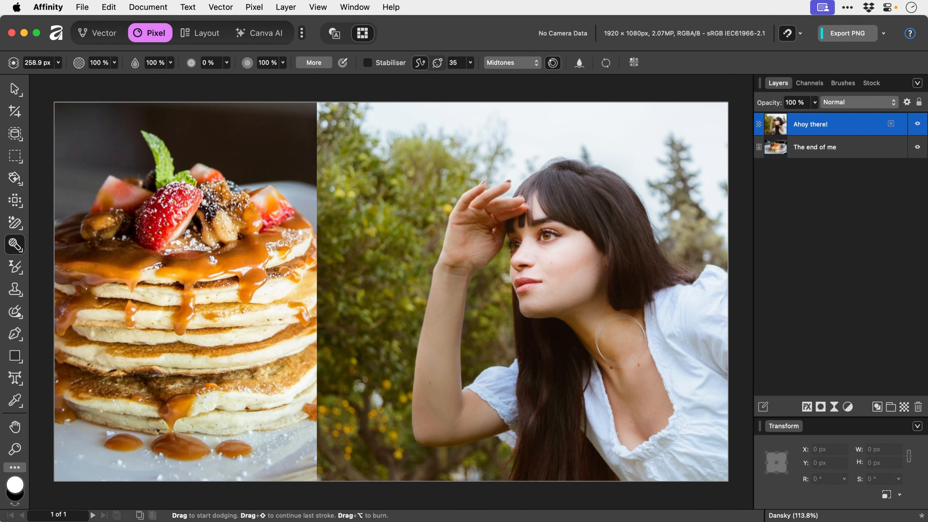
mouse_move(486, 239)
mouse_down()
mouse_move(454, 276)
mouse_move(458, 299)
mouse_move(443, 334)
mouse_up()
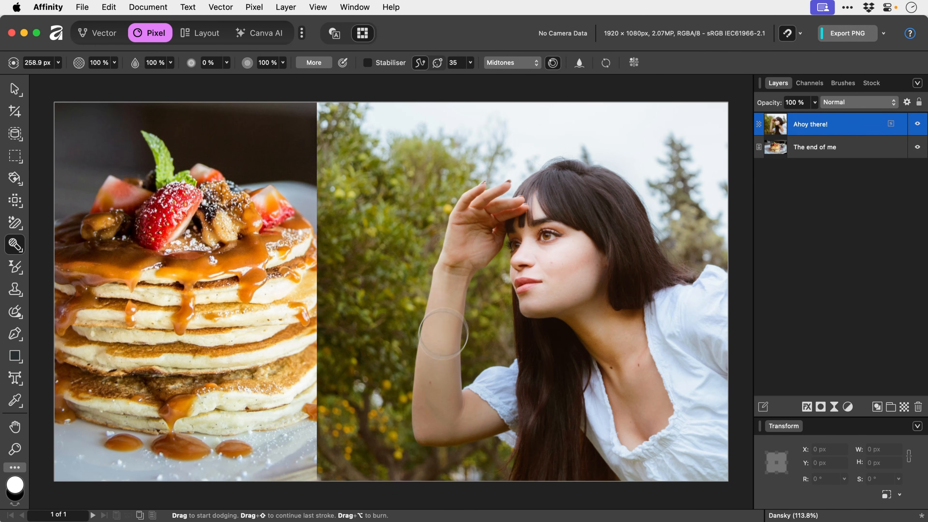
click(468, 238)
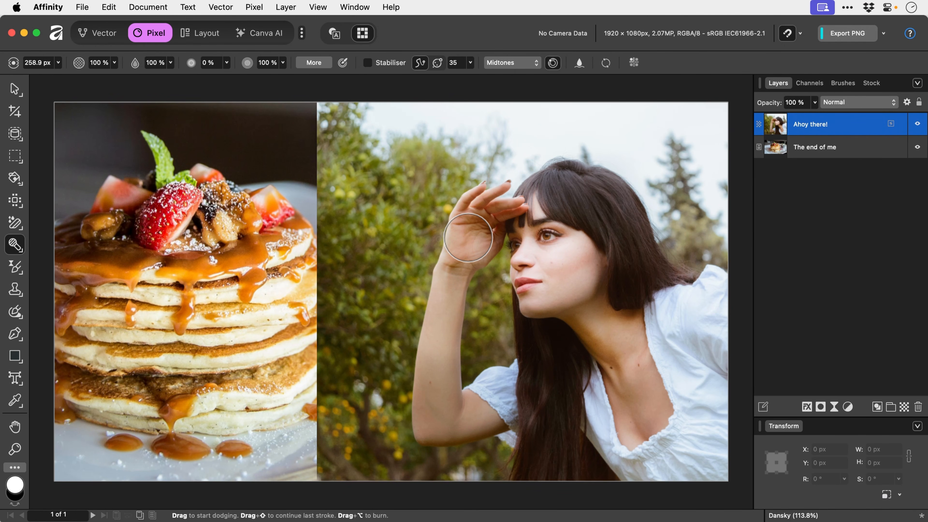
alt+click(468, 237)
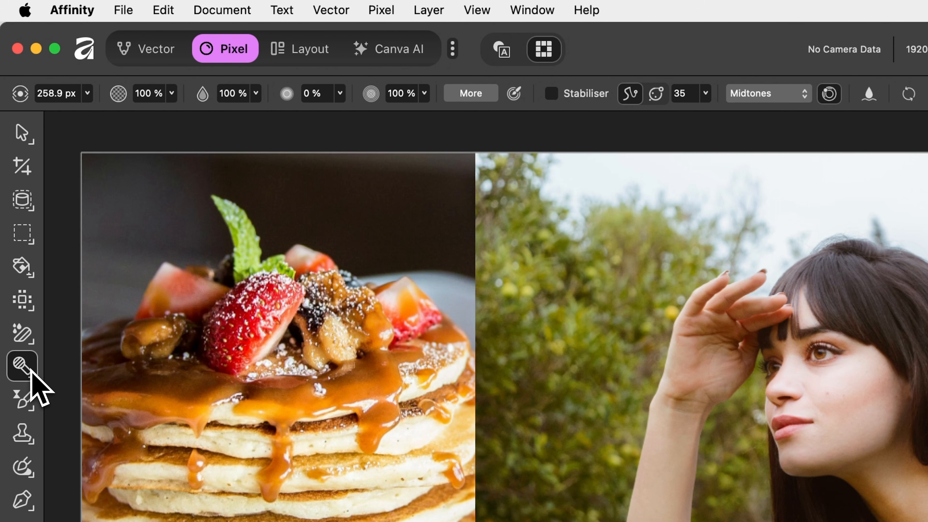
Step: Activate the Sponge Brush Tool, switch it to desaturate, and drain the colour from the woman's face and hand
click(21, 247)
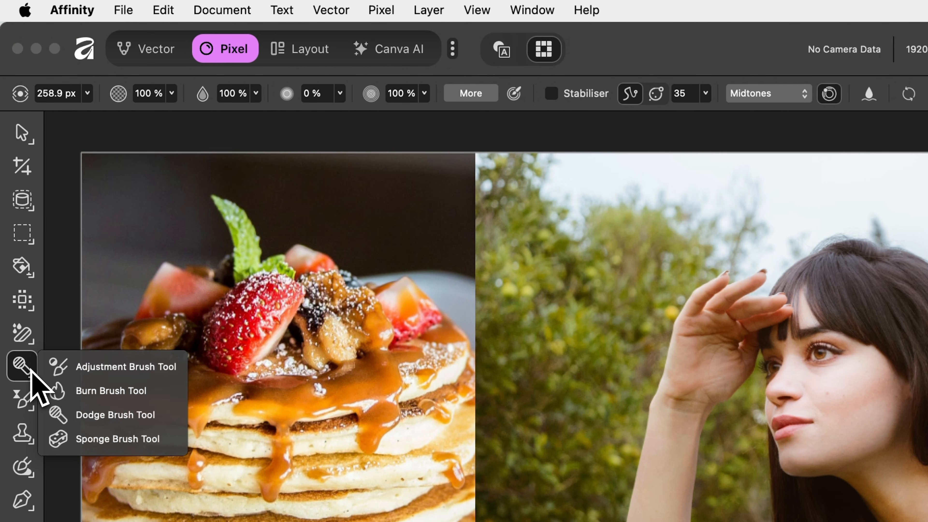
click(118, 439)
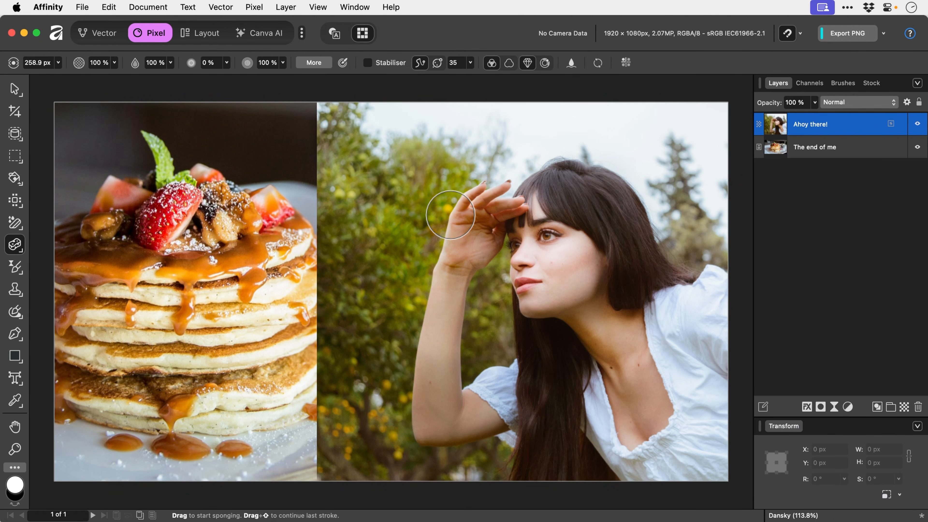
click(509, 65)
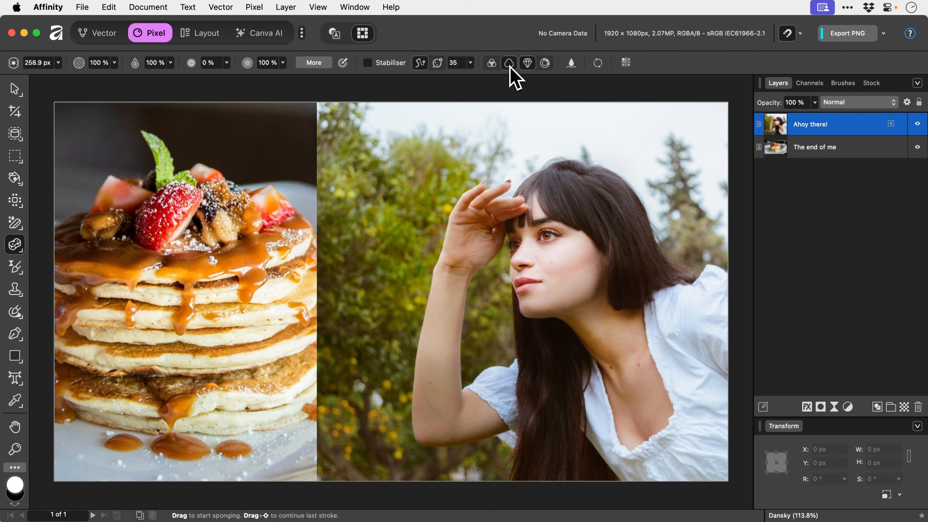
mouse_move(551, 190)
mouse_down()
mouse_move(548, 237)
mouse_move(541, 272)
mouse_move(564, 279)
mouse_move(551, 232)
mouse_move(458, 271)
mouse_move(451, 257)
mouse_move(454, 274)
mouse_move(493, 188)
mouse_move(501, 204)
mouse_move(461, 251)
mouse_up()
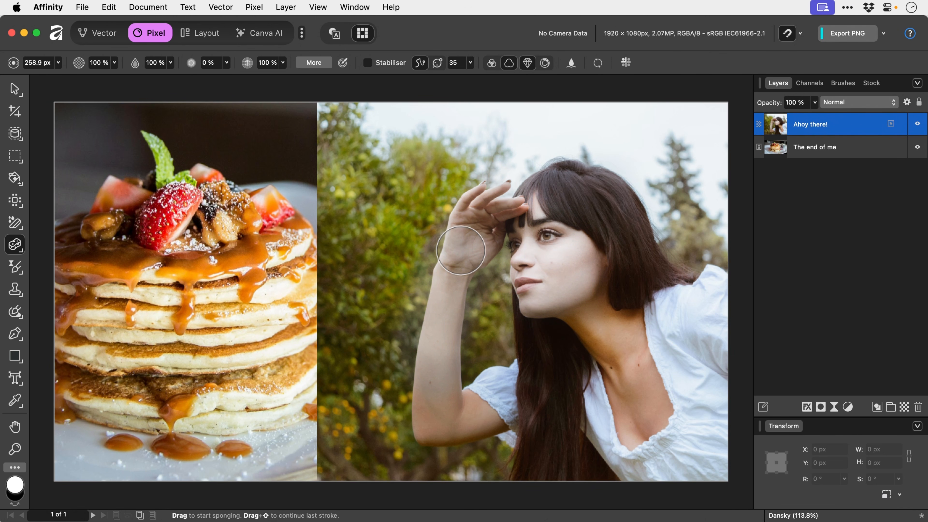
Step: Undo all the recent sponge, dodge, burn and adjustment brush edits to restore the original portrait layer
key(super+z)
key(super+z)
key(super+z)
key(super+z)
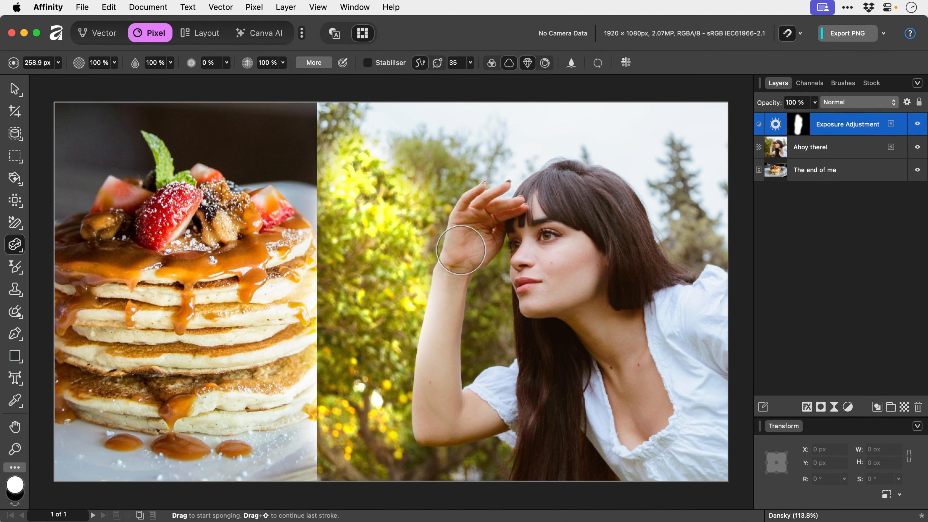
key(super+z)
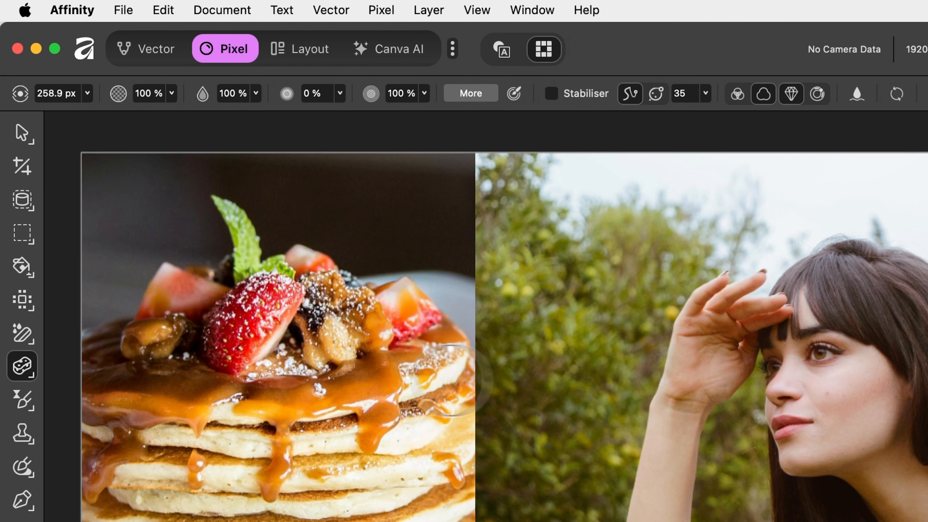
Step: Activate the Filter Brush Tool and choose Glitch as its filter
click(26, 401)
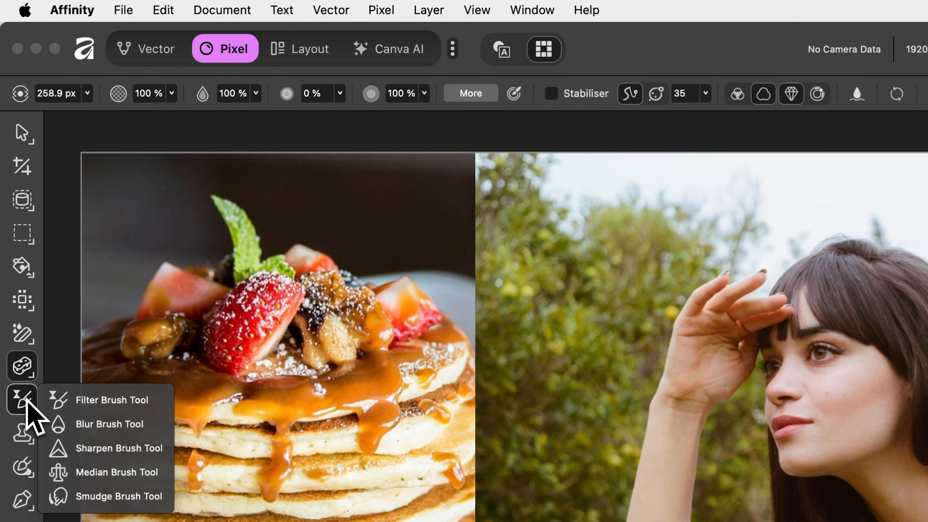
click(103, 402)
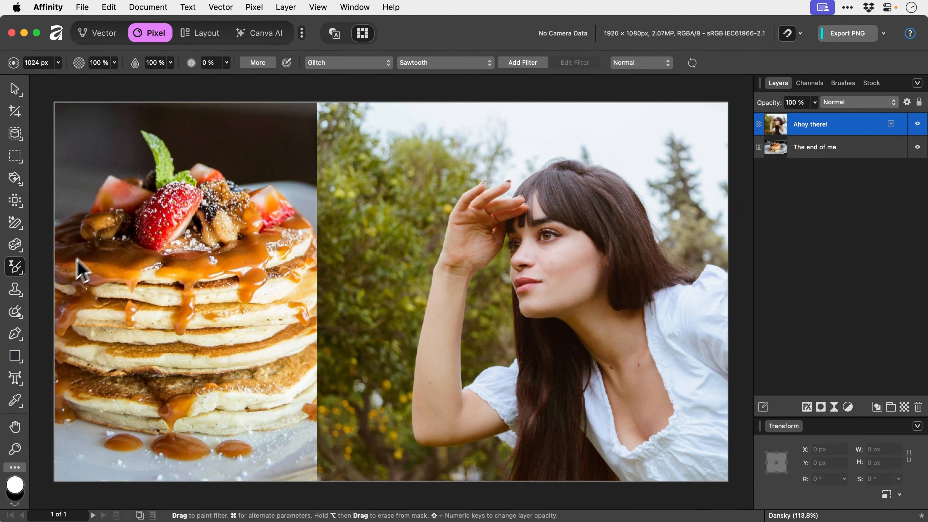
click(346, 64)
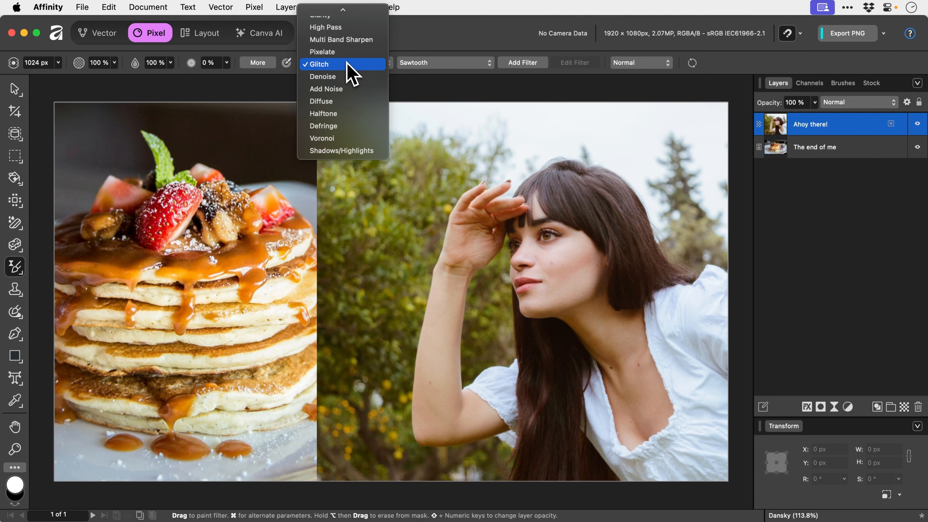
mouse_move(352, 11)
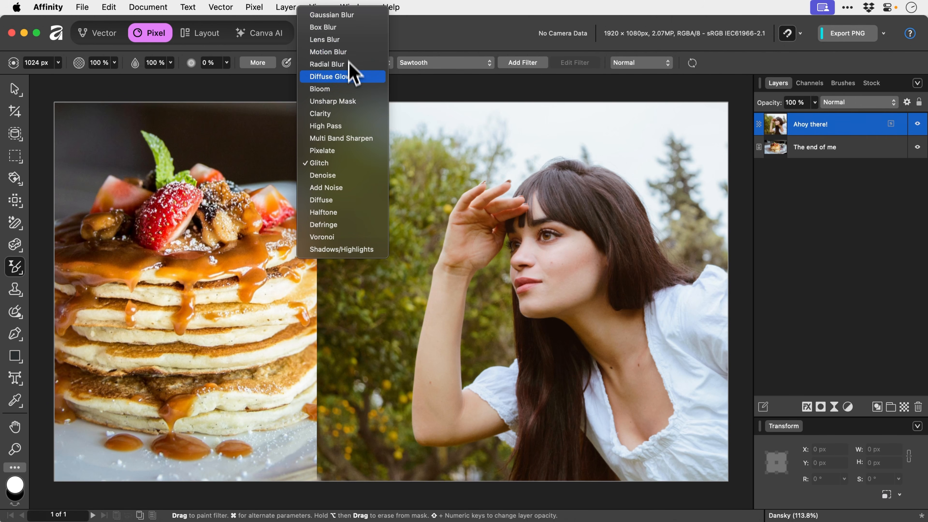
click(344, 164)
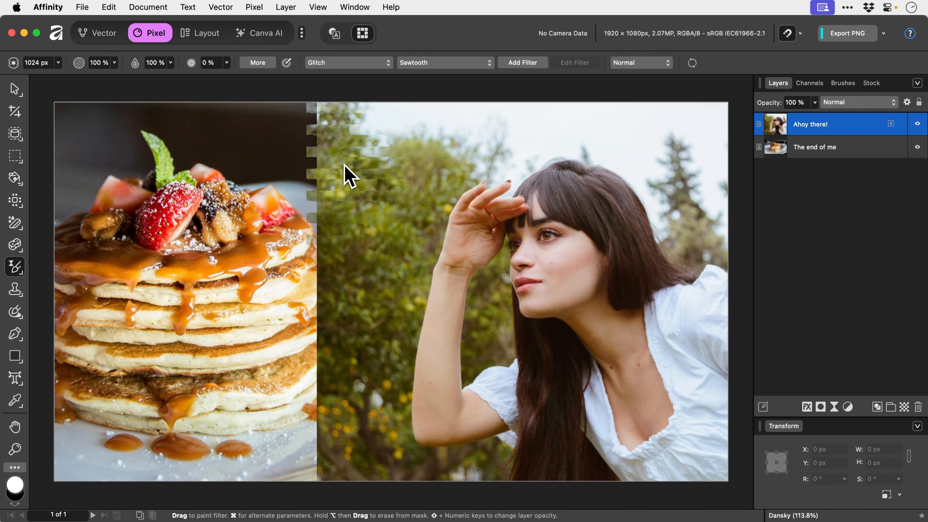
Step: Keep the Sawtooth glitch preset and paint the filter over the woman's face, hand and hair with the 1024 px brush
click(475, 65)
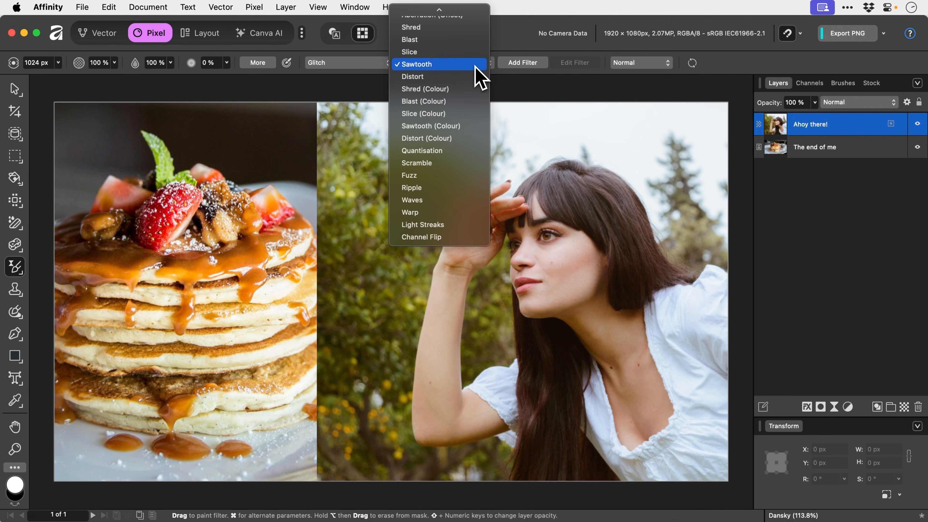
click(475, 66)
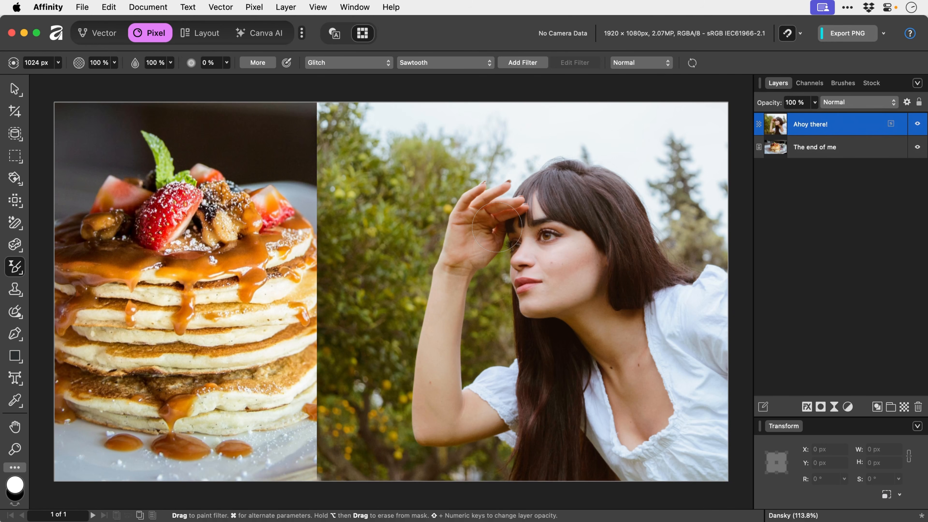
drag(497, 227, 511, 283)
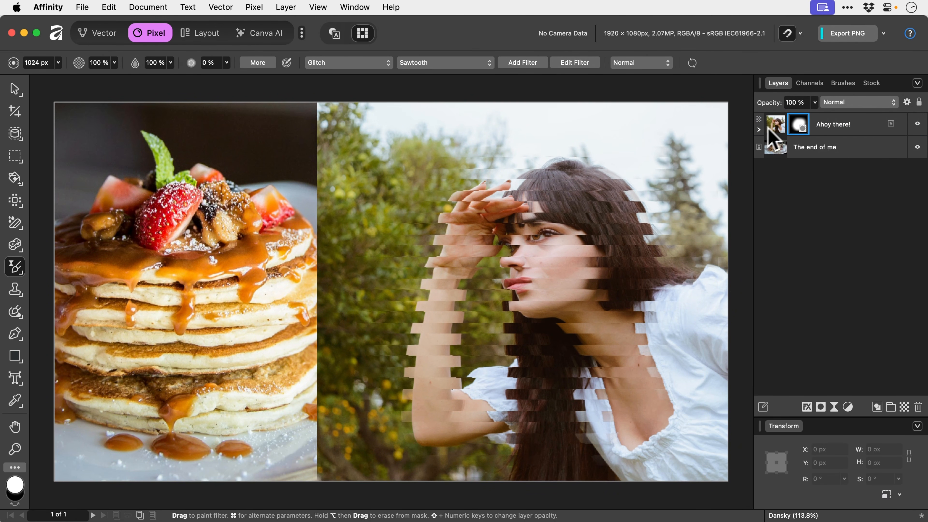
Step: Open the settings of the Glitch live filter nested in the "Ahoy there!" layer and set the glitch strength to 69 %
click(759, 129)
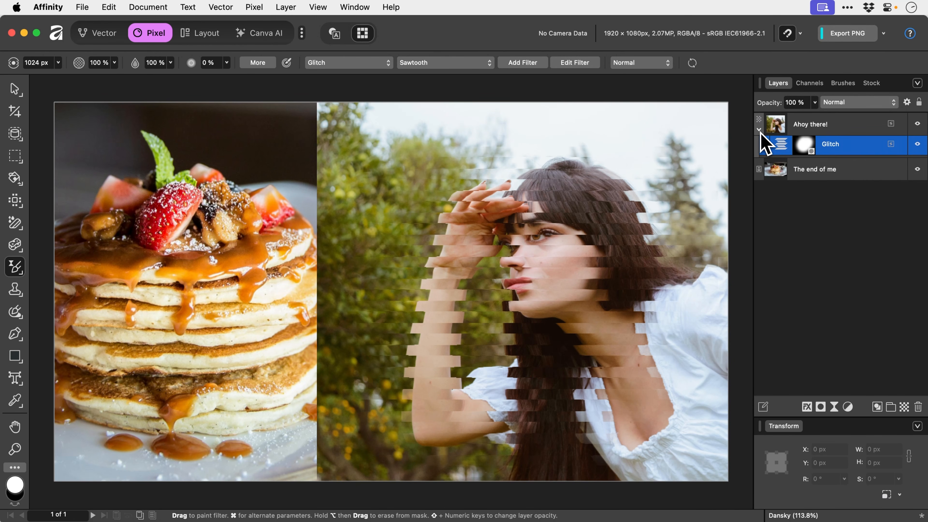
double_click(780, 151)
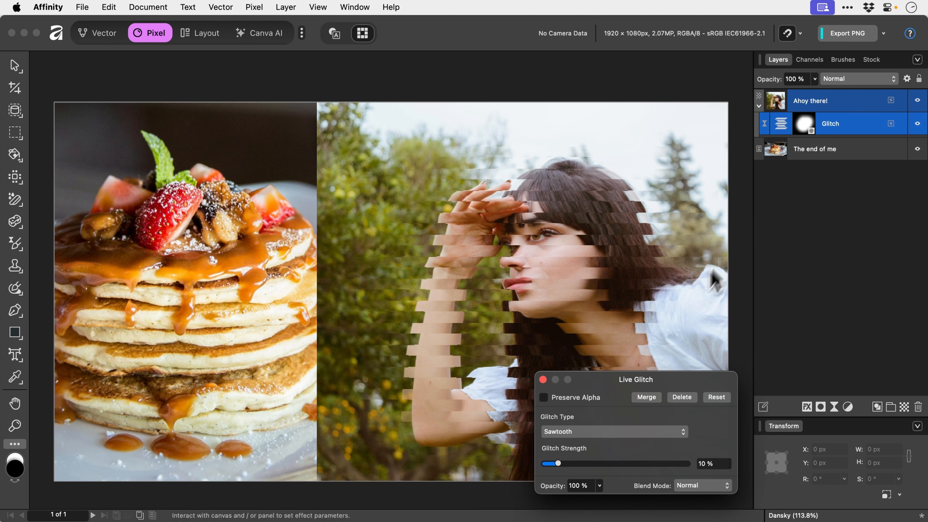
drag(604, 463, 644, 464)
Step: Change the glitch type to Slice with a horizontal strength of 53 % and a vertical strength of 74 %
click(614, 432)
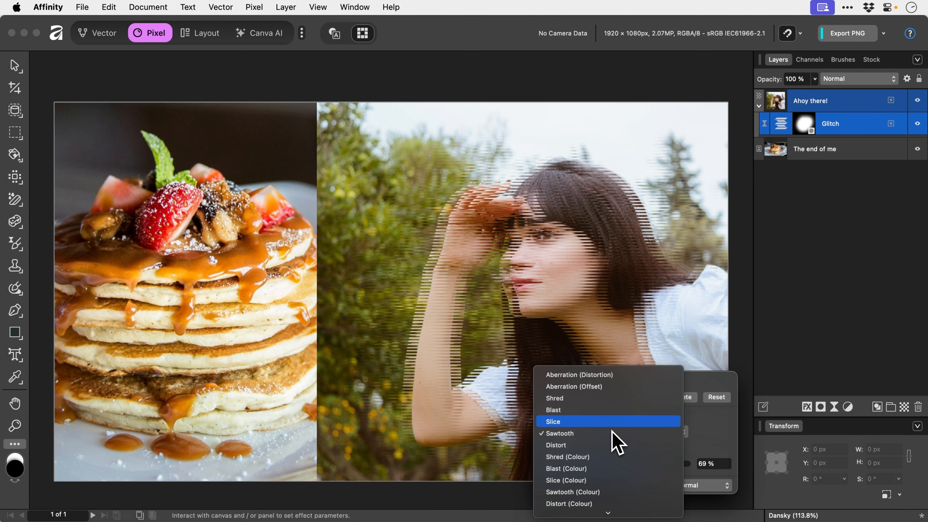
click(613, 424)
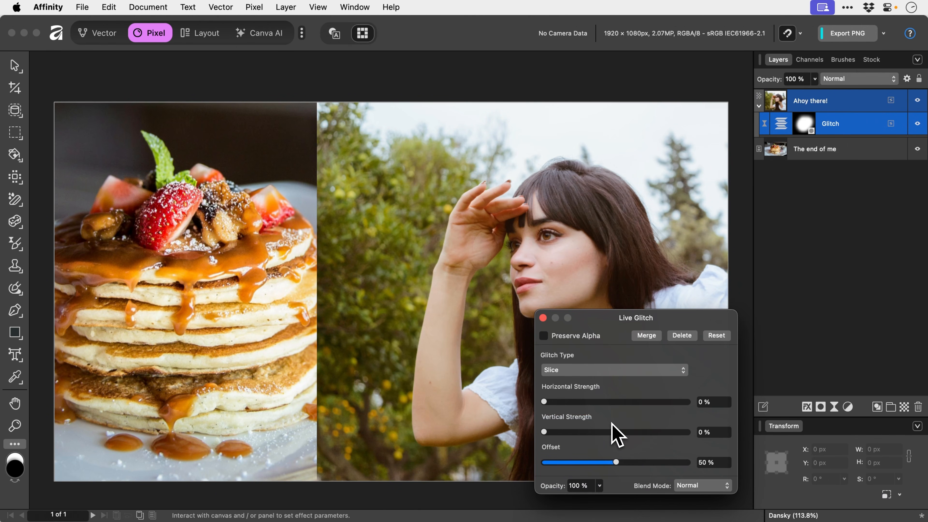
mouse_move(616, 402)
mouse_down()
mouse_move(648, 403)
mouse_move(611, 401)
mouse_move(621, 401)
mouse_up()
drag(607, 432, 650, 432)
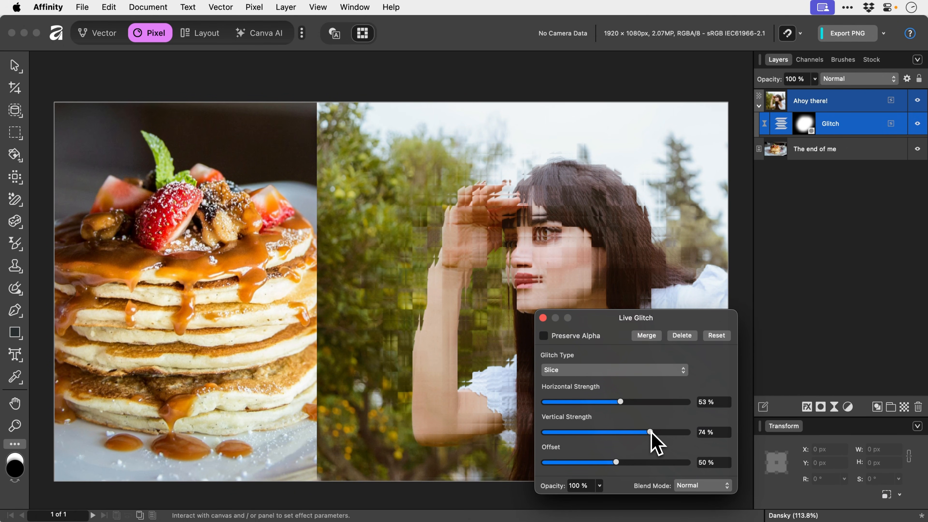
Step: Delete the Glitch live filter from the portrait layer to restore the unfiltered photo
click(683, 336)
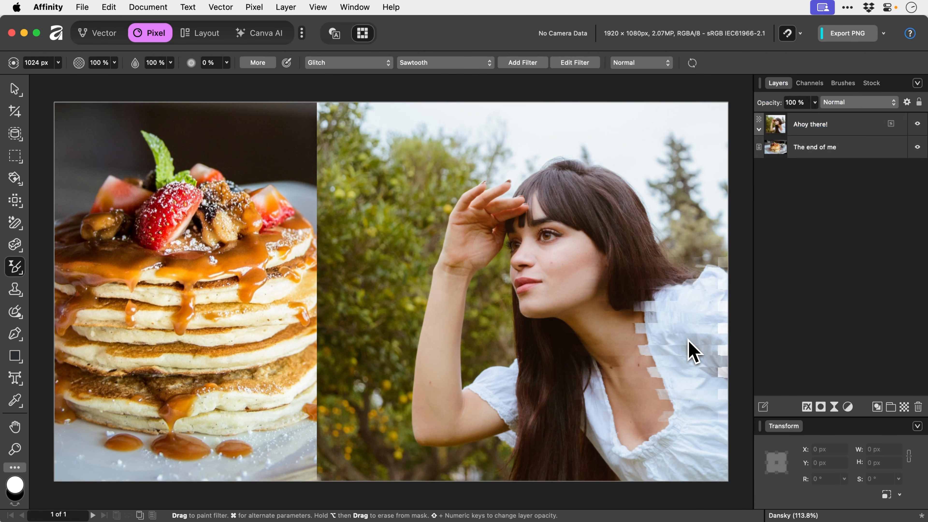
key(super+z)
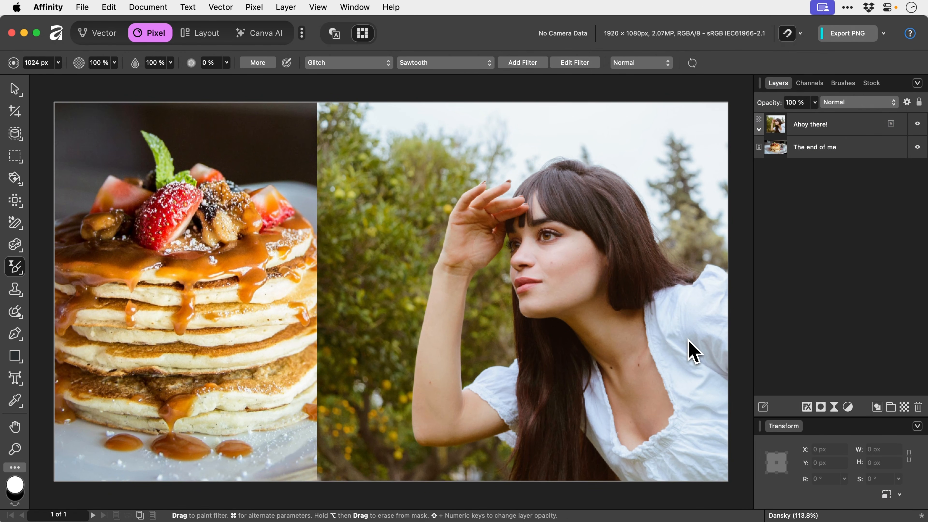
click(833, 407)
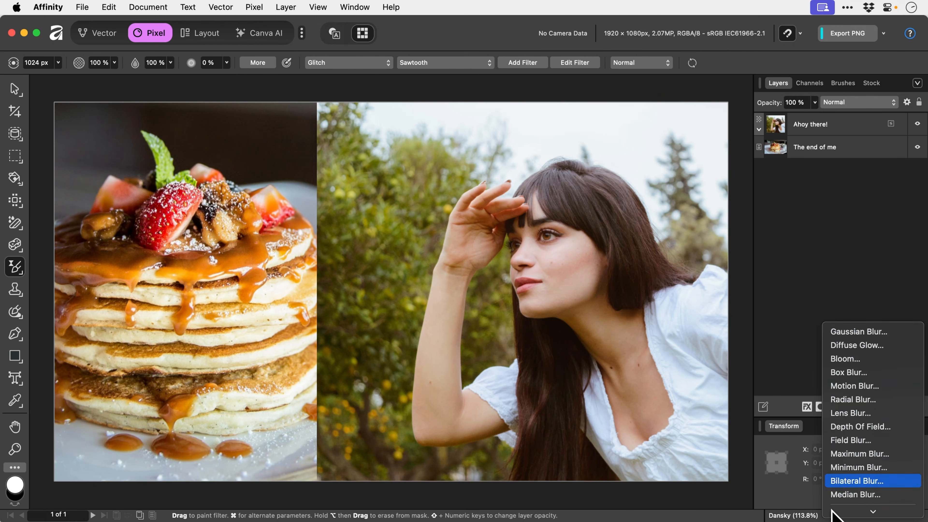
mouse_move(834, 514)
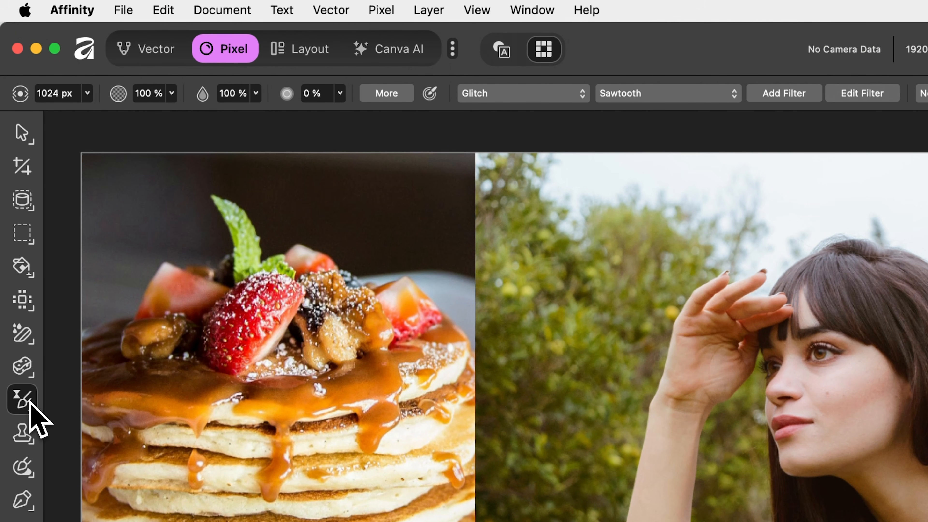
Step: With the Blur Brush Tool, blur the strawberries, nuts and surrounding syrup on top of the pancakes in "The end of me" layer
click(31, 403)
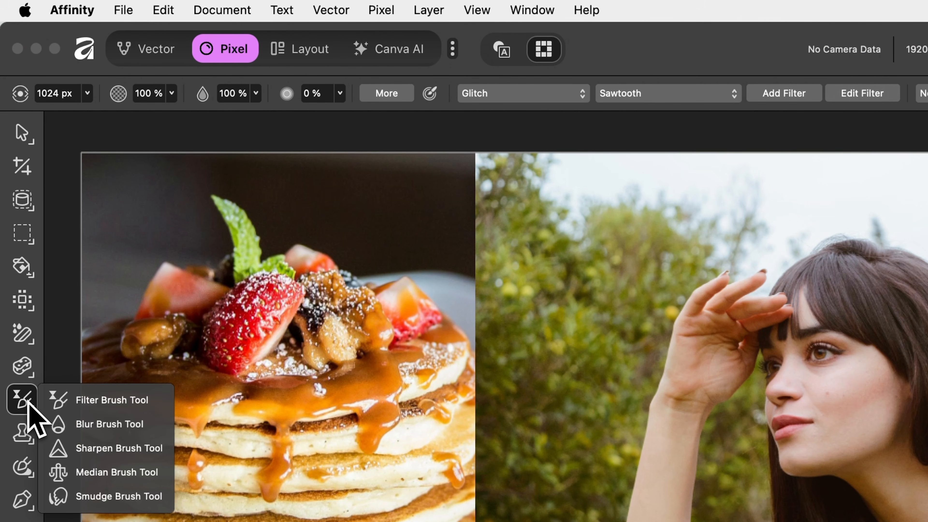
click(106, 424)
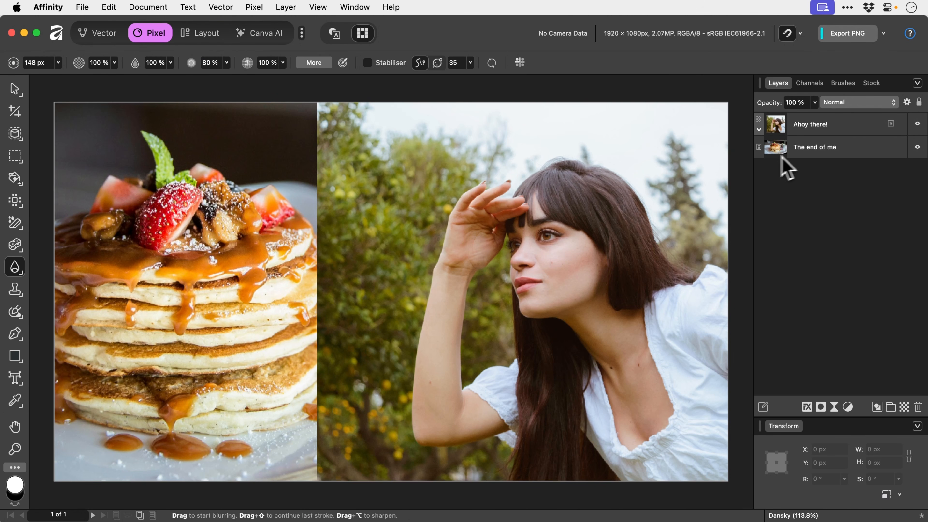
click(927, 234)
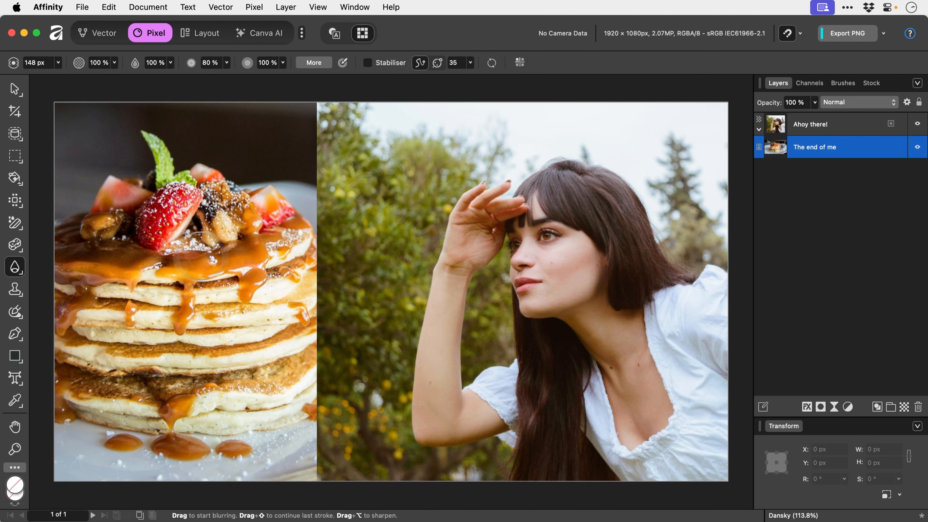
mouse_move(165, 258)
mouse_down()
mouse_move(172, 238)
mouse_move(145, 259)
mouse_move(138, 228)
mouse_move(165, 192)
mouse_move(163, 231)
mouse_move(138, 265)
mouse_move(139, 222)
mouse_up()
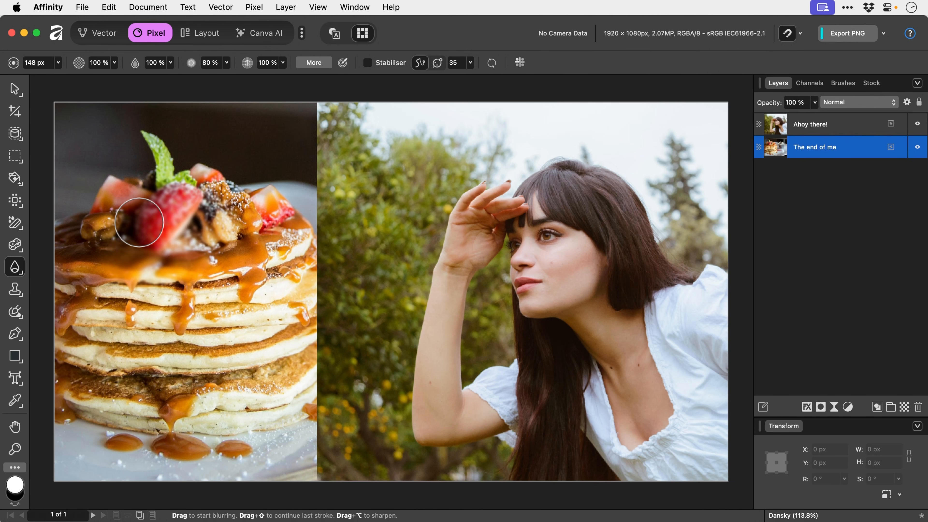
mouse_move(146, 153)
mouse_down()
mouse_move(178, 131)
mouse_move(240, 187)
mouse_move(248, 227)
mouse_up()
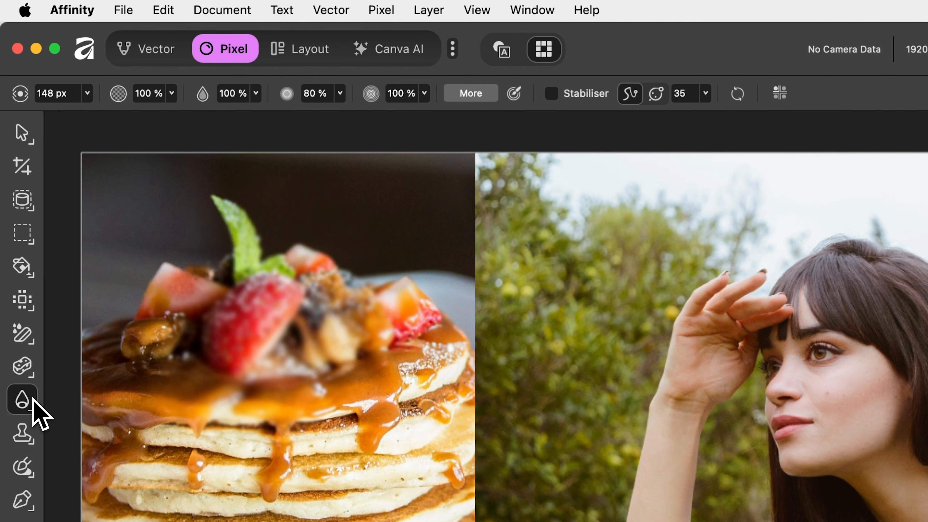
Step: Switch from the Sharpen Brush Tool to the Median Brush Tool and smooth part of the lowest pancake's surface
click(22, 275)
click(99, 448)
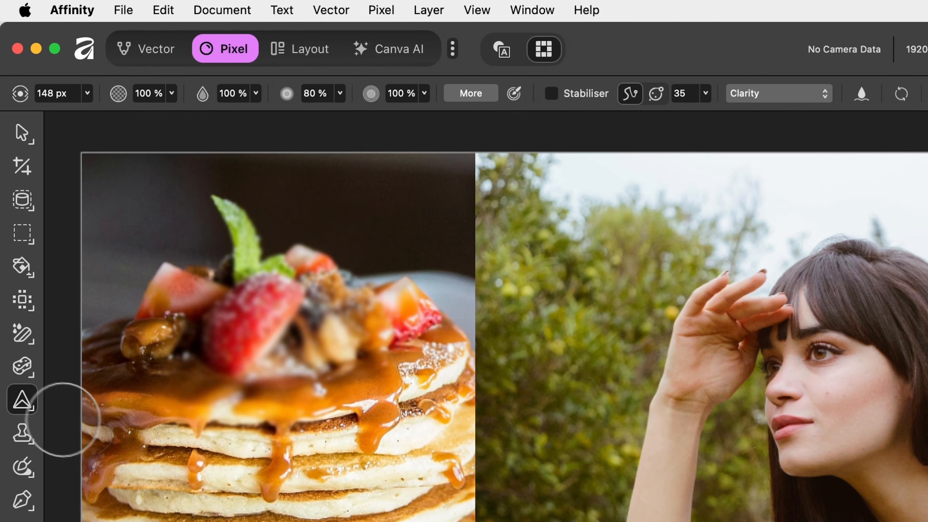
click(22, 274)
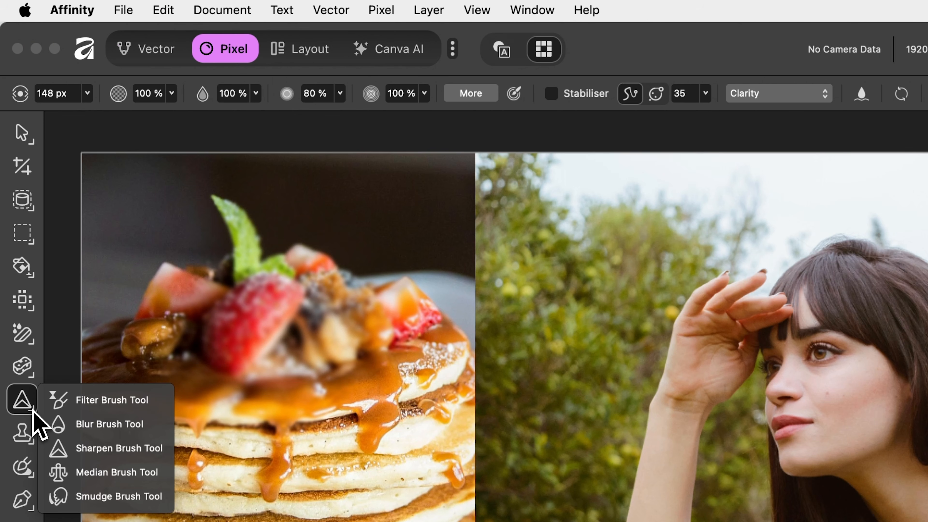
click(99, 475)
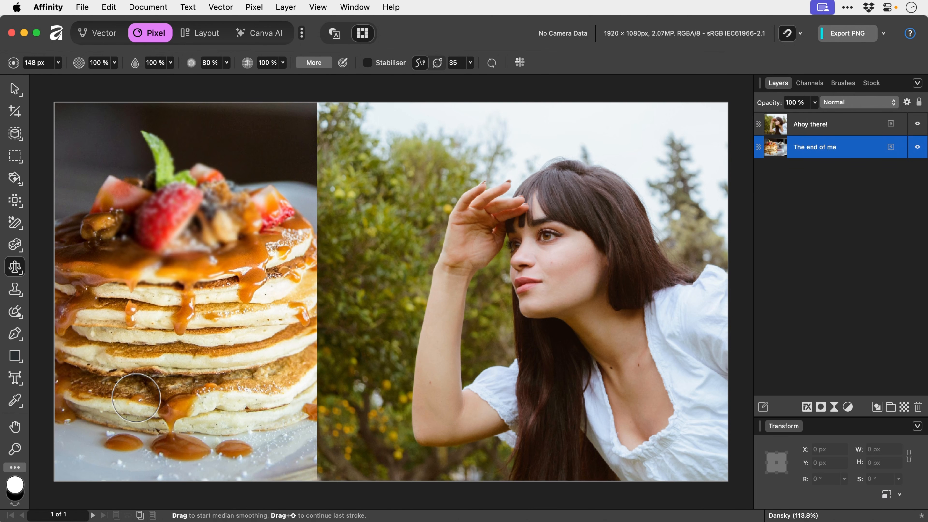
mouse_move(136, 397)
mouse_down()
mouse_move(102, 394)
mouse_move(264, 388)
mouse_move(157, 399)
mouse_up()
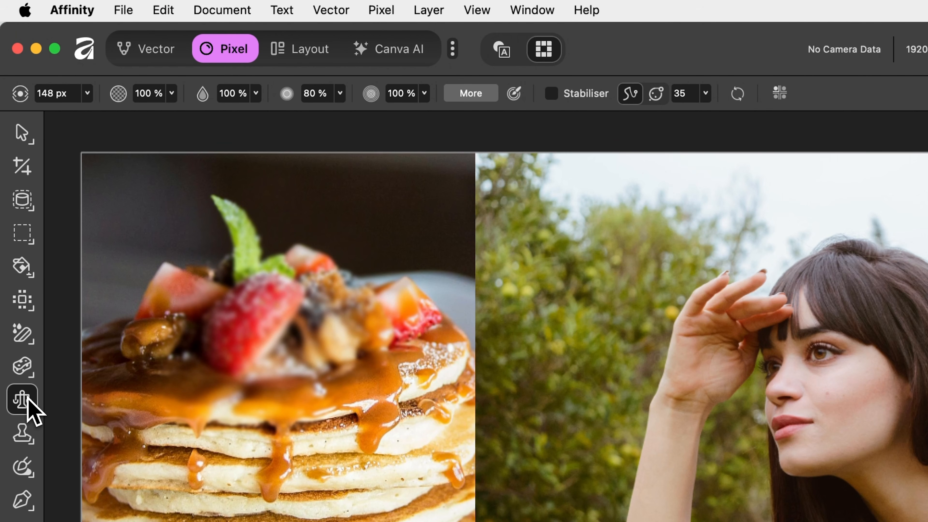
Step: Activate the Smudge Brush Tool, set its strength to 75 %, and stretch the mint leaf's tip up into the dark background
click(15, 266)
click(119, 496)
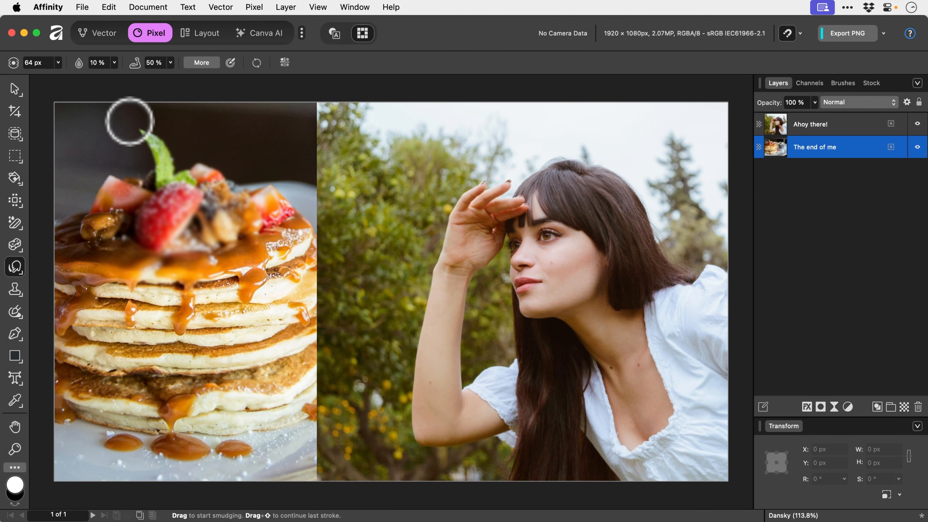
click(170, 63)
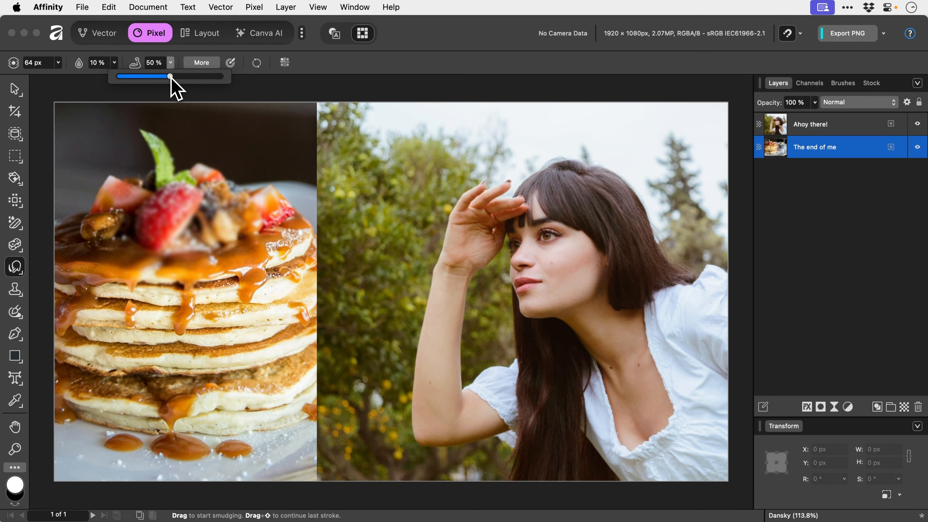
drag(169, 76, 197, 76)
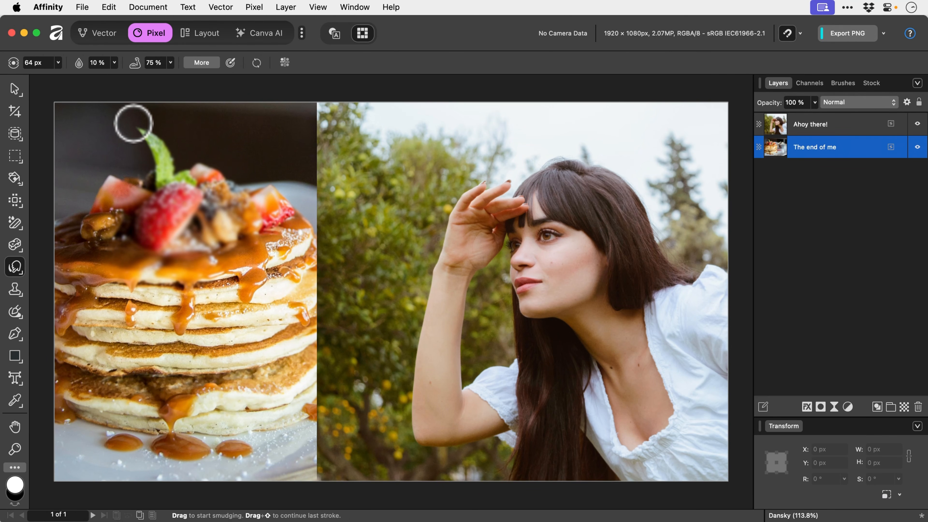
drag(156, 144, 117, 113)
mouse_move(153, 146)
mouse_down()
mouse_move(129, 114)
mouse_move(151, 140)
mouse_move(117, 115)
mouse_up()
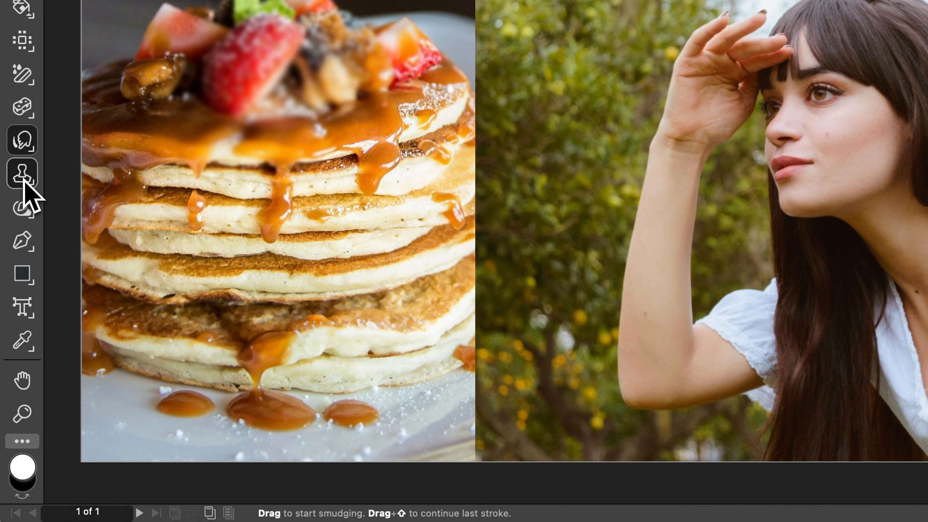
Step: Activate the Clone Brush Tool and sample a clone source in the foliage beside the woman's arm
click(24, 294)
click(69, 180)
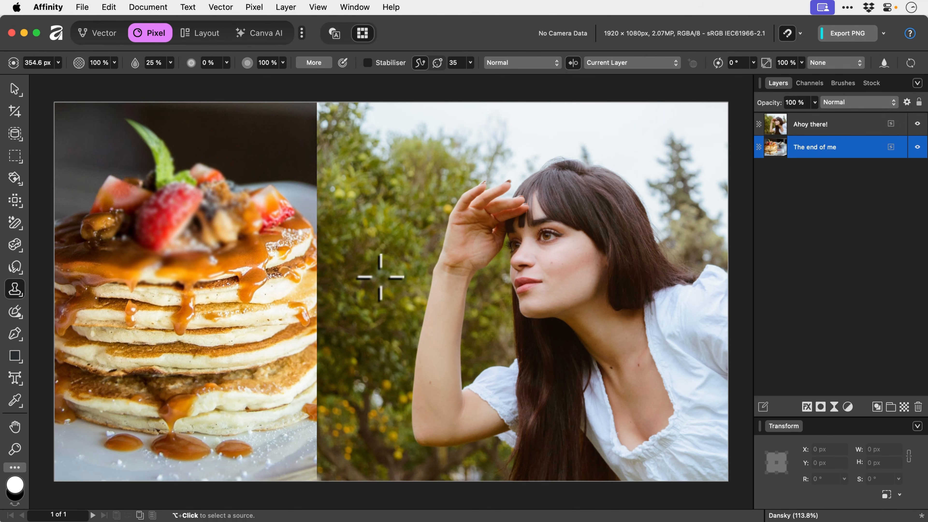
alt+click(381, 276)
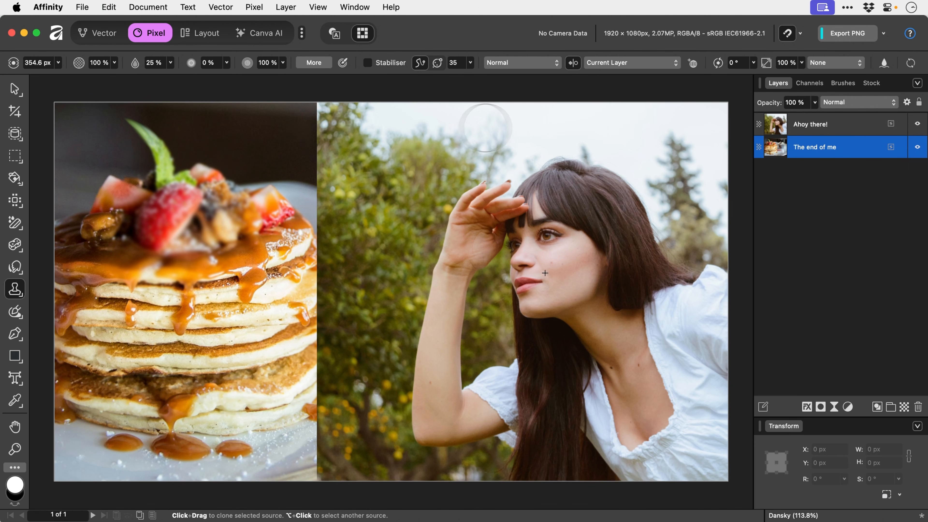
Step: Select the "Ahoy there!" portrait layer and set the clone brush's flow to 100 %
click(821, 131)
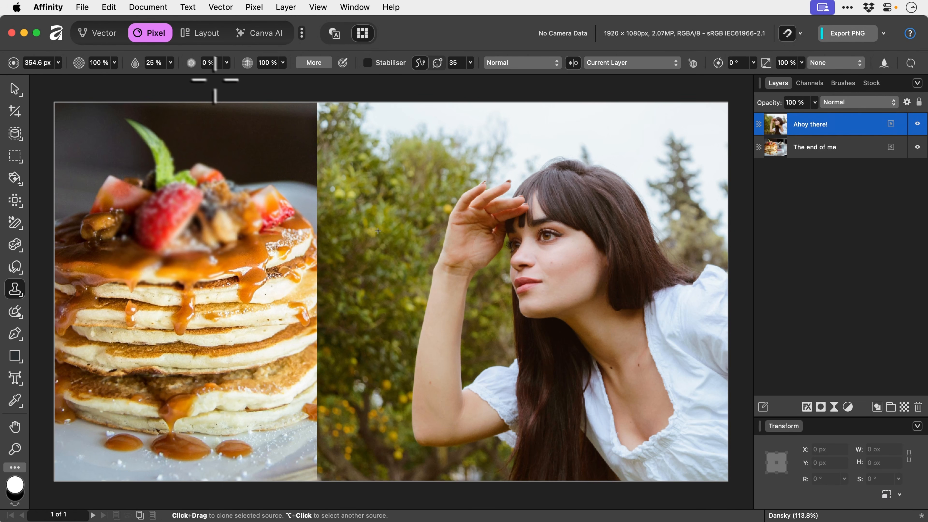
click(171, 62)
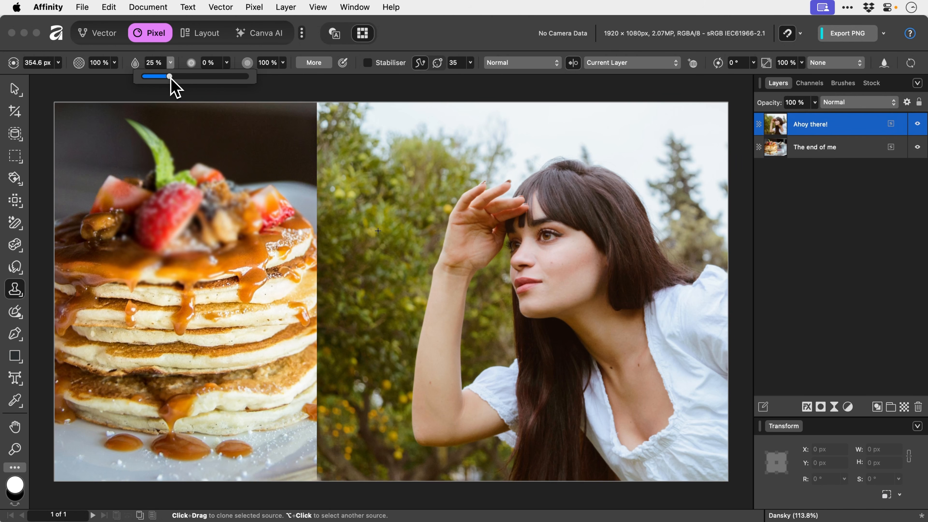
drag(170, 77, 251, 77)
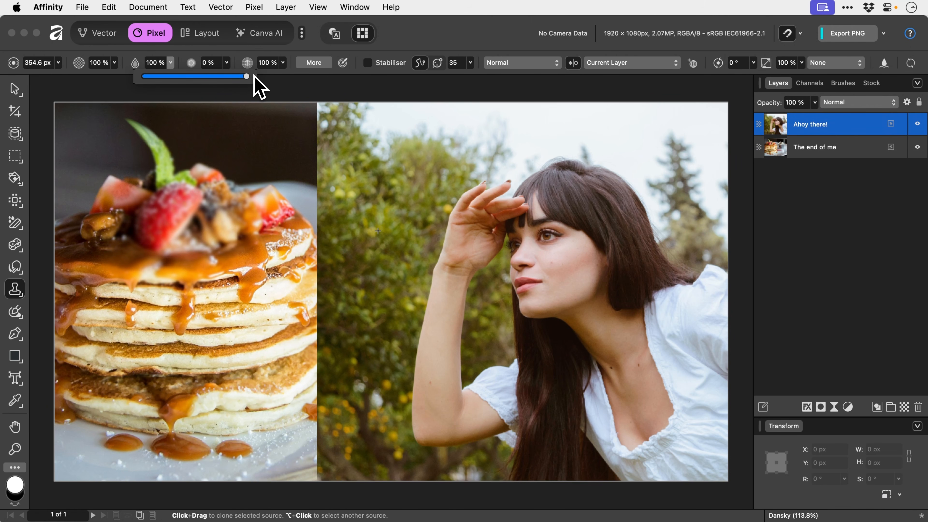
Step: Try cloning the woman's face, hair and hand into the sky above her head, and undo the clone strokes
mouse_move(375, 129)
mouse_down()
mouse_move(444, 124)
mouse_move(460, 134)
mouse_move(448, 145)
mouse_move(432, 142)
mouse_move(434, 150)
mouse_move(426, 136)
mouse_move(448, 115)
mouse_move(450, 133)
mouse_move(459, 118)
mouse_move(472, 121)
mouse_move(479, 129)
mouse_move(444, 178)
mouse_move(506, 120)
mouse_move(525, 126)
mouse_move(572, 113)
mouse_move(595, 131)
mouse_move(612, 124)
mouse_move(622, 143)
mouse_move(669, 169)
mouse_up()
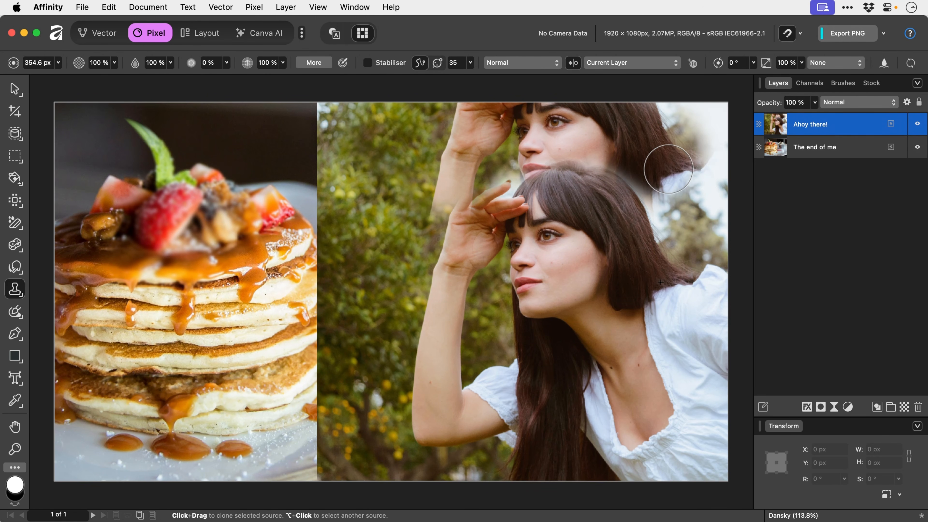
key(super+z)
key(super+z)
key(super+z)
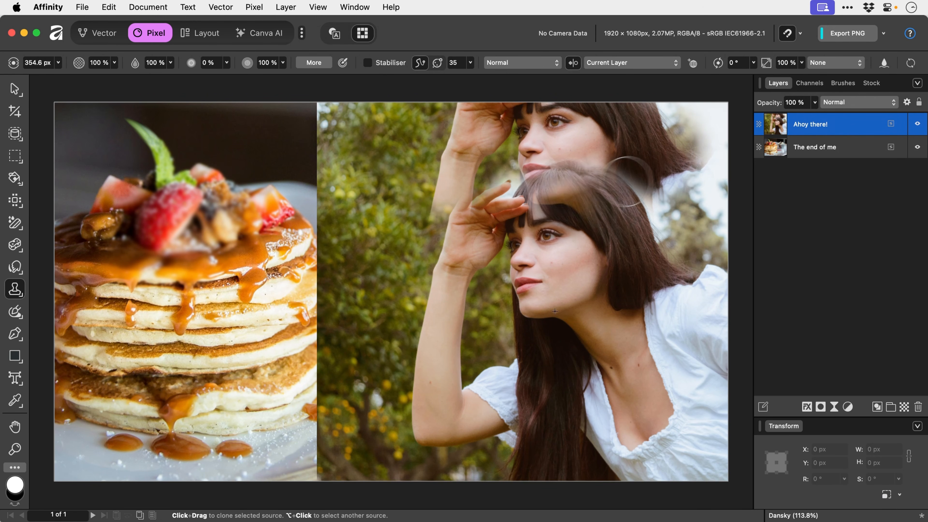
Step: Reduce the clone brush to 157.3 px, sample the tree foliage, and clone it over the sky in the portrait's upper-left area
key(bracketleft)
key(bracketleft)
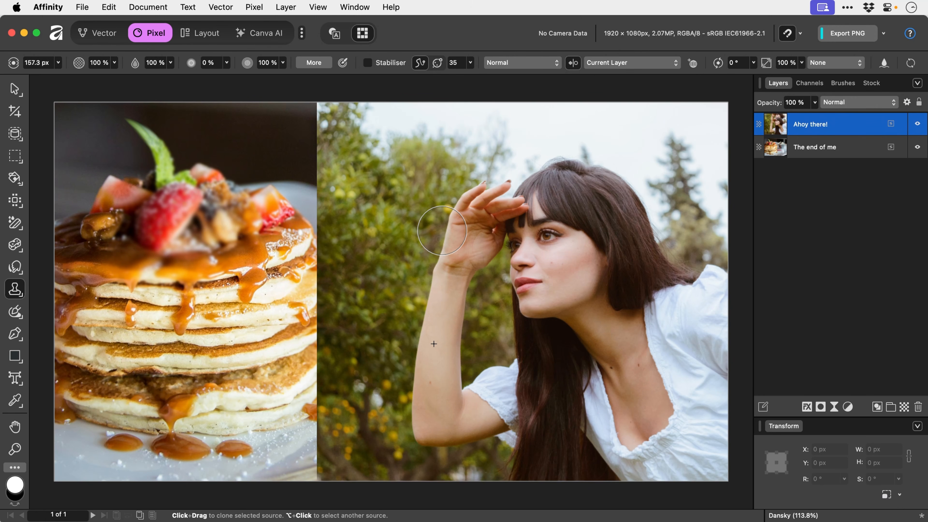
alt+click(378, 231)
alt+click(364, 193)
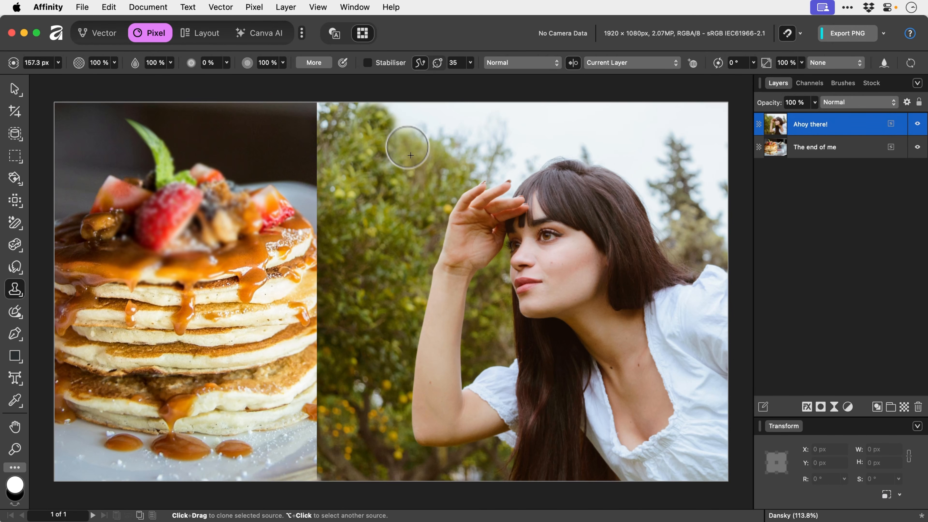
alt+click(381, 134)
drag(360, 111, 315, 114)
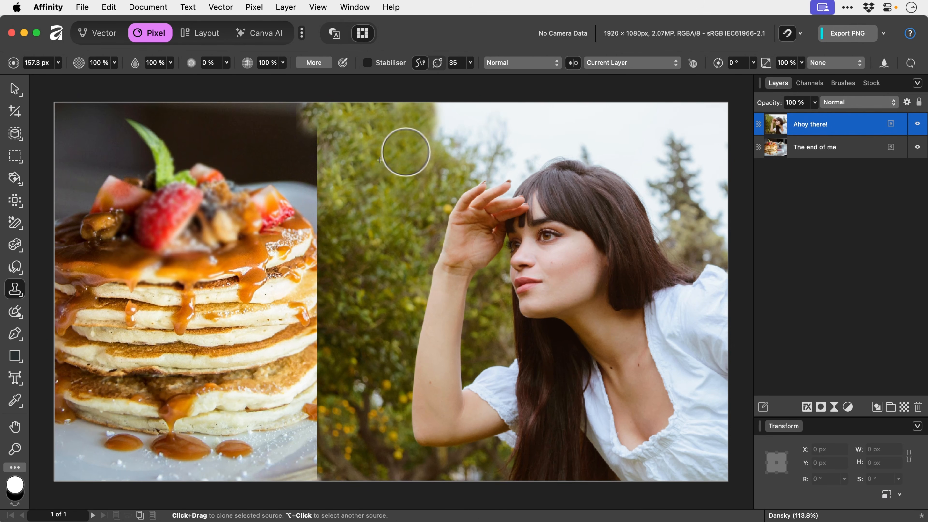
Step: Activate the Inpainting Brush Tool
key(v)
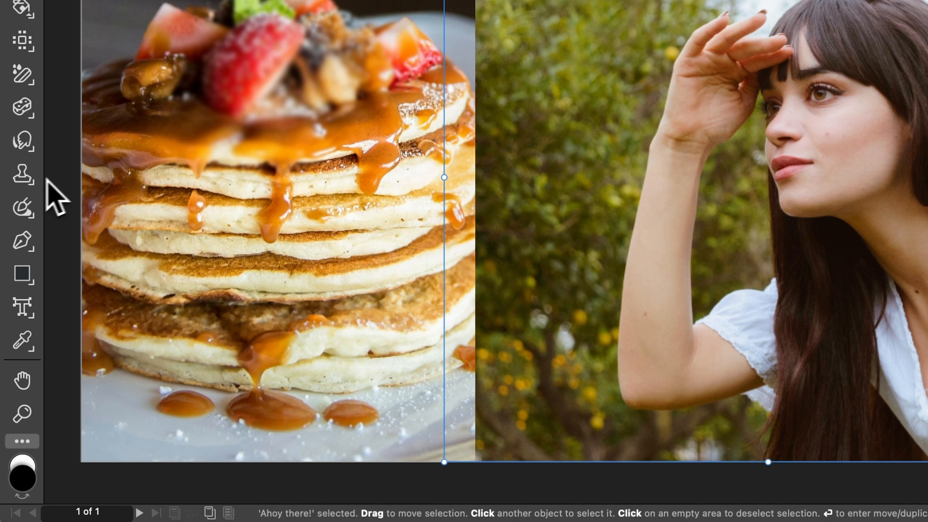
click(21, 294)
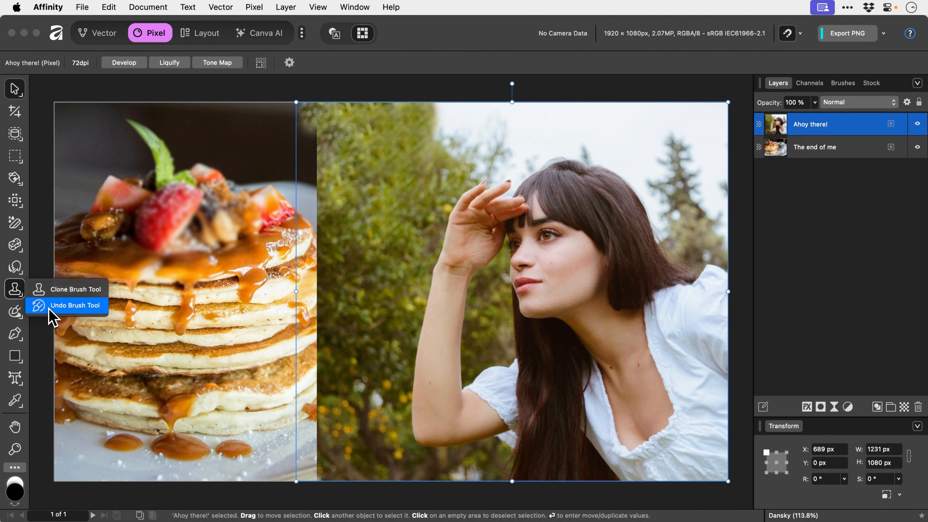
click(16, 292)
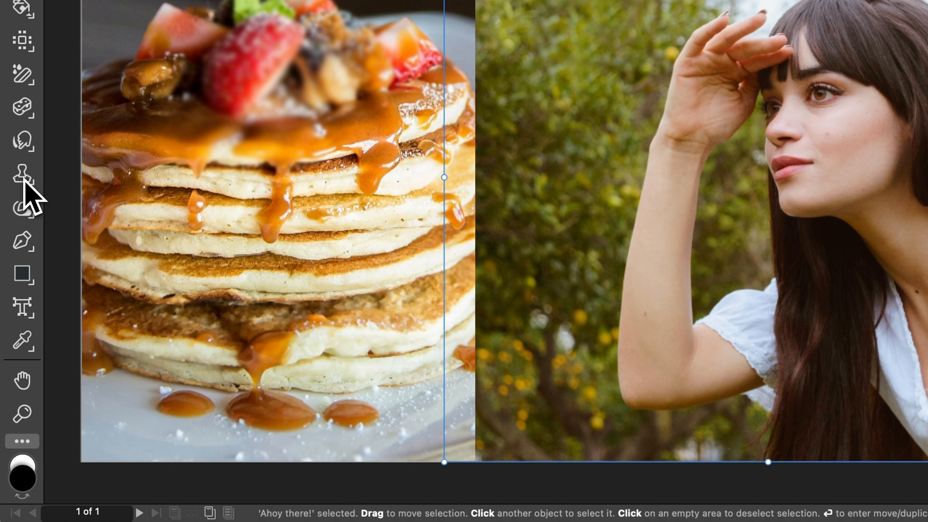
click(15, 314)
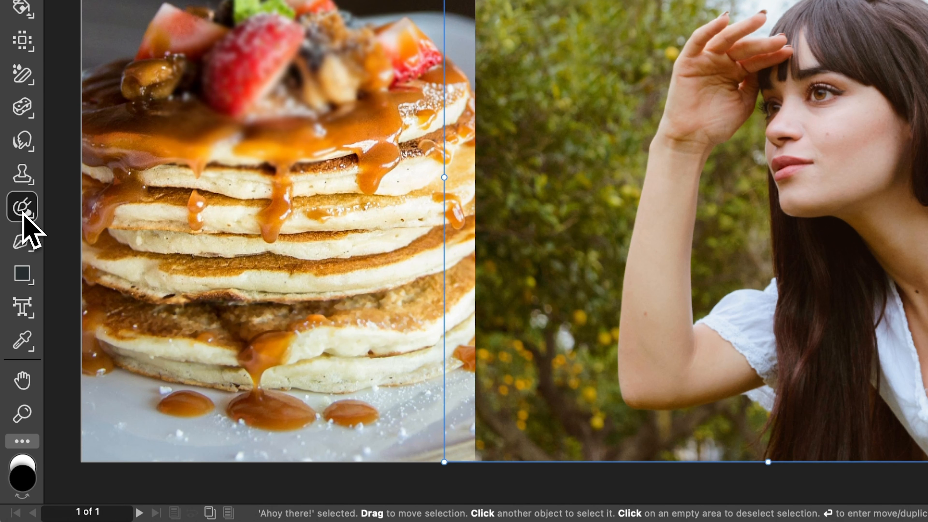
click(22, 214)
click(84, 215)
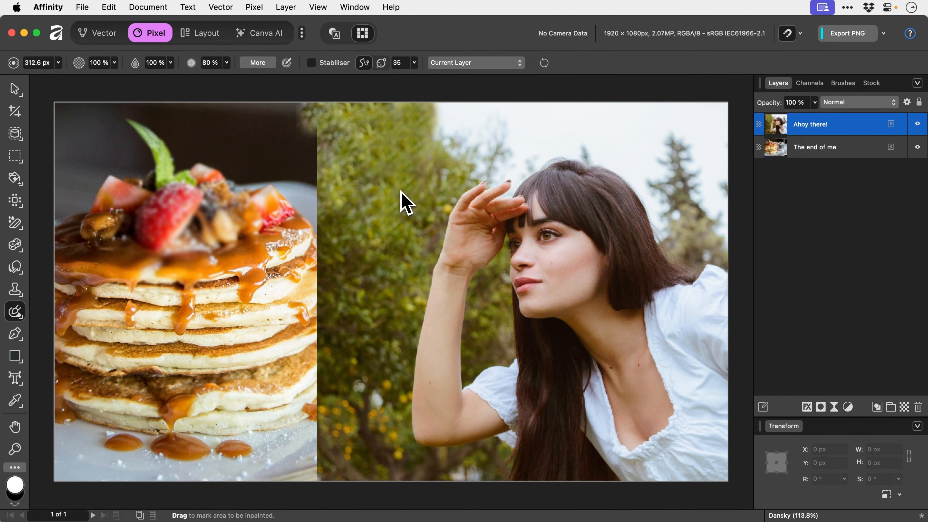
Step: Reduce the inpainting brush to 192 px, try inpainting over the woman's face, and undo the stroke
key(bracketleft)
key(bracketleft)
key(bracketleft)
key(bracketleft)
mouse_move(549, 234)
mouse_down()
mouse_move(519, 287)
mouse_move(531, 266)
mouse_up()
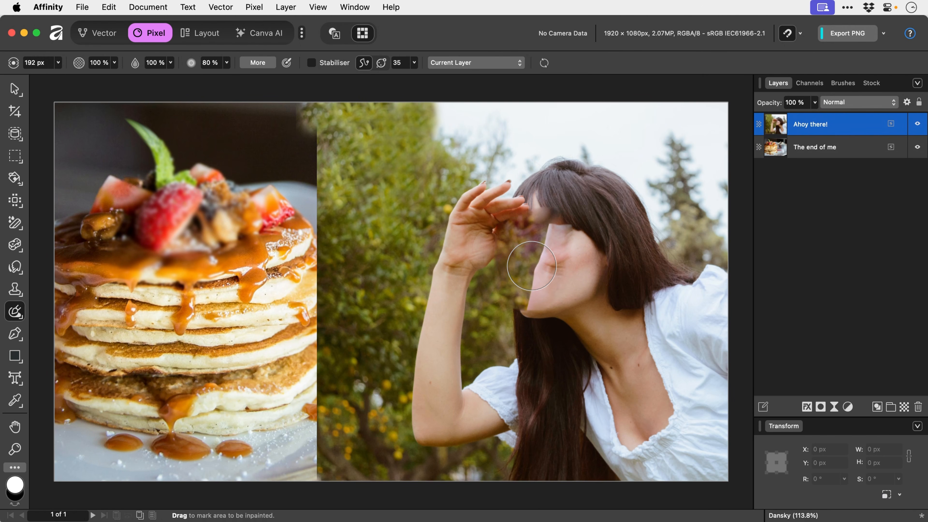
key(super+z)
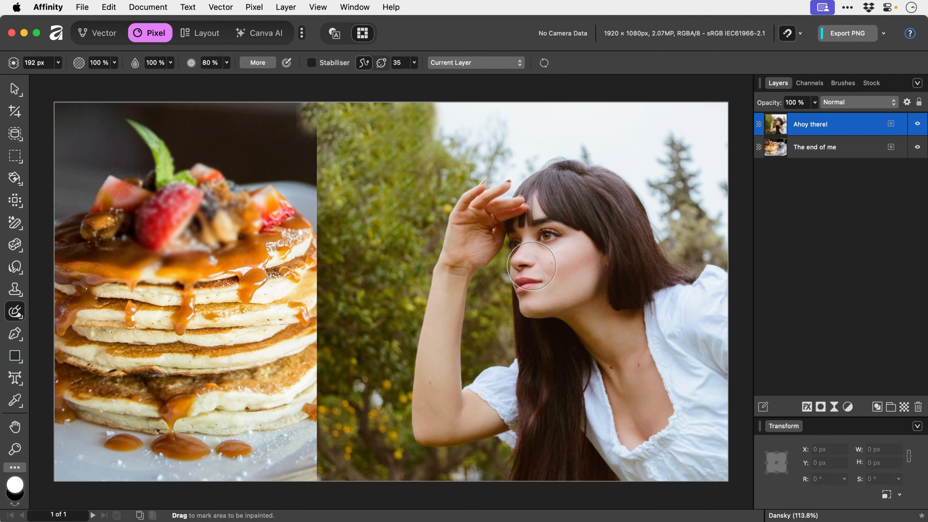
Step: Inpaint over the woman's raised hand and arm, and over the edge where the foliage meets the sky
mouse_move(498, 176)
mouse_down()
mouse_move(463, 240)
mouse_move(508, 196)
mouse_move(475, 237)
mouse_move(434, 318)
mouse_move(449, 297)
mouse_move(432, 429)
mouse_move(450, 397)
mouse_move(481, 419)
mouse_up()
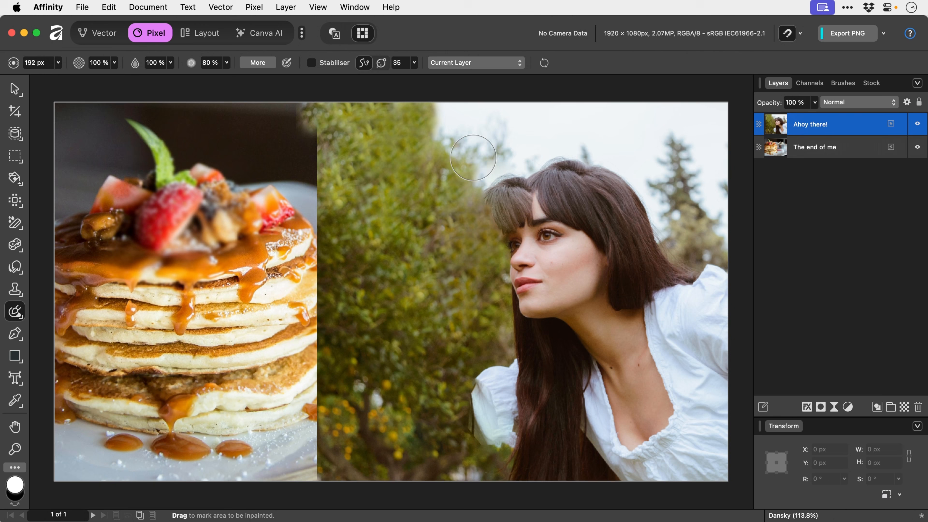
mouse_move(477, 149)
mouse_down()
mouse_move(398, 211)
mouse_move(353, 231)
mouse_move(336, 227)
mouse_move(339, 137)
mouse_move(319, 106)
mouse_move(418, 113)
mouse_move(364, 173)
mouse_move(441, 125)
mouse_up()
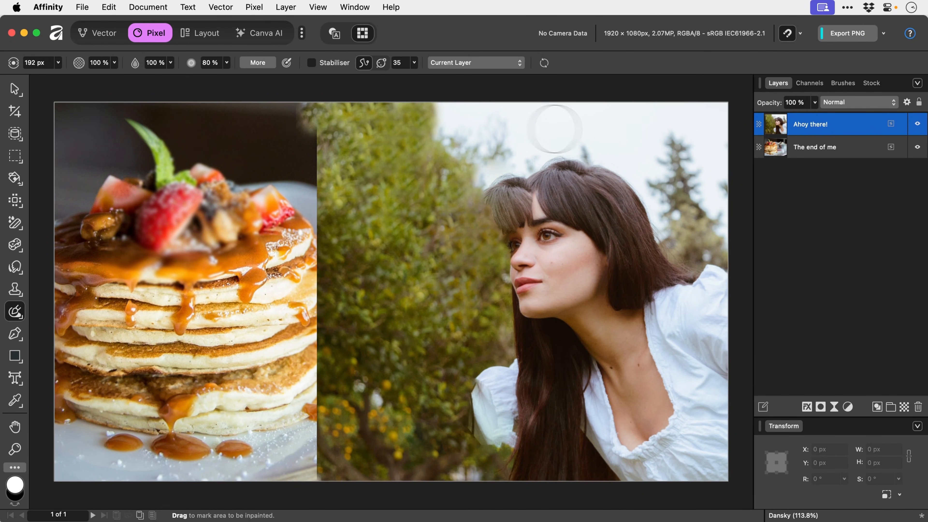
Step: Select "The end of me" pancake layer and inpaint the caramel drops off the plate with a 117.9 px brush
click(802, 148)
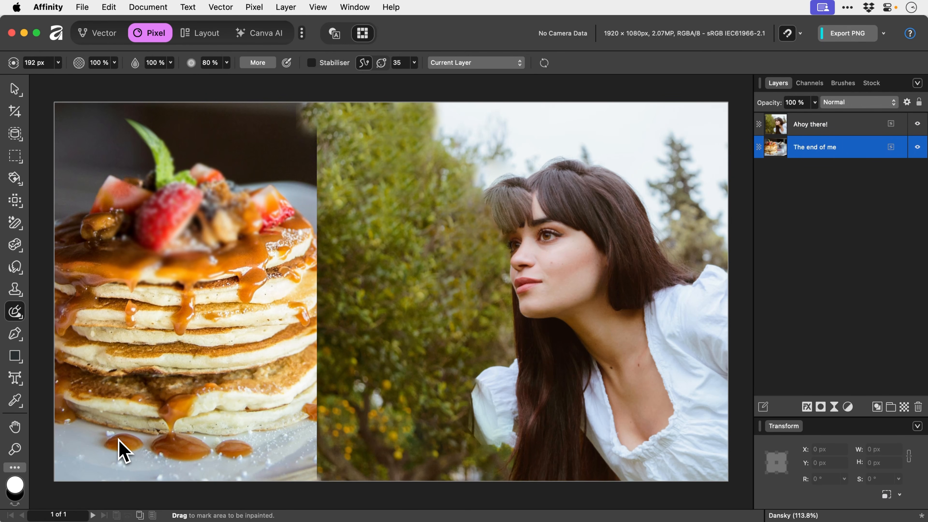
drag(117, 440, 254, 443)
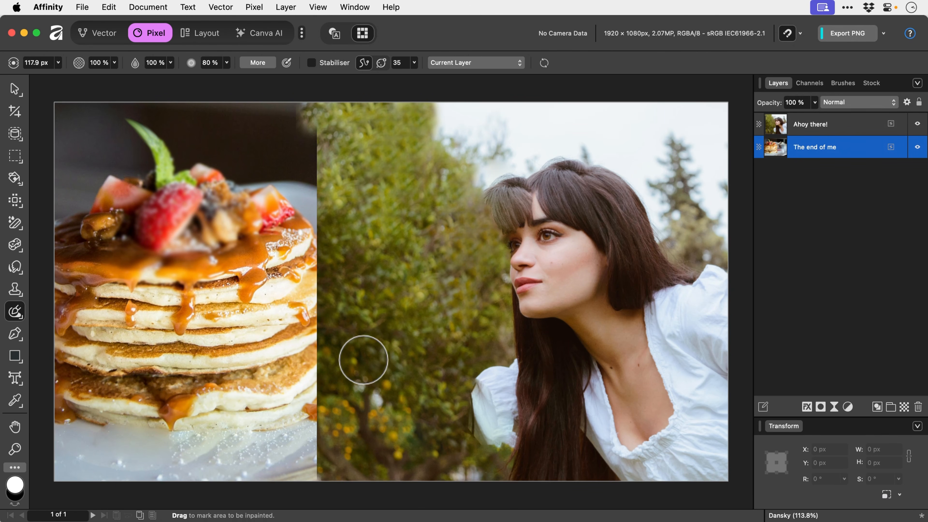
mouse_move(153, 466)
mouse_down()
mouse_move(62, 461)
mouse_move(81, 460)
mouse_up()
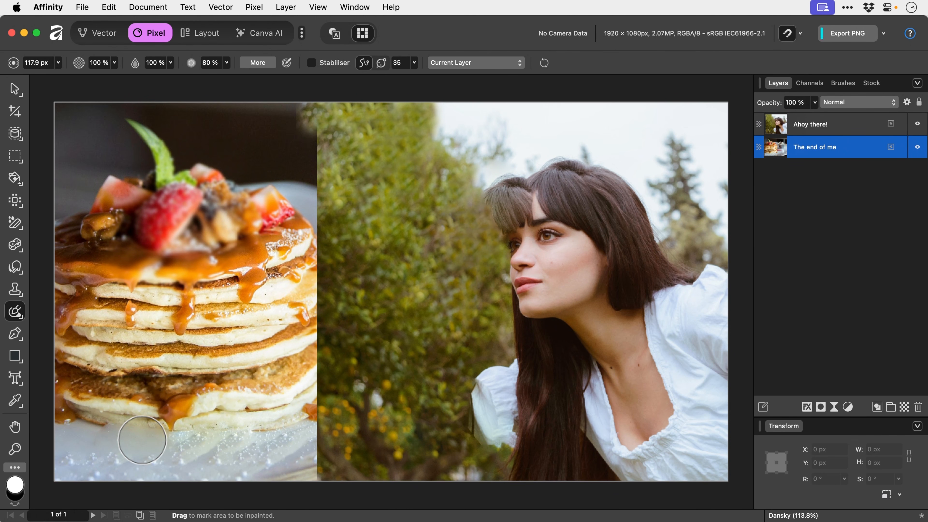
Step: Activate the Healing Brush Tool, sample the woman's neck as the source, and reduce the brush to 59.3 px
click(17, 312)
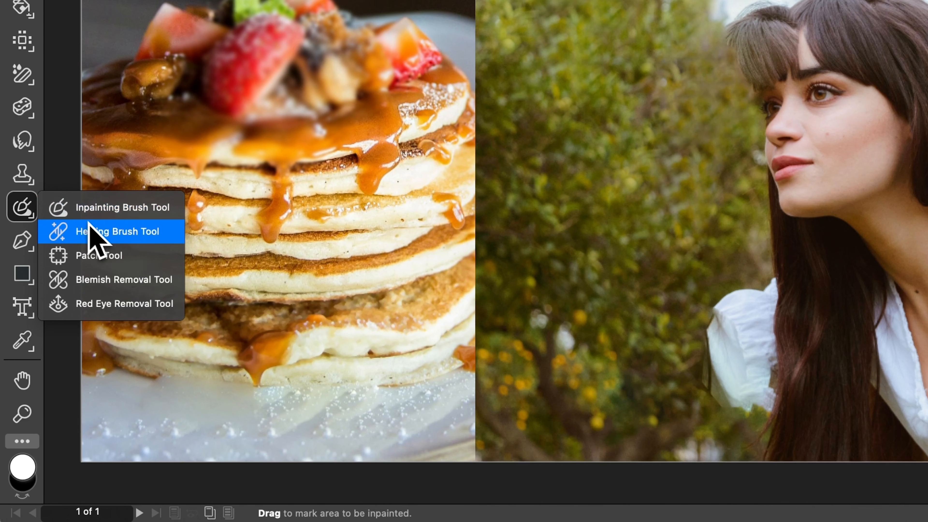
click(105, 231)
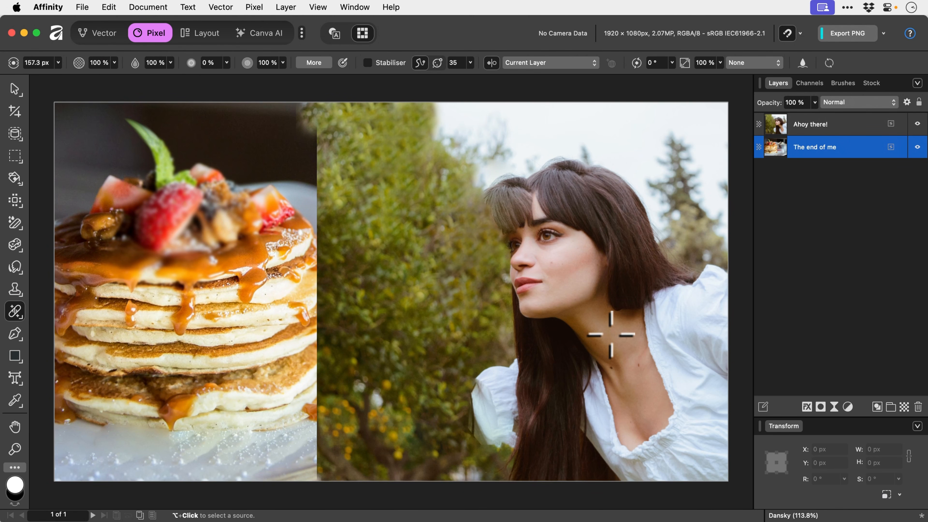
alt+click(610, 335)
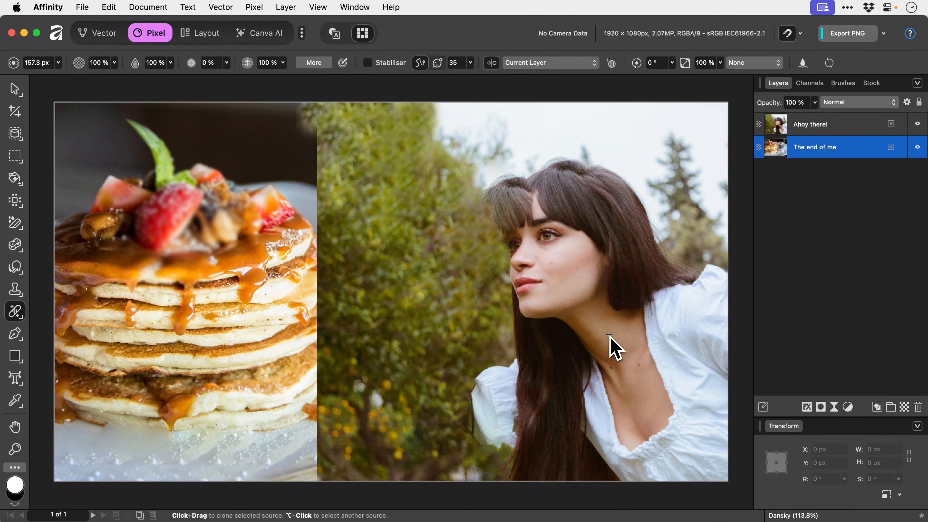
key(bracketleft)
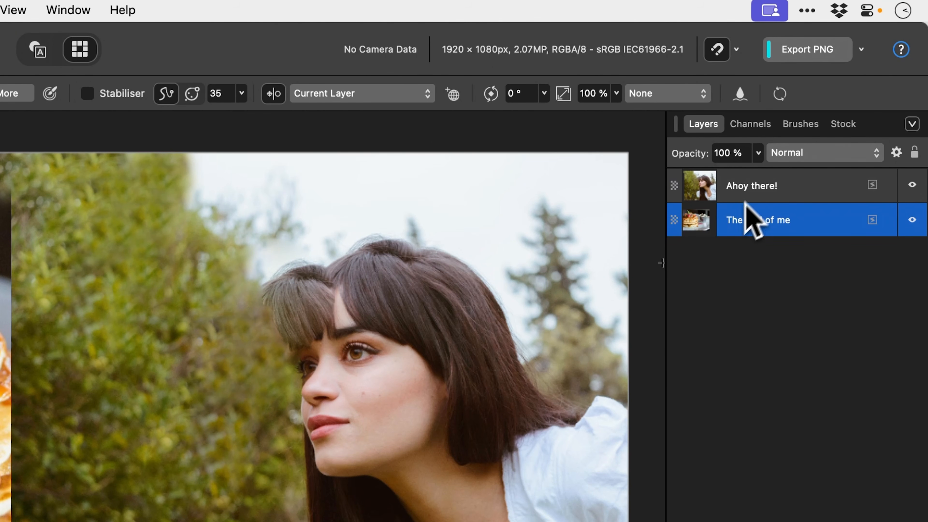
Step: On the "Ahoy there!" portrait layer, sample clean neck skin and heal the two moles on the woman's lower neck
click(753, 188)
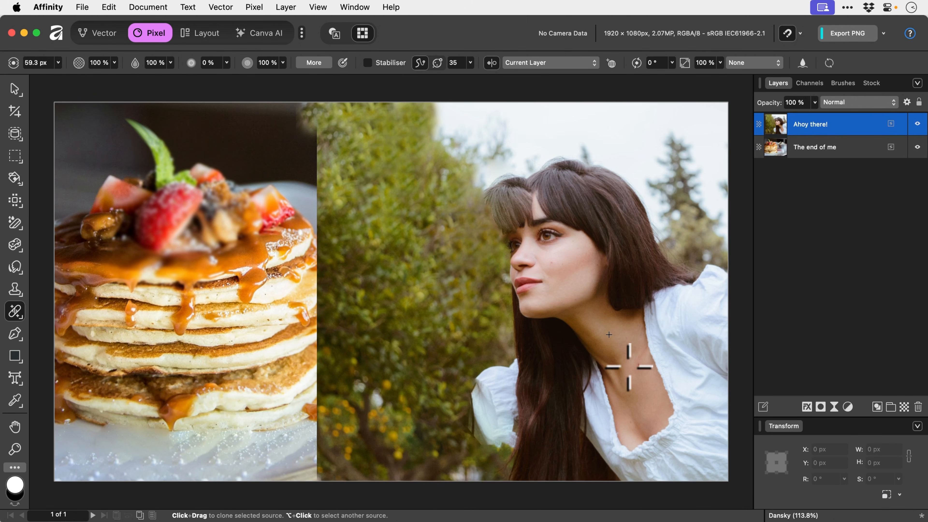
alt+click(622, 340)
drag(612, 366, 639, 365)
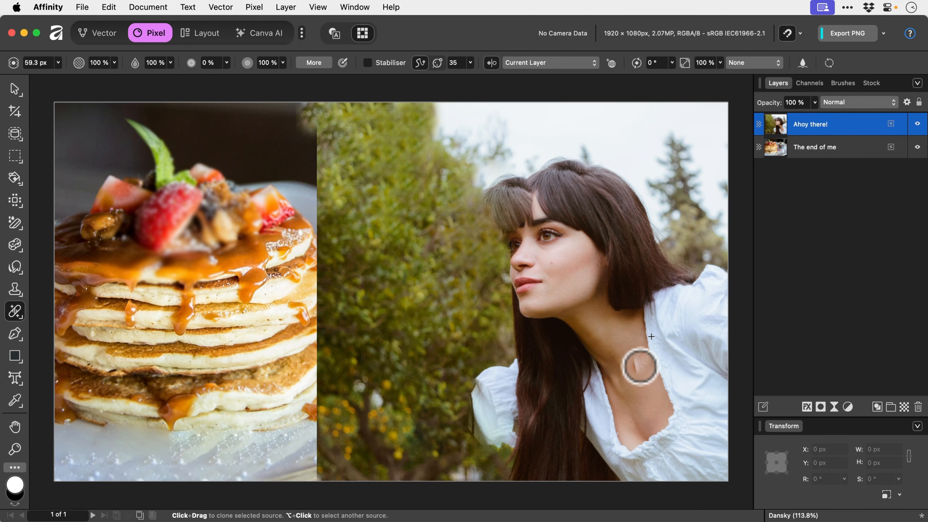
alt+click(619, 339)
alt+click(627, 340)
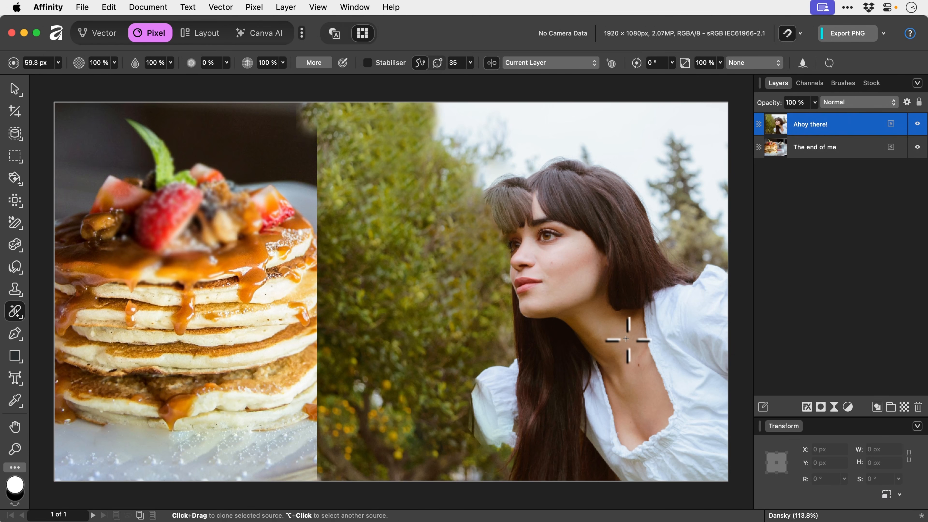
click(639, 366)
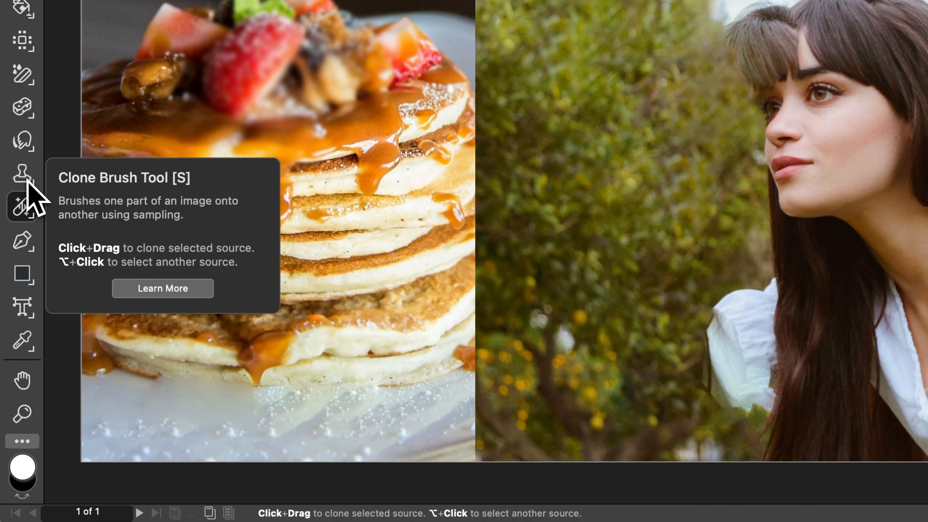
Step: Activate the Patch Tool and outline a small destination patch on the woman's cheek
click(27, 211)
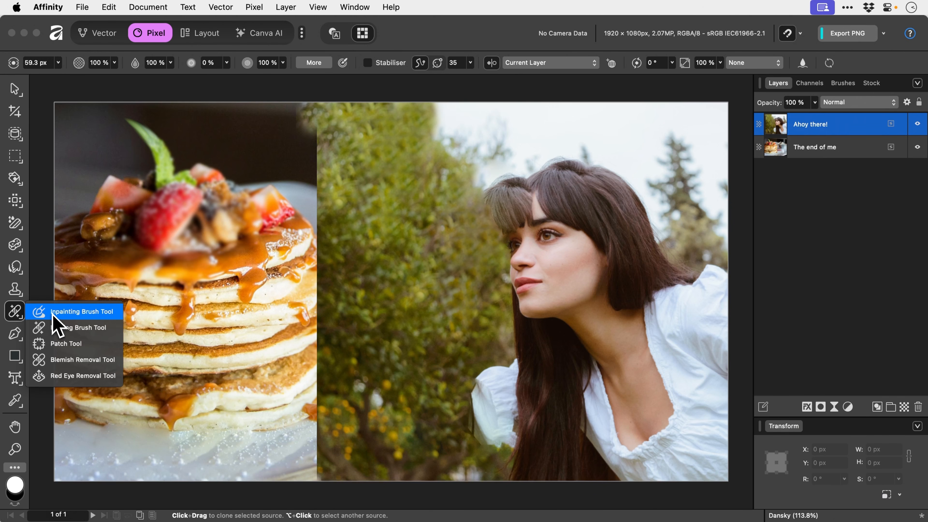
click(79, 255)
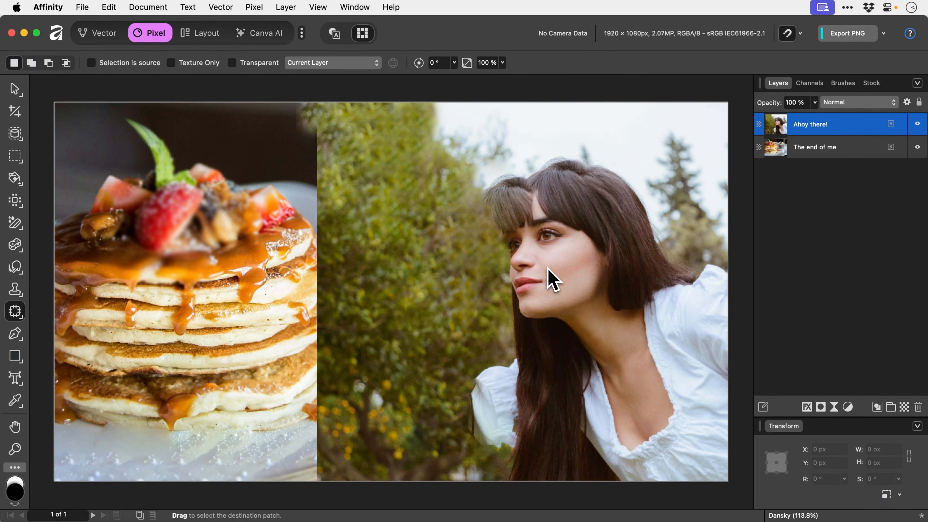
mouse_move(552, 257)
mouse_down()
mouse_move(578, 248)
mouse_move(584, 270)
mouse_move(574, 282)
mouse_move(552, 270)
mouse_move(560, 268)
mouse_move(613, 331)
mouse_move(595, 265)
mouse_up()
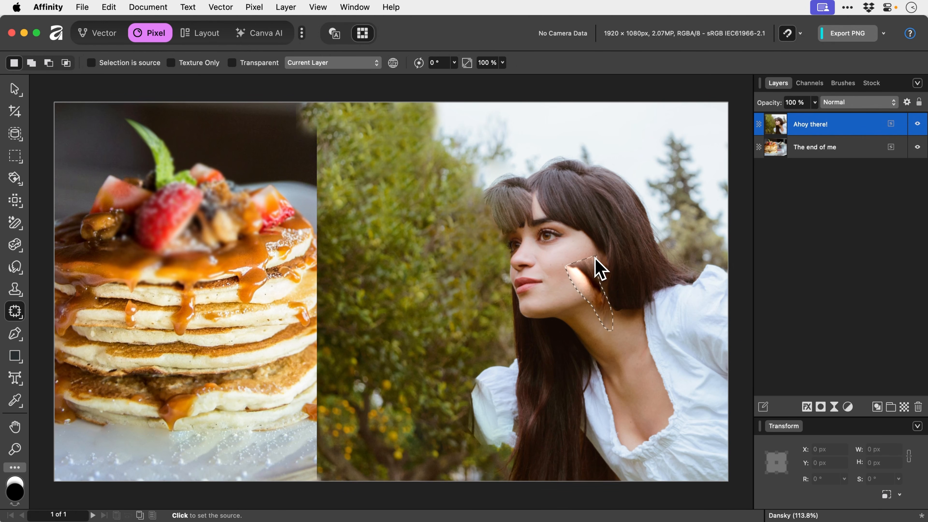
click(550, 255)
mouse_move(550, 255)
mouse_down()
mouse_move(579, 284)
mouse_move(563, 290)
mouse_move(551, 258)
mouse_up()
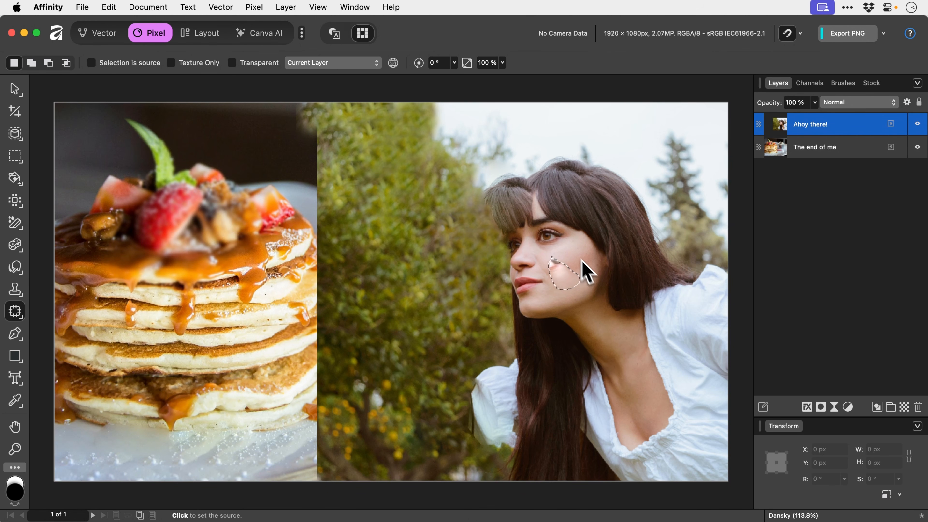
Step: Use the woman's eye as the patch source, transform the patch to 151 % scale and 351° rotation, and commit it
click(550, 238)
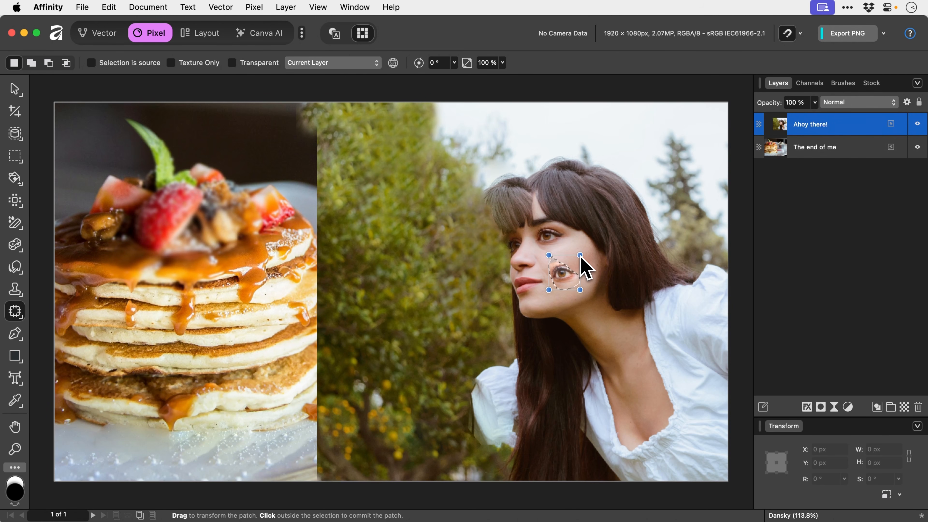
mouse_move(581, 255)
mouse_down()
mouse_move(603, 236)
mouse_move(574, 257)
mouse_move(593, 252)
mouse_up()
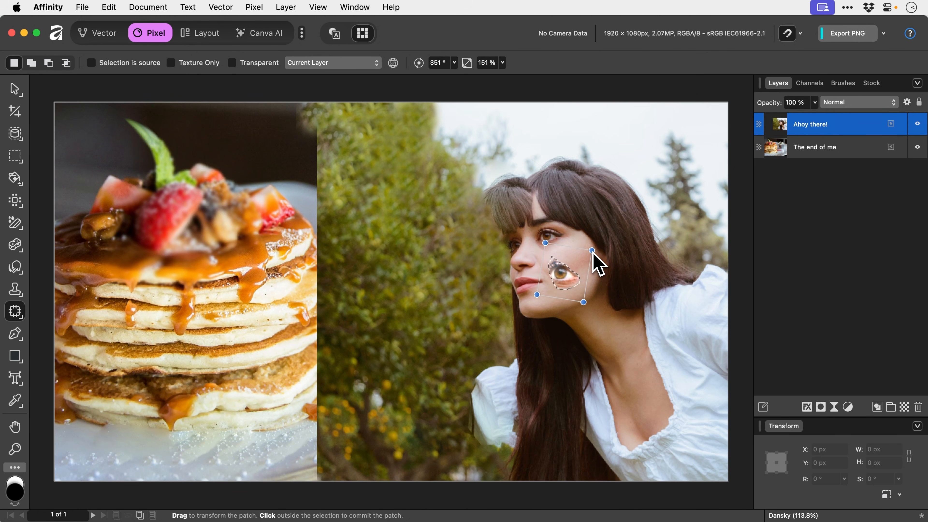
click(575, 226)
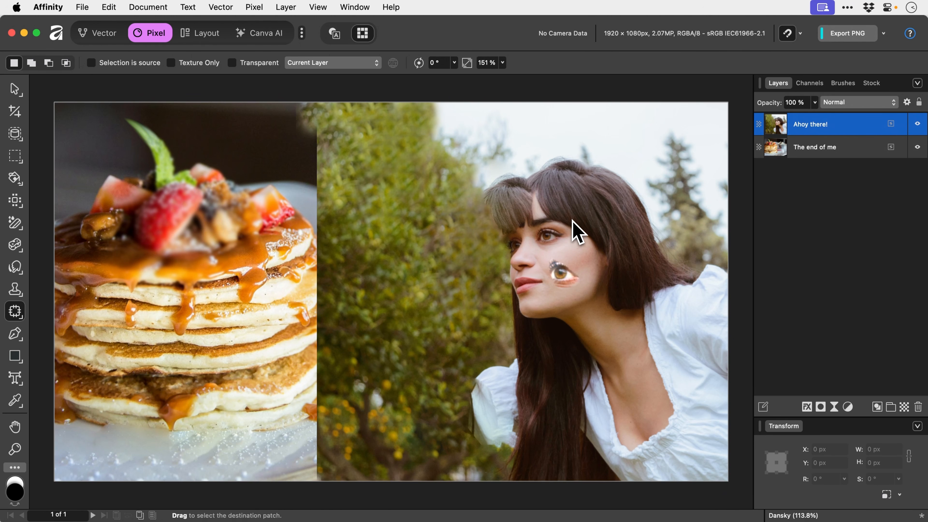
Step: Undo the patch, healing and inpainting edits and the cloned foliage, back to the portrait with the raised arm and original sky
key(super+z)
key(super+z)
key(super+z)
key(super+z)
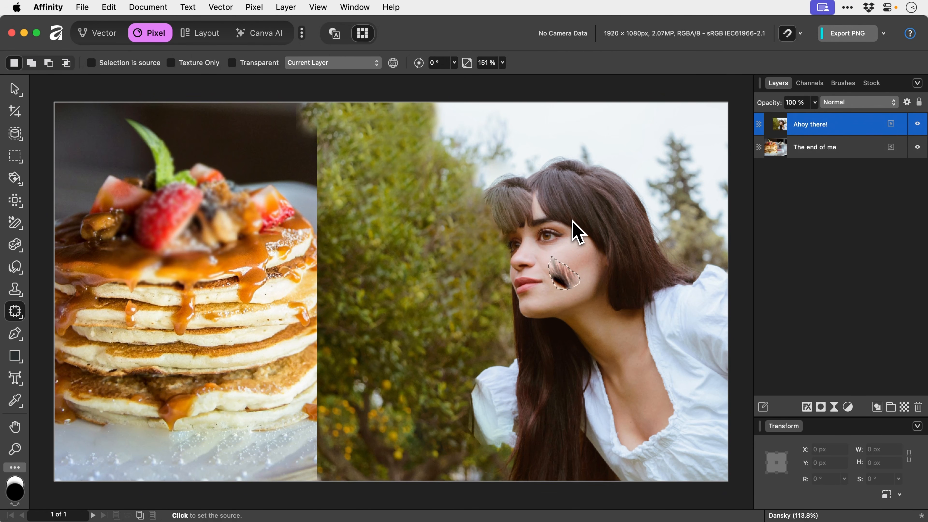
key(super+z)
key(super+z)
key(super+z)
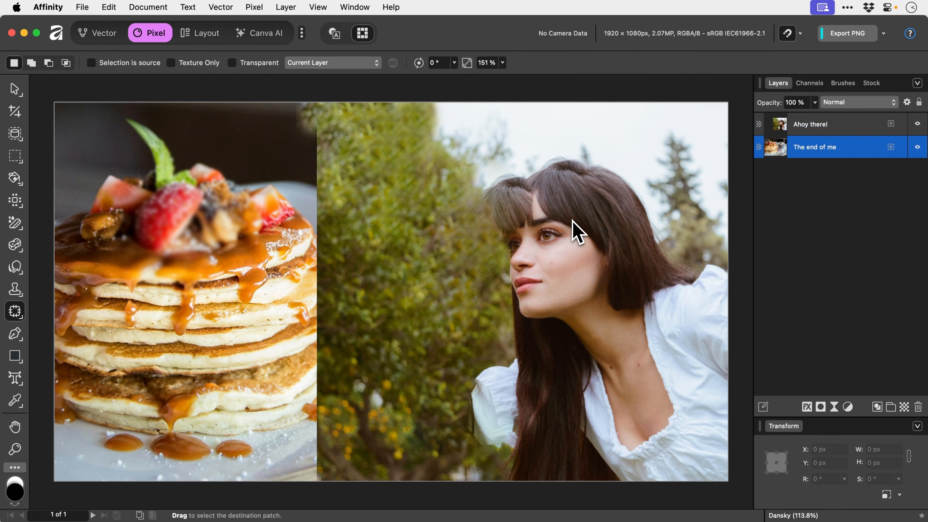
key(super+z)
key(super+z)
key(super+z)
key(super+z)
key(super+z)
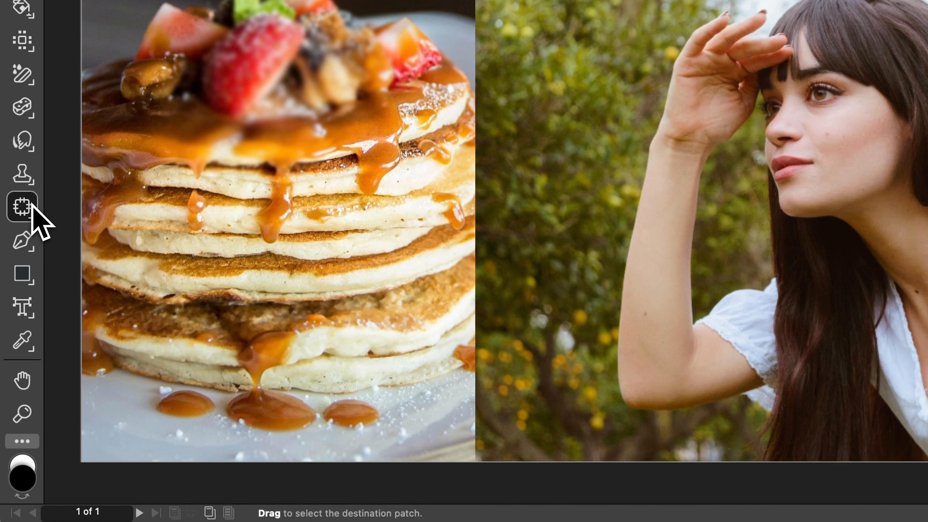
Step: Activate the Blemish Removal Tool and remove the mole on the woman's lower neck nearest the blouse on the "Ahoy there!" layer
click(23, 311)
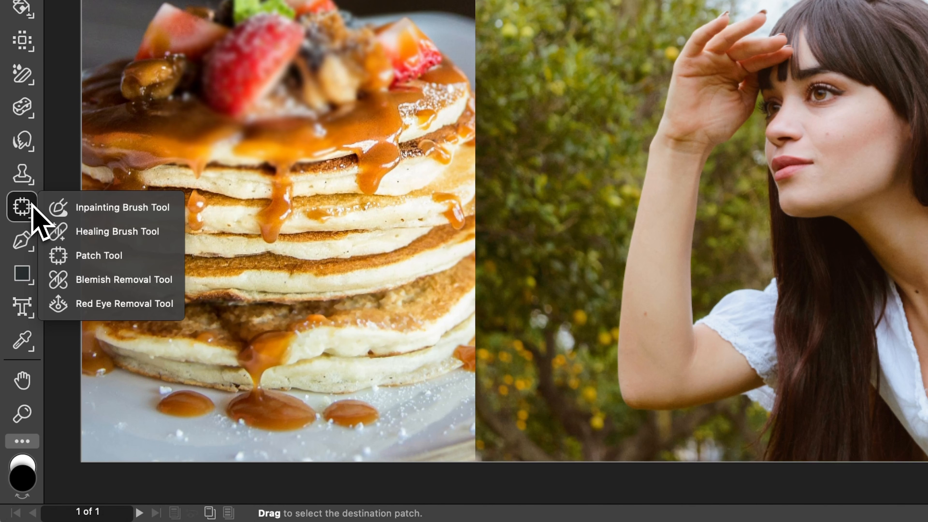
click(118, 284)
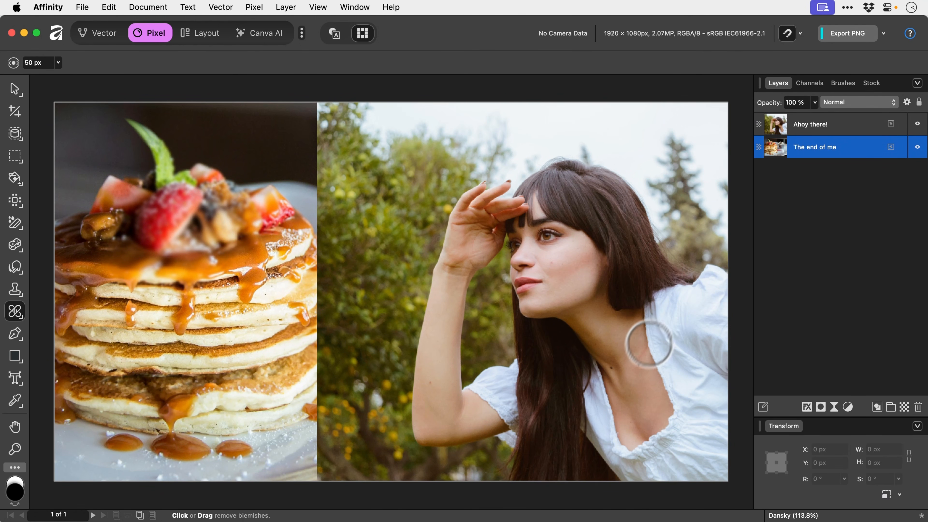
click(804, 118)
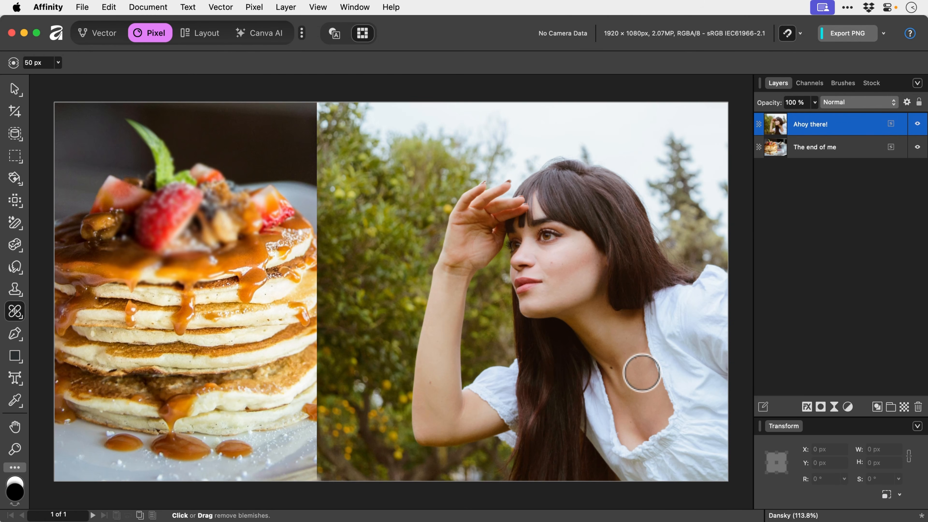
click(638, 366)
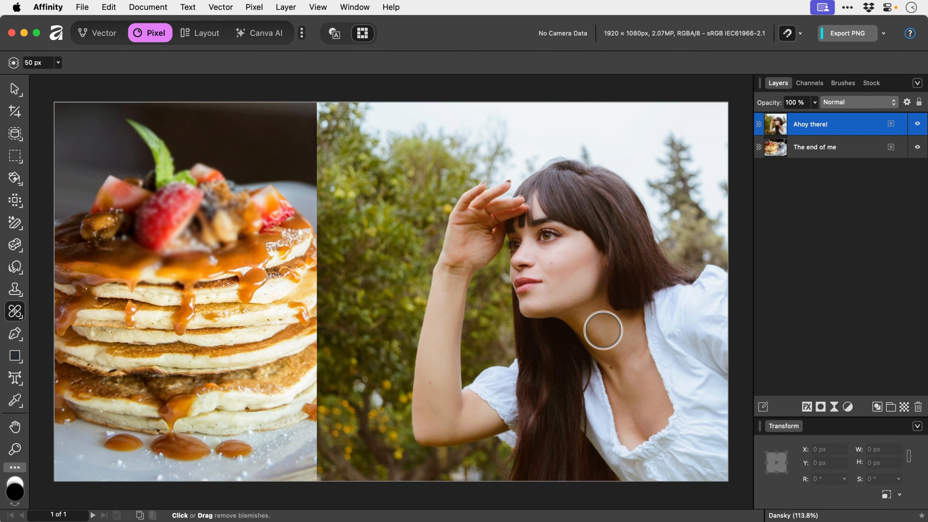
Step: Reduce the Blemish Removal brush to 19 px and remove the remaining mole on the woman's neck and the one on her forearm
key([)
key([)
key([)
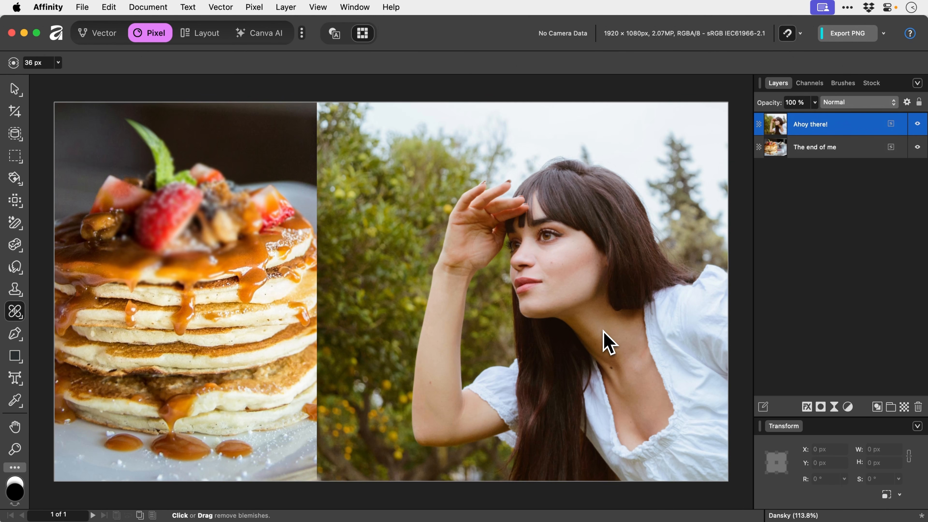
key(bracketleft)
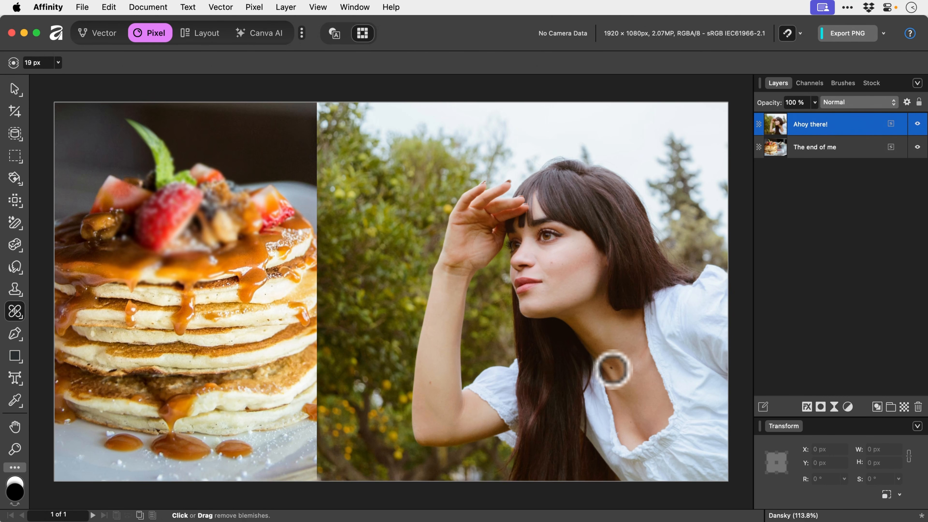
click(611, 368)
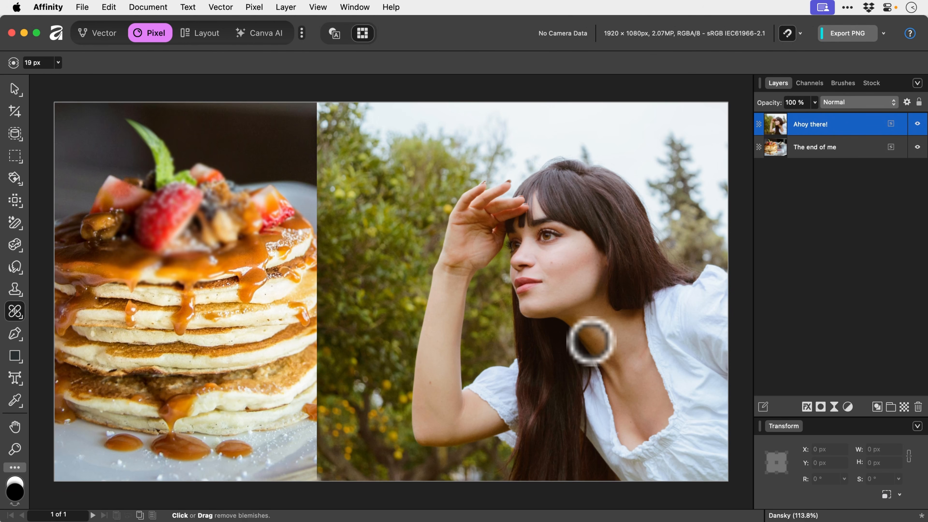
click(431, 384)
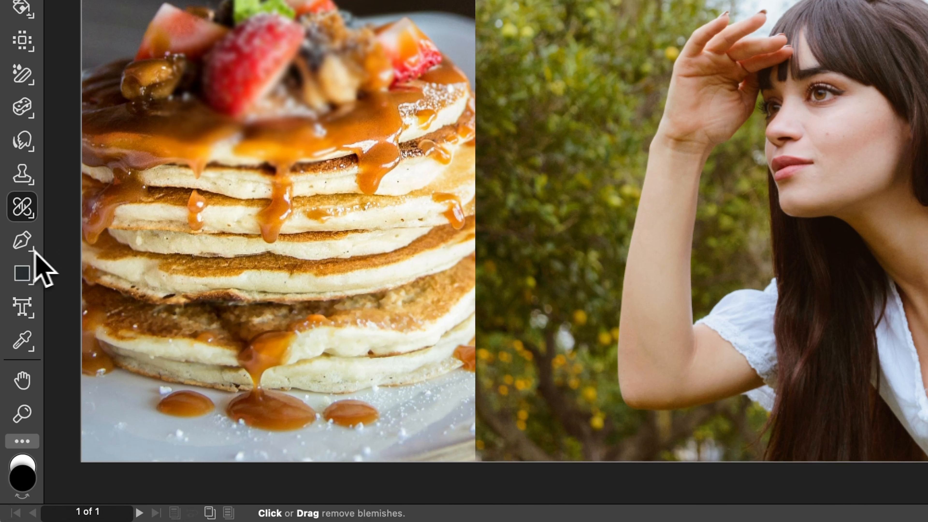
Step: Draw a closed black shape with curved and straight segments across the pancakes and the foliage using the Pen Tool
click(17, 339)
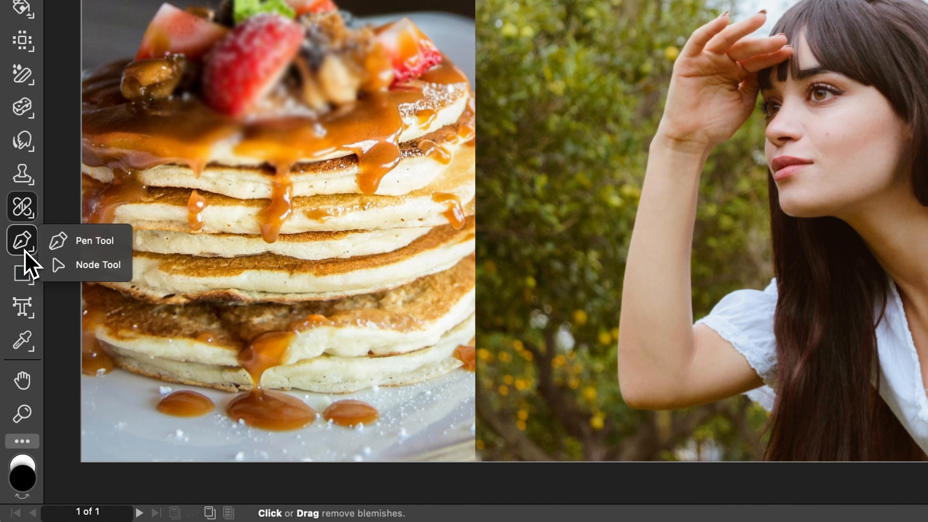
click(67, 248)
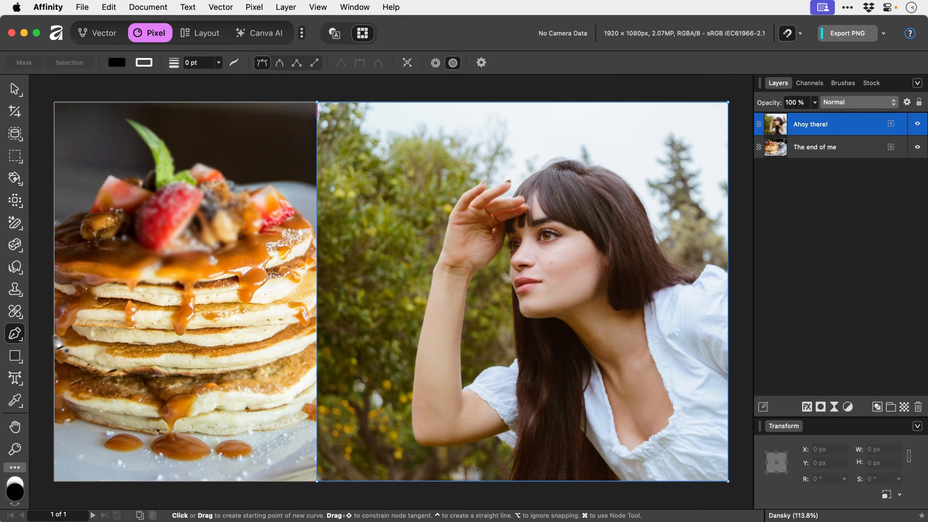
click(230, 297)
drag(295, 233, 370, 237)
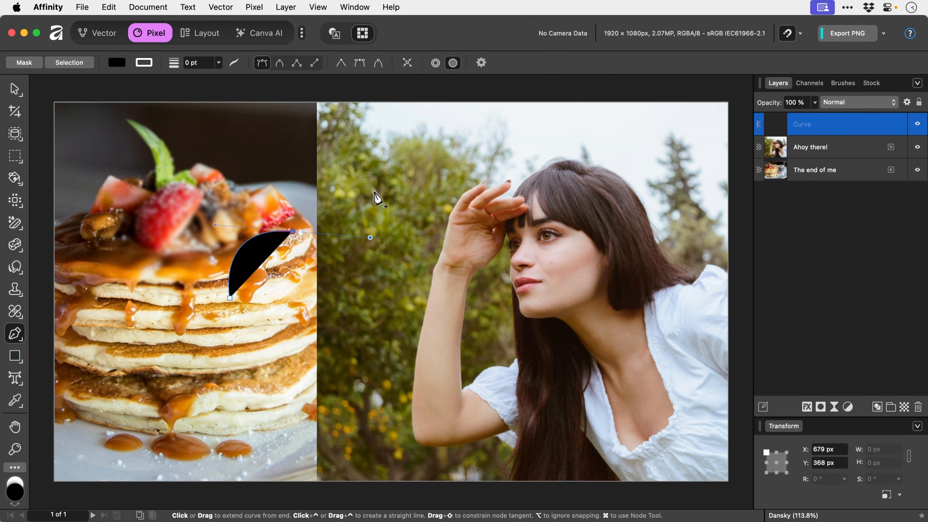
drag(373, 194, 372, 163)
click(434, 207)
click(393, 297)
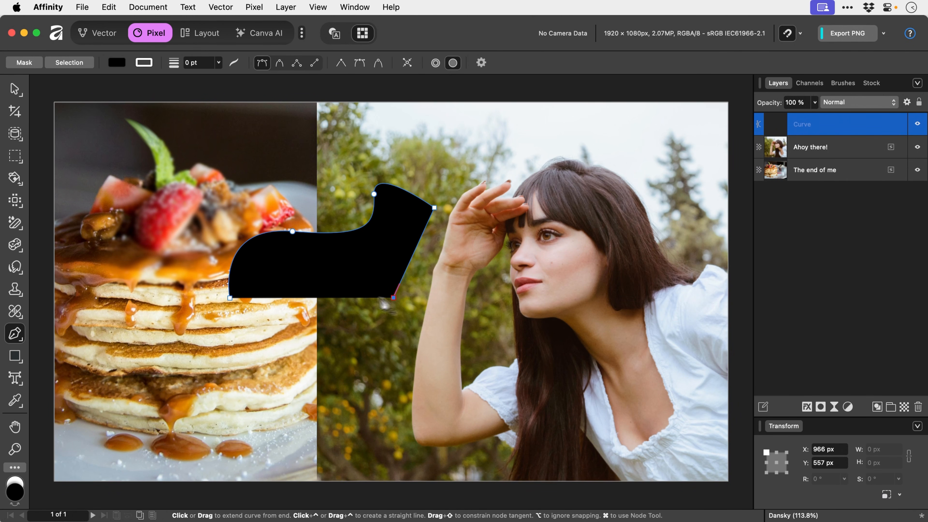
click(304, 282)
click(296, 344)
click(236, 343)
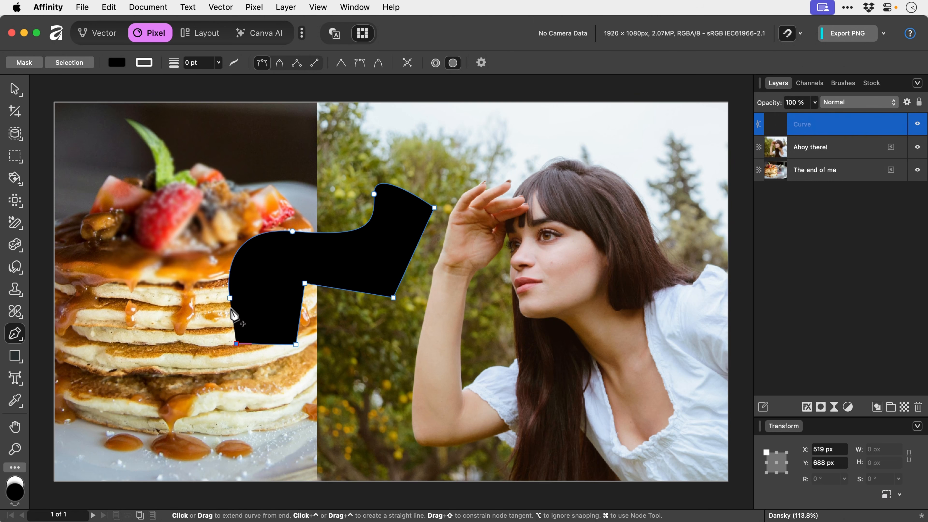
click(230, 298)
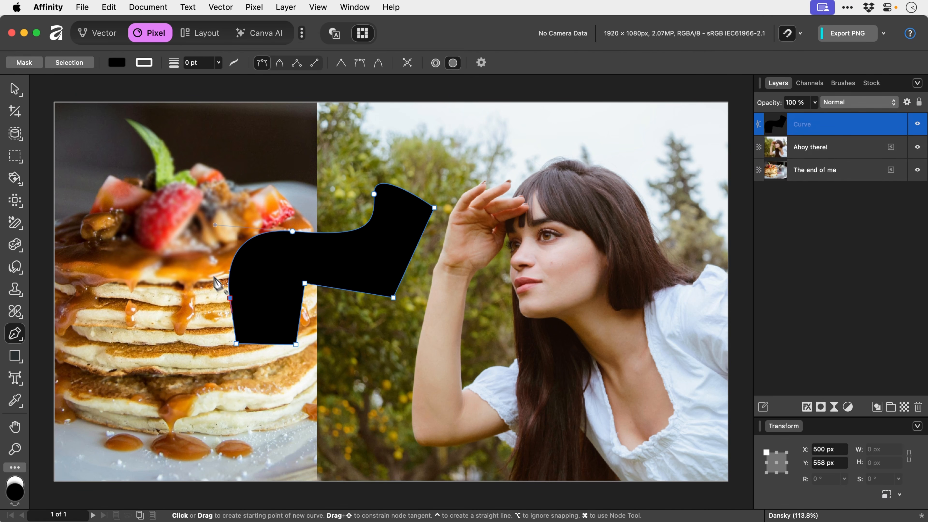
Step: Try the pen curve as a mask on the "Ahoy there!" layer, undo it, and convert the curve to a selection instead
click(40, 66)
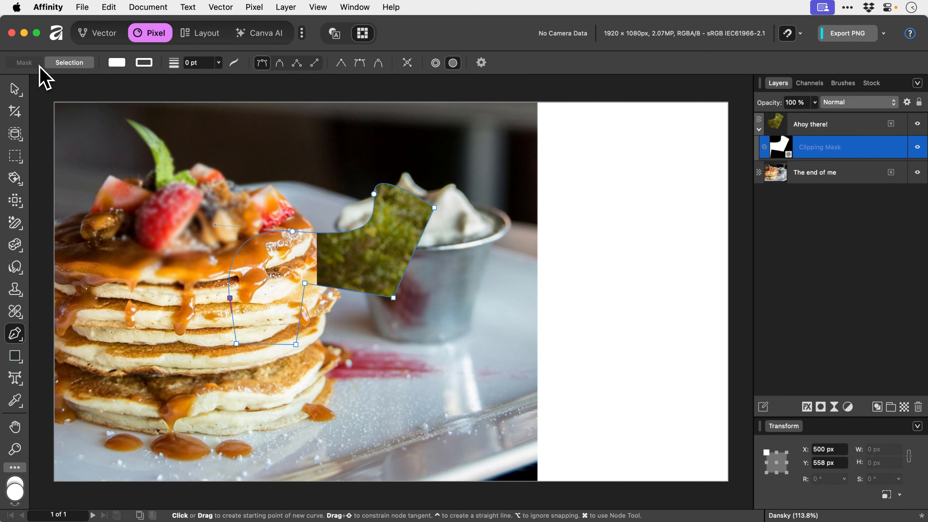
click(40, 66)
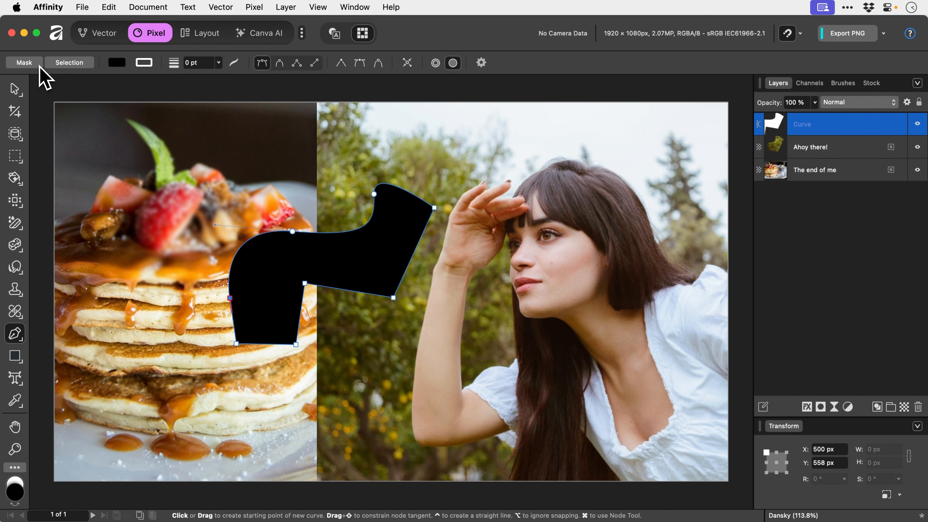
click(69, 62)
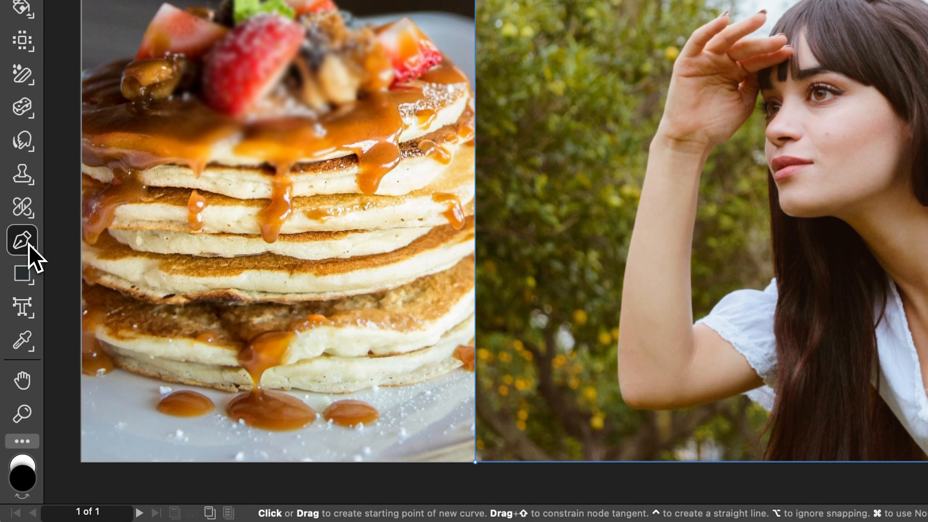
Step: Draw a closed four-sided straight-edged black shape over the pancake stack with the Pen Tool
click(30, 245)
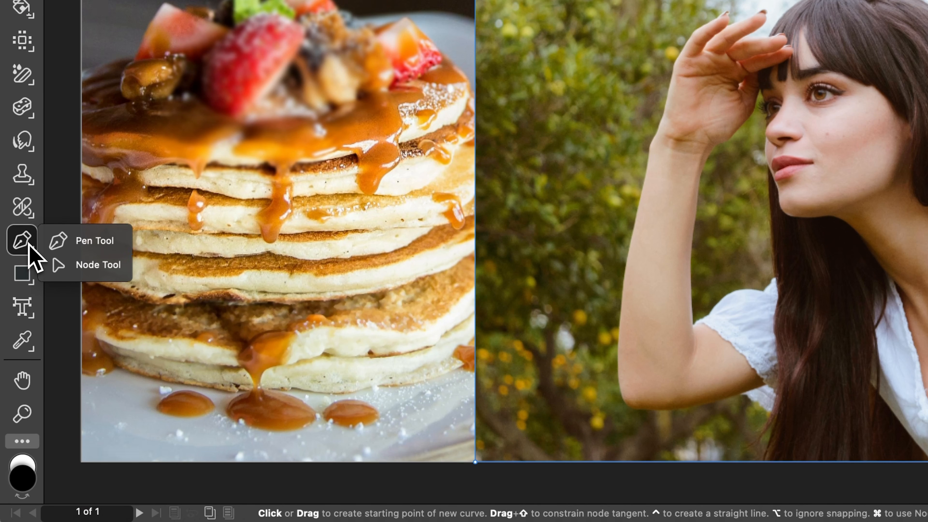
click(79, 242)
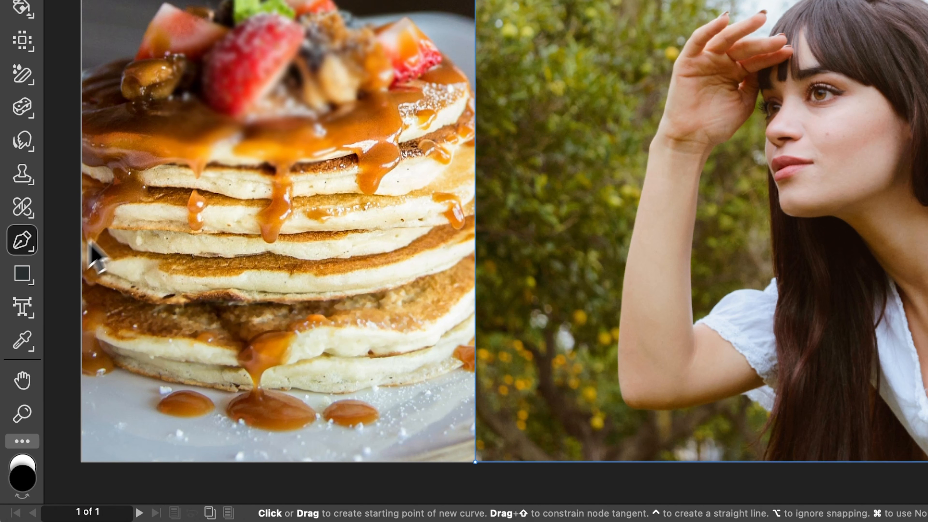
click(132, 204)
click(257, 132)
click(249, 292)
click(145, 292)
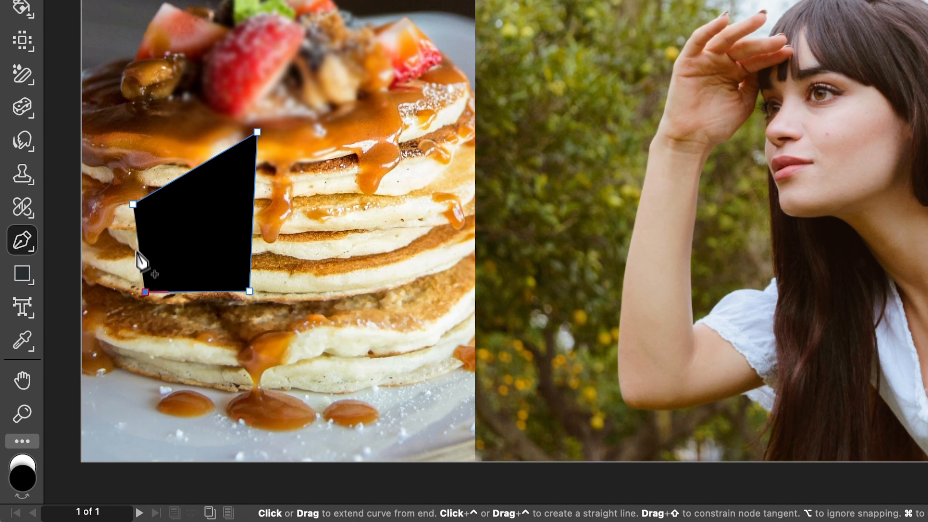
click(132, 204)
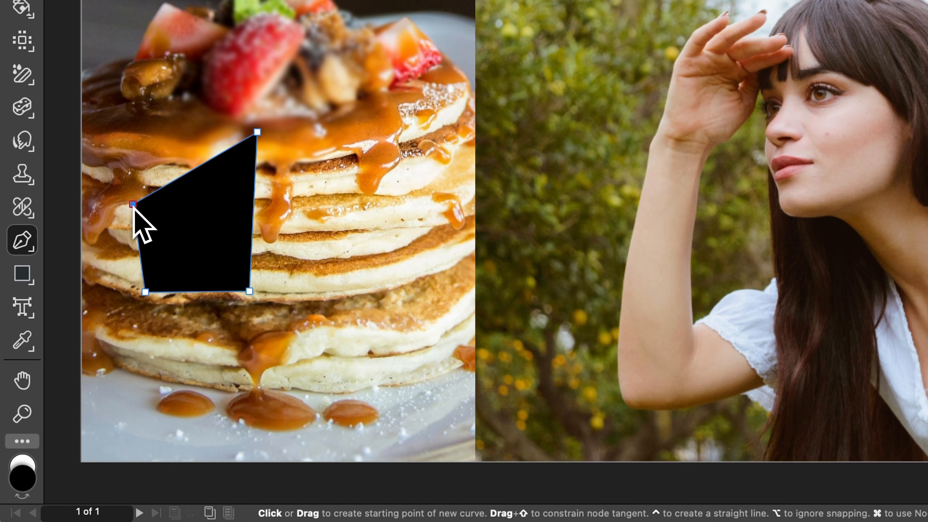
Step: Move the two lower nodes of the four-sided shape with the Node Tool, and delete the shape
click(29, 244)
click(78, 266)
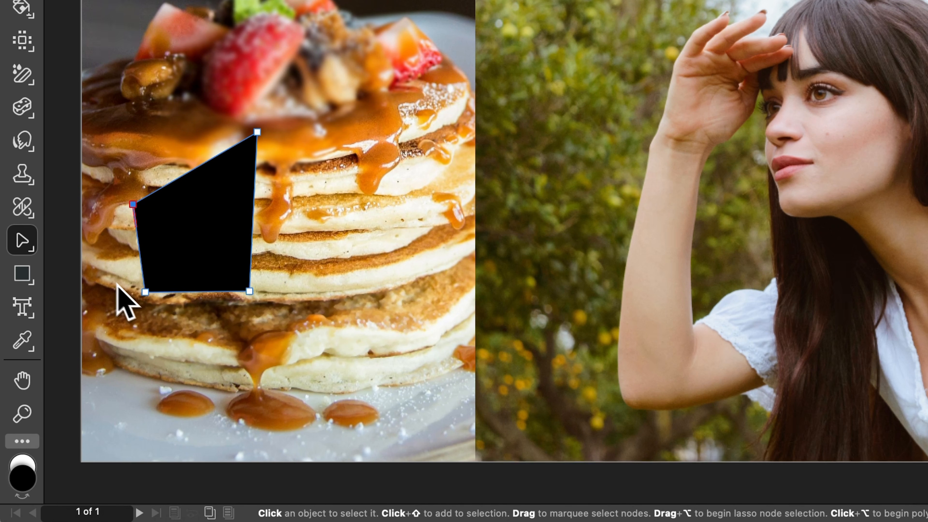
drag(145, 292, 152, 315)
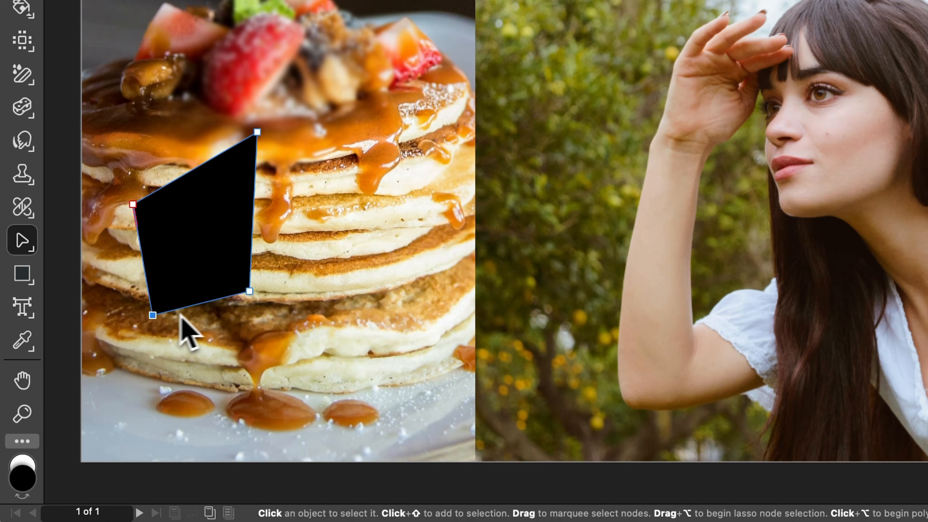
drag(249, 292, 223, 210)
key(v)
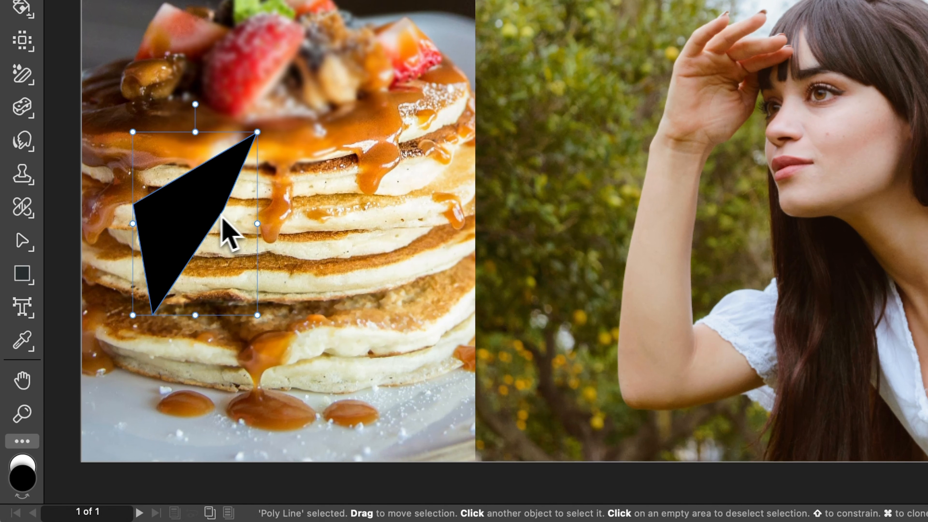
key(Delete)
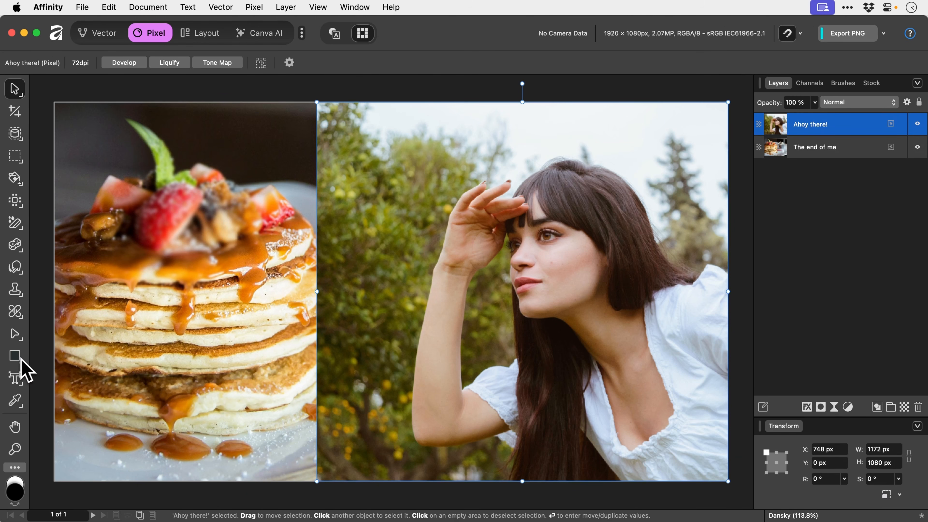
Step: Draw a cog of about 620 × 620 px across the boundary between the two photos using the Cog Tool
click(17, 359)
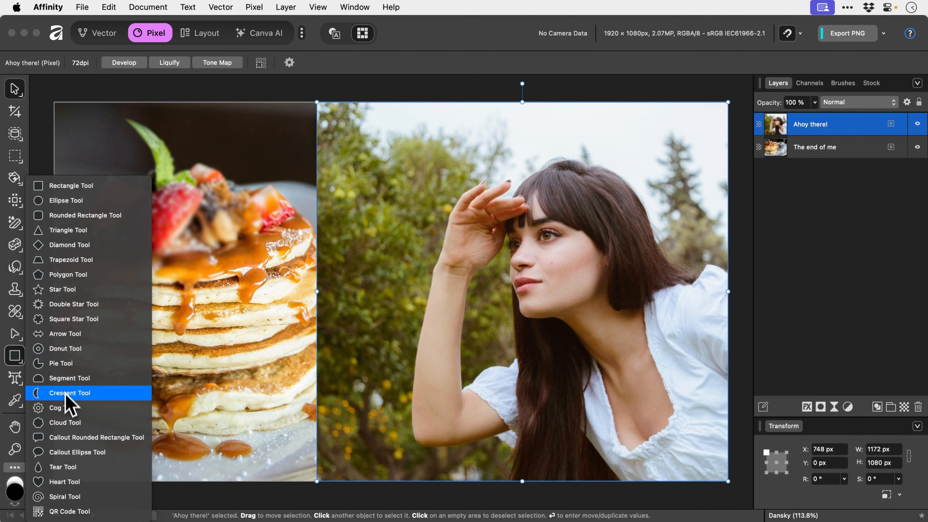
click(61, 407)
drag(216, 174, 433, 393)
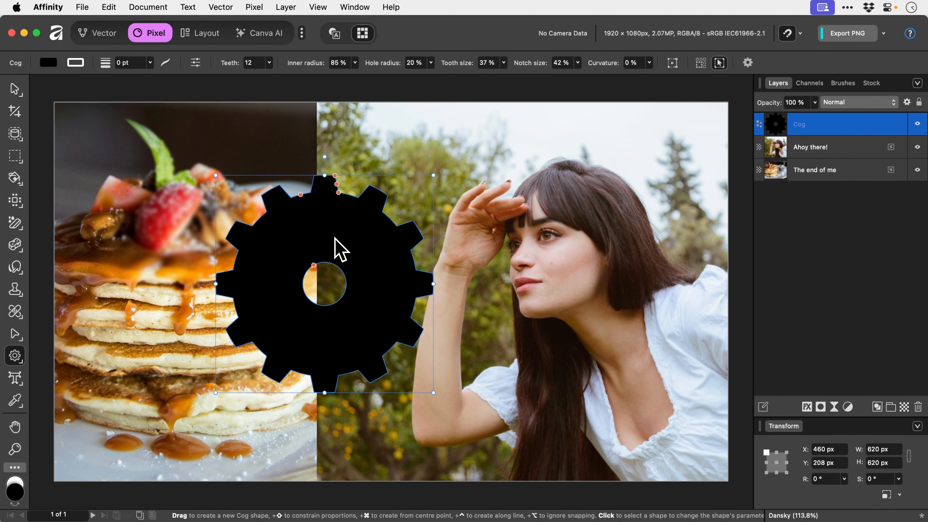
Step: Reshape the cog to 48 % hole radius, 77 % inner radius, 32 % tooth size, 0 % notch size, -100 % curvature and 22 teeth
drag(313, 265, 293, 238)
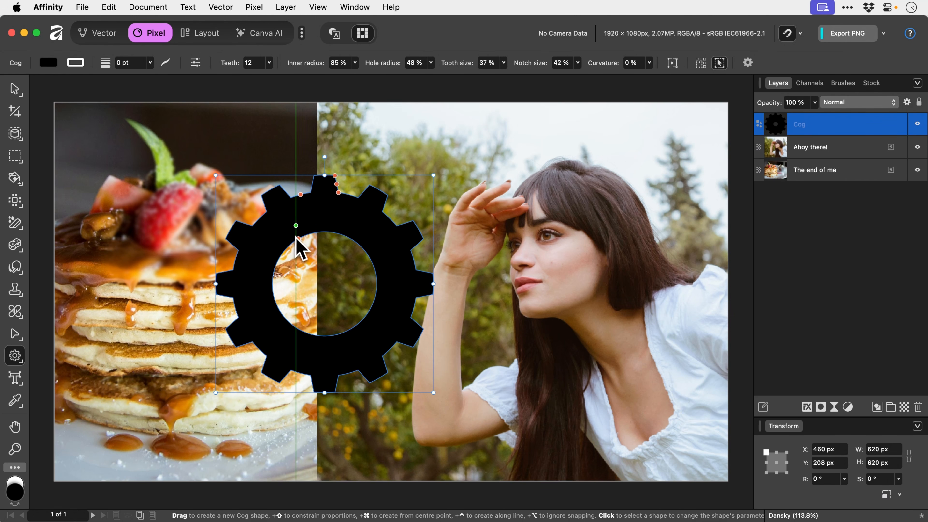
drag(303, 192, 346, 204)
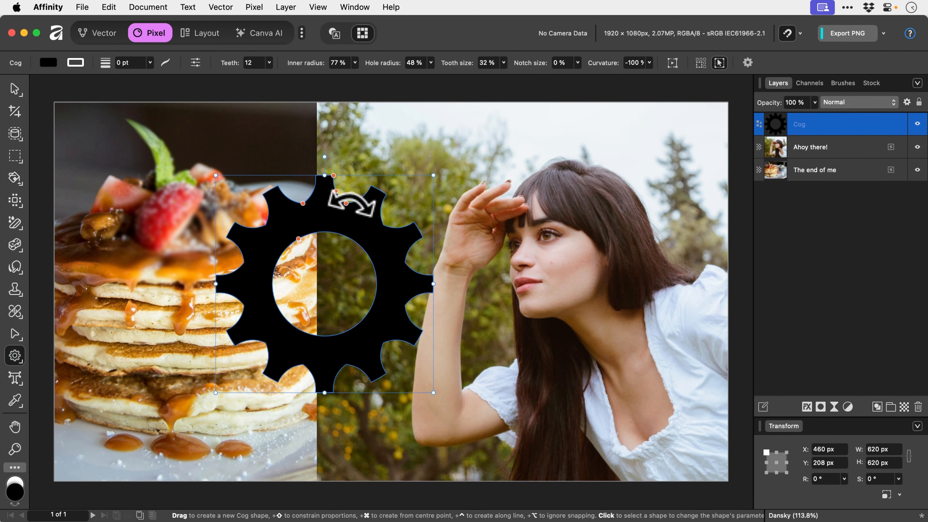
click(270, 63)
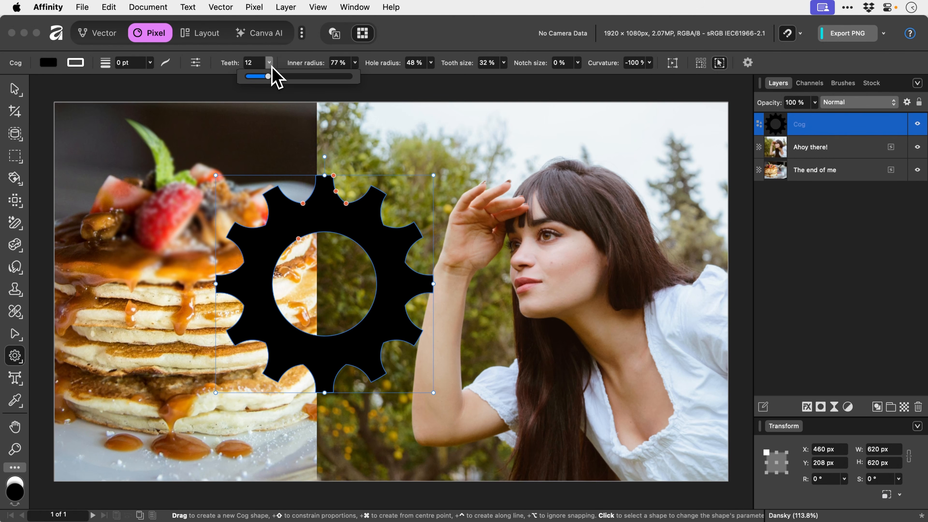
drag(269, 77, 294, 79)
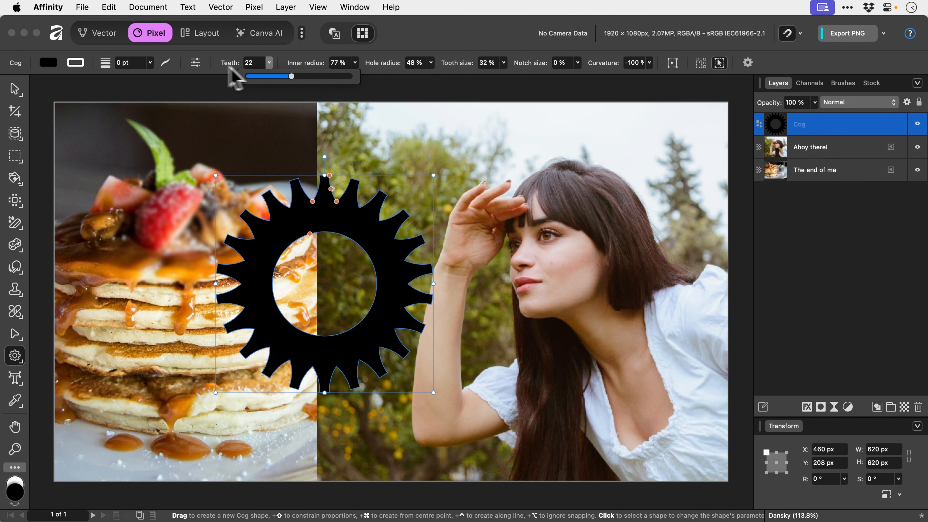
Step: Apply the three-bladed radiation-symbol preset to the cog and raise its notch size to 100 %
click(201, 61)
click(197, 62)
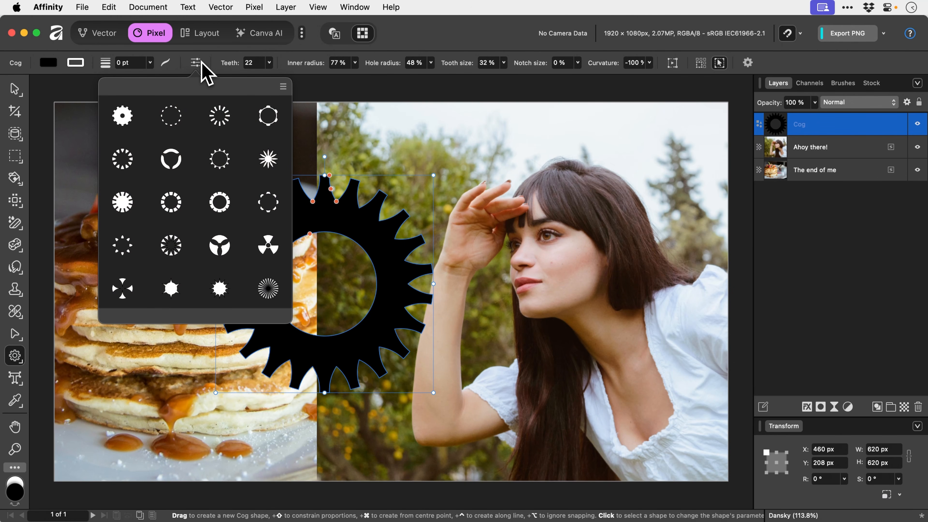
click(268, 247)
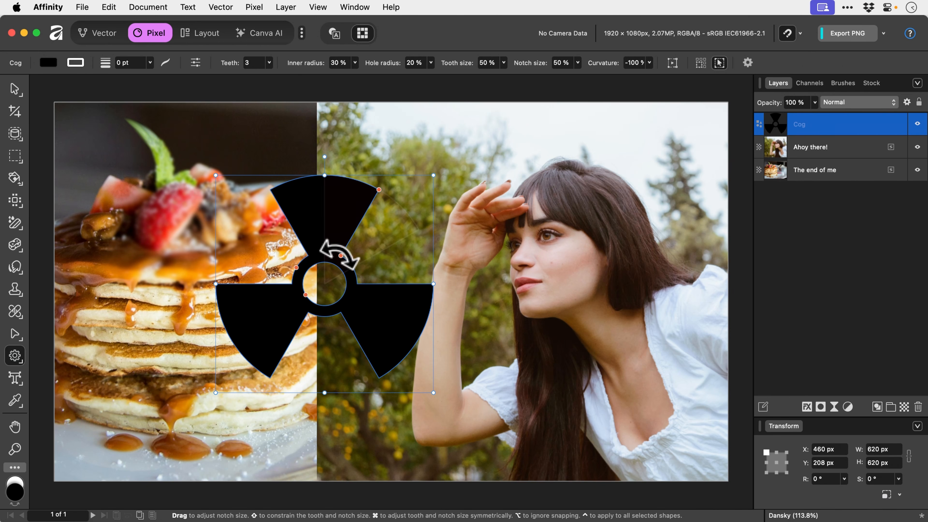
drag(340, 256, 339, 208)
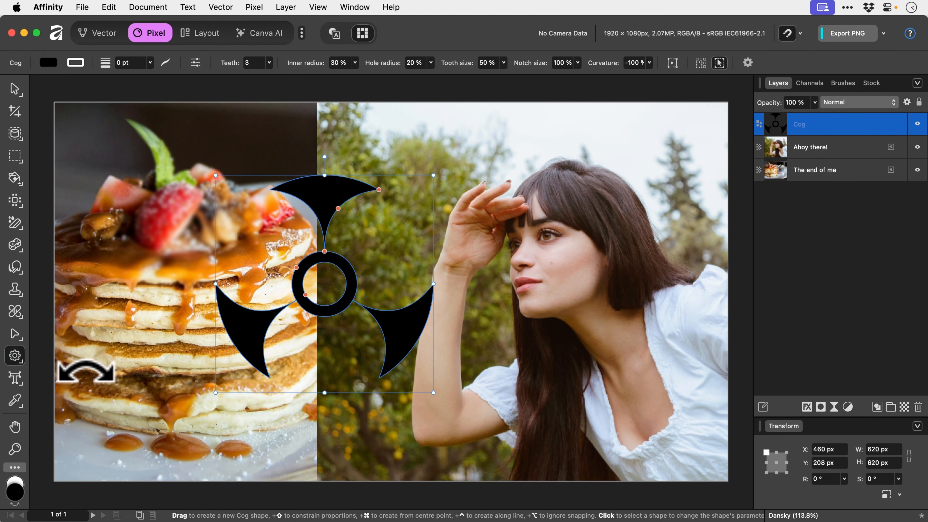
Step: Delete the cog shape from the document
key(v)
key(Delete)
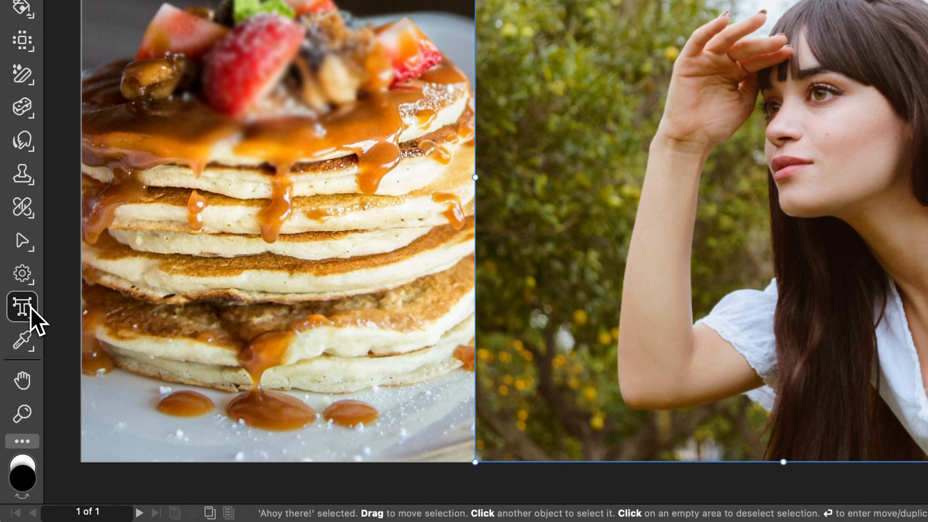
Step: Add the artistic text "fdsfdfdsfdsfsd" over the pancakes and enlarge it to about 800 px wide
click(21, 379)
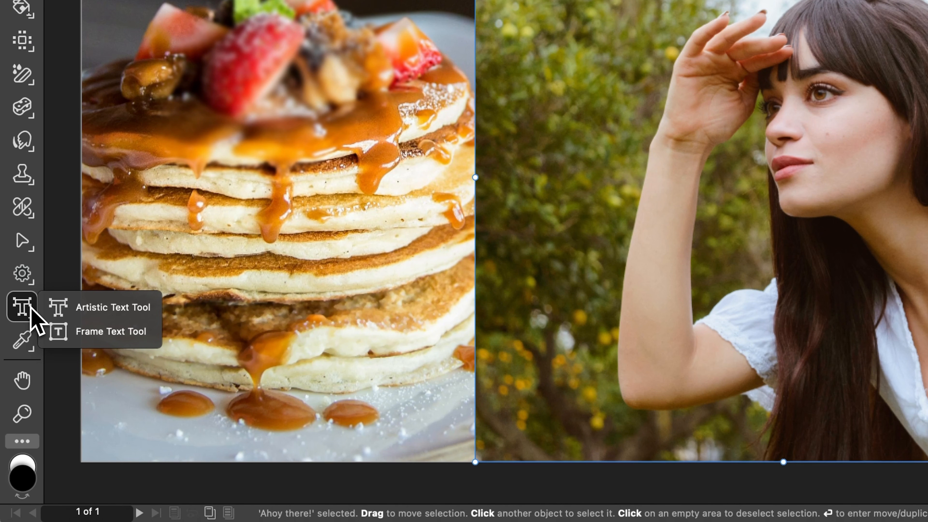
click(79, 308)
click(292, 214)
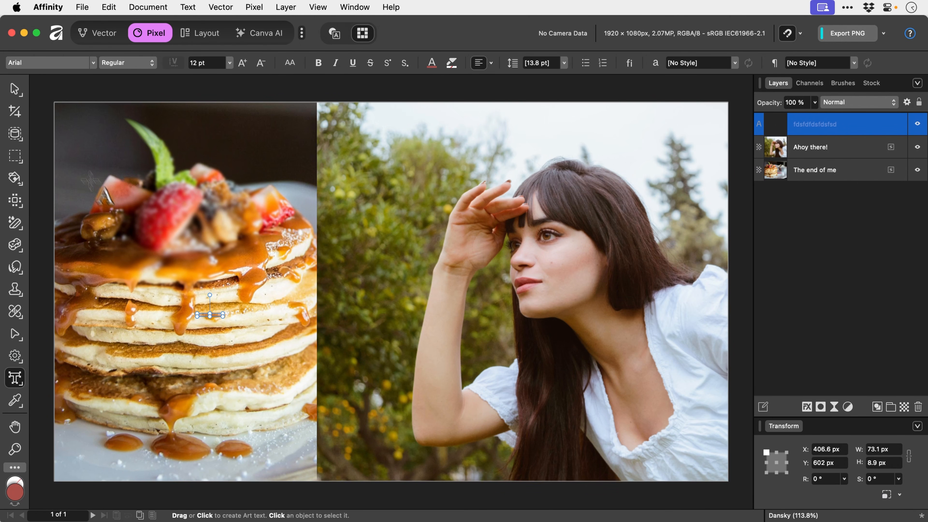
click(15, 89)
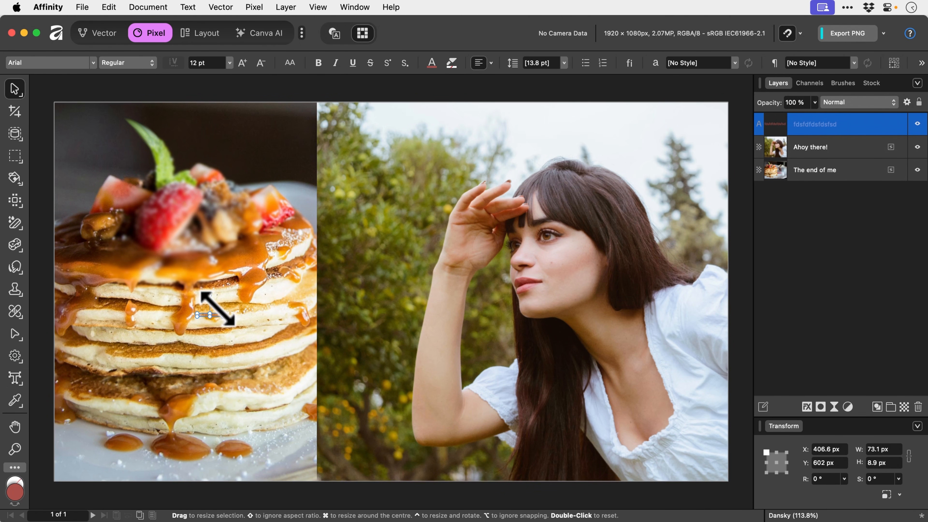
drag(223, 315, 478, 383)
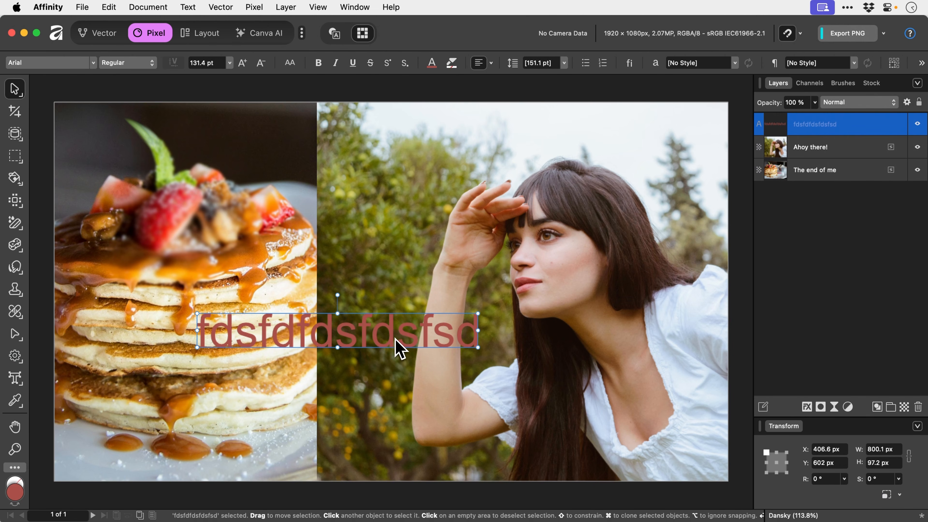
Step: Move the artistic text across the middle of the pancake stack and examine its full character settings
drag(398, 346, 299, 308)
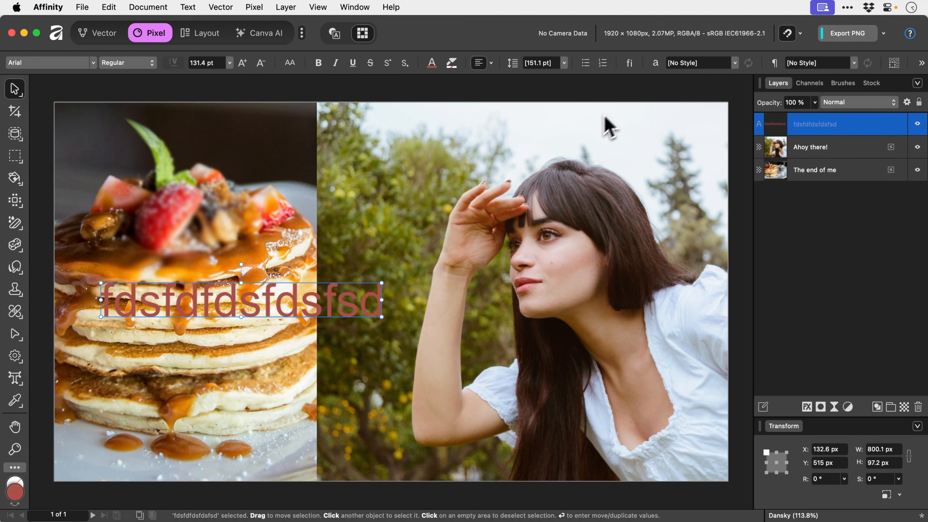
click(656, 68)
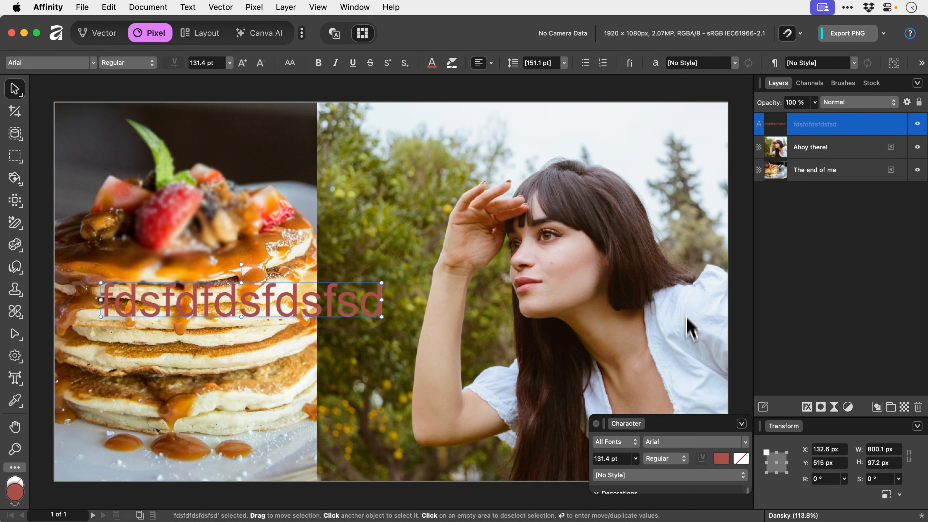
click(688, 424)
drag(689, 424, 676, 96)
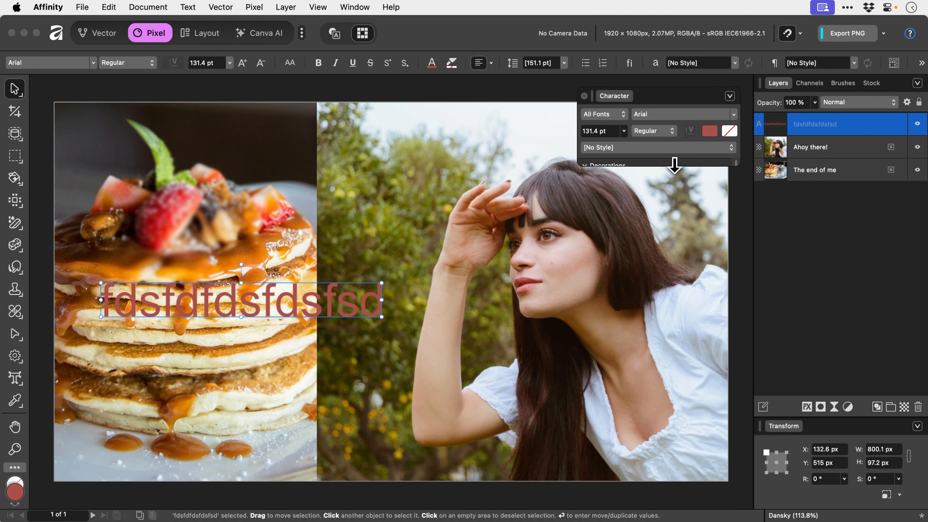
drag(674, 165, 676, 429)
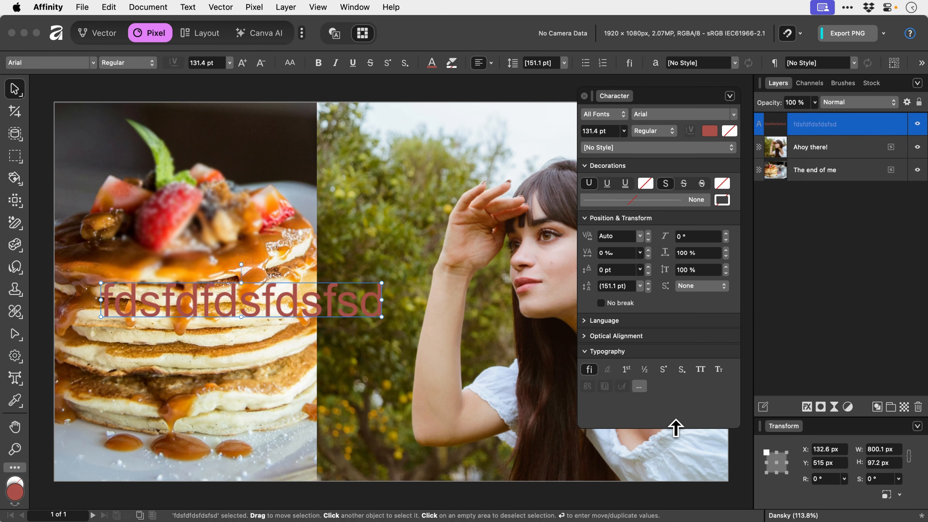
key(super+t)
key(super+t)
key(super+t)
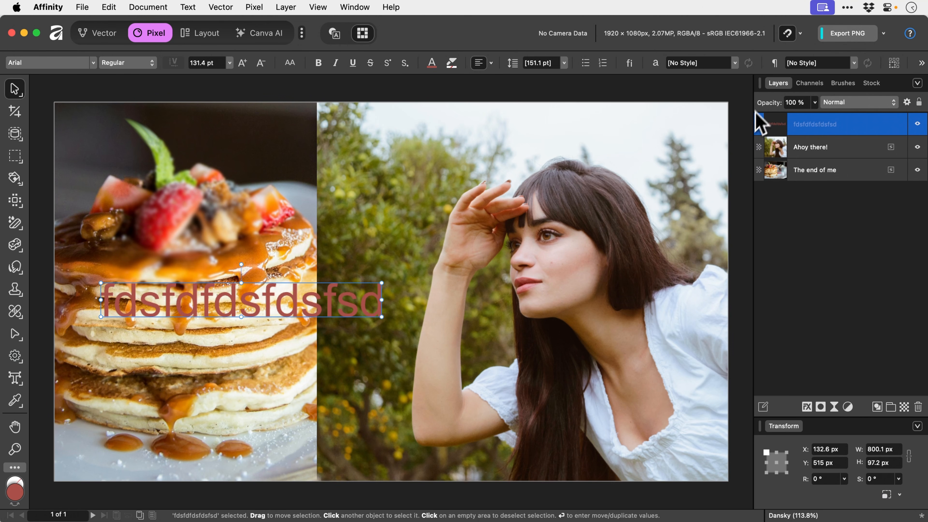
Step: Examine the artistic text's full paragraph settings and move the text up to the height of the strawberries
click(772, 63)
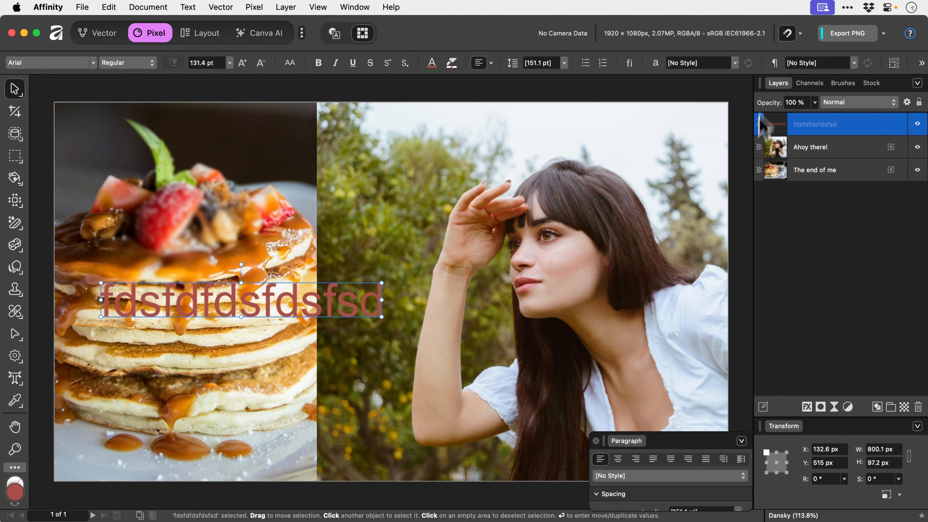
drag(704, 441, 681, 99)
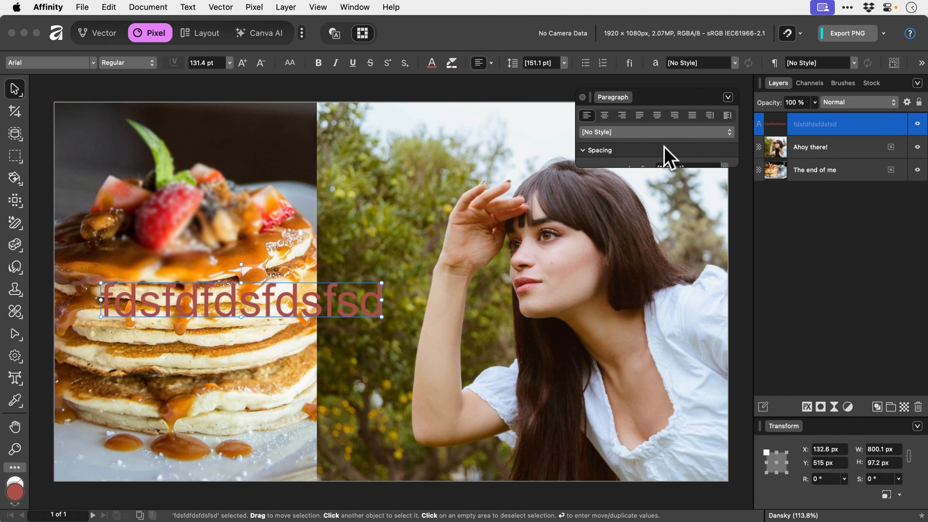
drag(654, 166, 665, 439)
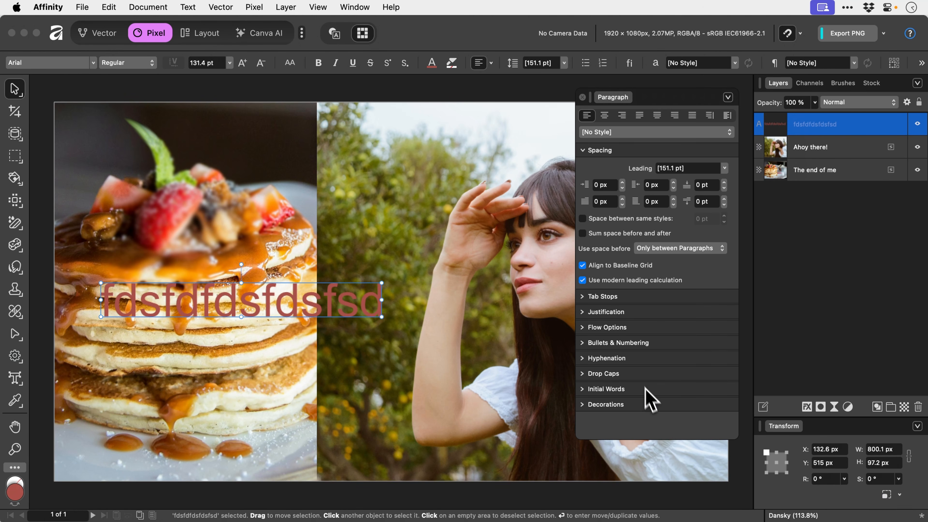
click(583, 97)
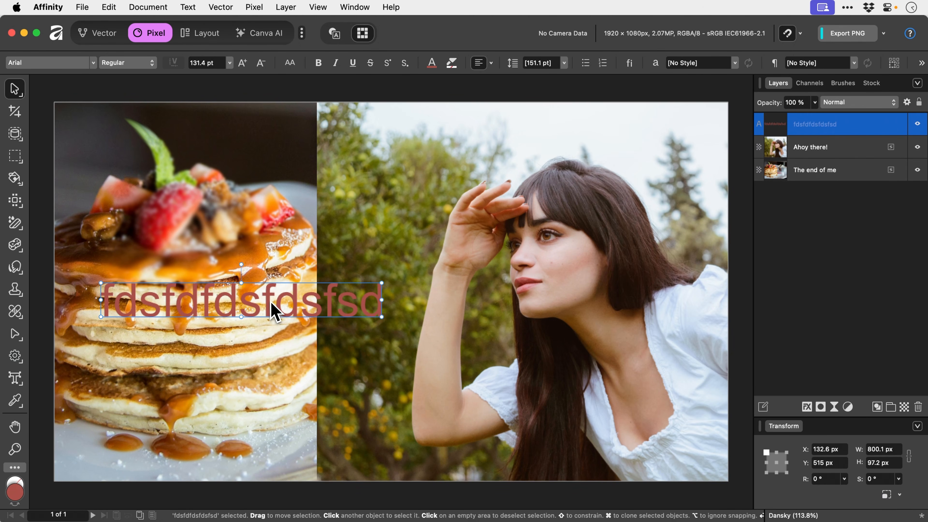
drag(270, 302, 343, 226)
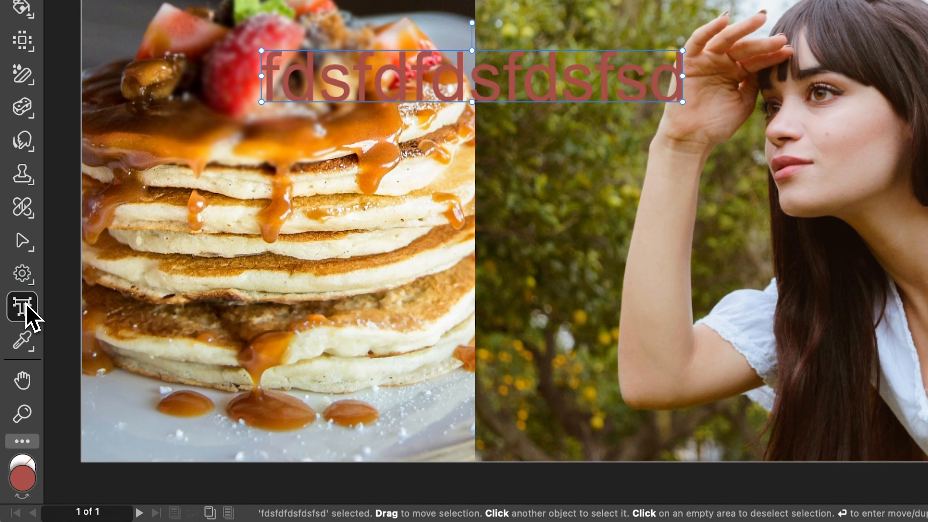
Step: Draw a text frame below the artistic text, insert filler text and resize the frame to about 470 × 346 px
click(26, 306)
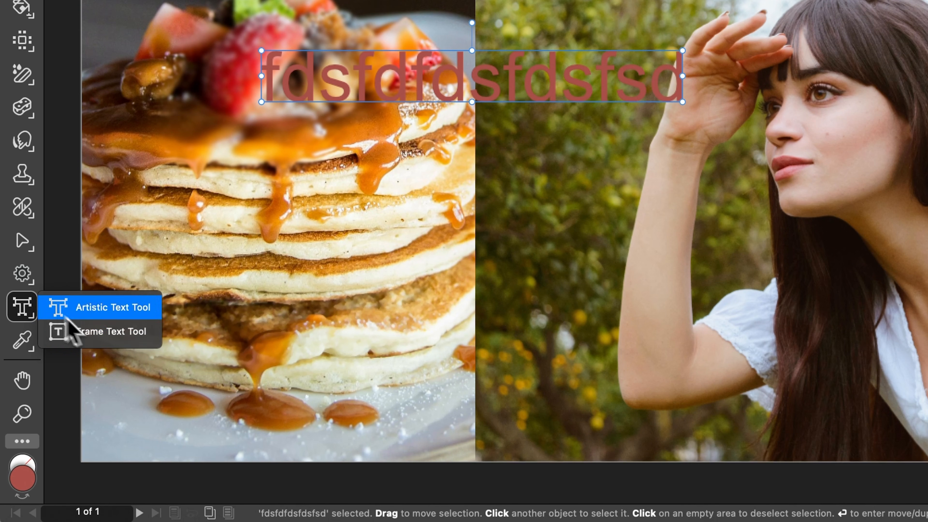
click(100, 332)
drag(232, 268, 416, 396)
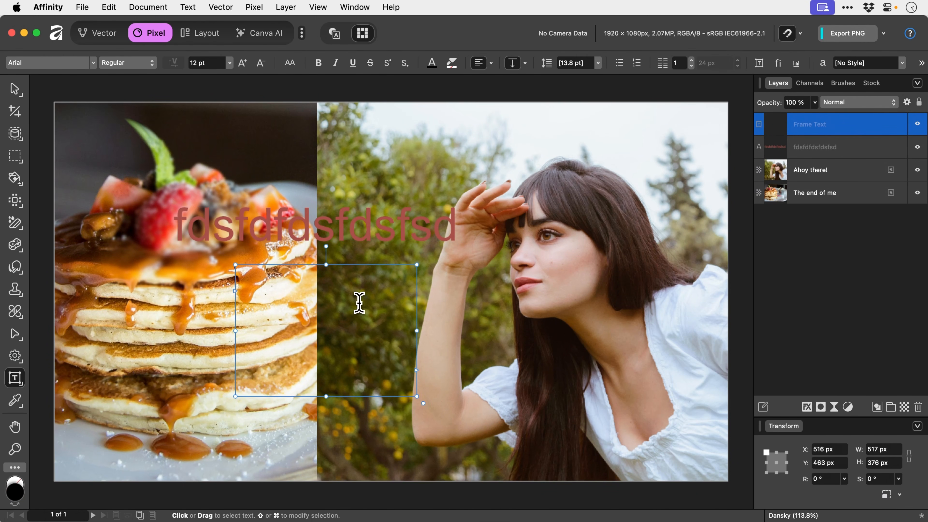
right_click(360, 301)
click(427, 398)
drag(418, 397, 401, 386)
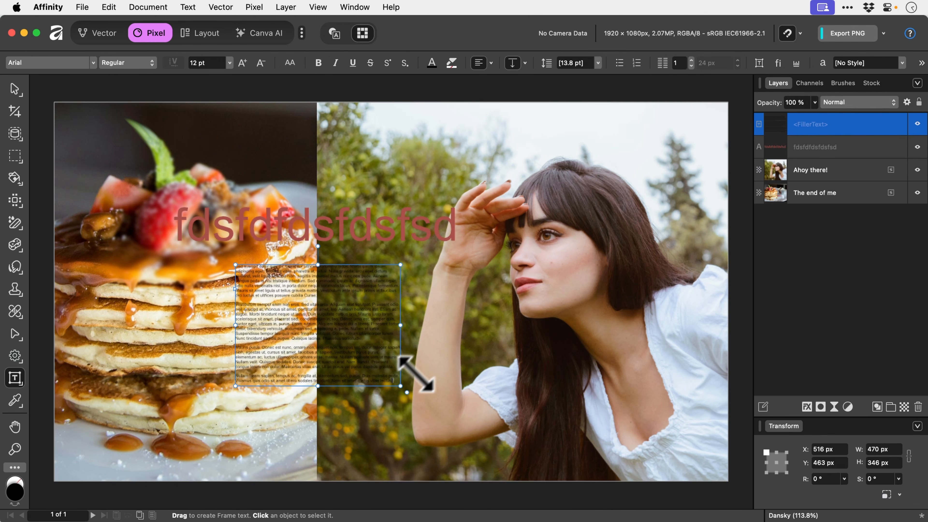
Step: Examine the filler frame's Text Frame settings for insets, columns and vertical position, and deselect the frame
click(759, 63)
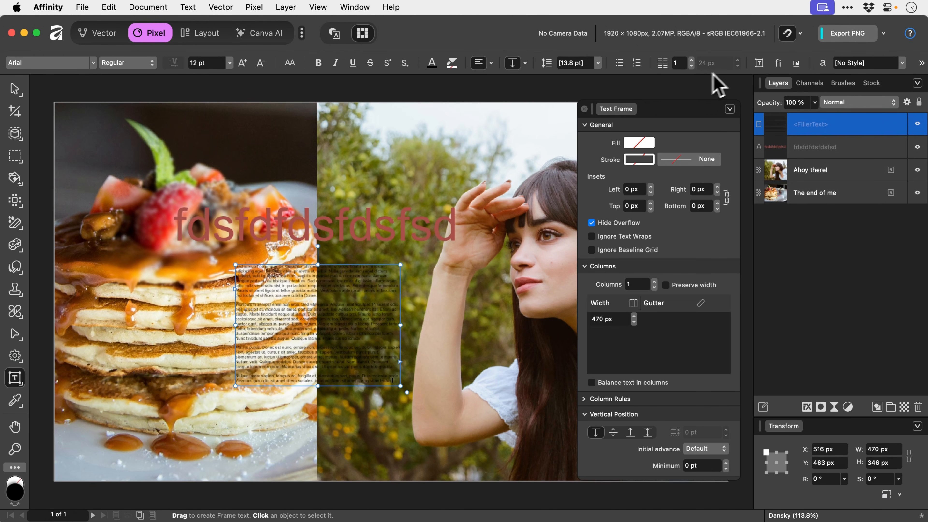
click(585, 108)
click(569, 125)
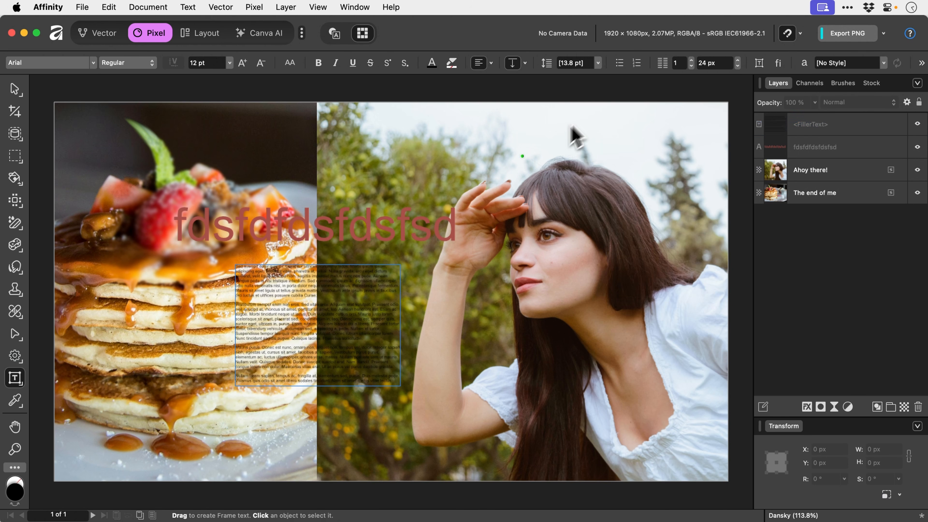
Step: Delete the artistic text "fdsfdfdsfdsfsd" and clear the selection
key(v)
click(351, 293)
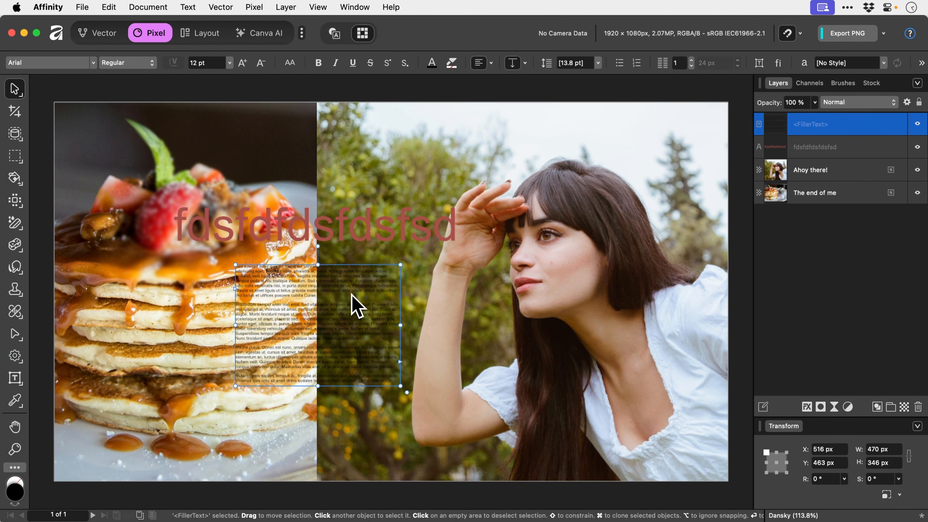
click(417, 235)
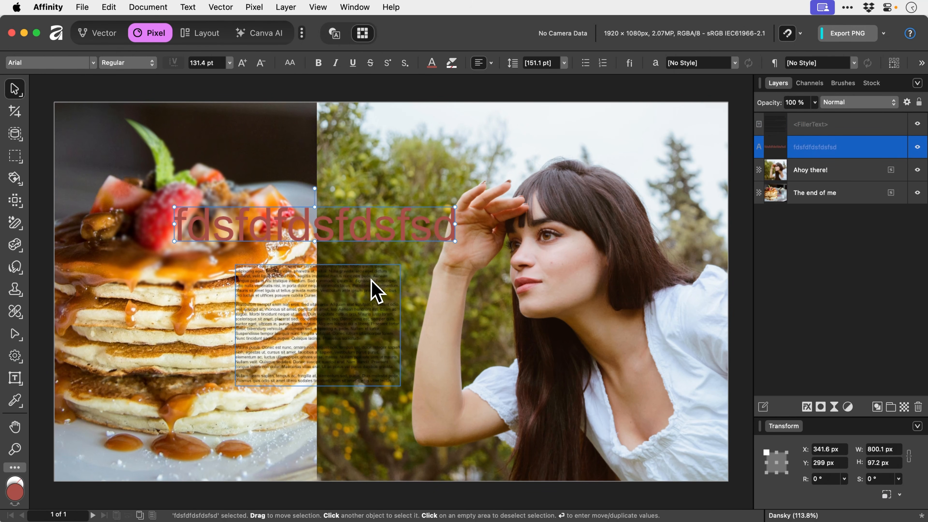
key(Delete)
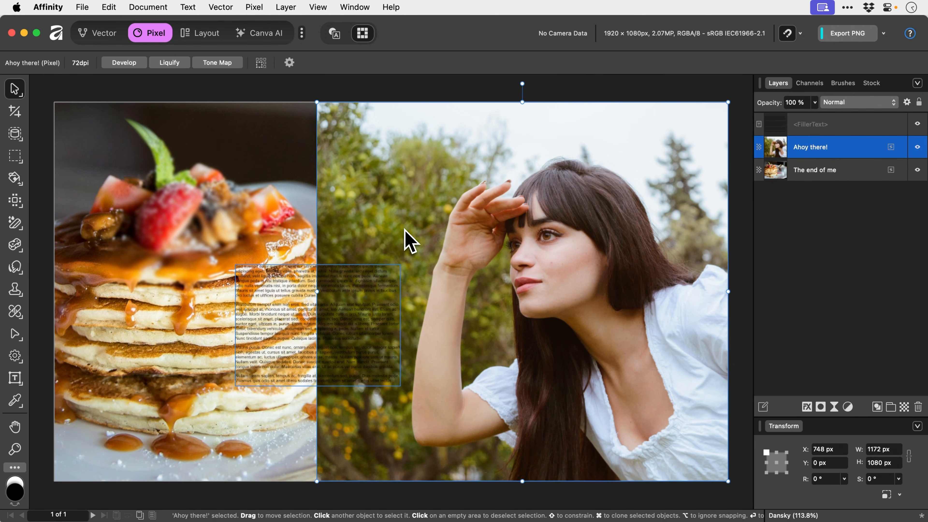
key(Escape)
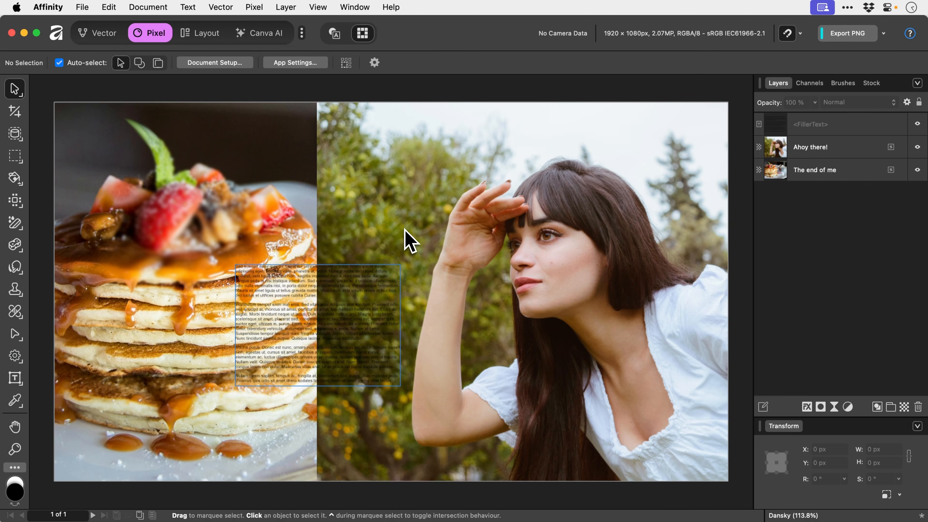
Step: Turn off the Text Flow display to hide the frame outline, and delete the filler text frame
click(317, 8)
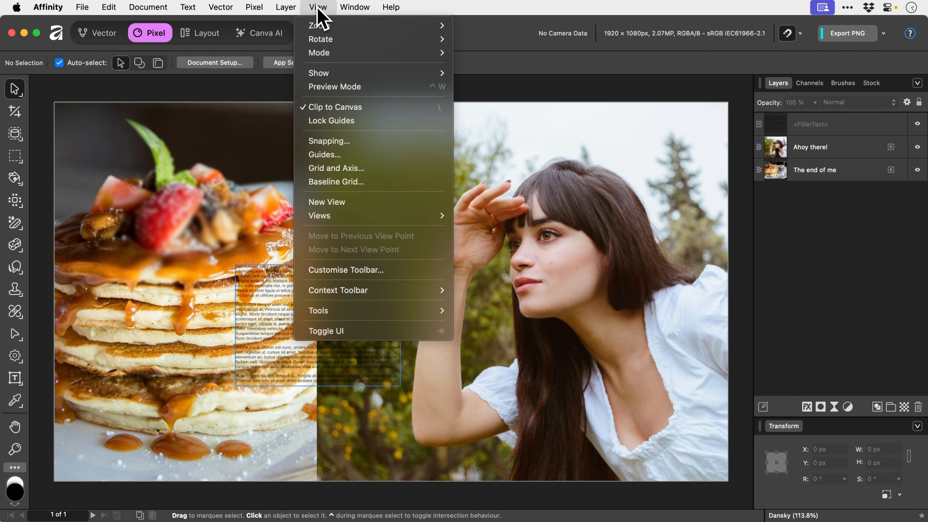
mouse_move(363, 77)
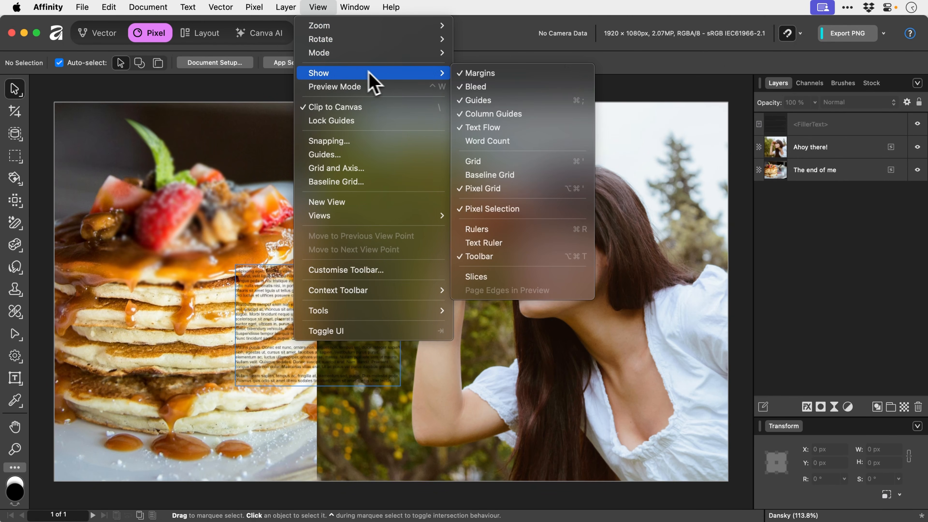
click(473, 127)
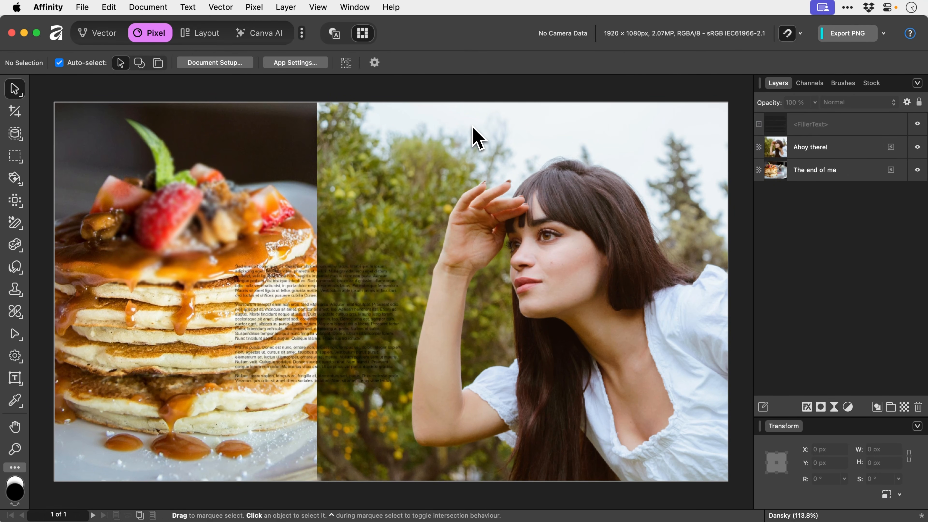
click(360, 277)
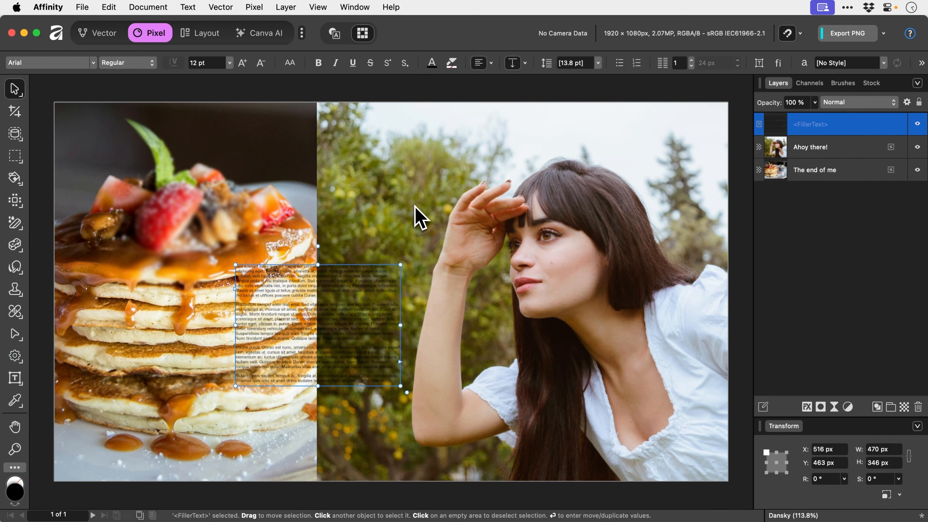
key(super+d)
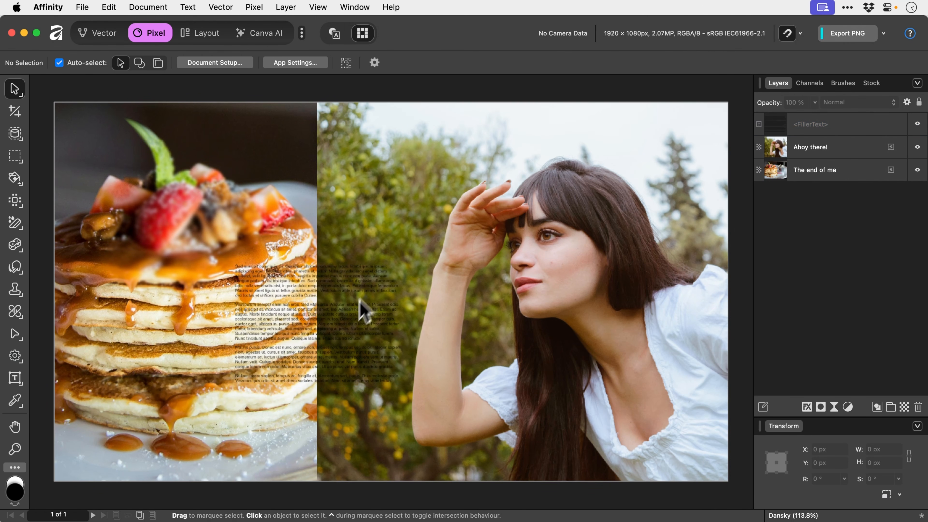
click(347, 320)
key(Delete)
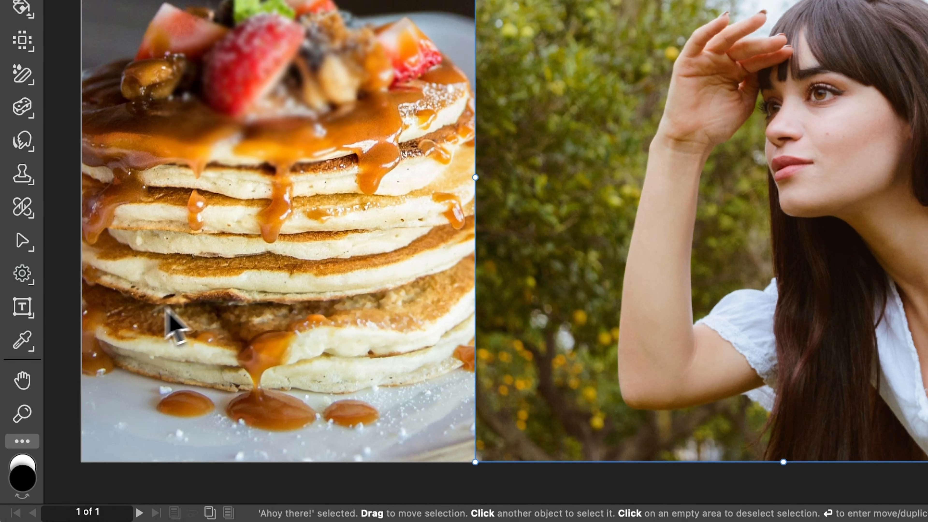
Step: Activate the Colour Picker Tool and switch to the Style Picker Tool
click(32, 345)
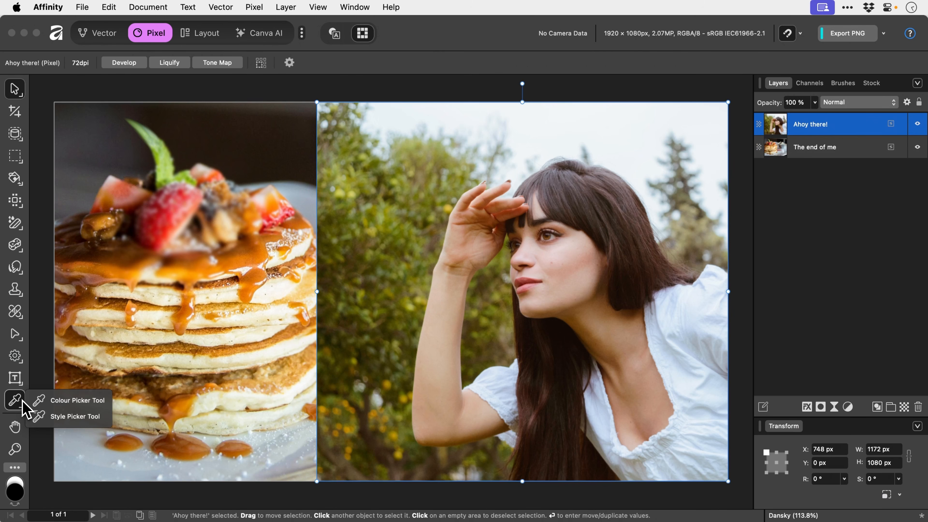
click(53, 404)
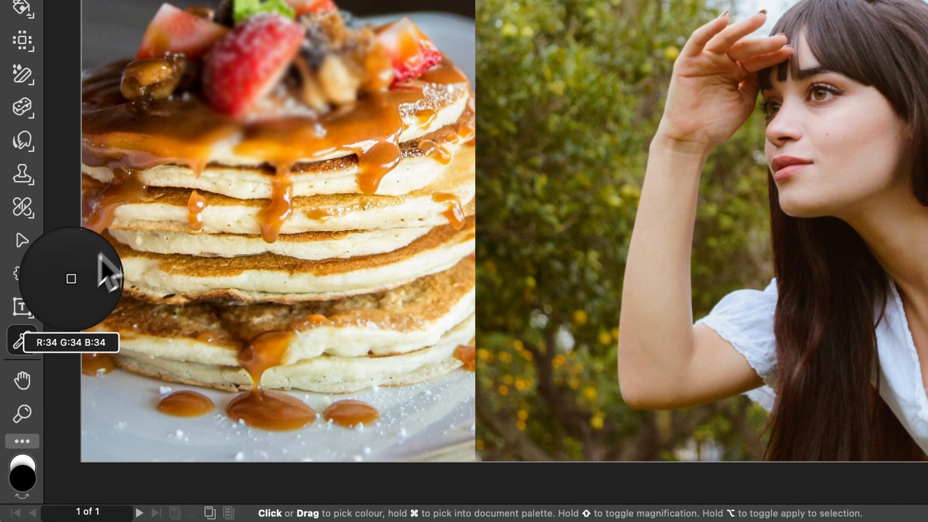
click(27, 357)
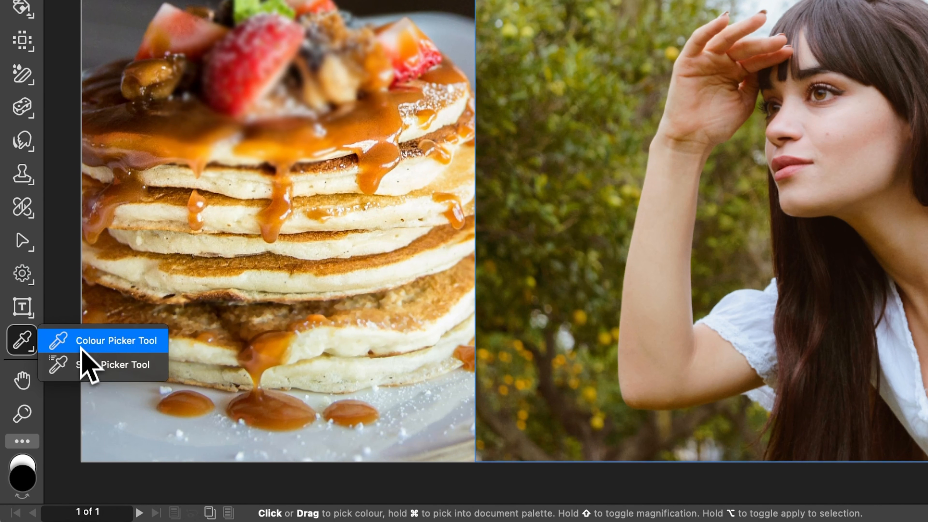
click(80, 366)
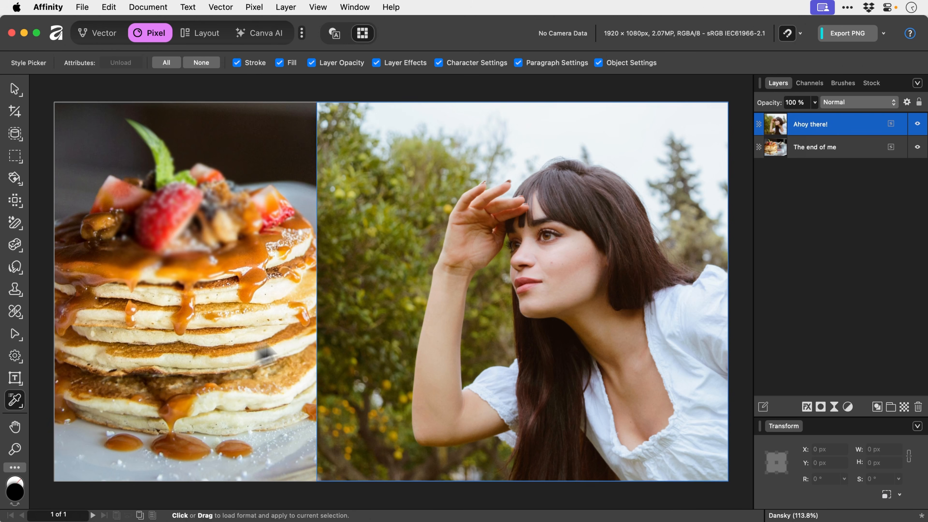
Step: Try panning and zooming the canvas, fit the document in the view and return to the Move Tool
key(space)
drag(512, 205, 559, 225)
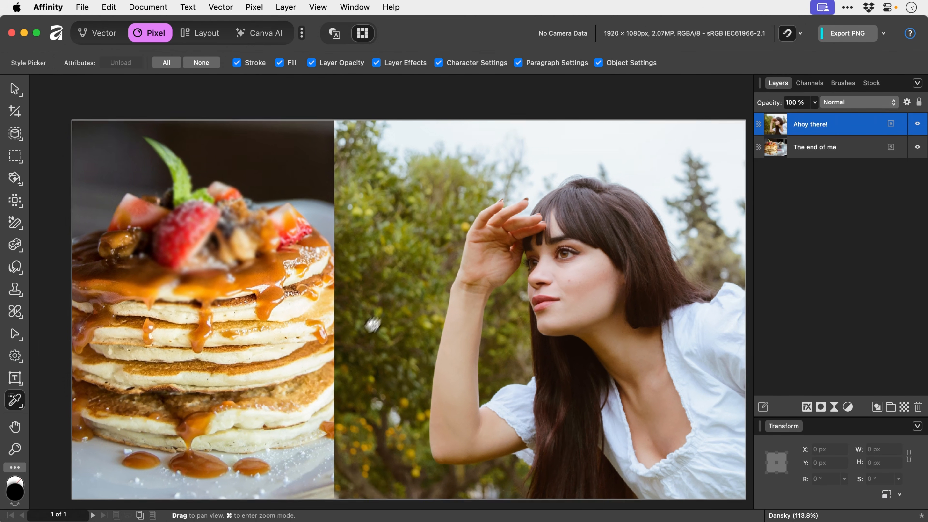
drag(372, 324, 321, 293)
key(super+0)
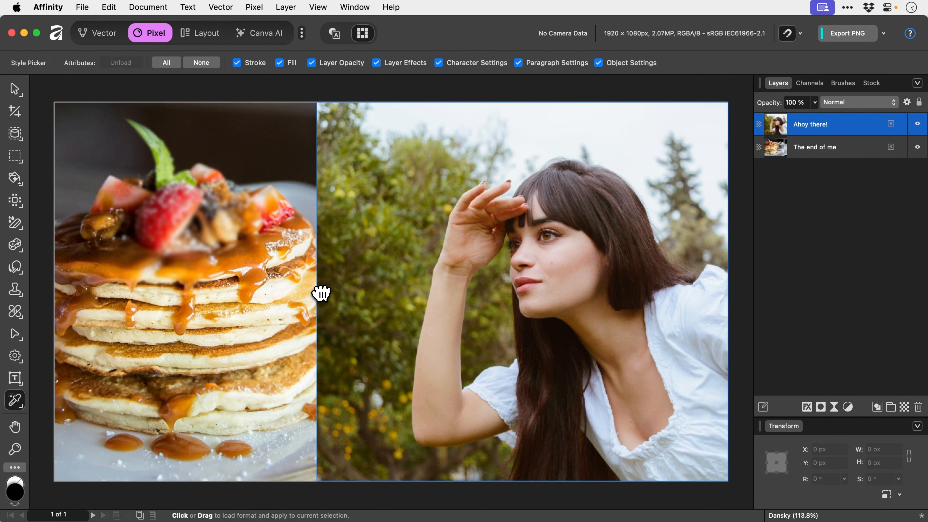
key(z)
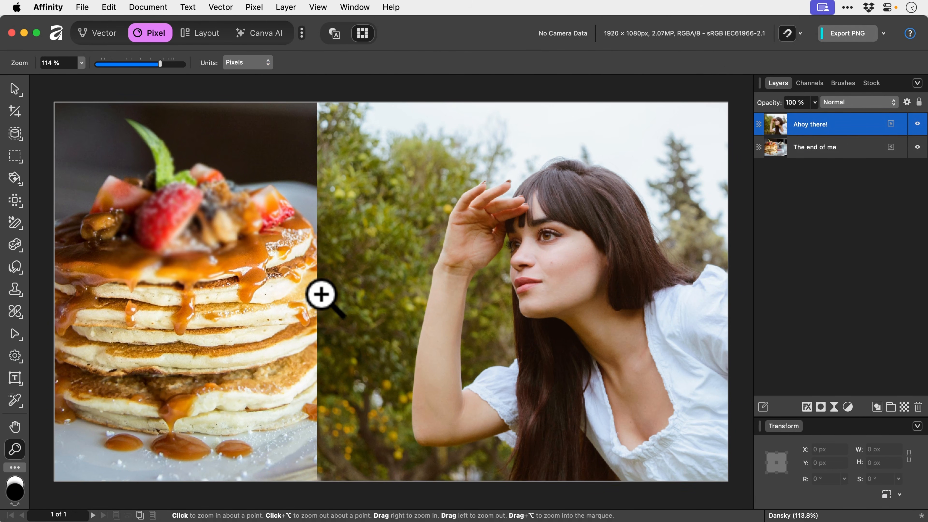
drag(321, 294, 371, 293)
key(v)
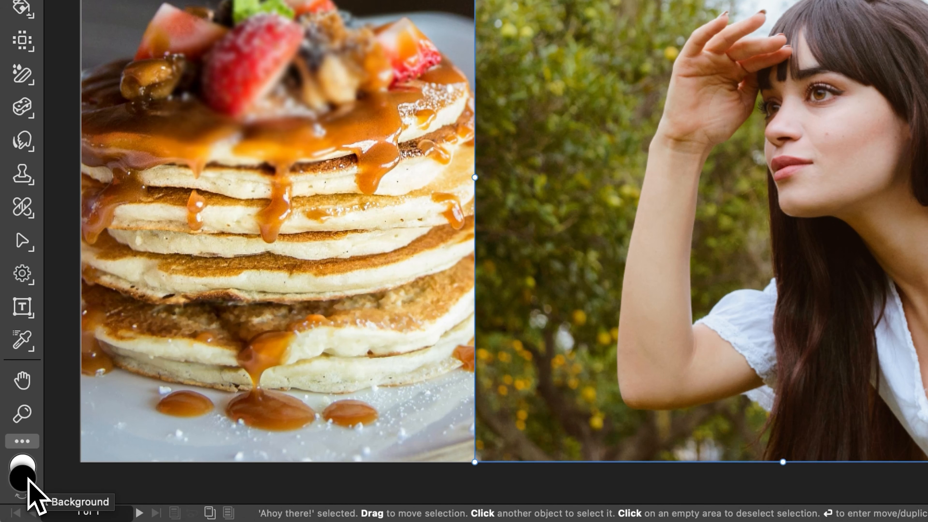
Step: Swap the foreground and background colours, and set the front colour to light red F87777 using the Hue colour model
key(x)
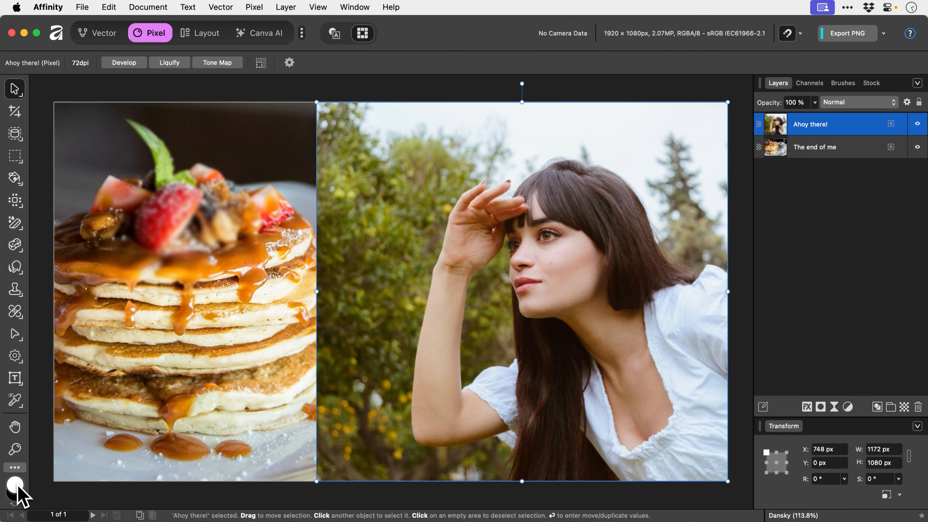
click(26, 469)
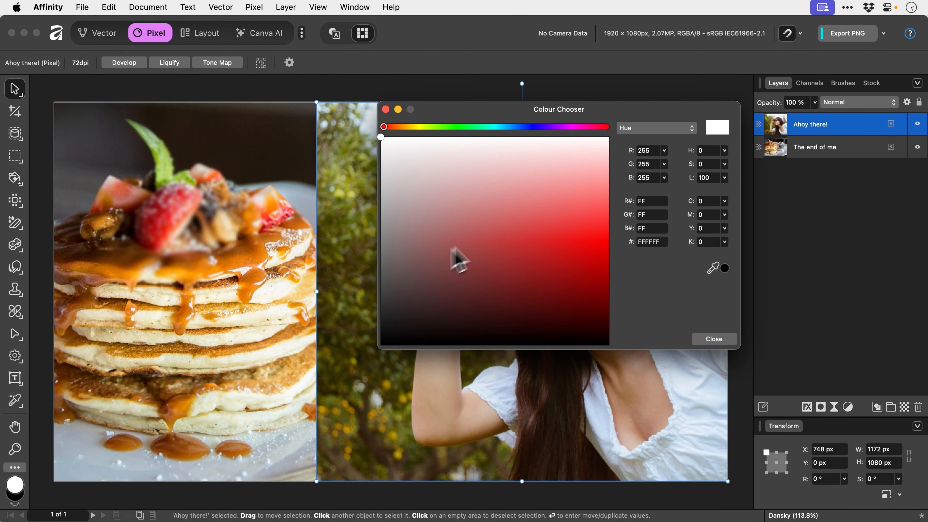
mouse_move(452, 257)
mouse_down()
mouse_move(544, 195)
mouse_move(586, 197)
mouse_up()
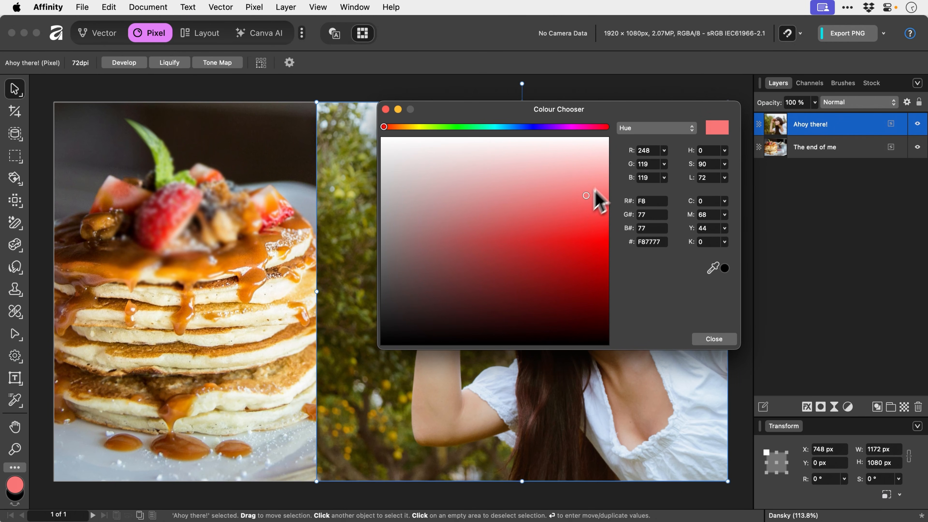
click(650, 131)
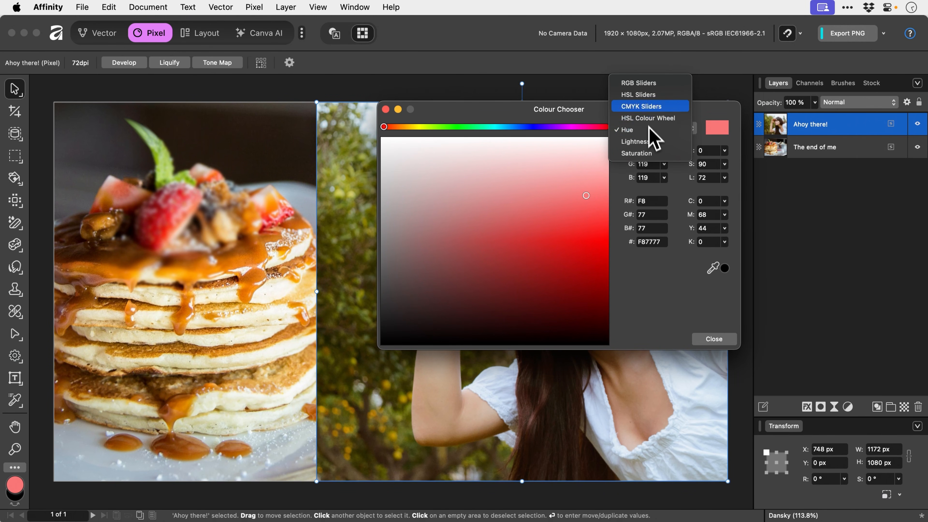
click(647, 130)
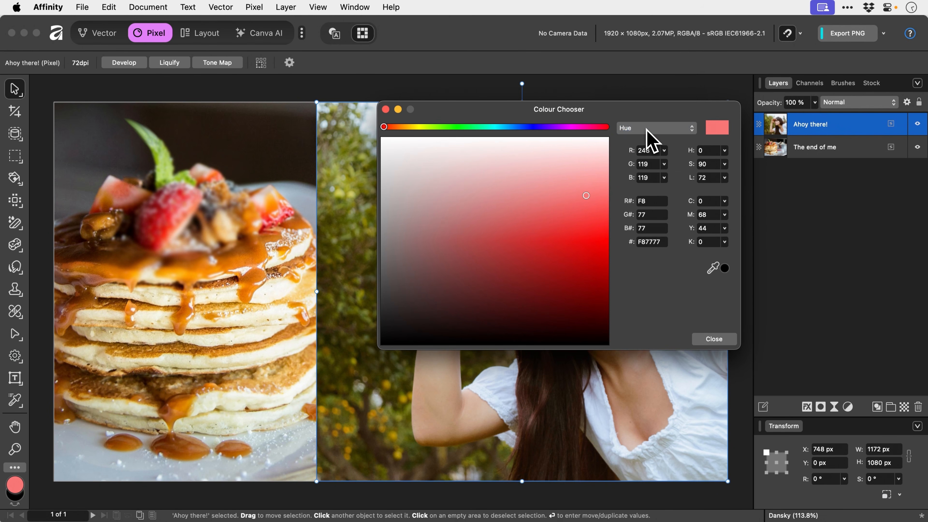
click(714, 339)
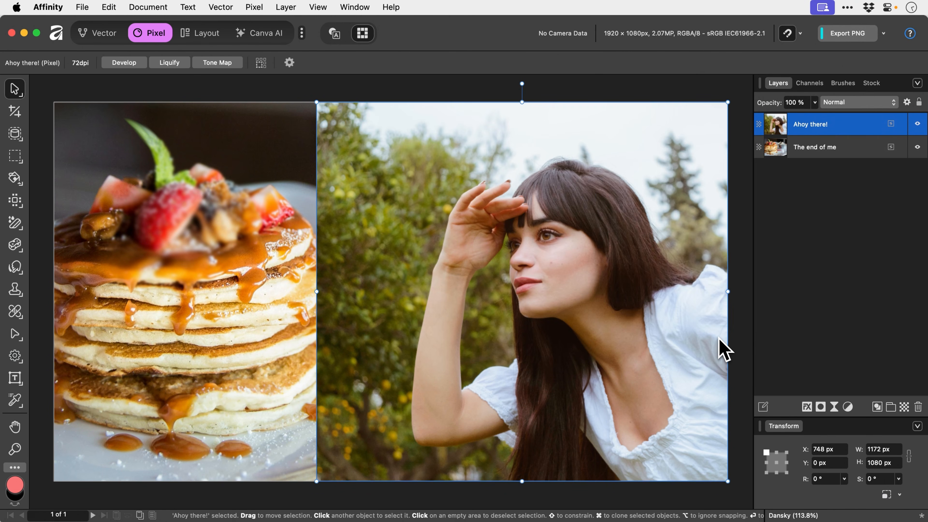
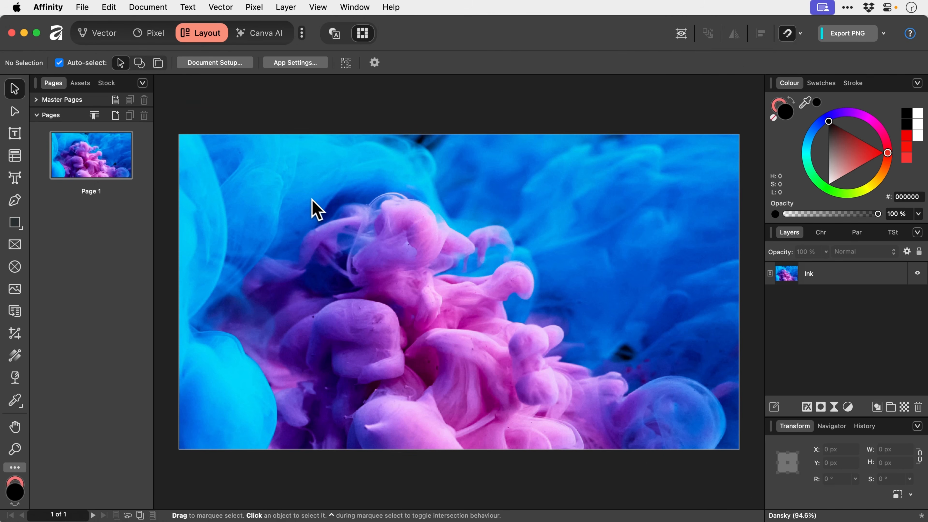
Step: Try scaling, moving and resizing the Ink image on the page, and undo all those changes
click(472, 303)
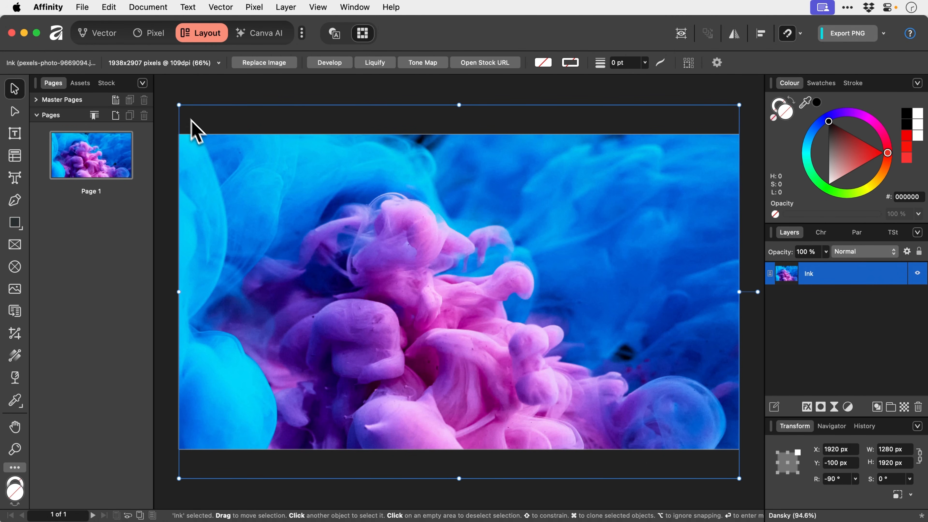
mouse_move(179, 106)
mouse_down()
mouse_move(508, 302)
mouse_move(272, 172)
mouse_move(365, 272)
mouse_move(273, 199)
mouse_move(281, 204)
mouse_up()
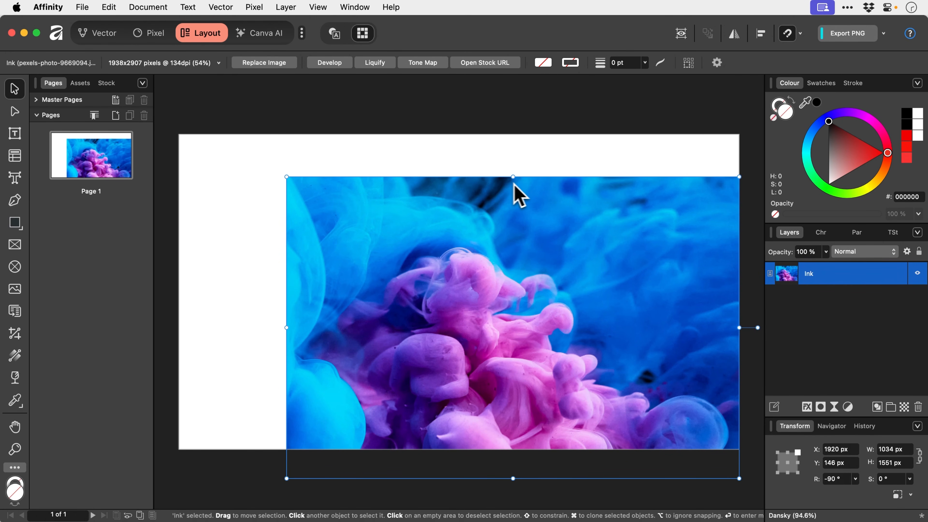
drag(522, 191, 438, 186)
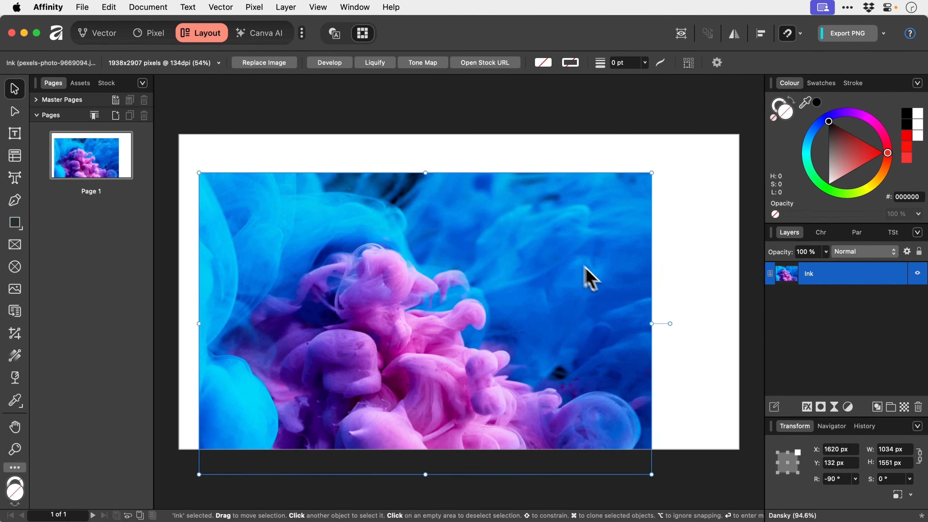
mouse_move(666, 322)
mouse_down()
mouse_move(590, 186)
mouse_move(282, 270)
mouse_move(501, 406)
mouse_move(507, 296)
mouse_move(365, 266)
mouse_move(377, 388)
mouse_move(474, 311)
mouse_move(474, 320)
mouse_move(399, 329)
mouse_move(483, 264)
mouse_move(512, 311)
mouse_up()
key(super+z)
key(super+z)
key(super+z)
key(super+z)
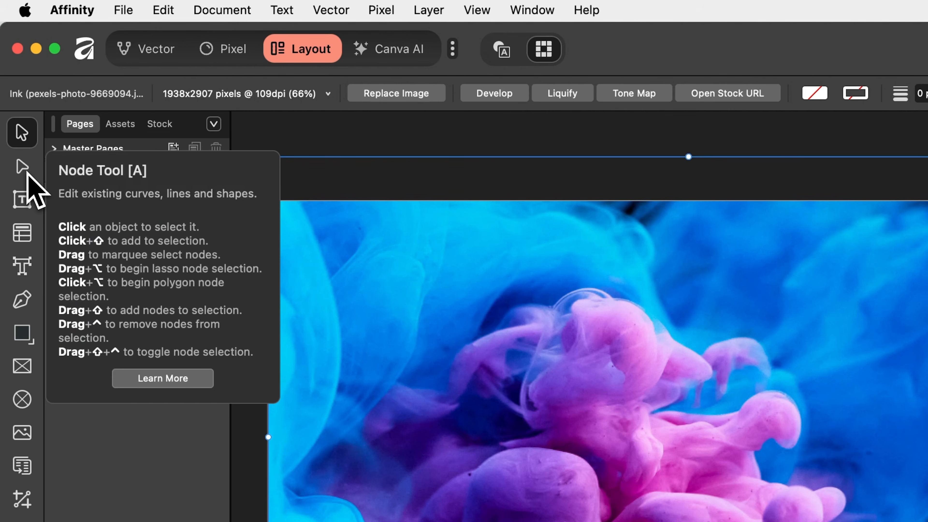
Step: Draw a three-node triangle over the upper part of the Ink image with the Pen Tool
click(25, 171)
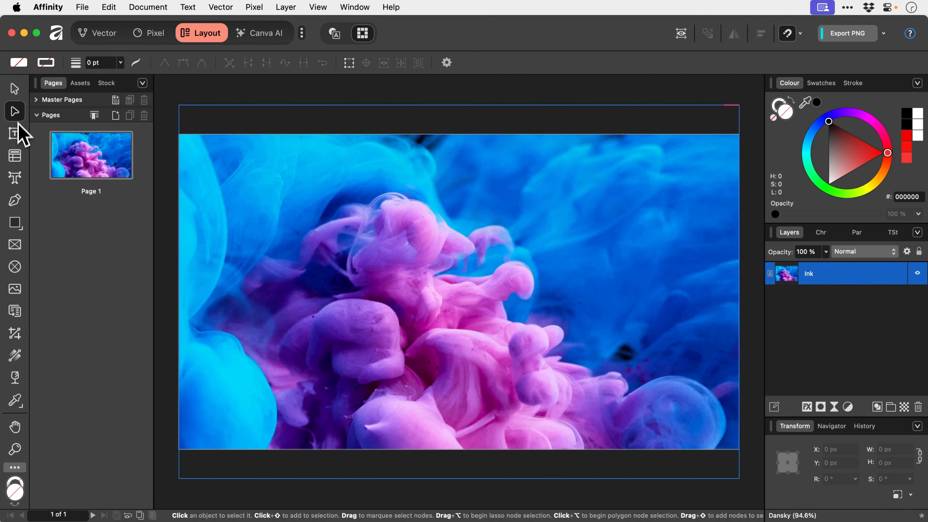
click(14, 200)
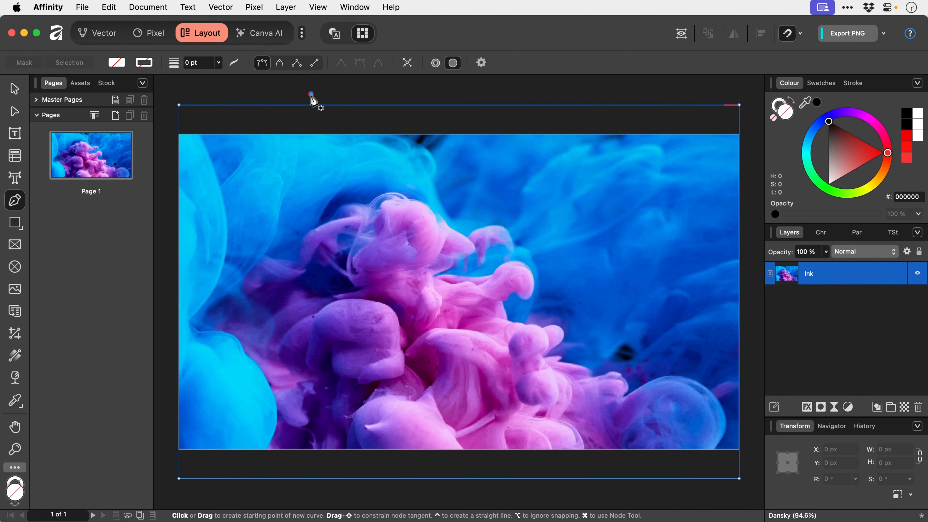
click(311, 94)
click(283, 227)
click(473, 191)
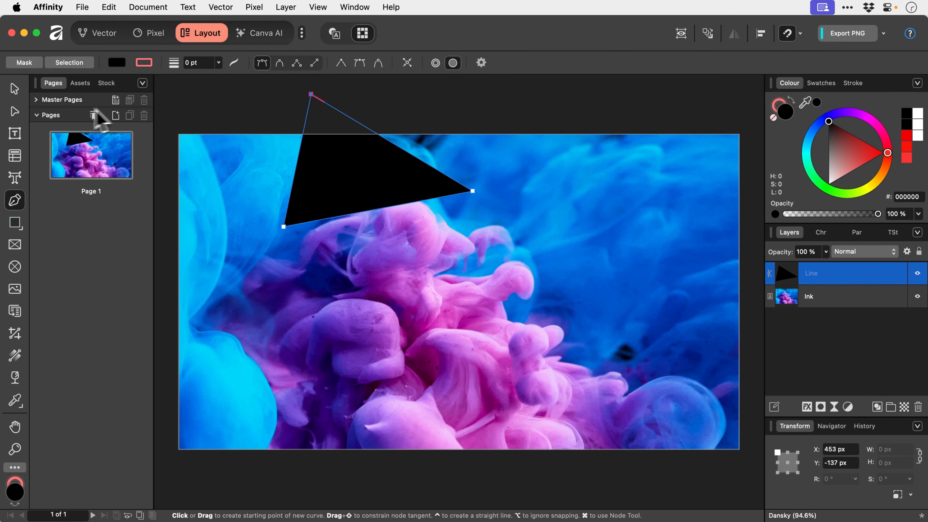
Step: Reshape the black triangle to about 326 × 422 px by moving its three nodes, and delete it
click(14, 111)
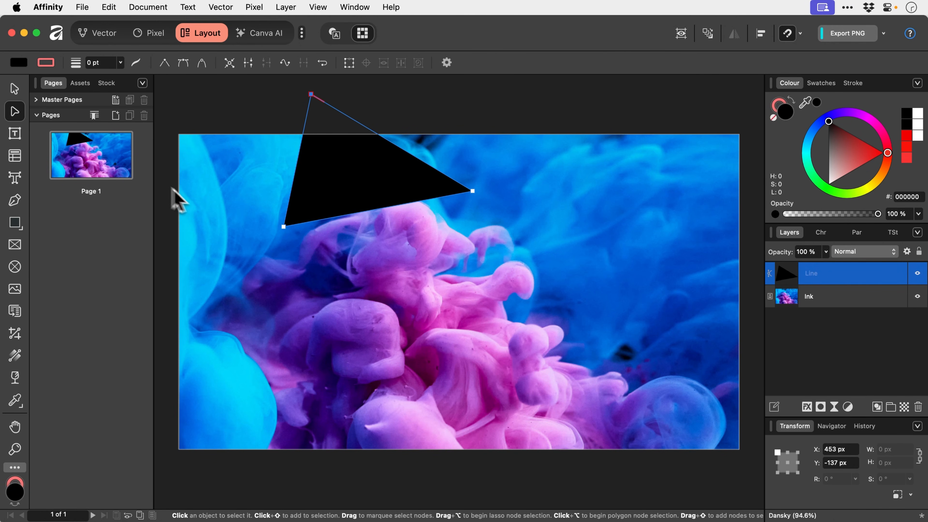
drag(283, 226, 324, 189)
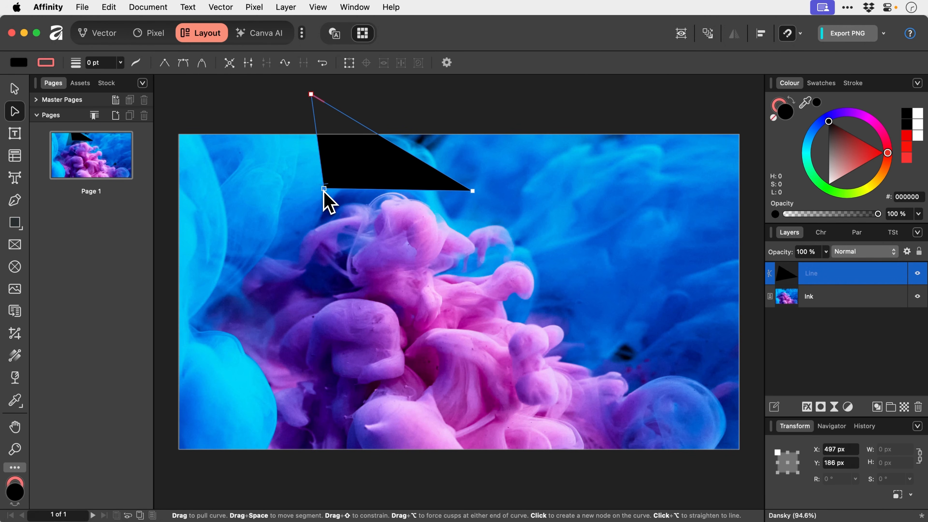
drag(311, 94, 390, 163)
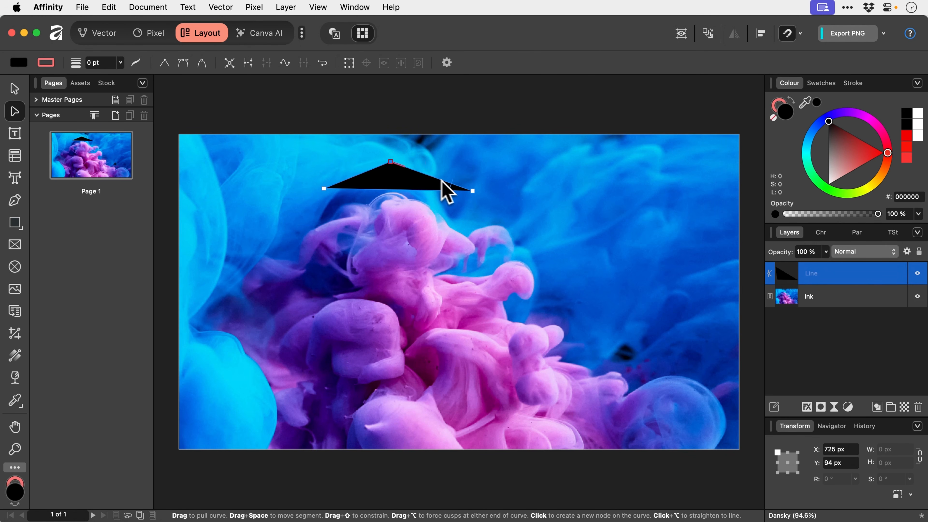
drag(472, 191, 420, 285)
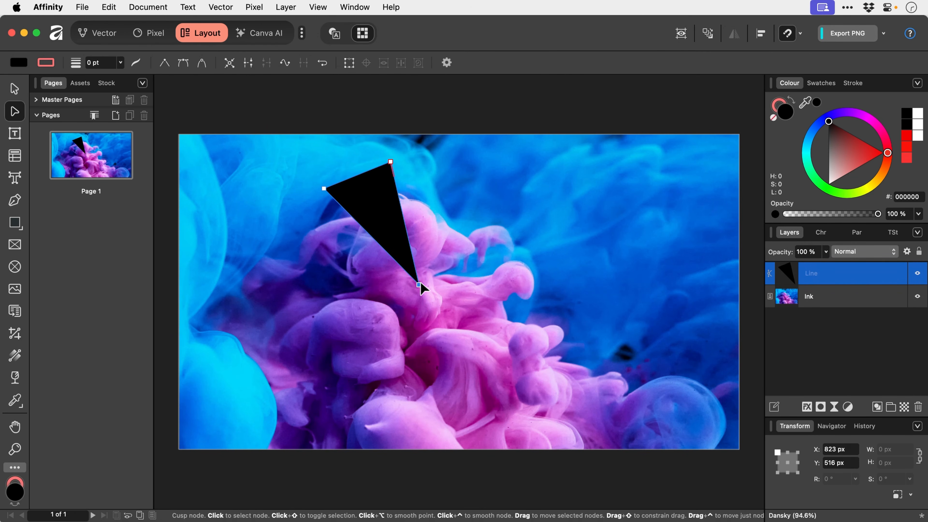
key(v)
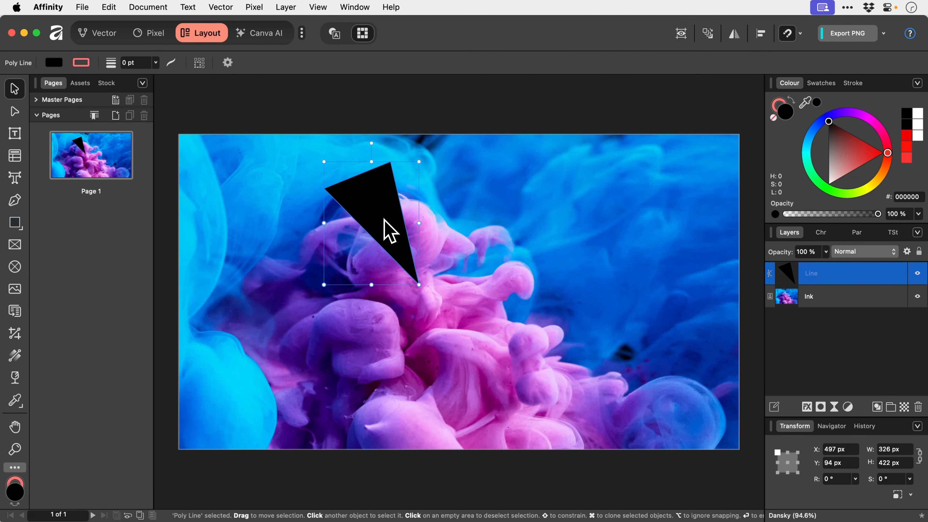
key(Delete)
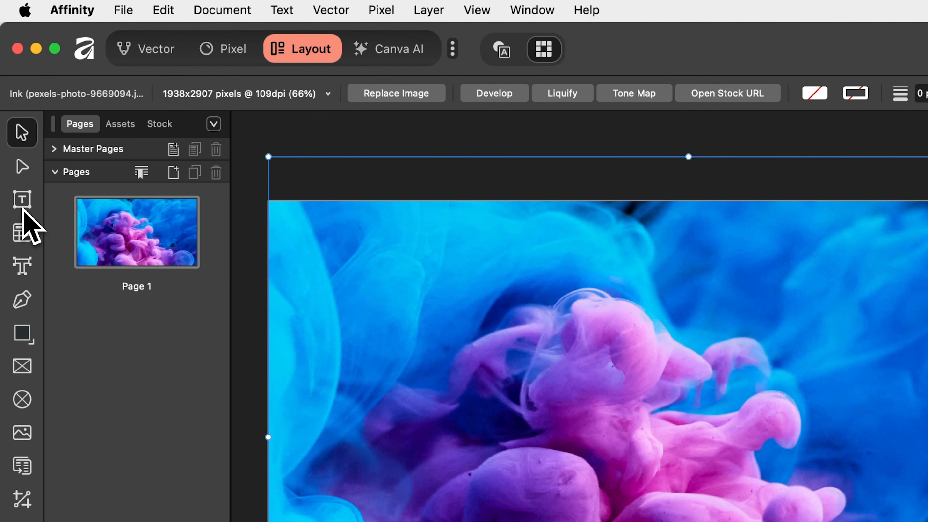
Step: Create a text frame of about 809 × 543 px over the ink cloud and fill it with filler text
click(22, 201)
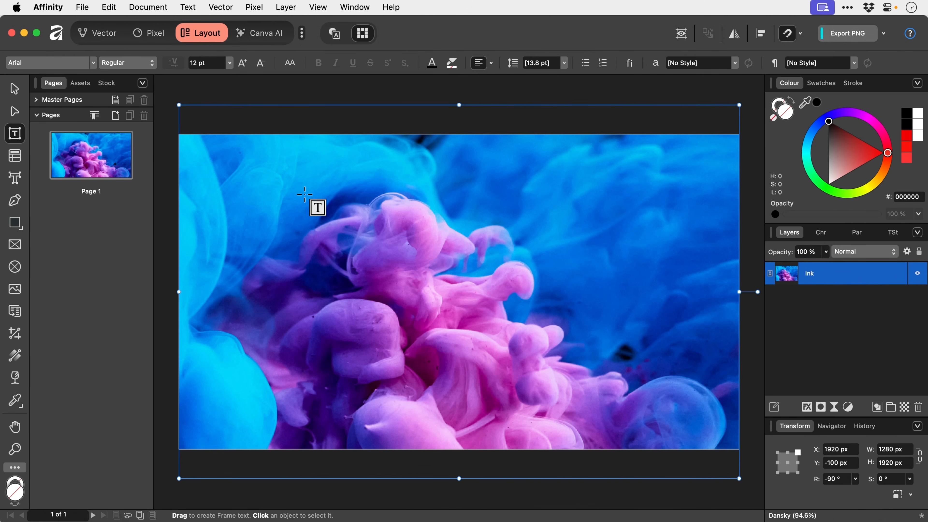
drag(458, 291, 813, 521)
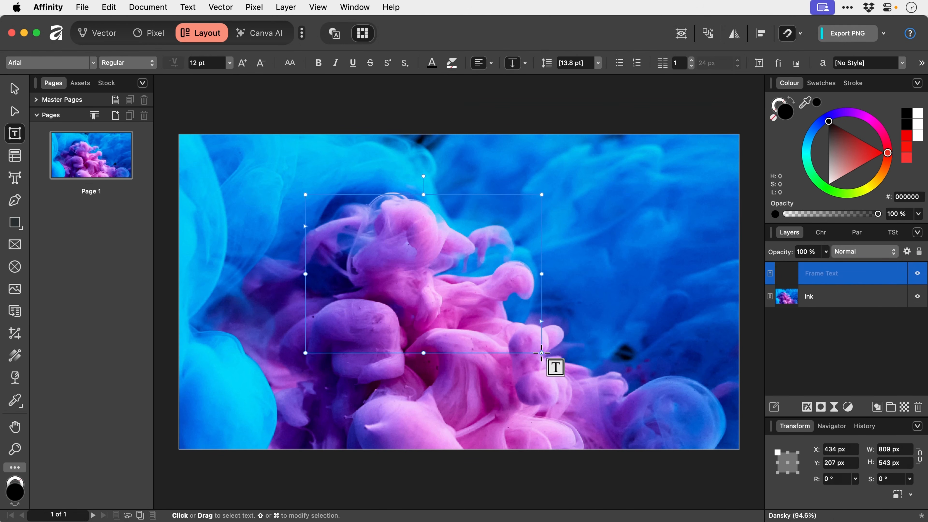
right_click(407, 242)
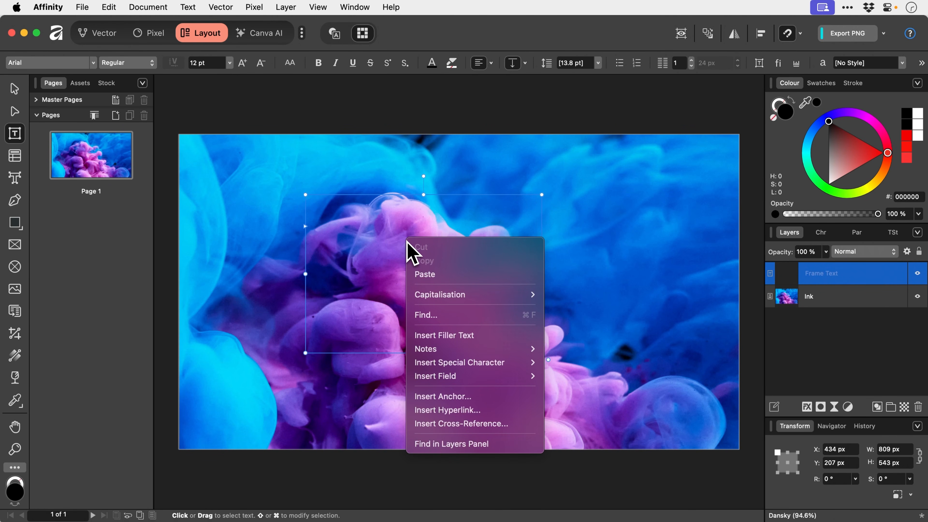
click(482, 336)
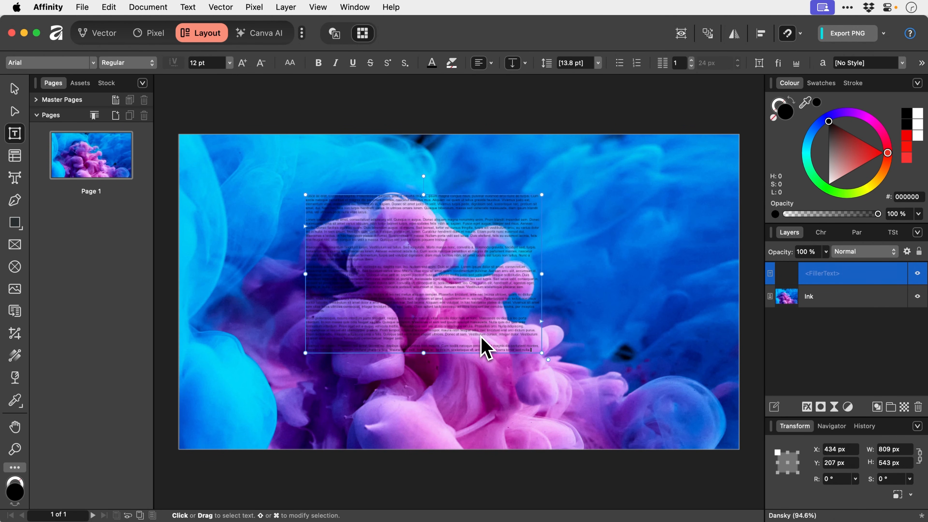
Step: Select all the filler text and examine its Text Frame, Character, paragraph style and Paragraph settings
key(super+a)
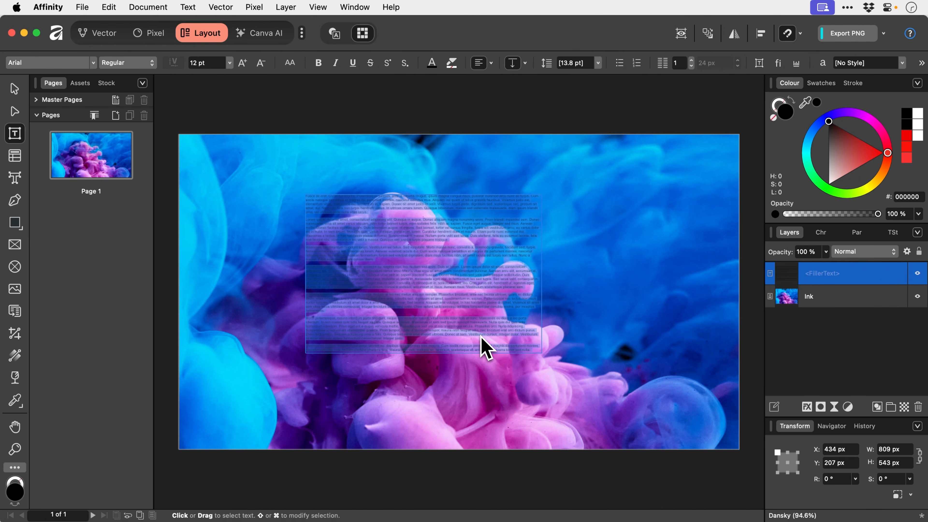
click(759, 64)
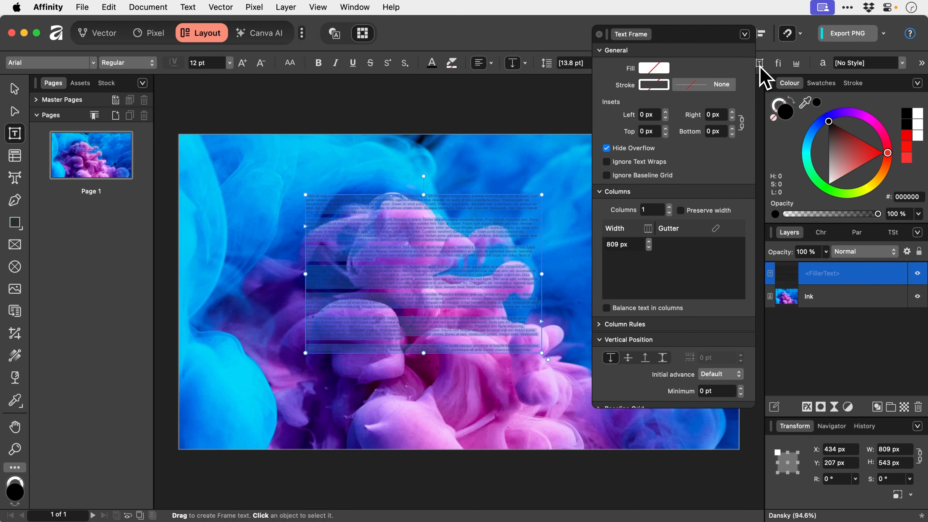
click(599, 34)
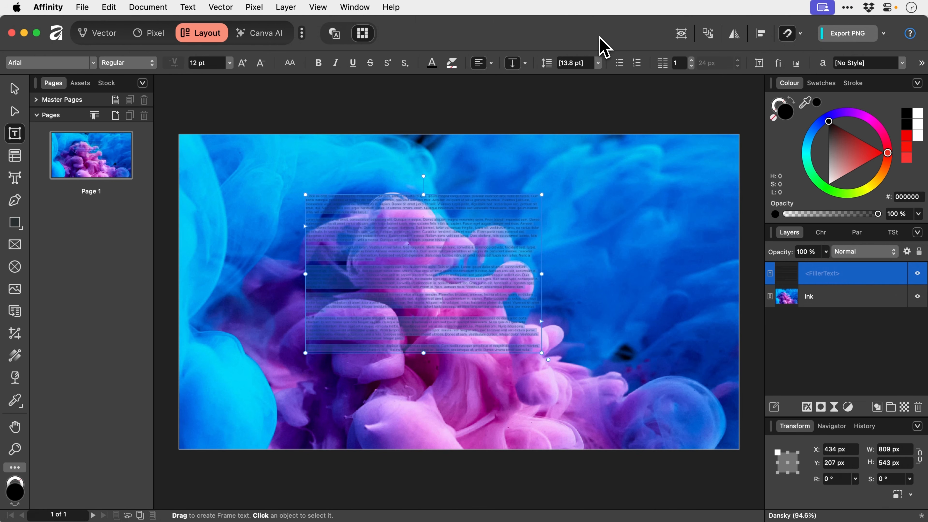
click(823, 63)
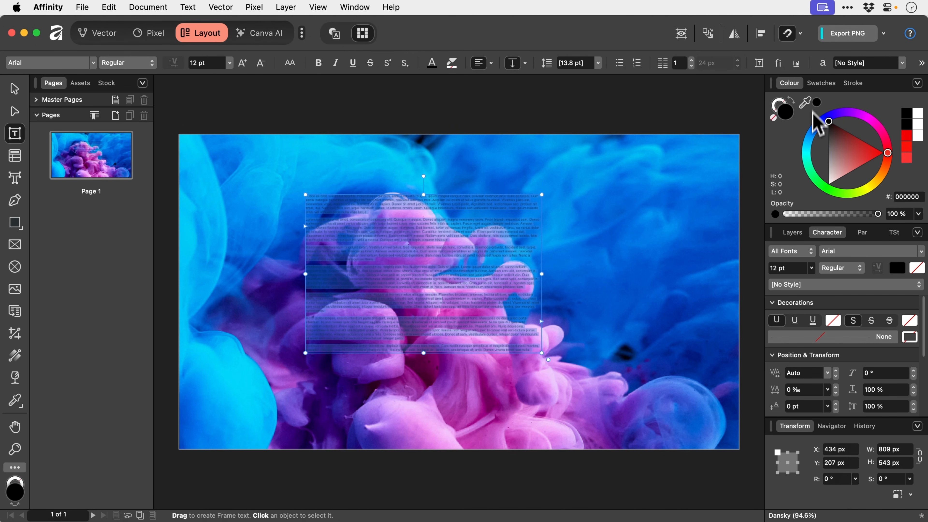
click(794, 235)
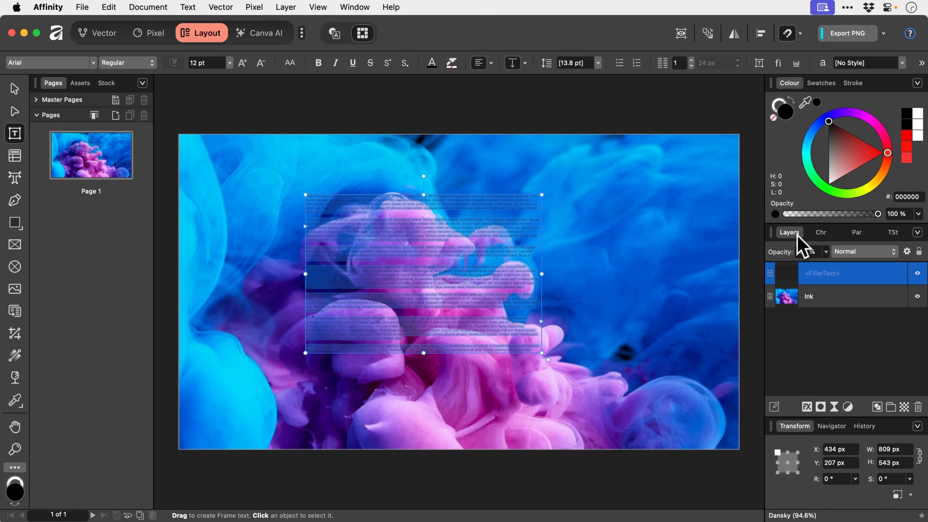
click(921, 63)
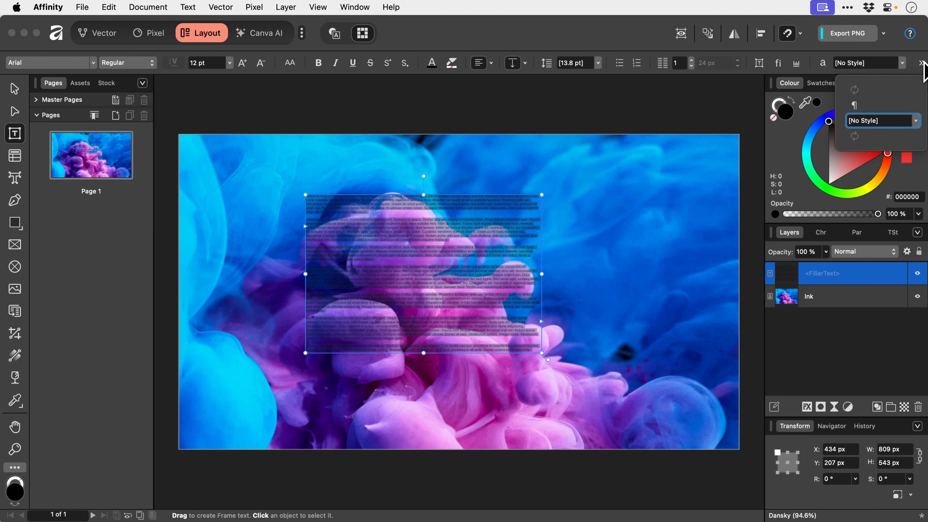
click(922, 63)
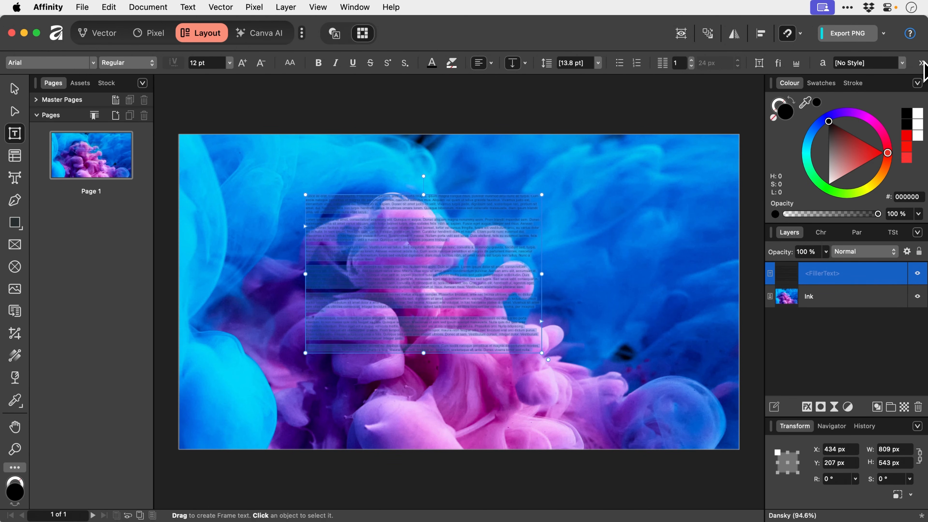
click(865, 236)
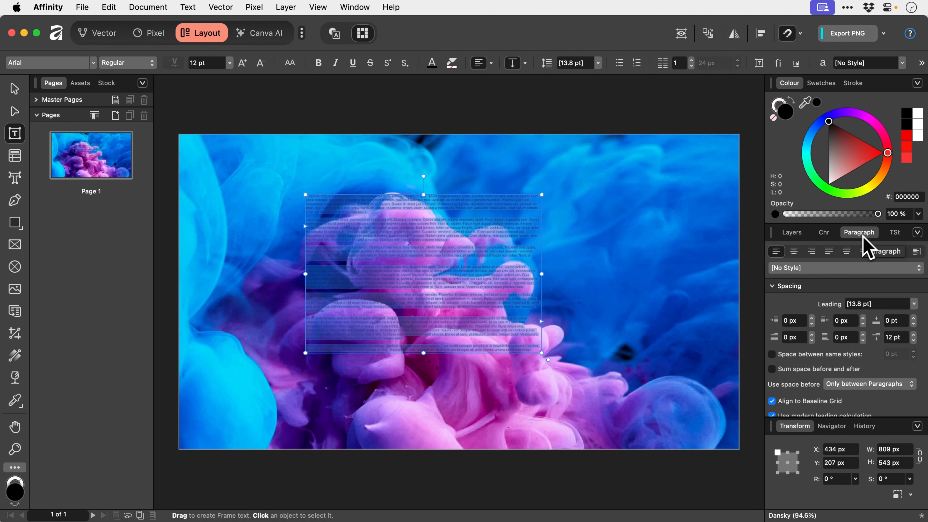
click(825, 236)
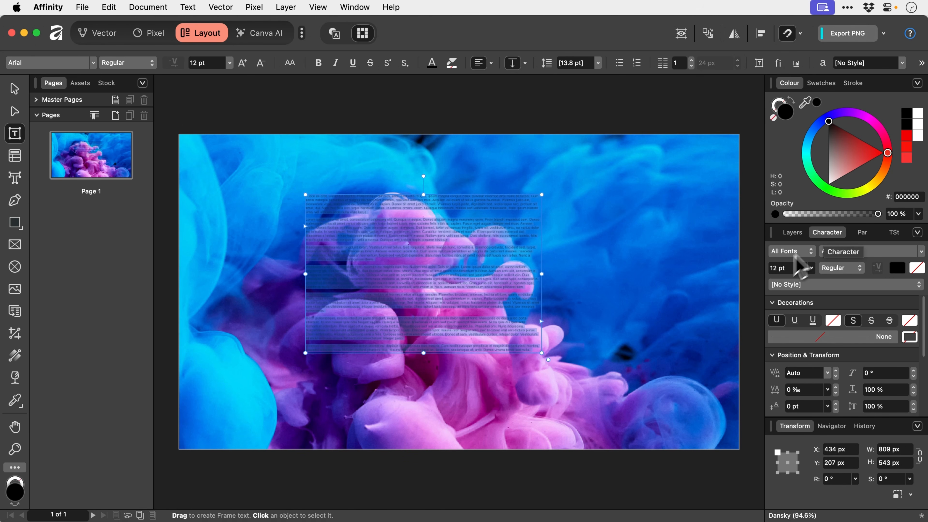
Step: Resize the filler text frame to about 462 × 602 px and add the art text "dasdsads" over the blue area beside it
drag(542, 353, 441, 370)
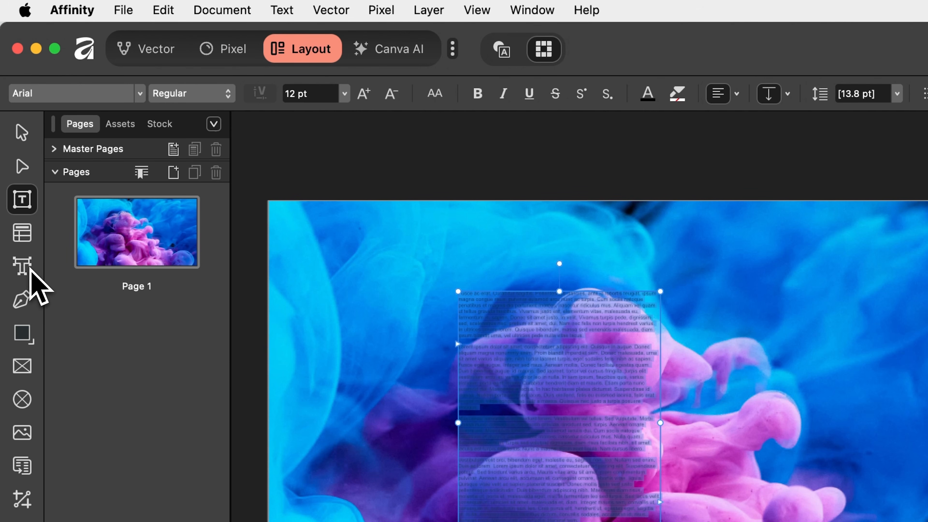
click(29, 270)
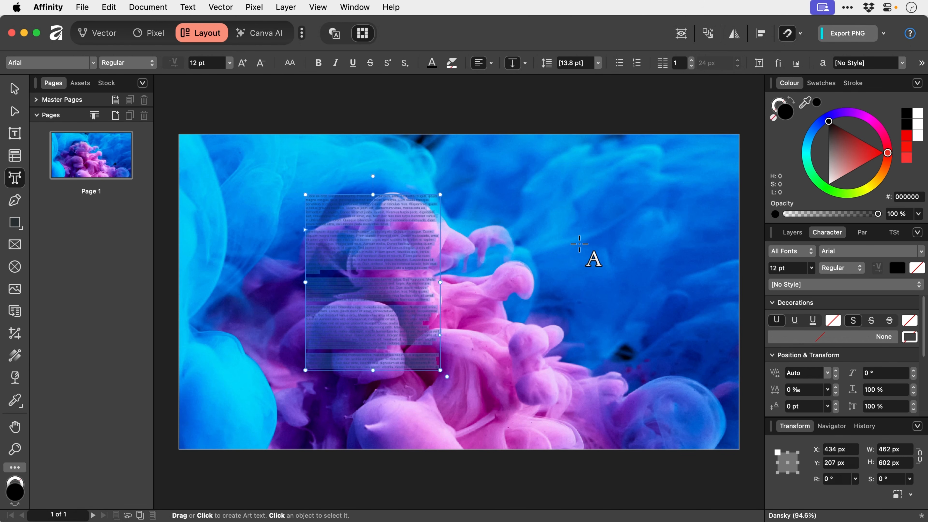
click(579, 244)
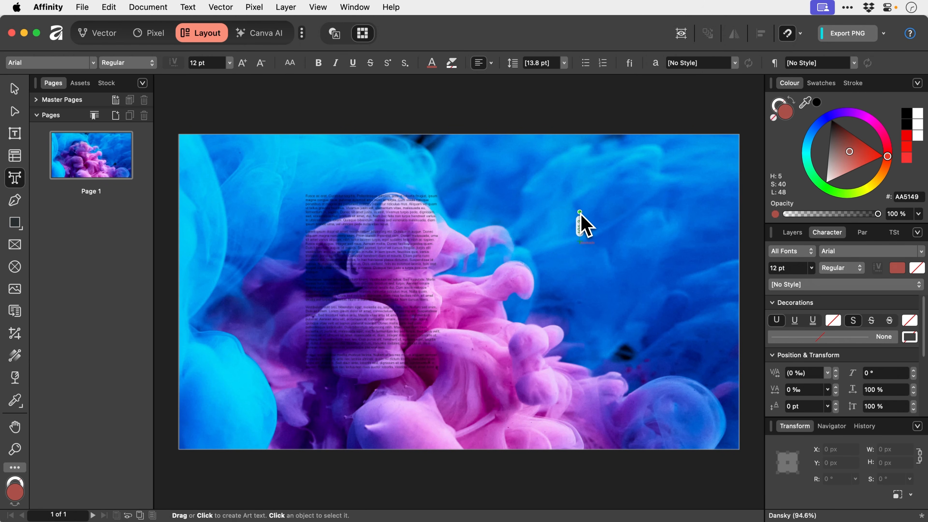
key(Escape)
click(587, 243)
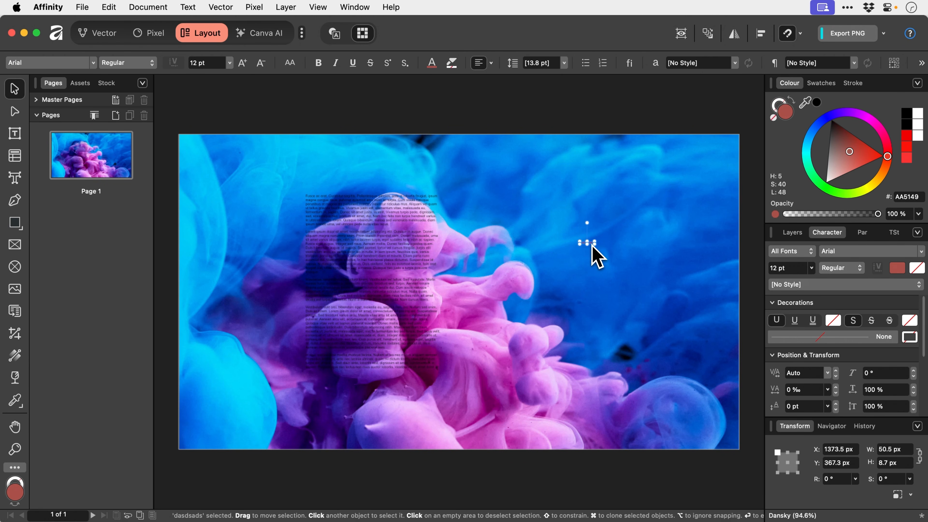
Step: Enlarge the "dasdsads" text to about 454 × 78 px, move it nearer the pink ink, and colour it white (FFFFFF)
drag(593, 244, 706, 303)
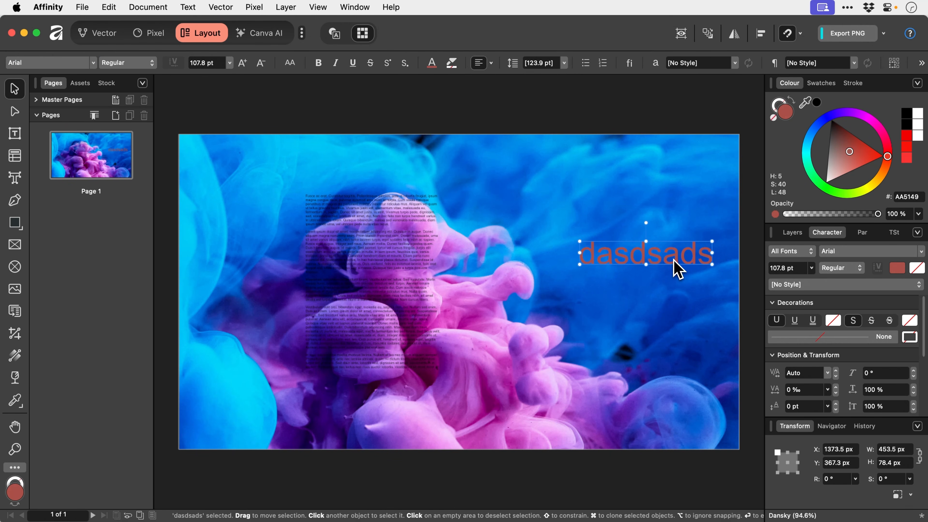
drag(679, 267, 618, 297)
drag(838, 182, 827, 195)
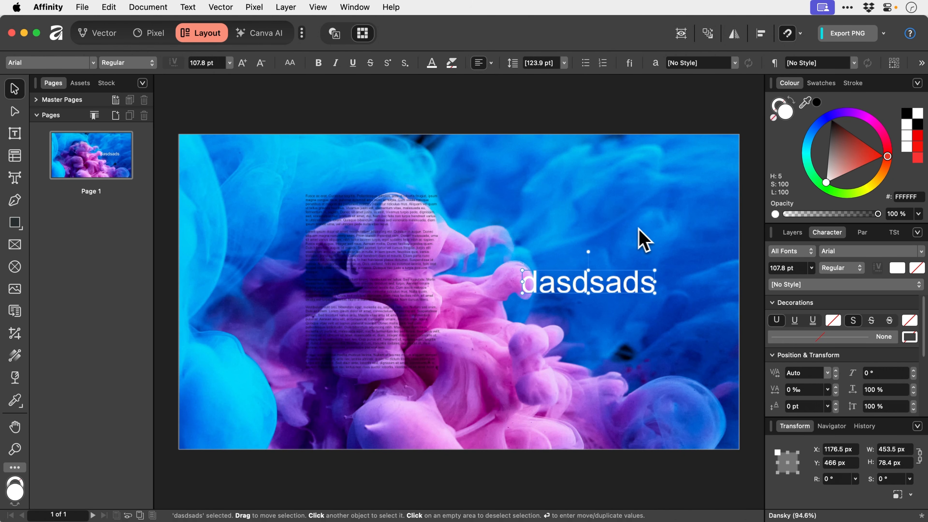
Step: Delete the filler text frame and the "dasdsads" art text from the ink page
click(392, 229)
click(392, 229)
key(Delete)
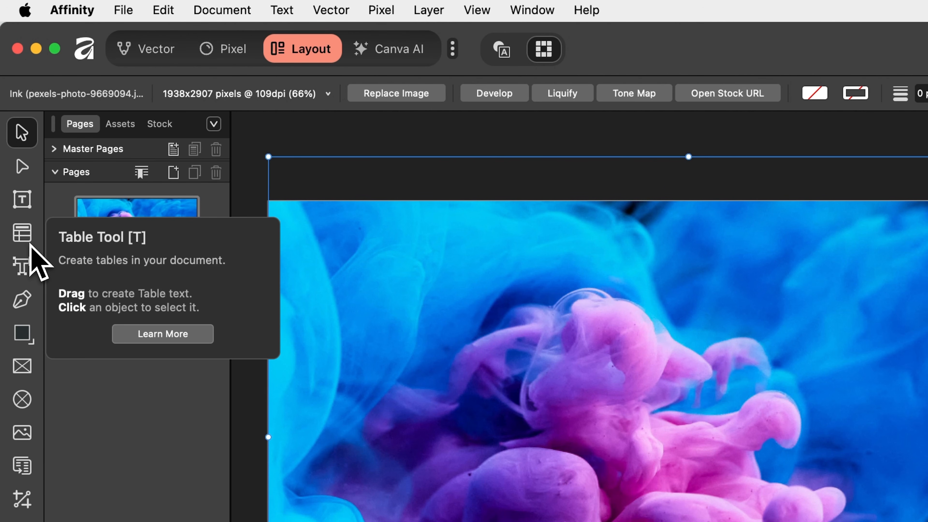
Step: Draw a table about 972 px wide over the ink cloud and reduce it to 15 rows and five columns
click(30, 244)
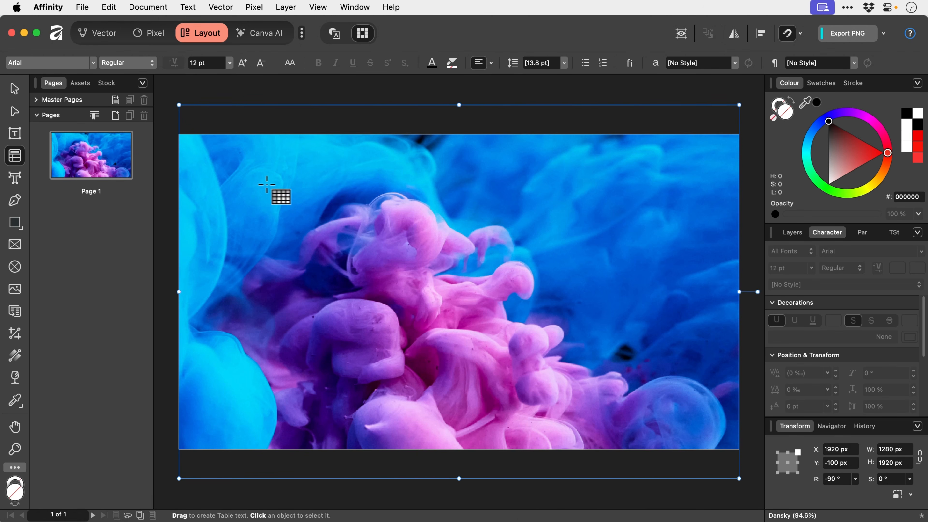
drag(407, 277, 663, 380)
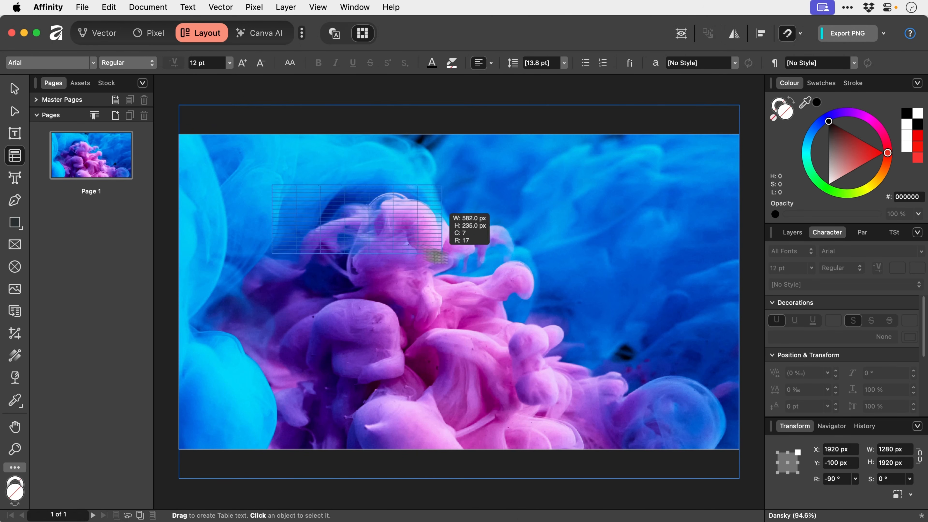
drag(442, 253, 555, 368)
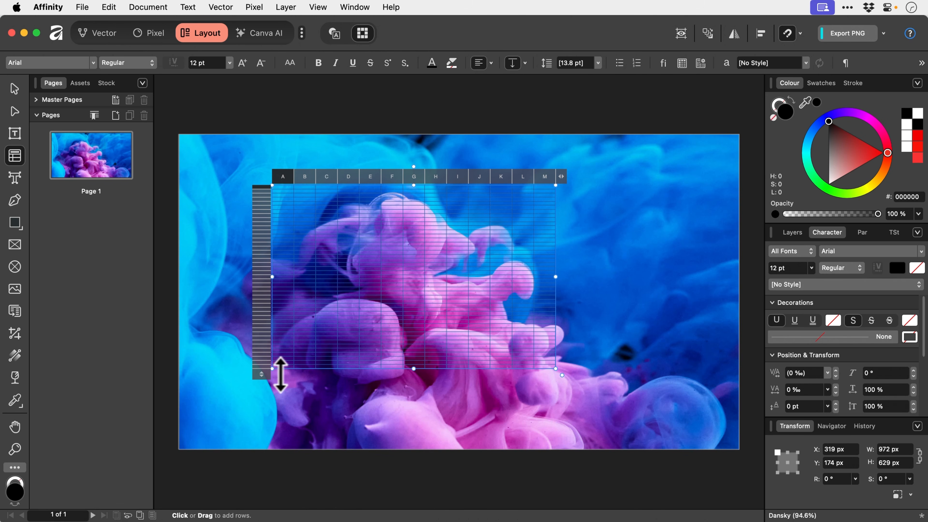
drag(263, 375, 264, 253)
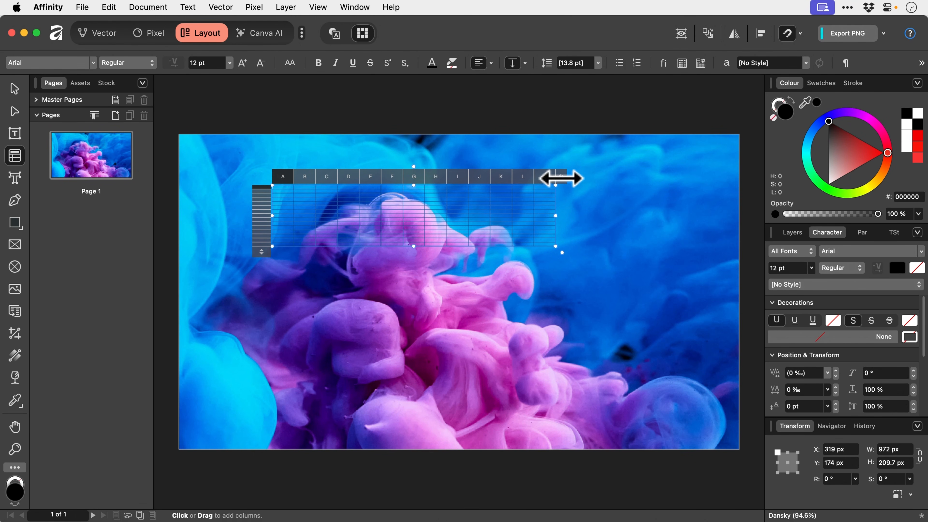
drag(561, 178, 369, 177)
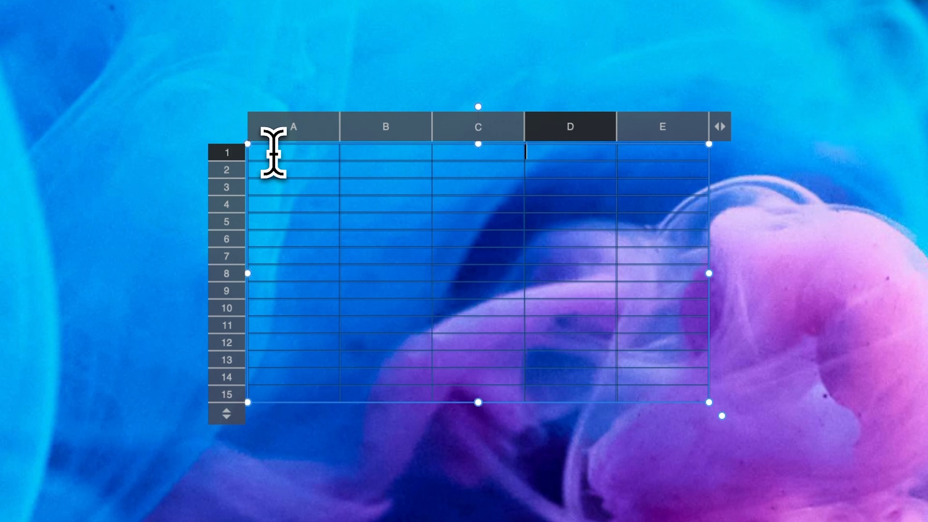
Step: Fill table cell A1 with red (F10000)
drag(274, 153, 337, 160)
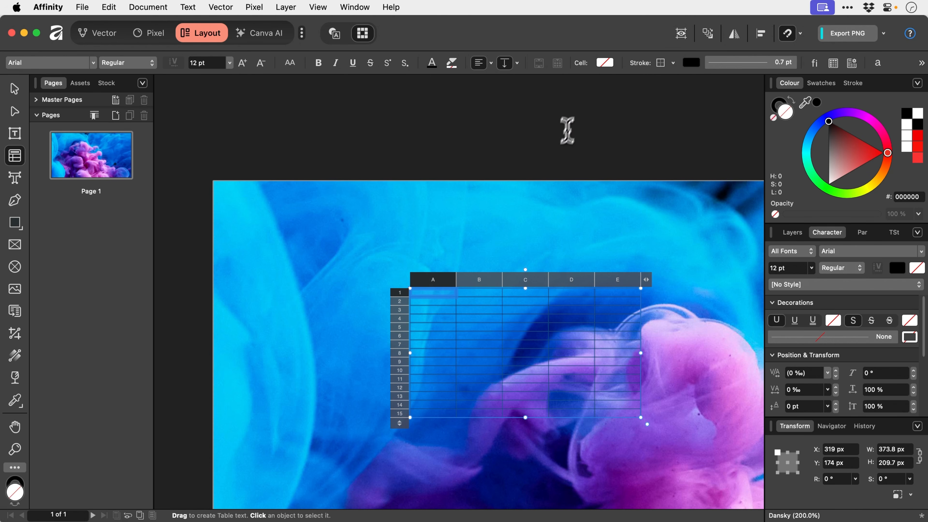
click(605, 64)
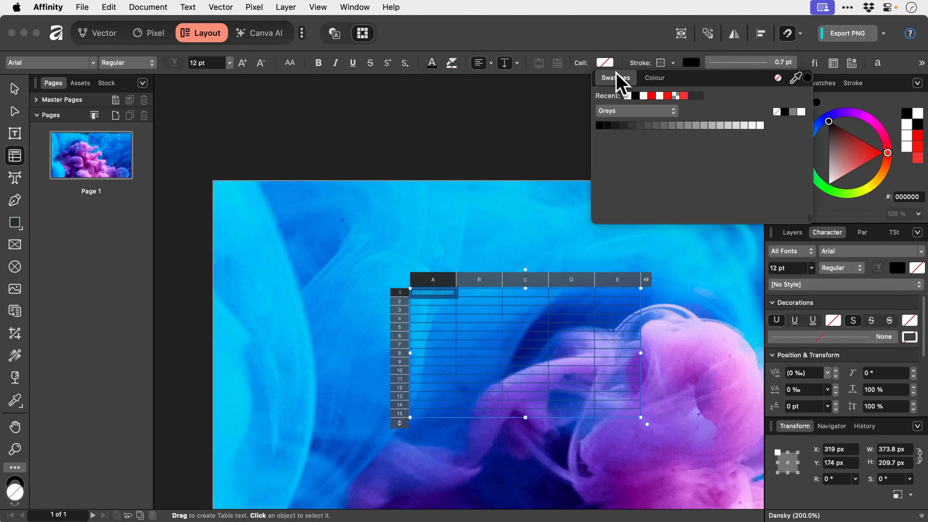
click(651, 96)
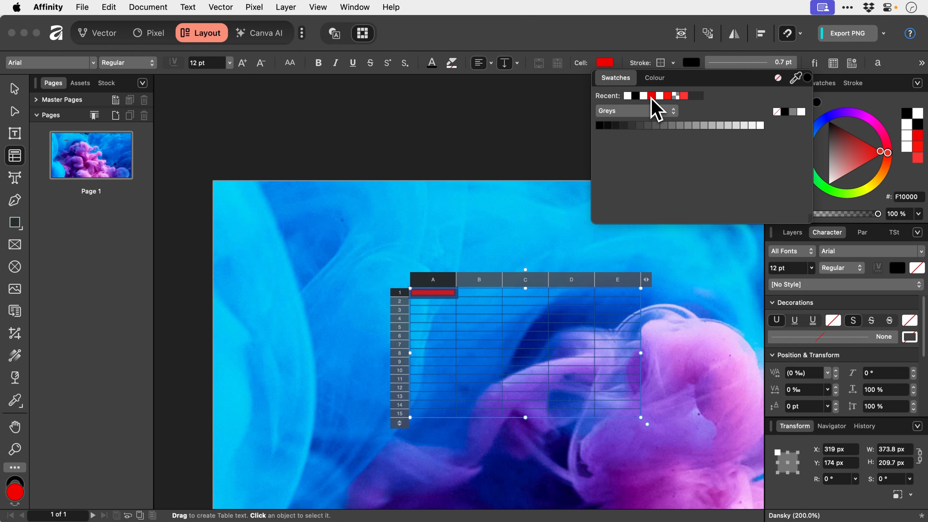
click(464, 302)
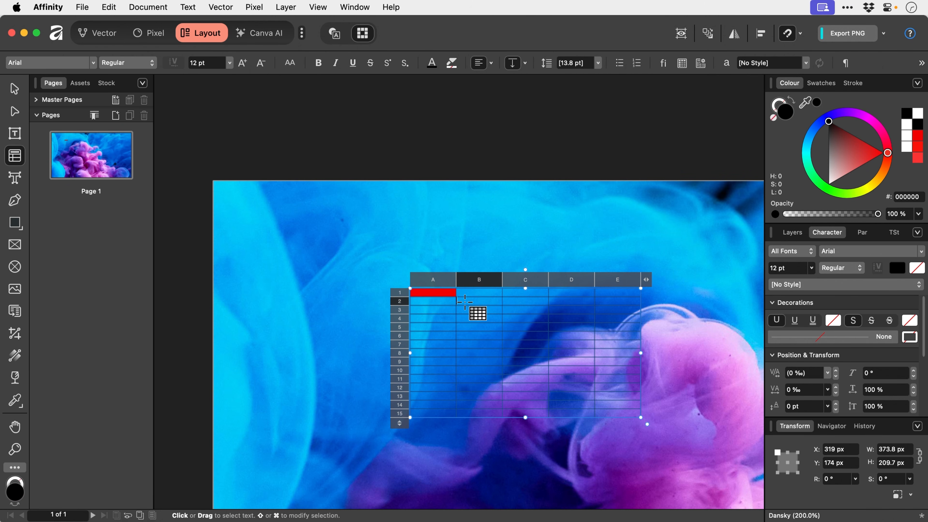
Step: Select all the table's cells and examine the available table formats
drag(453, 294, 634, 412)
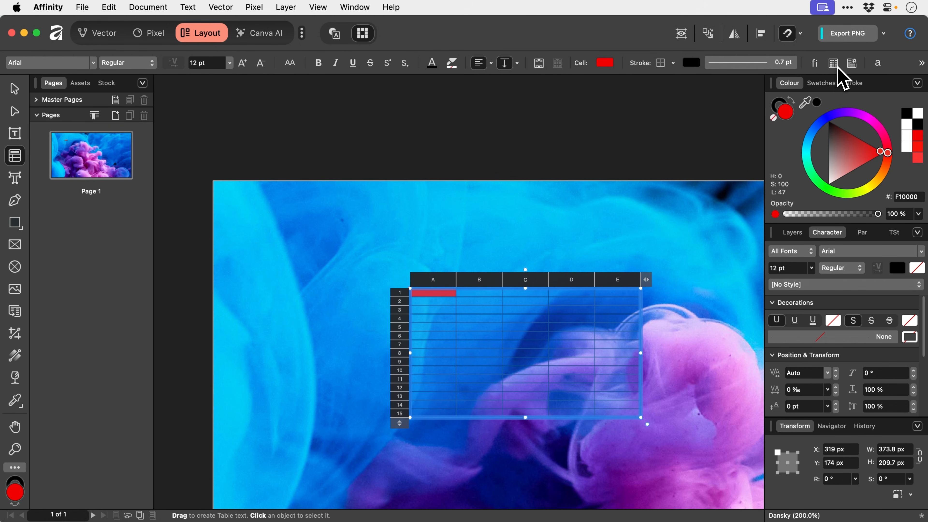
click(852, 63)
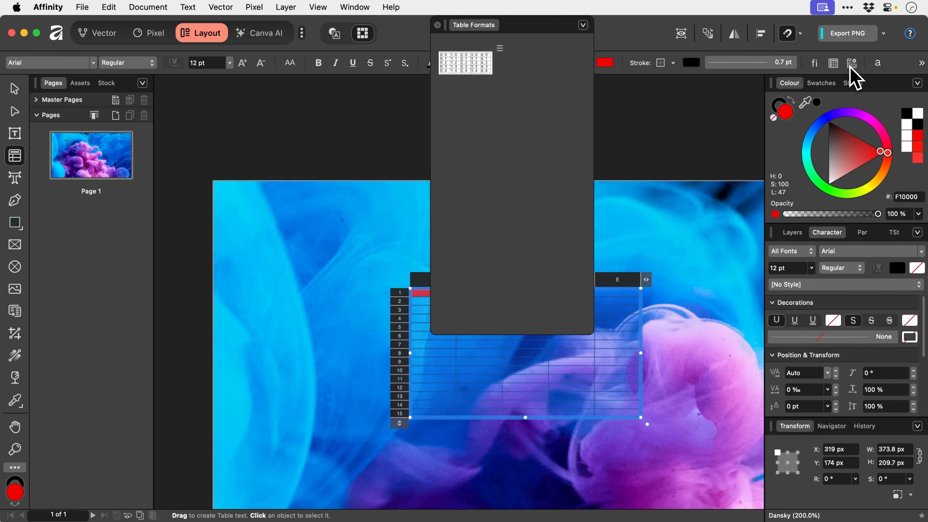
click(437, 25)
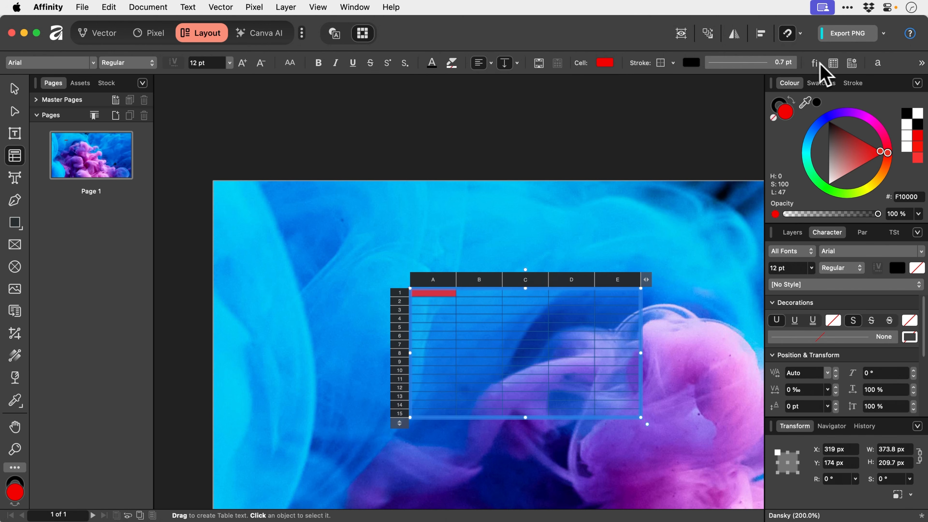
Step: Set the height of all the table's cells to 30 px and their width to 90 px
click(832, 65)
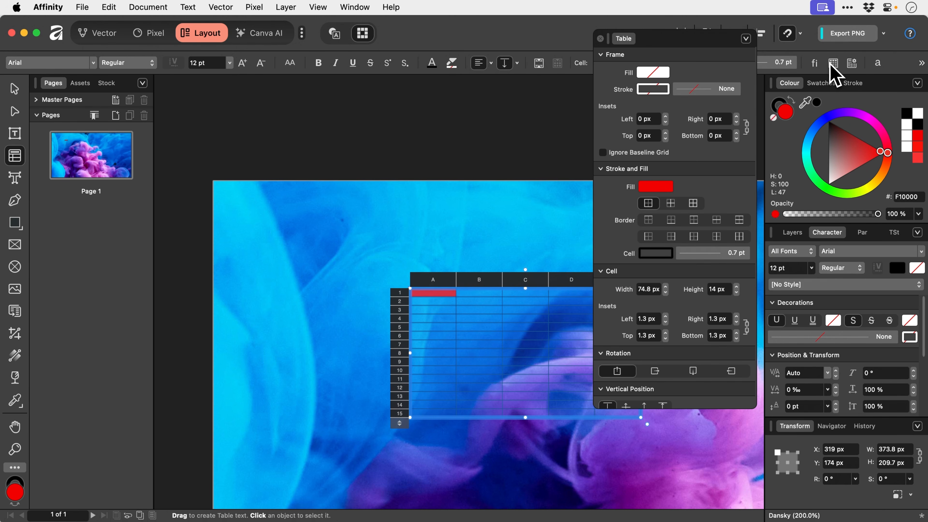
click(717, 289)
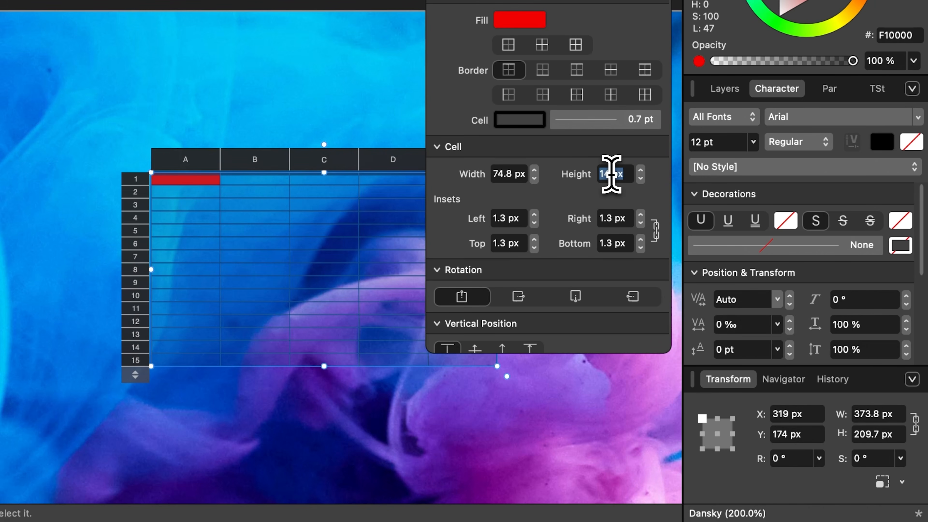
text(20)
key(Return)
text(30)
key(Return)
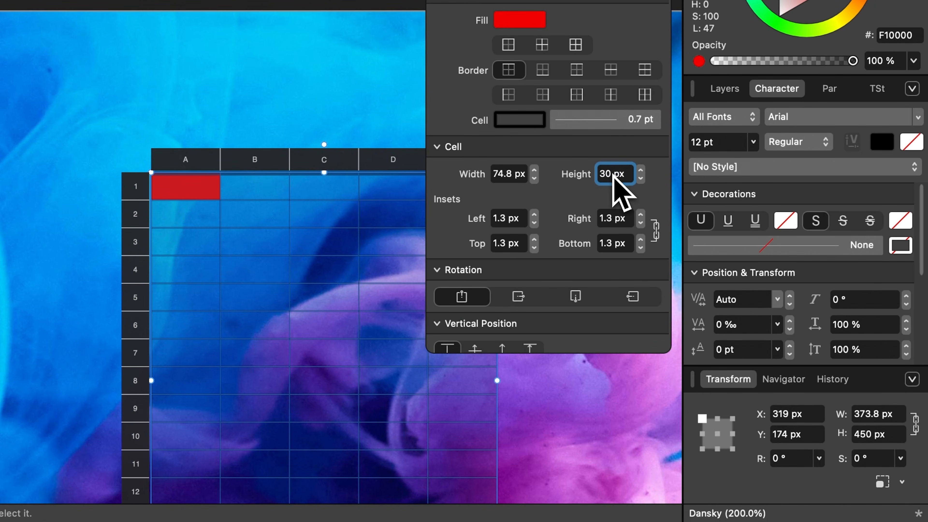
click(509, 173)
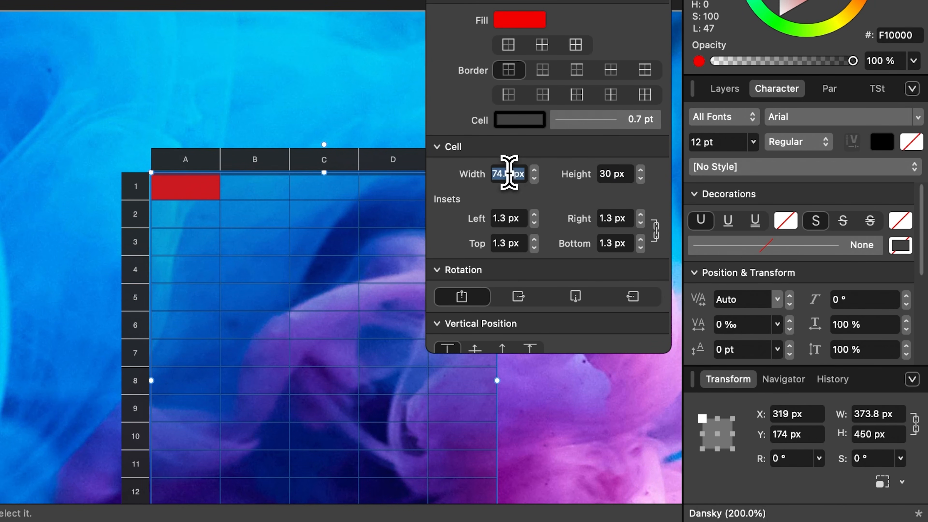
text(90)
key(Return)
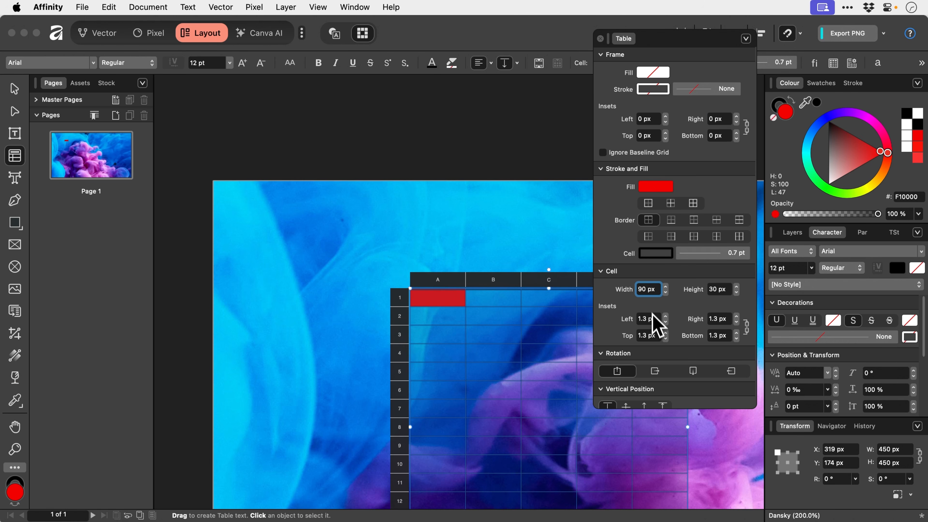
click(517, 218)
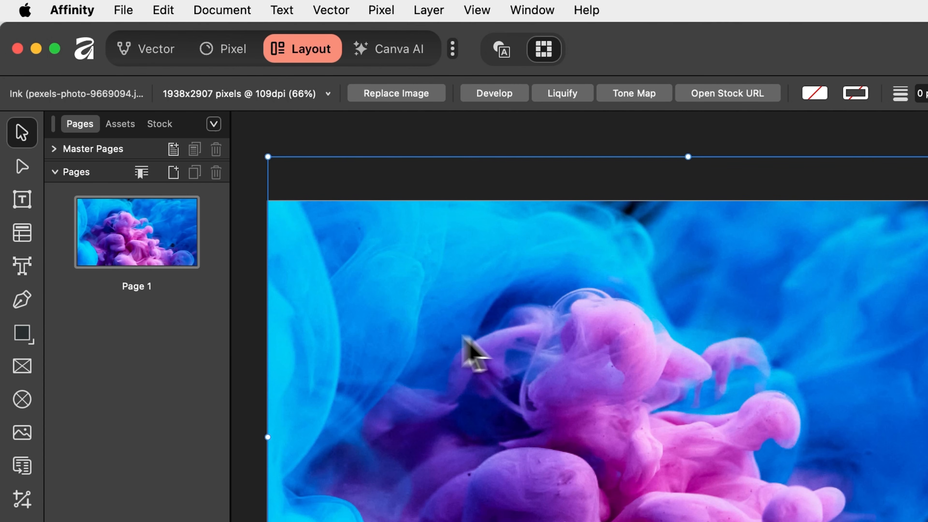
Step: Draw a closed, wavy six-node shape with smooth curves across the middle of the Ink image using the Pen Tool
click(22, 300)
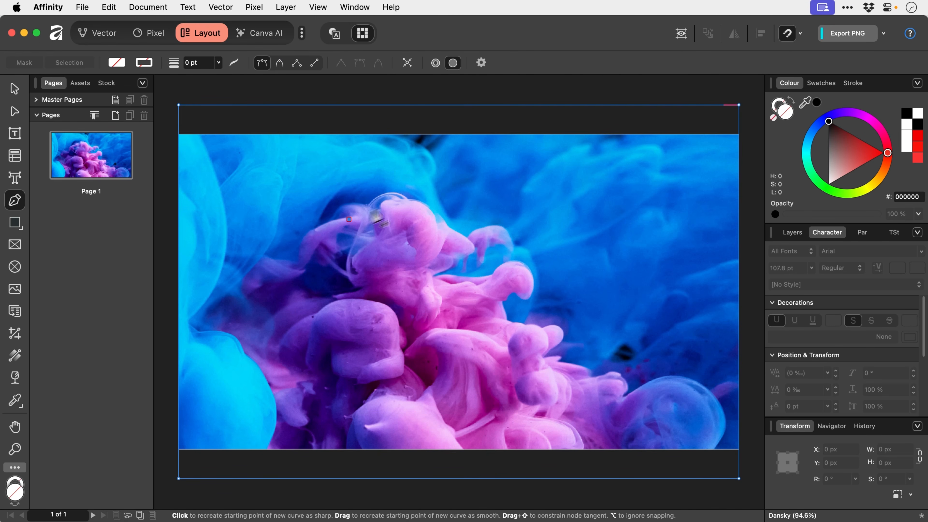
click(524, 329)
drag(670, 267, 750, 289)
drag(516, 239, 552, 213)
drag(614, 261, 591, 349)
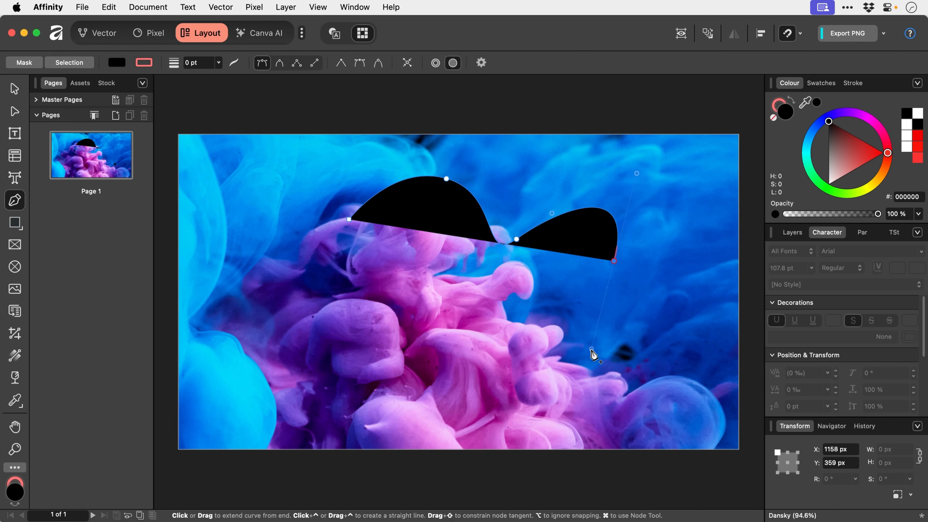
drag(486, 360, 443, 284)
drag(384, 298, 345, 328)
drag(349, 220, 392, 163)
drag(458, 176, 419, 177)
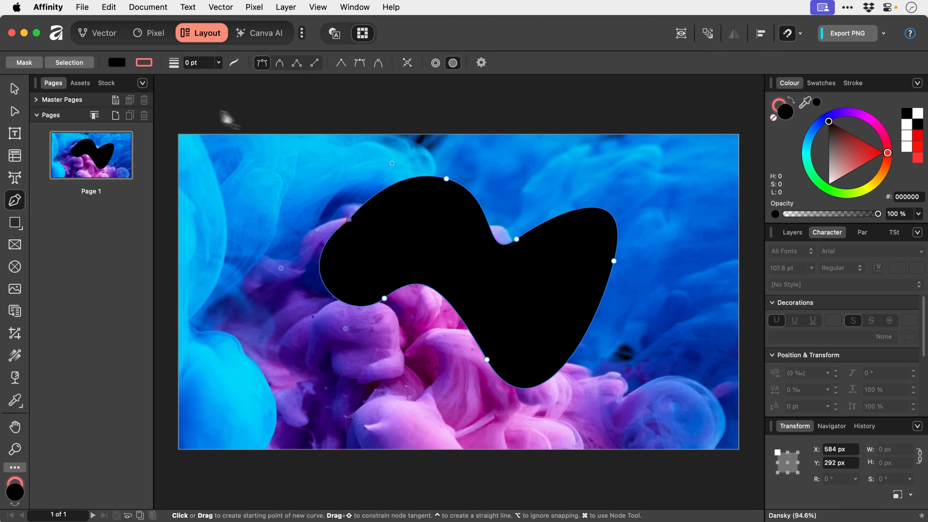
Step: Mask the Ink image with the wavy black shape, and undo the mask
click(41, 65)
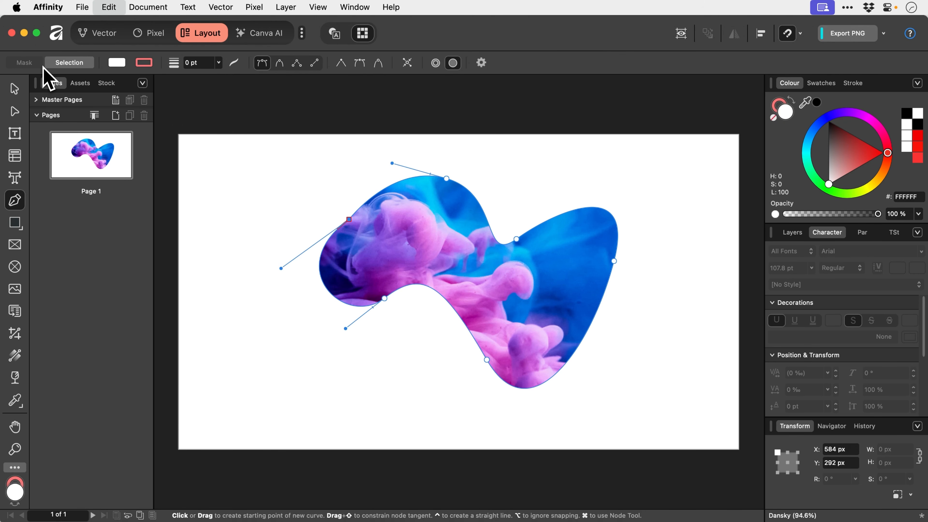
key(super+z)
Step: Convert the wavy black shape into a pixel selection, deselect it, and return to the Move Tool
click(71, 65)
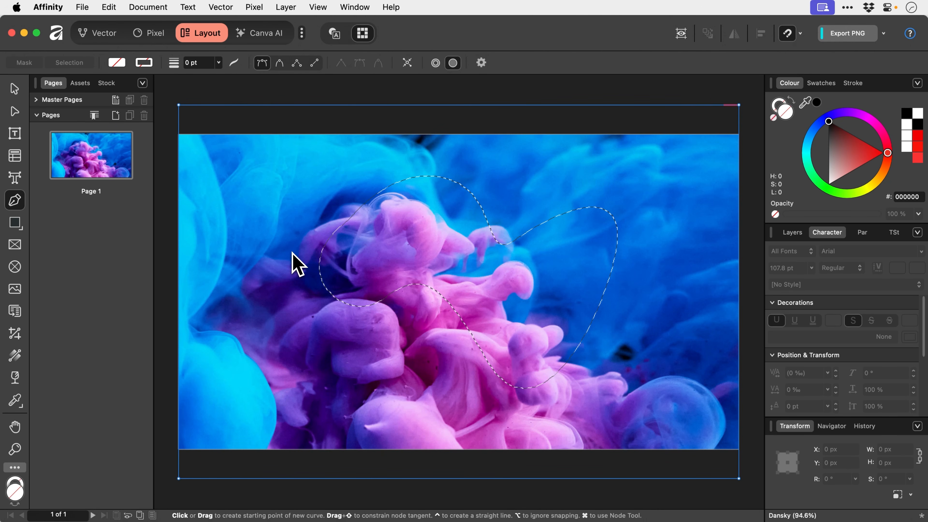
key(super+d)
key(v)
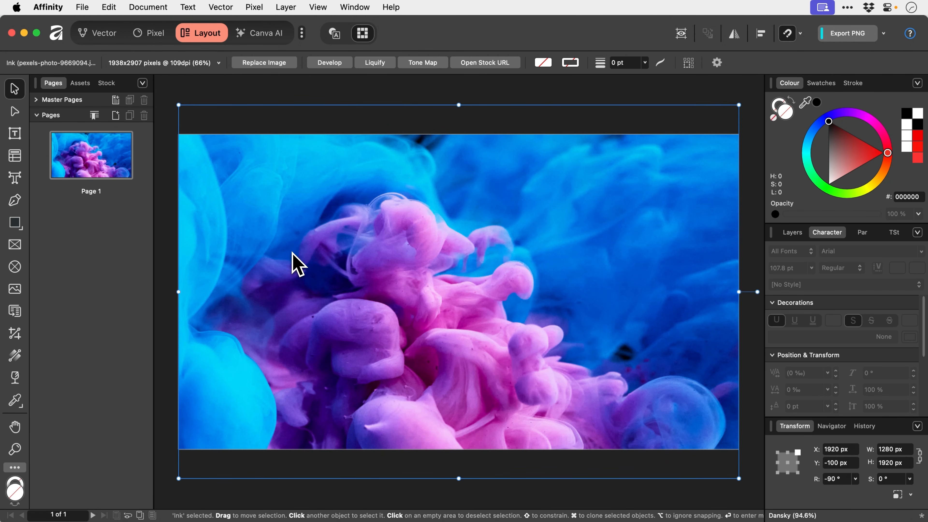
Step: Draw a five-pointed star of about 651 × 651 px over the centre of the ink cloud with the Star Tool
click(19, 226)
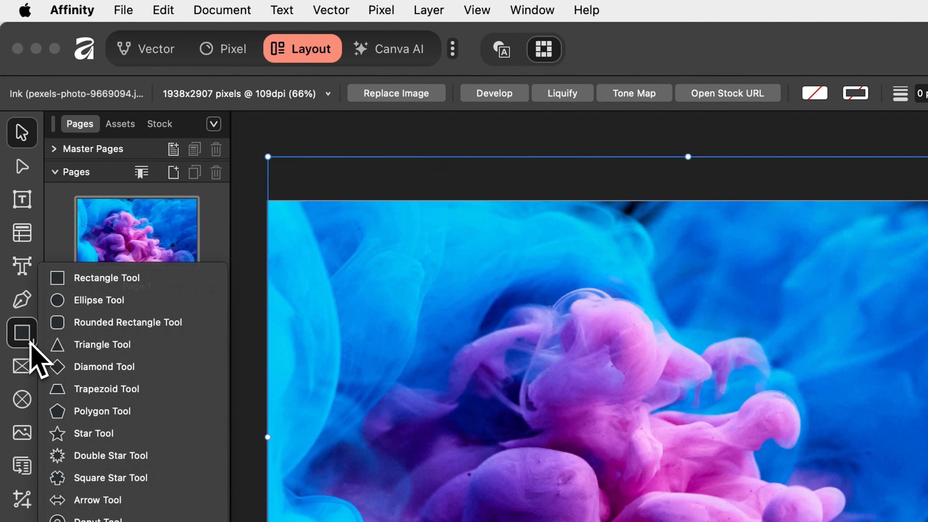
click(144, 435)
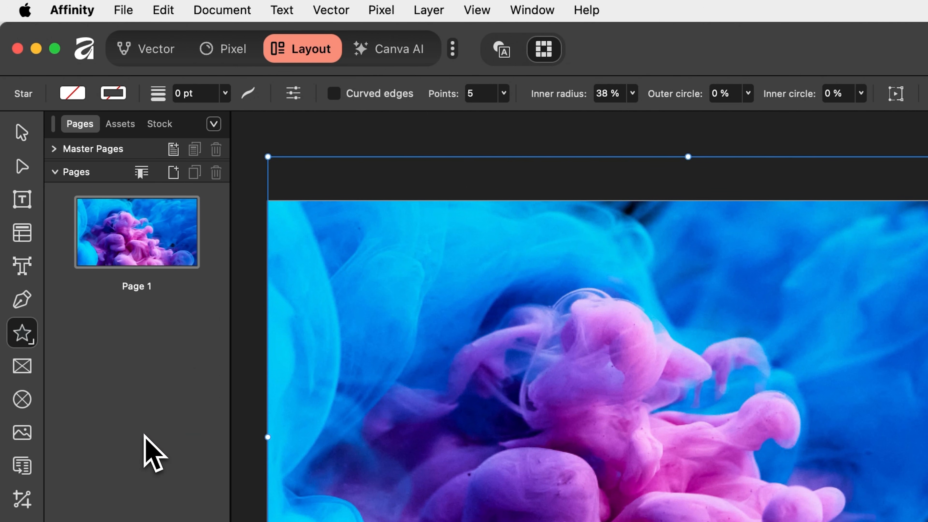
drag(404, 216, 592, 408)
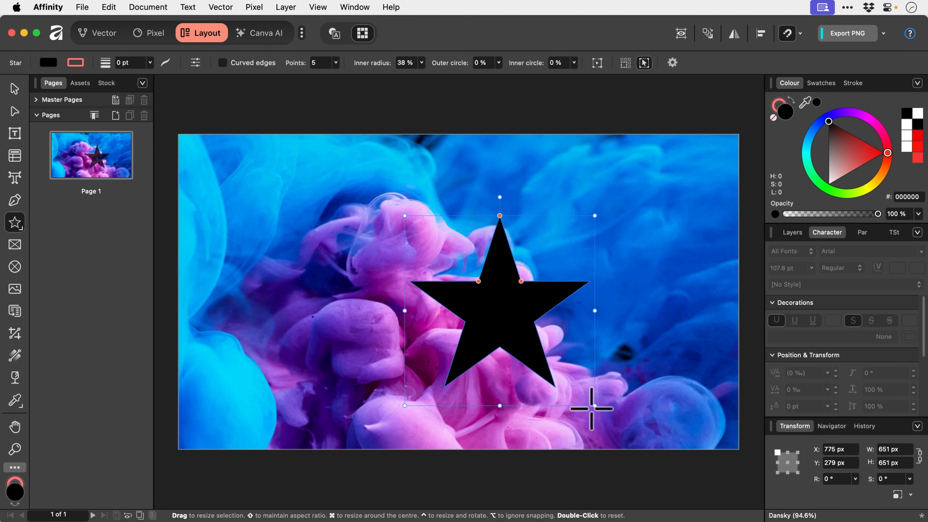
key(v)
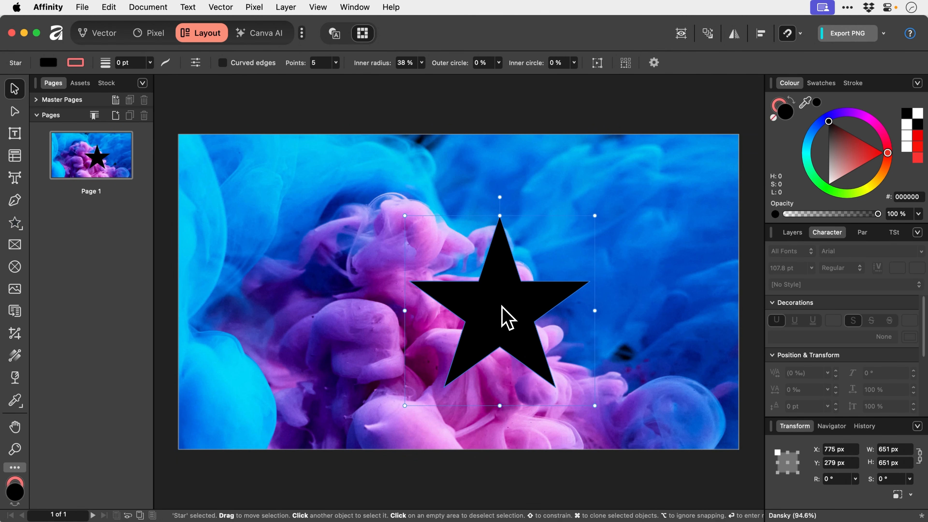
Step: Move the star to about X 673, Y 227 px and reshape it to a 25% inner radius and 55% outer circle
drag(500, 306, 471, 291)
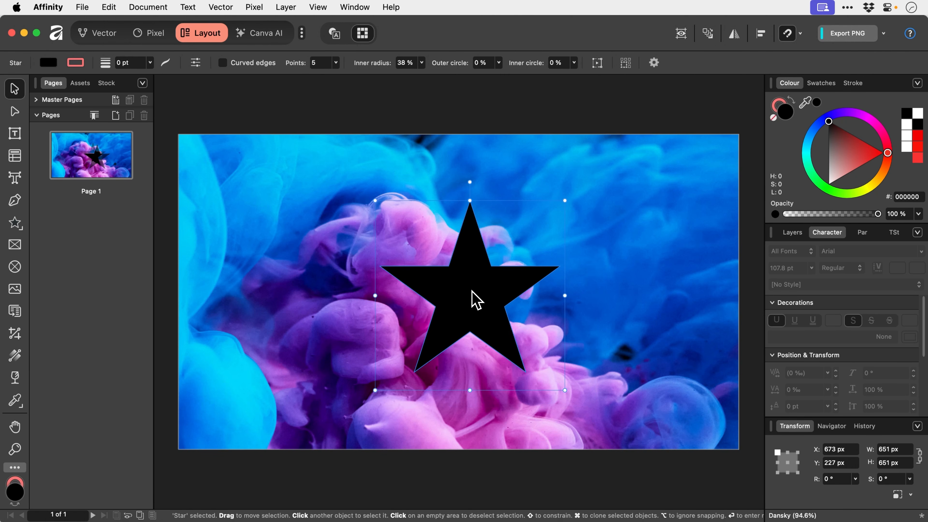
key(m)
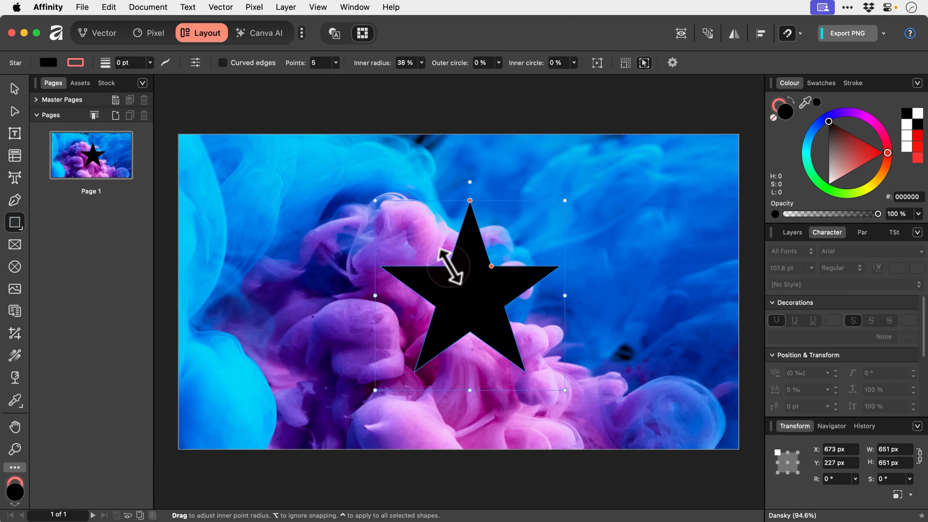
drag(449, 266, 482, 266)
drag(470, 201, 478, 236)
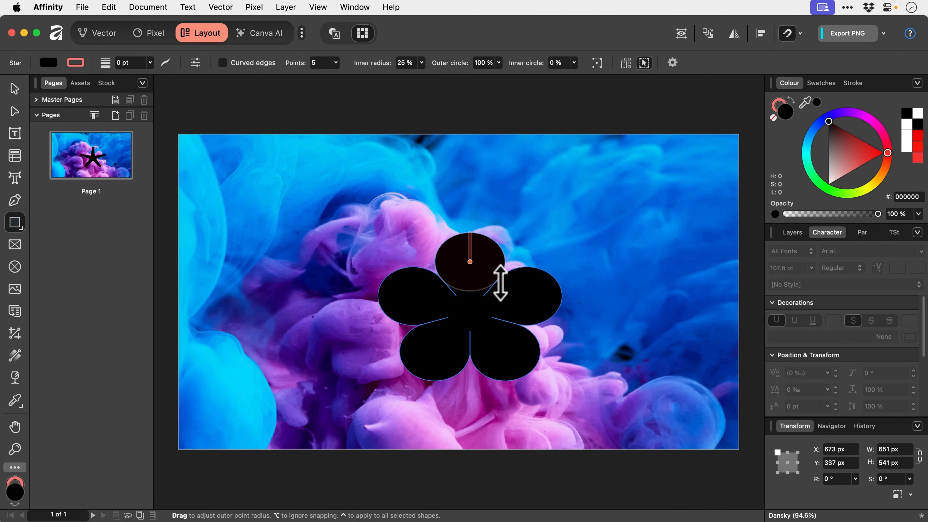
drag(507, 265, 504, 248)
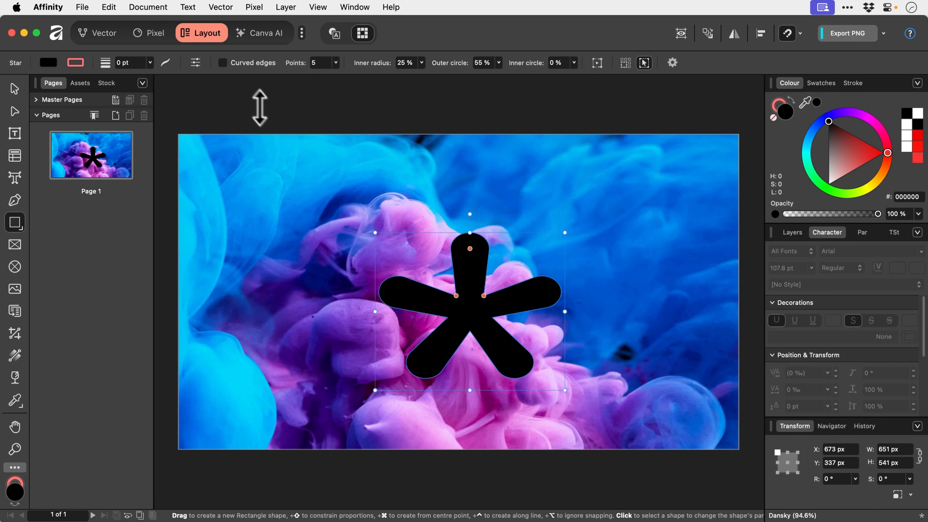
Step: Try several star presets on the black shape, ending with the nine-petal flower, and delete the shape
click(197, 64)
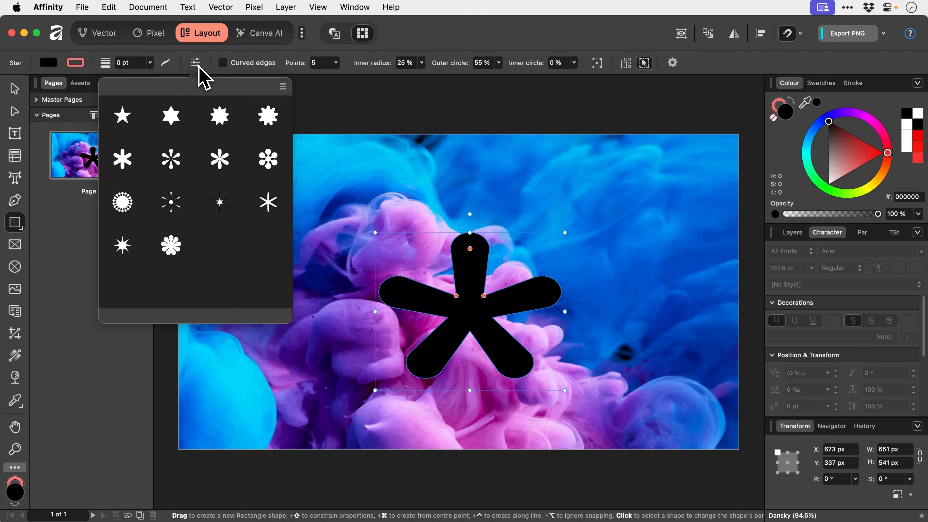
click(171, 159)
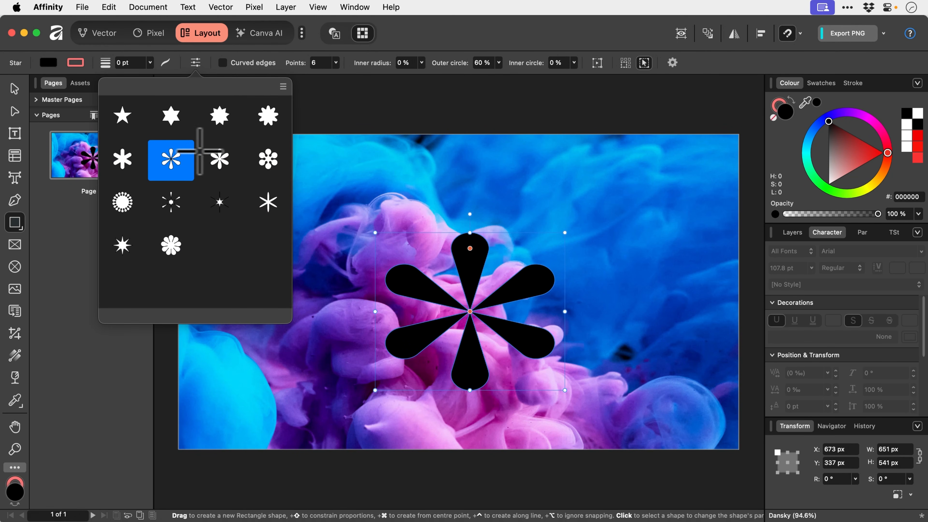
click(219, 155)
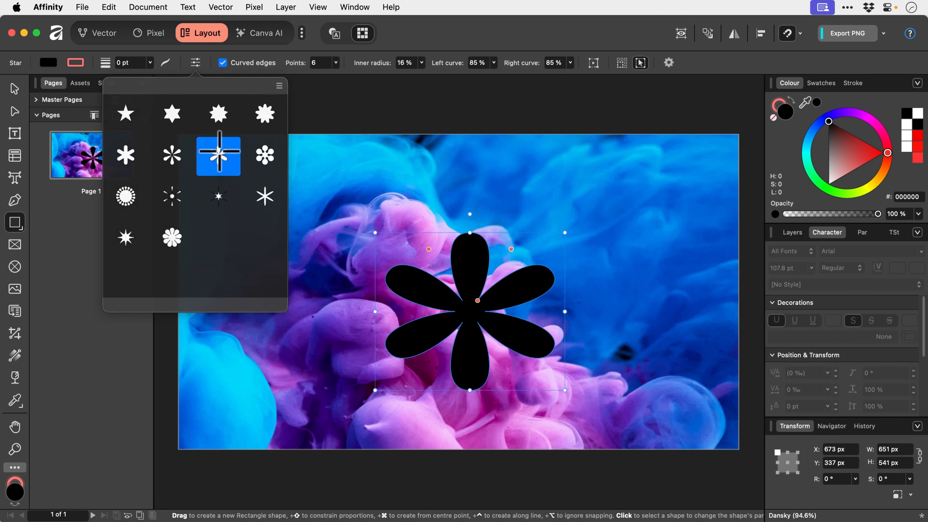
click(195, 63)
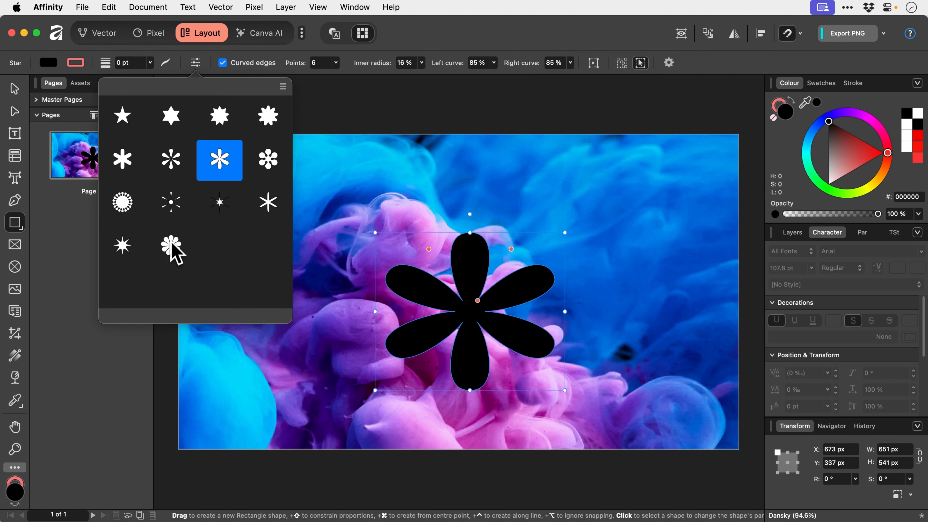
click(171, 246)
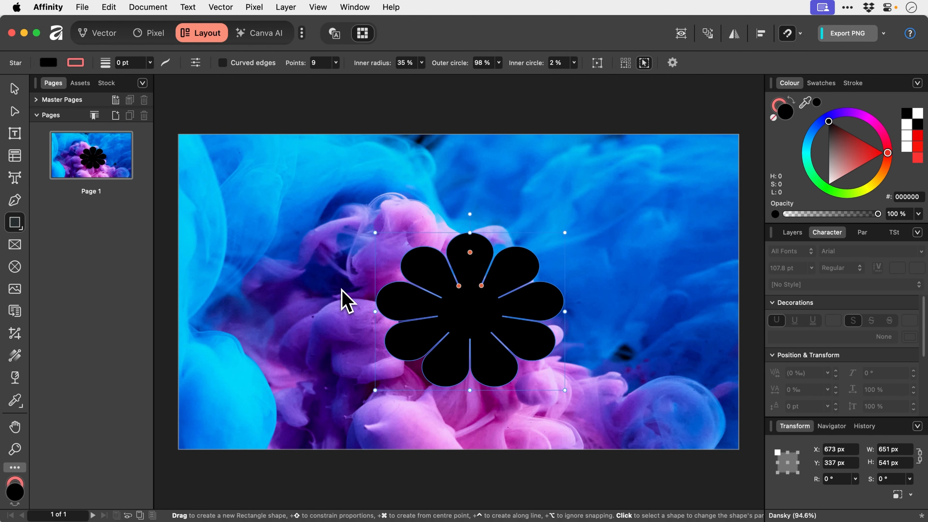
key(v)
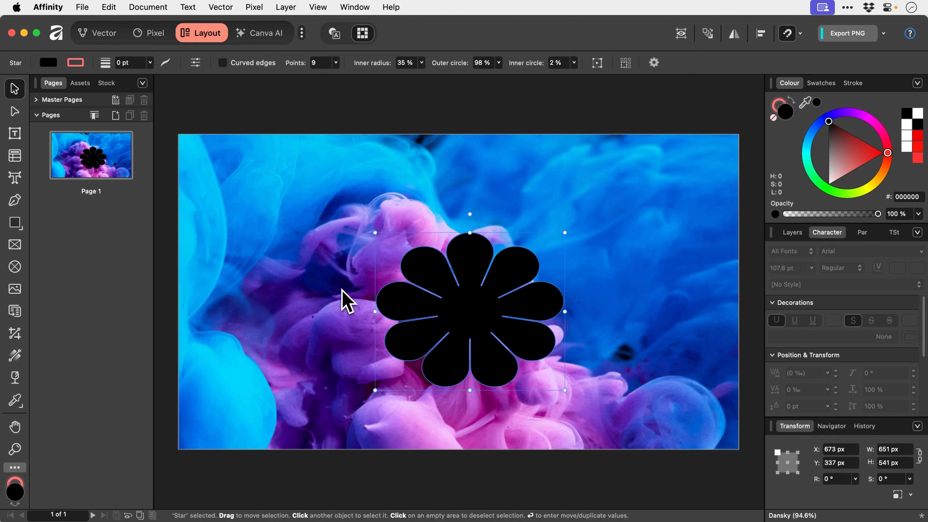
key(Delete)
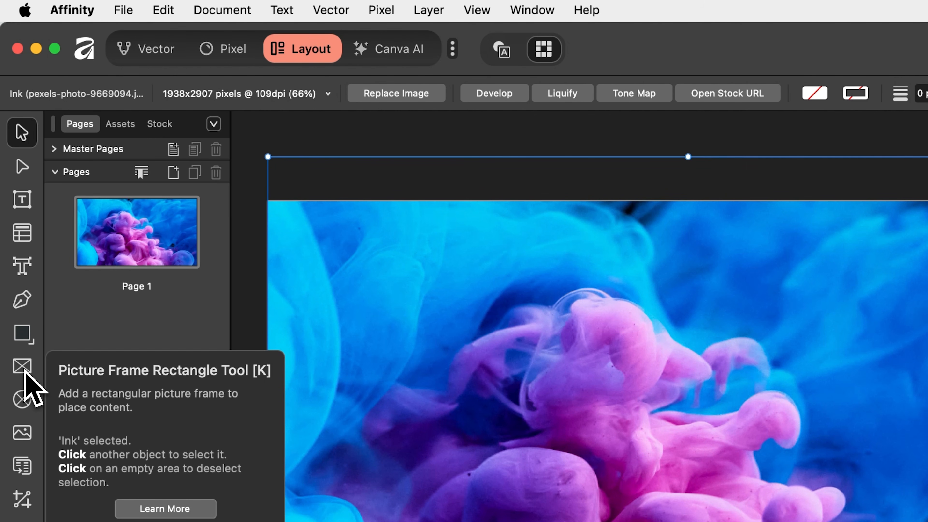
Step: Draw three rectangular picture frames in a row across the image's upper part, the first about 589 × 434 px, the last about 342 × 434 px
click(22, 368)
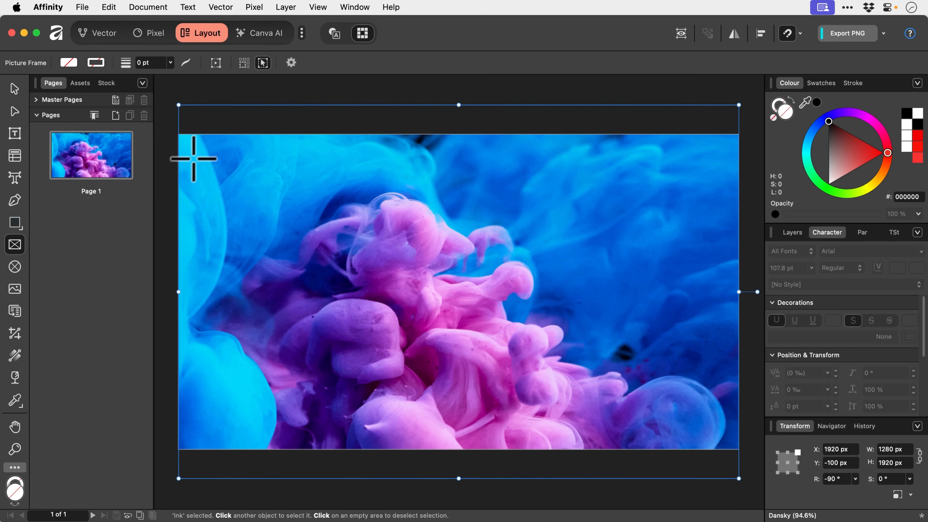
drag(300, 233, 362, 298)
drag(241, 199, 371, 283)
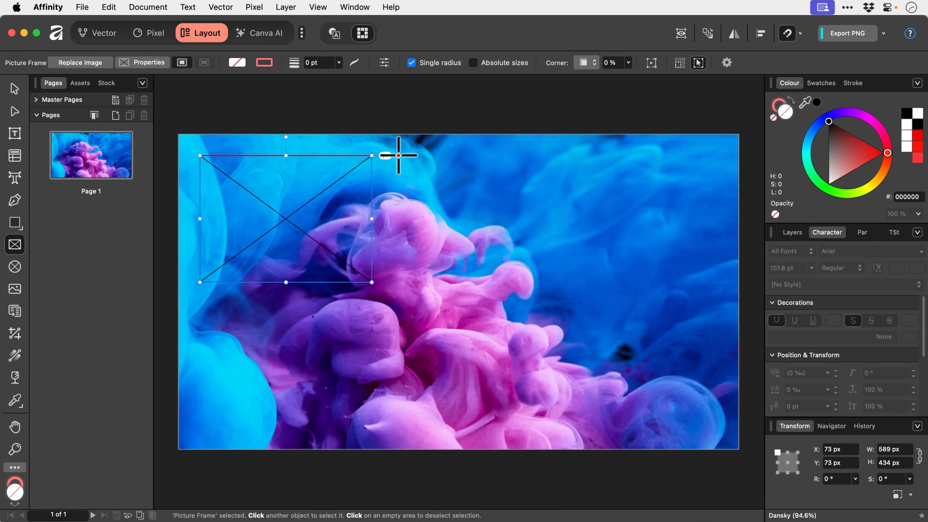
mouse_move(398, 155)
mouse_down()
mouse_move(514, 265)
mouse_move(498, 283)
mouse_move(493, 262)
mouse_move(576, 257)
mouse_move(597, 245)
mouse_up()
key(v)
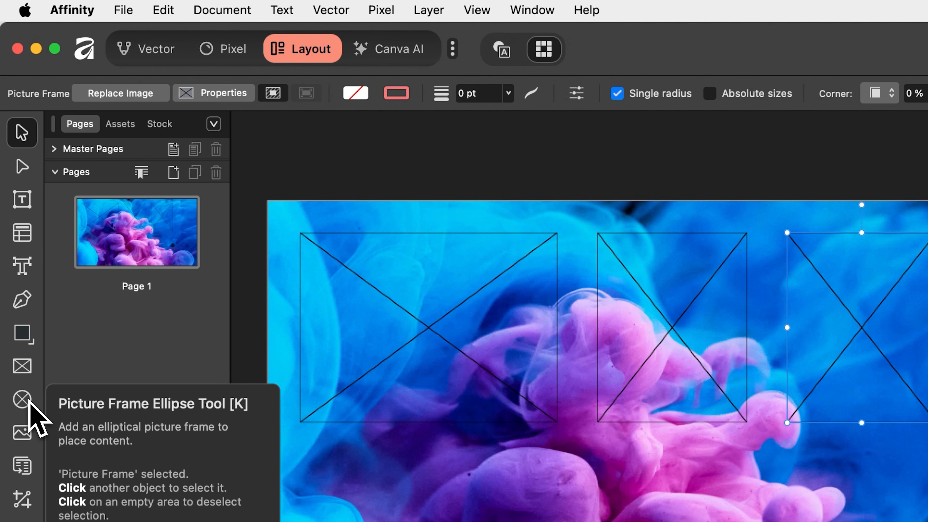
Step: Draw an elliptical picture frame over the purple ink below the rectangular frames
click(22, 399)
drag(439, 482, 631, 521)
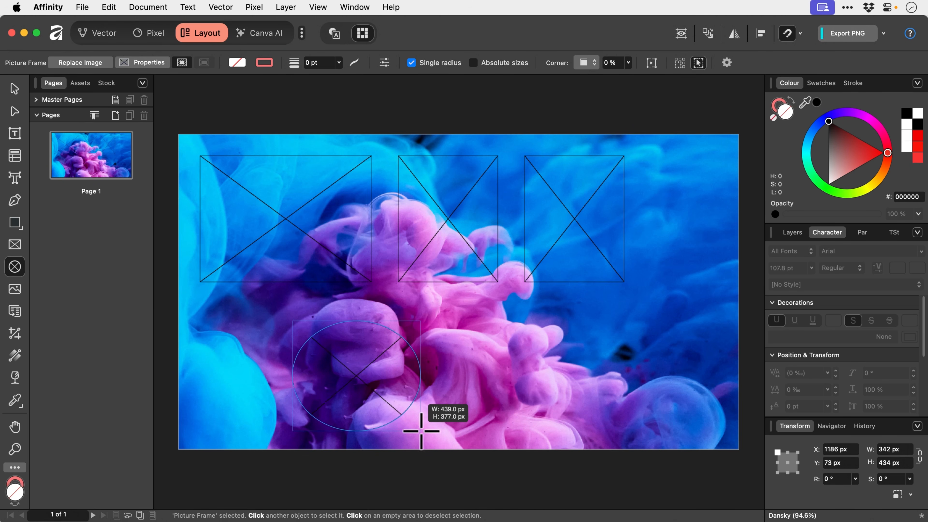
drag(421, 431, 377, 397)
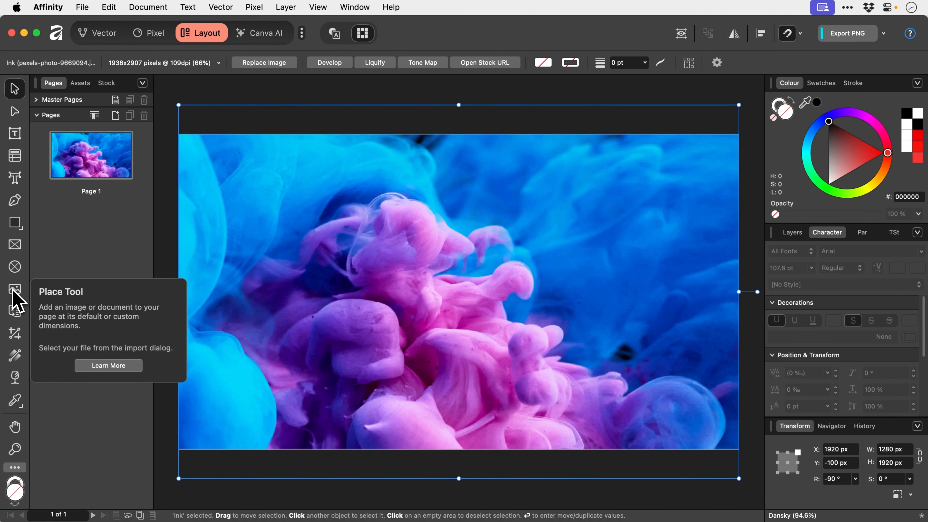
Step: Place the file Screenshot 2025-11-05 at 2.38.15 pm.png across the middle of the Ink image with the Place Tool
click(13, 291)
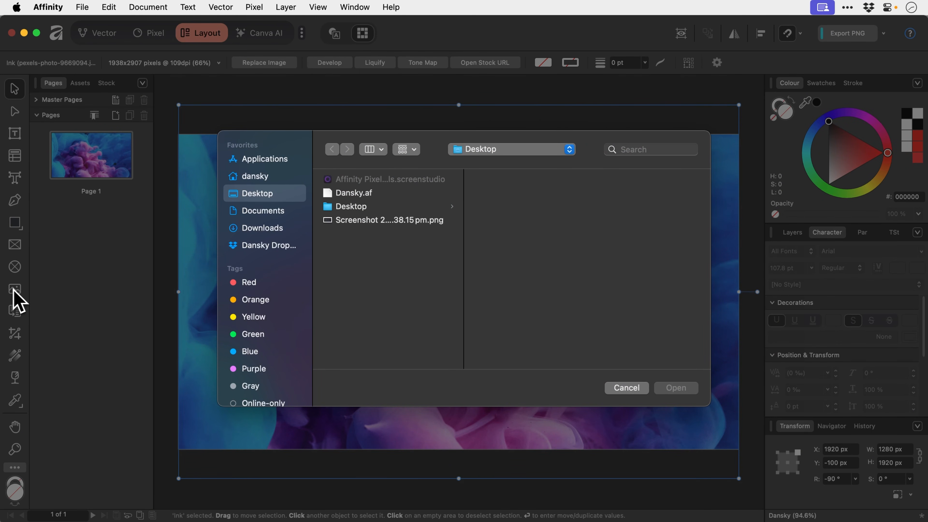
click(367, 224)
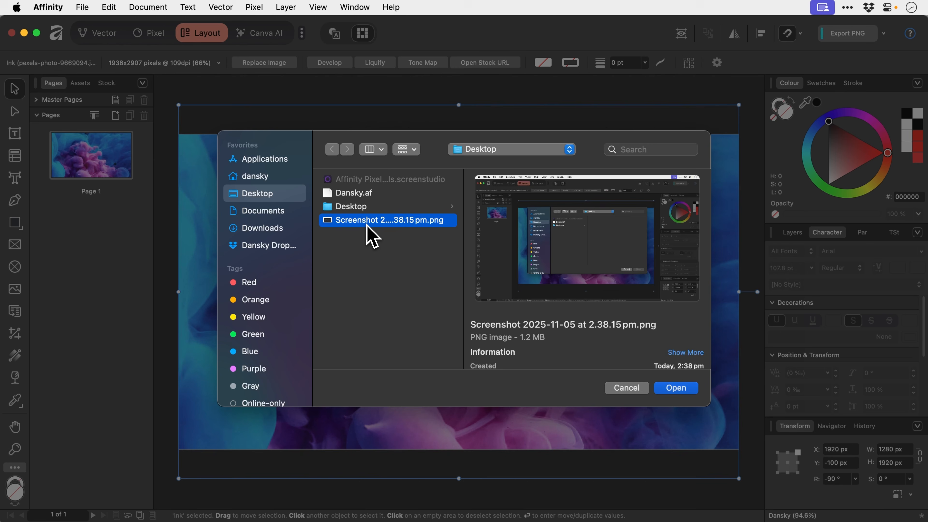
double_click(366, 221)
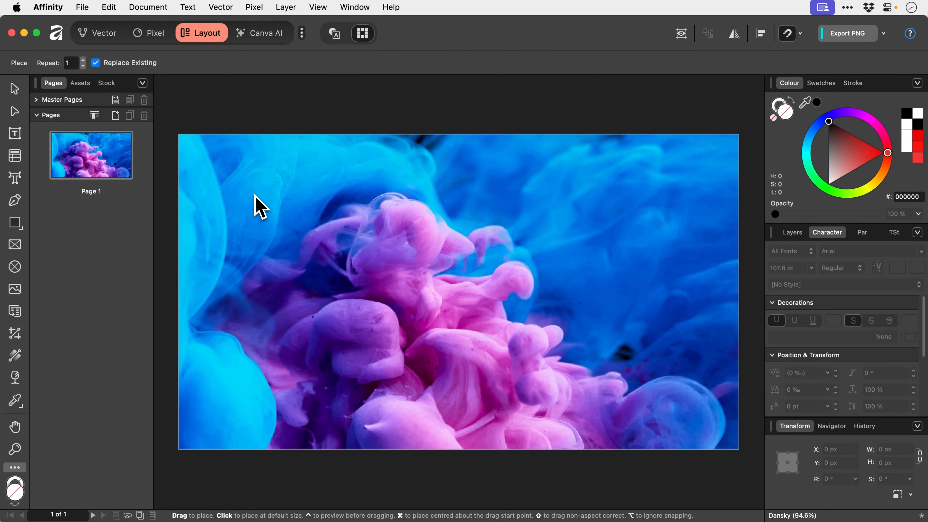
drag(254, 195, 658, 436)
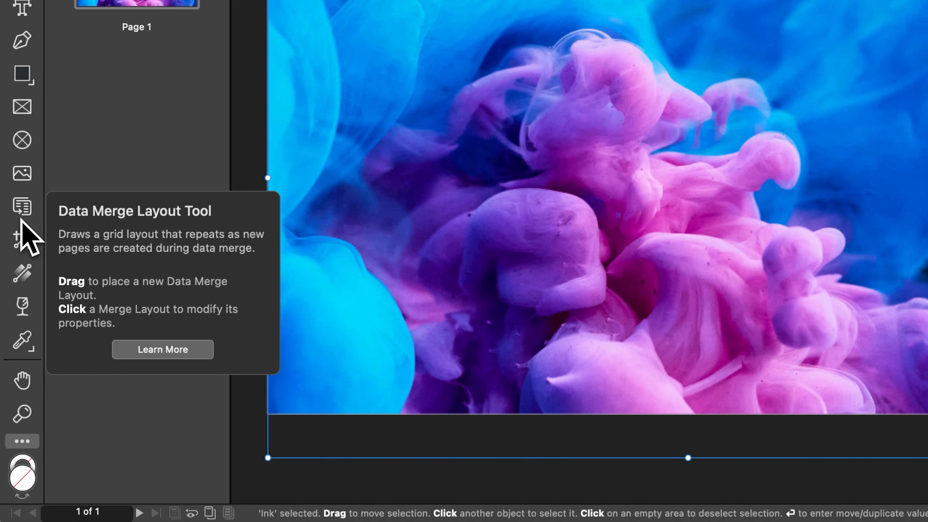
Step: Crop the Ink image inward from its left, right and top sides with the crop tool
click(22, 243)
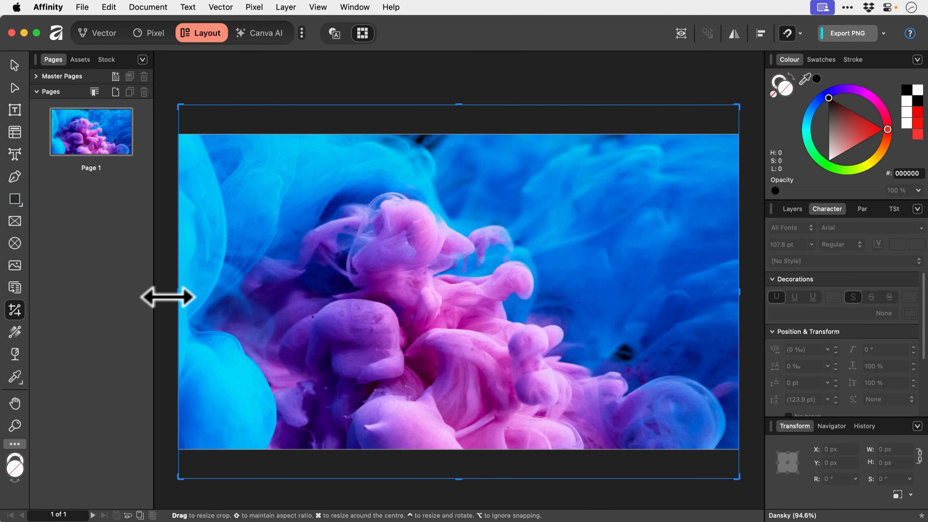
drag(177, 292, 332, 296)
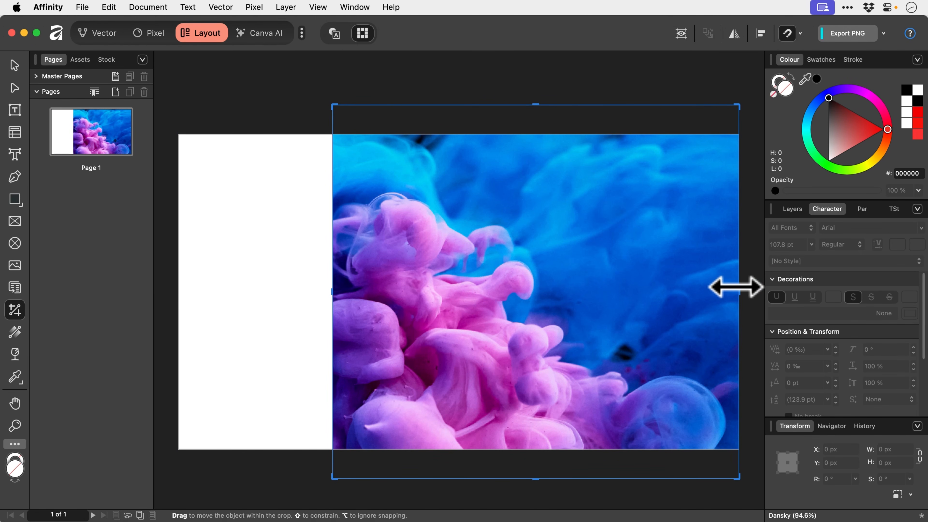
drag(736, 287, 638, 290)
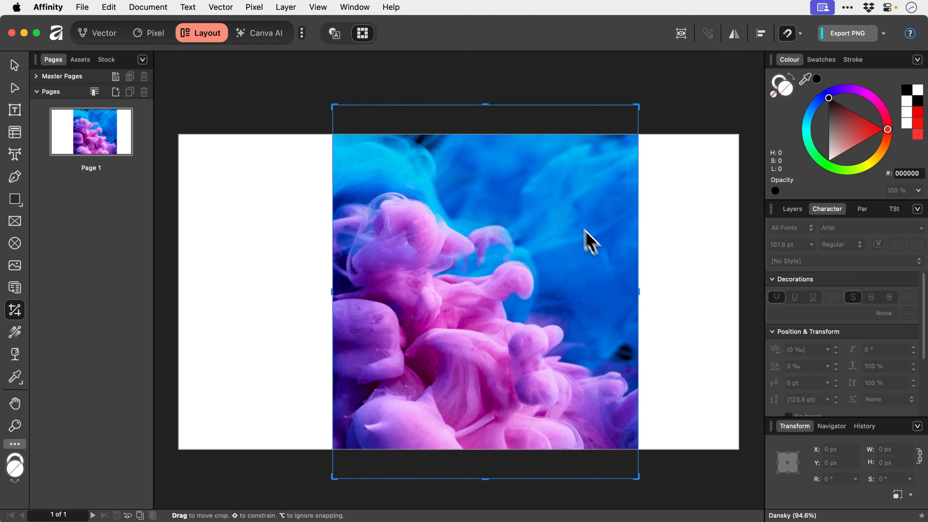
drag(482, 105, 481, 207)
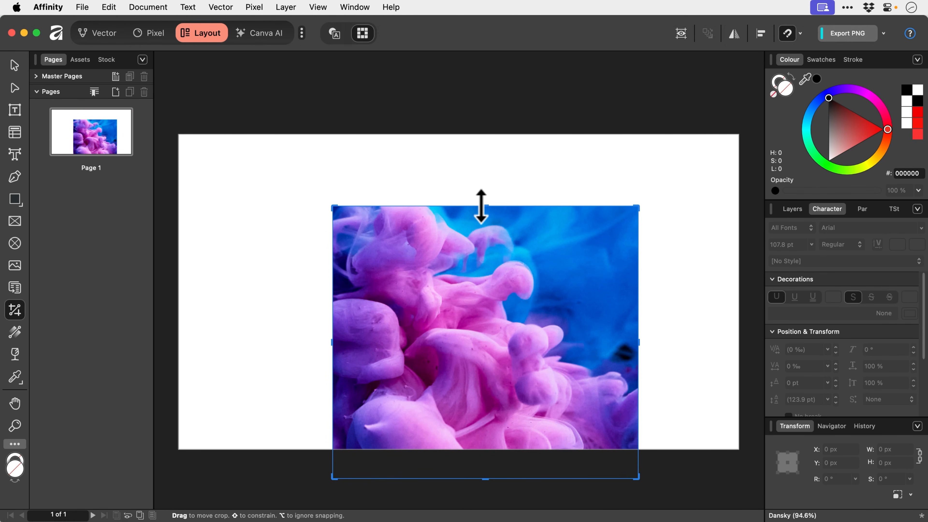
Step: Hide the clipping mask that the crop made on the Ink layer
click(790, 210)
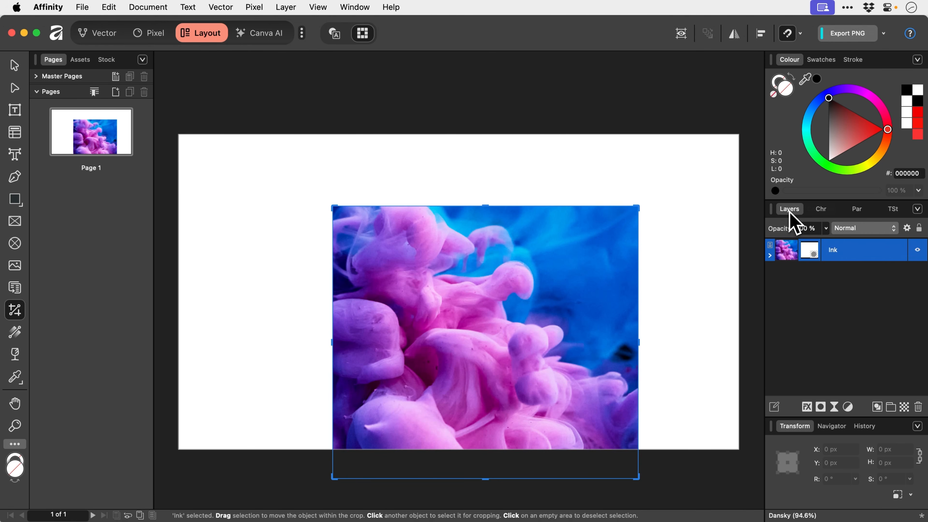
click(812, 252)
right_click(812, 252)
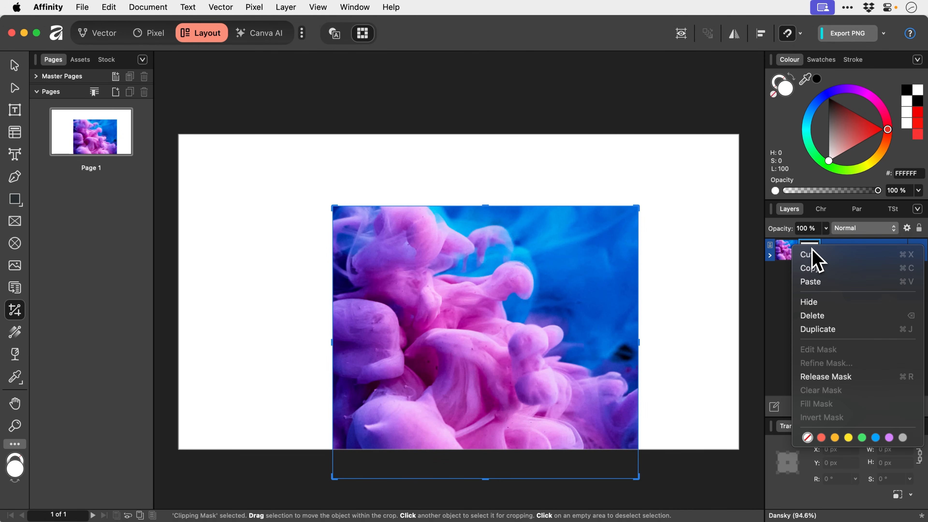
click(818, 302)
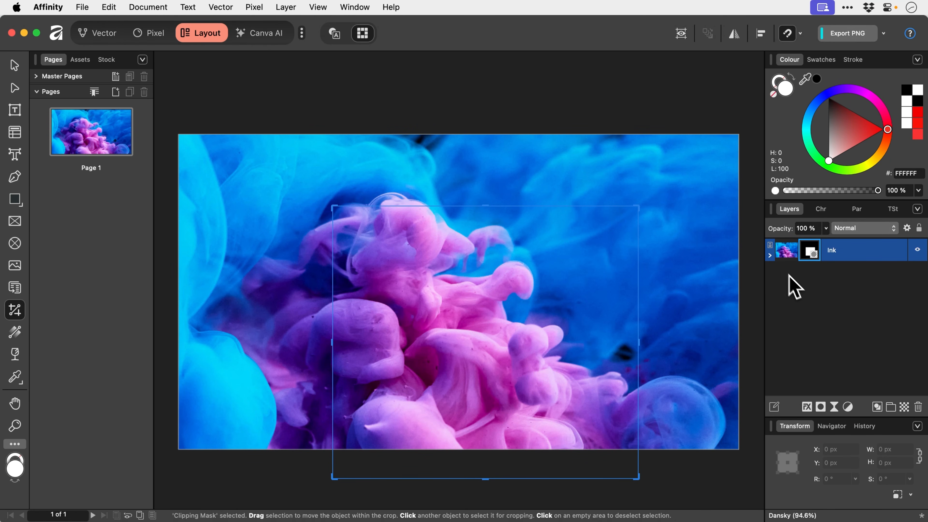
Step: Expand the Ink layer, delete its hidden clipping mask and return to the Move Tool
click(769, 255)
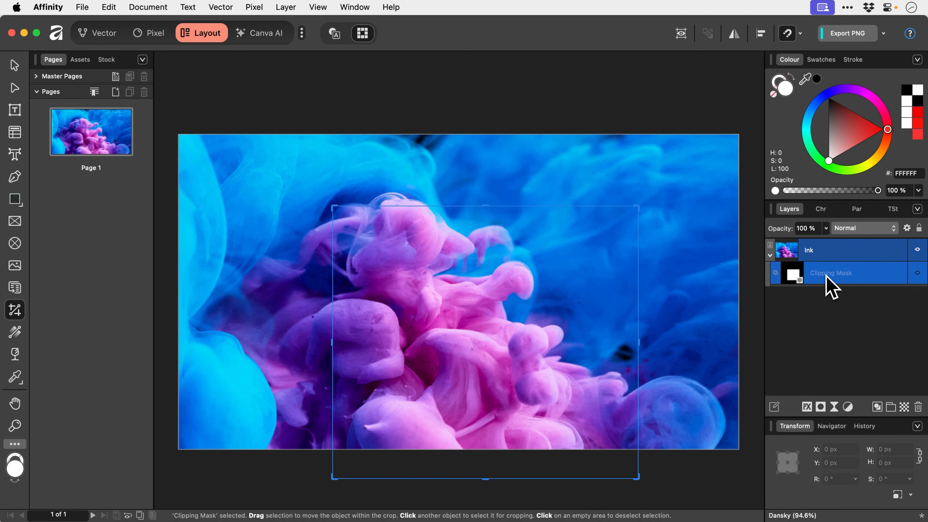
right_click(797, 274)
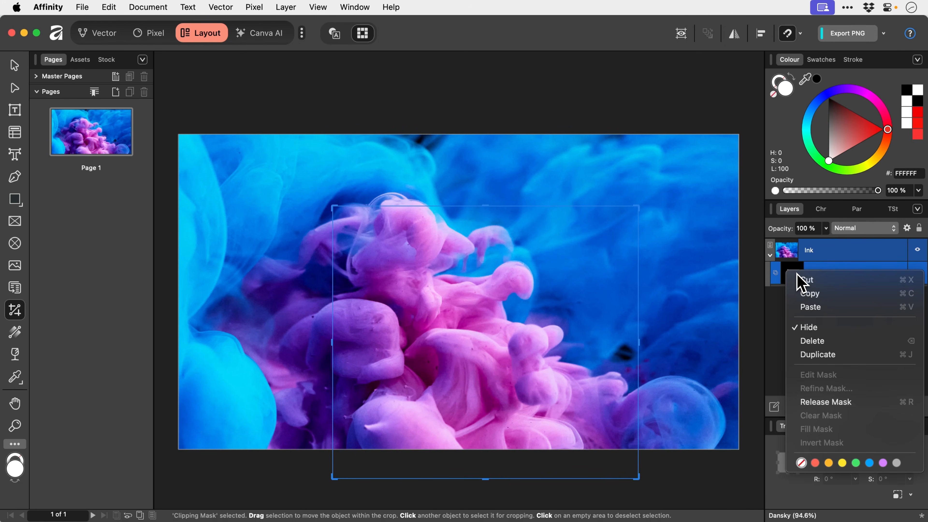
click(833, 340)
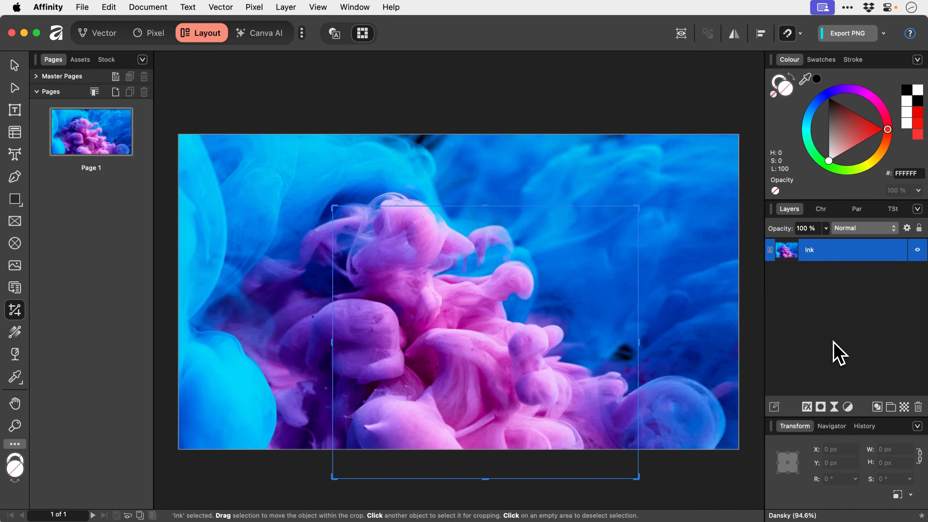
key(v)
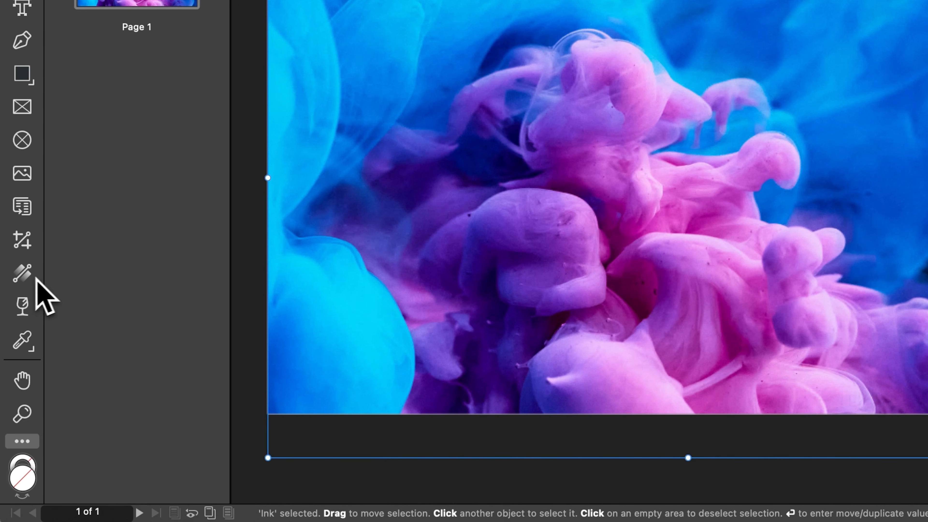
Step: Try to apply a gradient fill across the Ink image with the gradient tool, and undo it
click(27, 280)
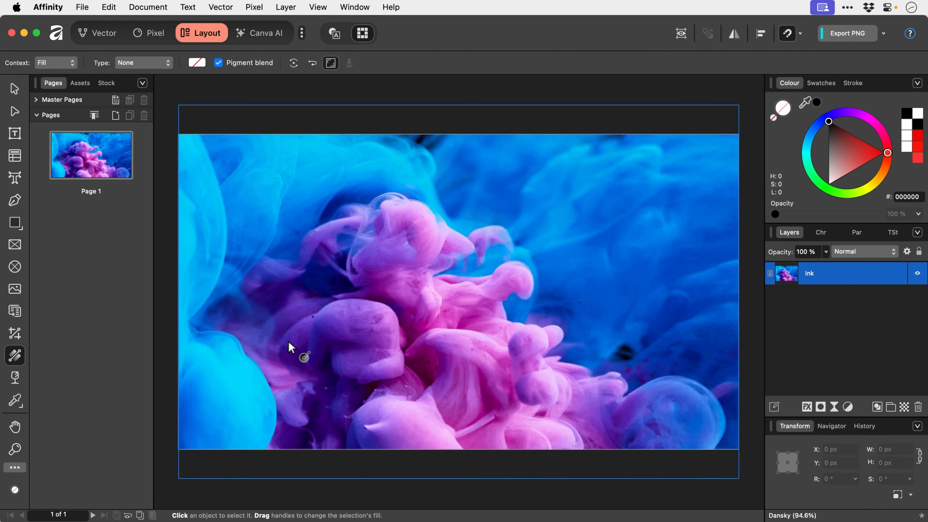
drag(436, 252, 737, 40)
drag(489, 201, 441, 209)
key(super+z)
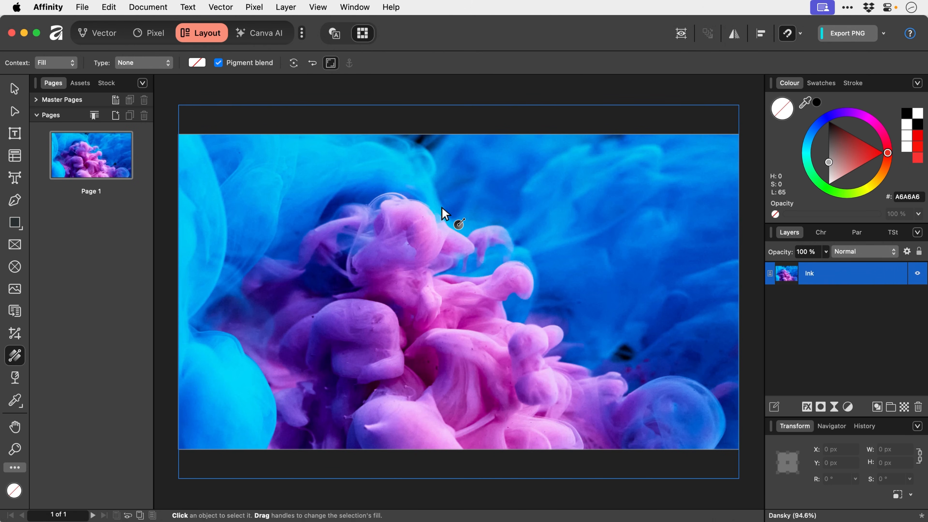
Step: Add a fill layer above Ink and draw a diagonal linear gradient from the purple ink up into the blue area
click(260, 8)
click(314, 122)
drag(377, 301, 595, 191)
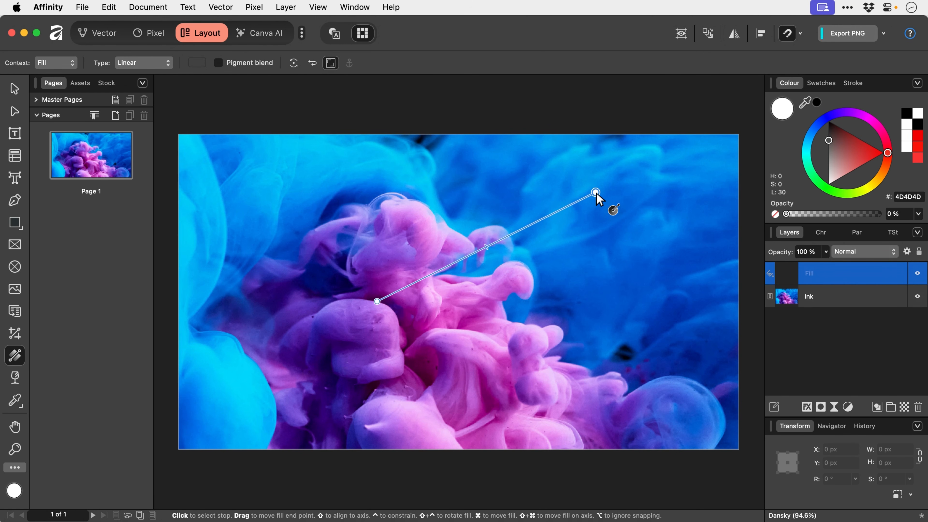
Step: Create a new A4 document and add a fill layer to it
key(super+n)
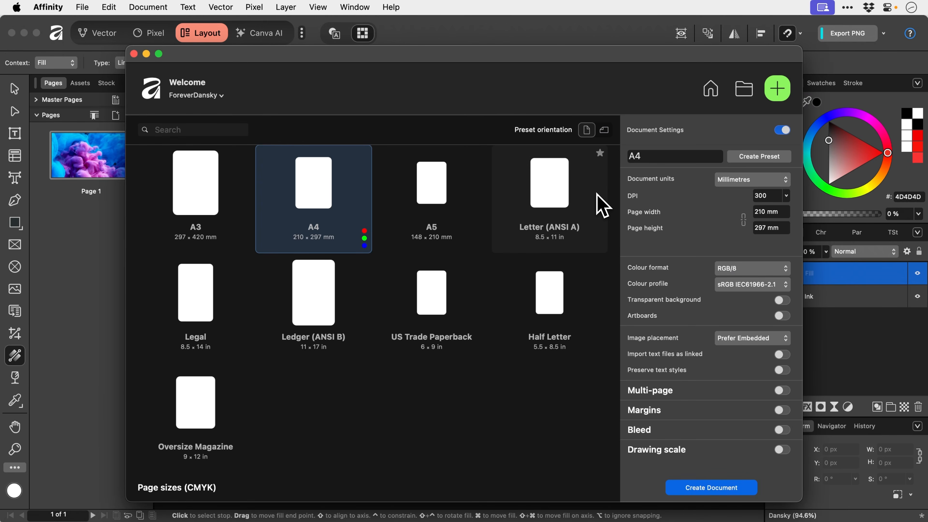
key(Return)
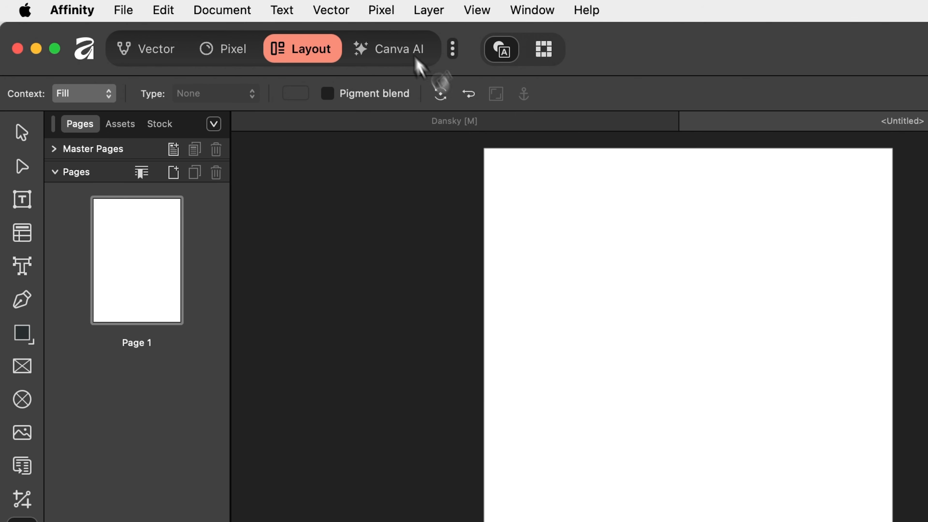
click(382, 11)
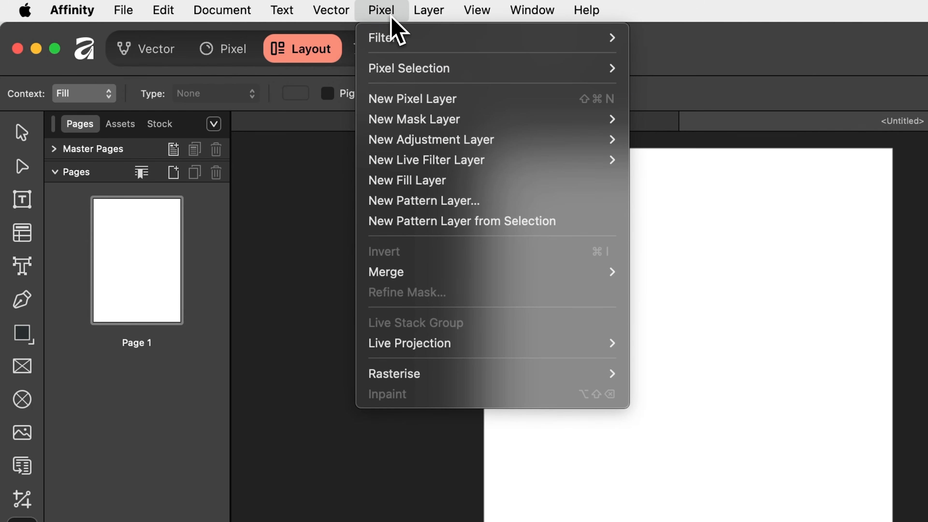
click(463, 181)
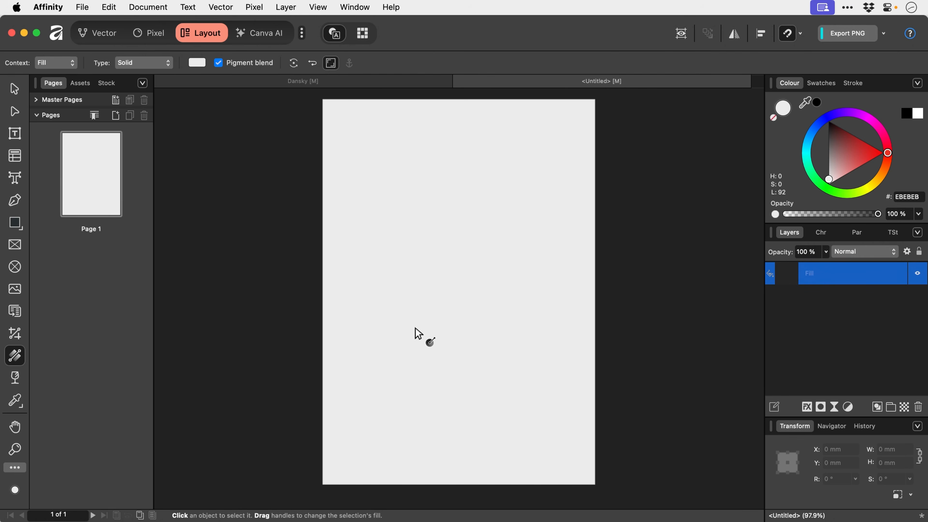
Step: Draw a diagonal linear gradient on the fill layer from mid-page up toward the right edge, and return to the Move Tool
drag(621, 489, 634, 404)
drag(422, 269, 508, 249)
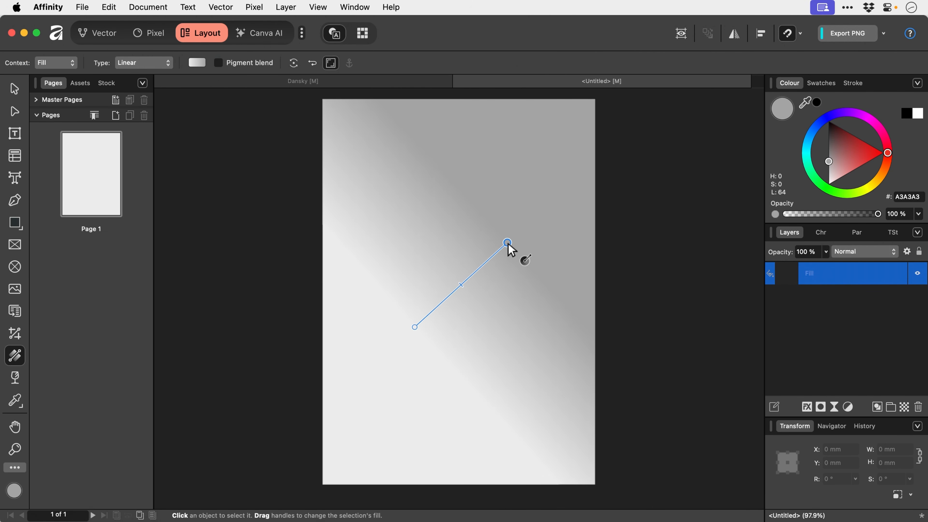
key(v)
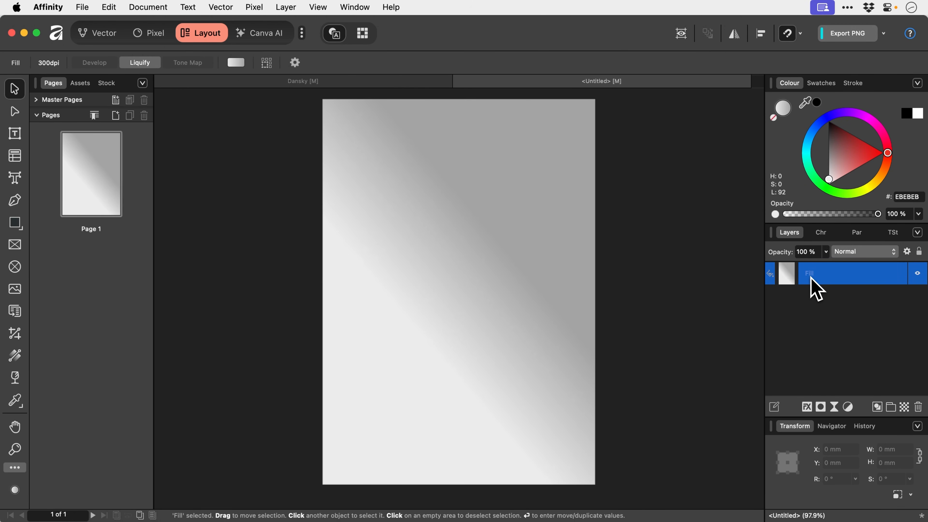
Step: Copy the gradient fill layer into the Dansky document and redraw its linear gradient diagonally from lower left to upper right
key(super+c)
click(377, 84)
key(super+v)
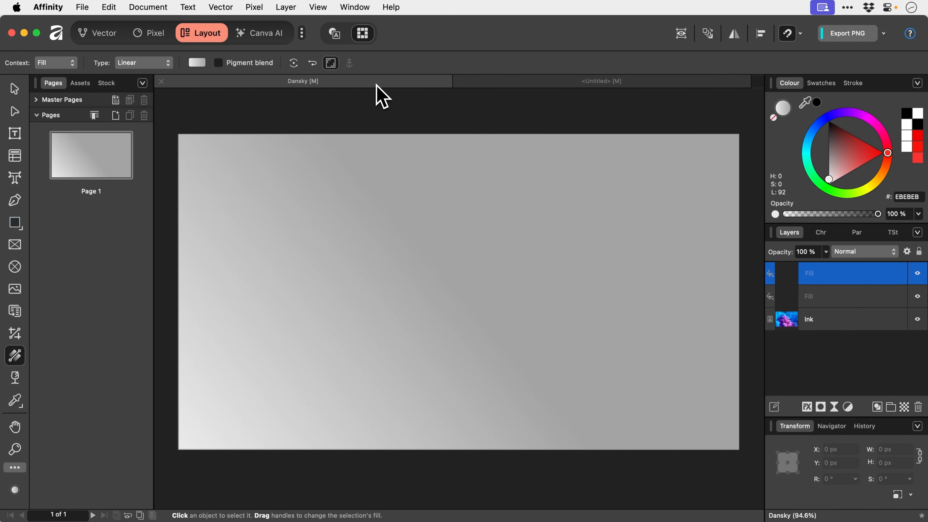
drag(363, 285, 557, 181)
drag(535, 263, 559, 209)
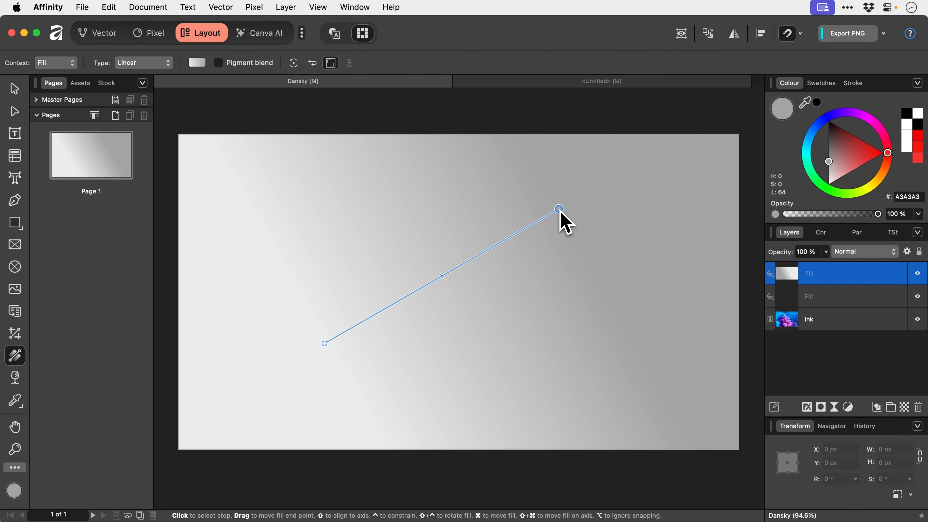
Step: Delete the older transparent fill layer lying between the pasted Fill layer and Ink
key(v)
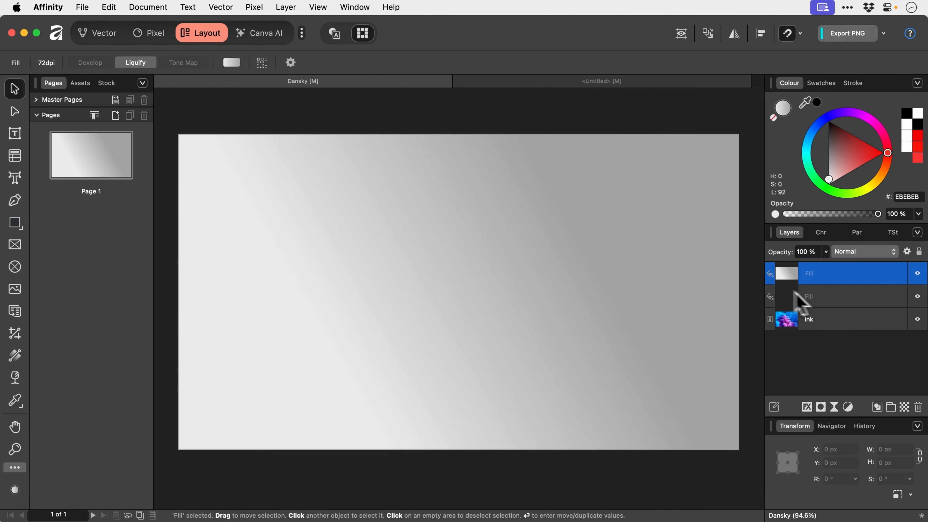
click(820, 299)
key(Delete)
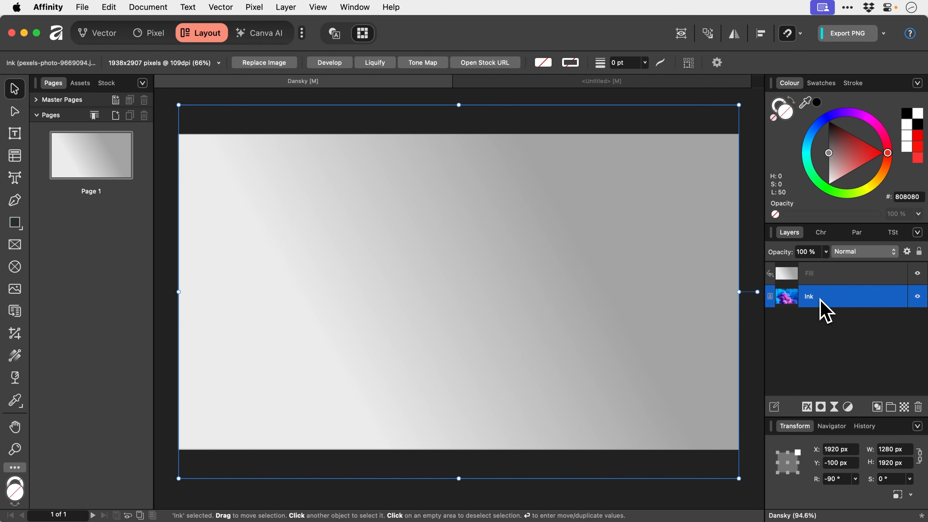
Step: Close the untitled A4 document without saving it
click(581, 88)
key(super+w)
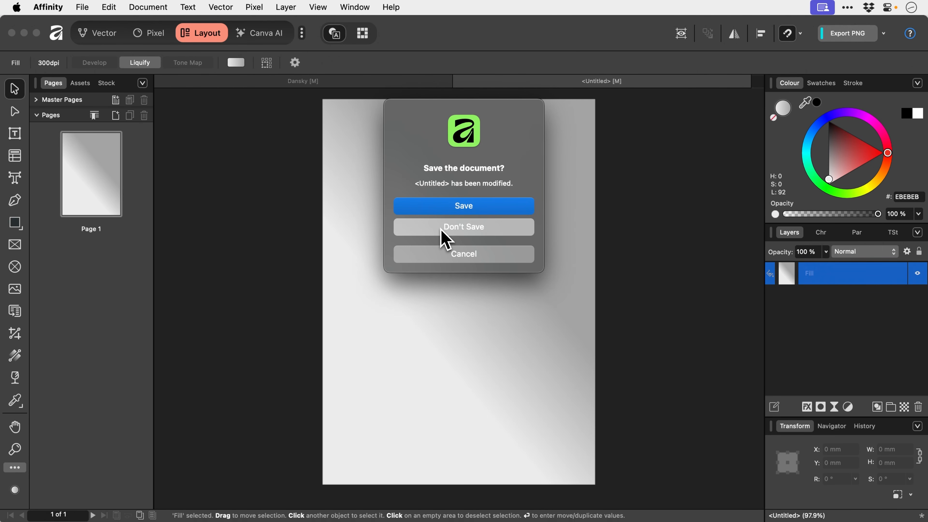
click(444, 238)
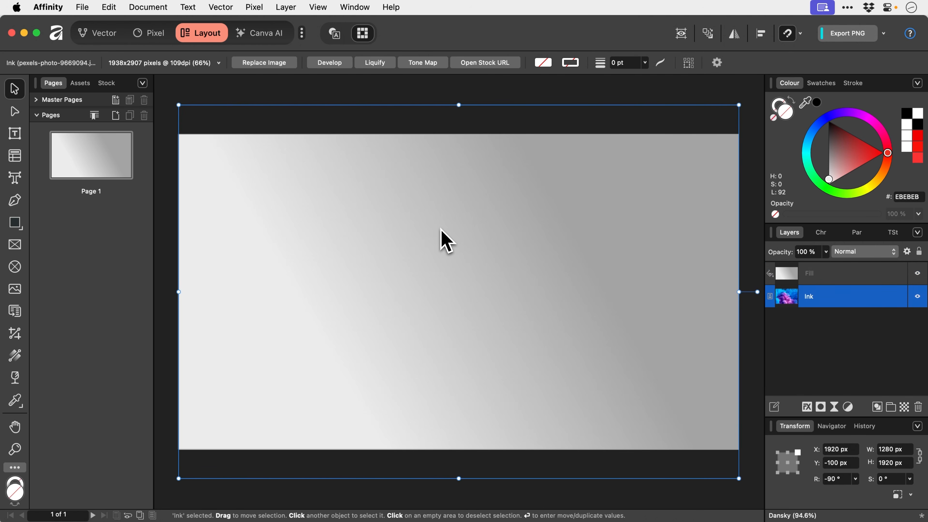
Step: Switch the Fill layer in the Dansky document to a Solid fill and colour it pink, FF0061
click(818, 278)
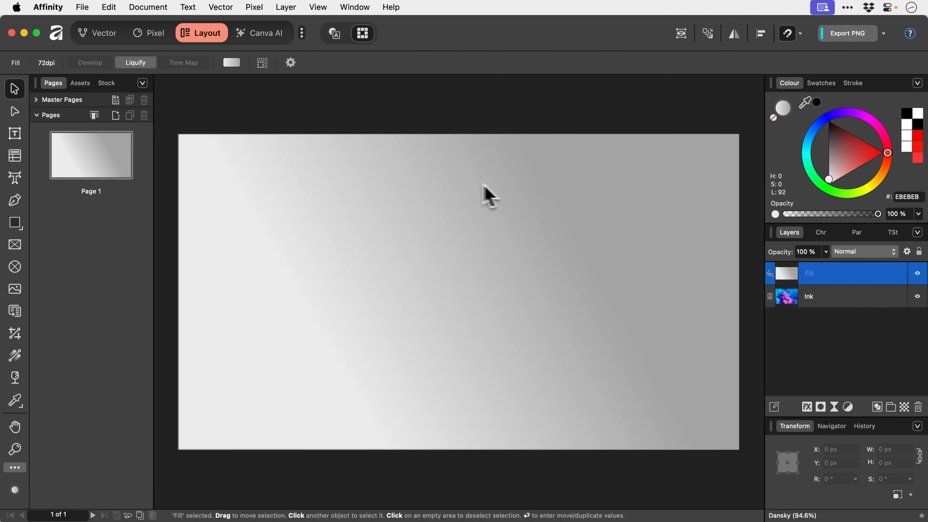
key(g)
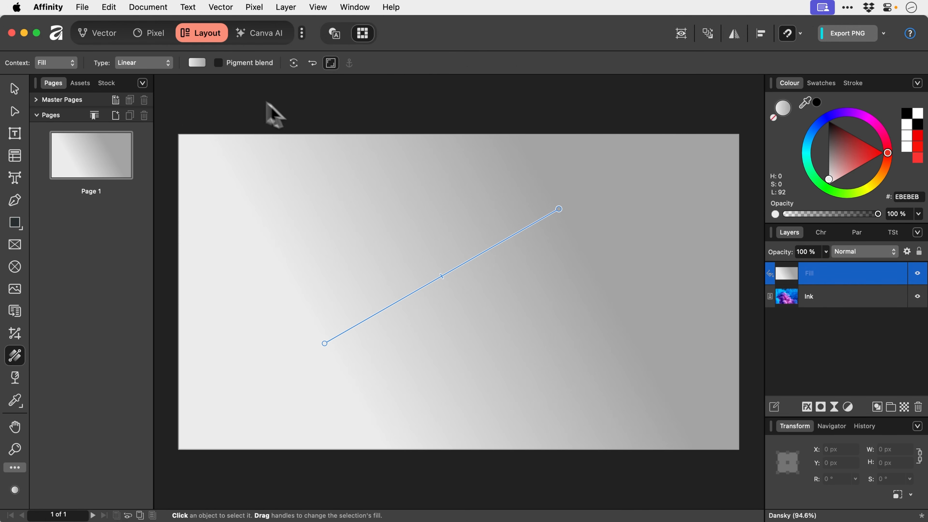
click(167, 64)
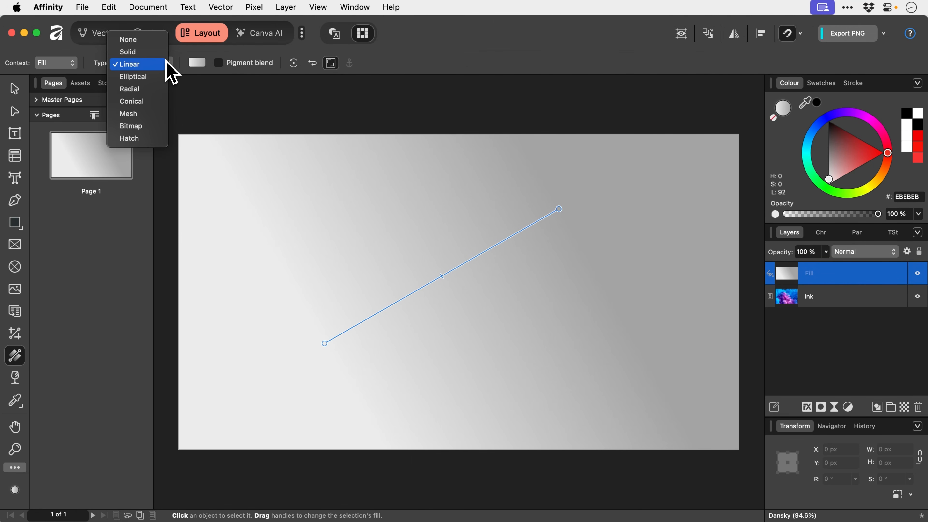
click(156, 52)
click(197, 63)
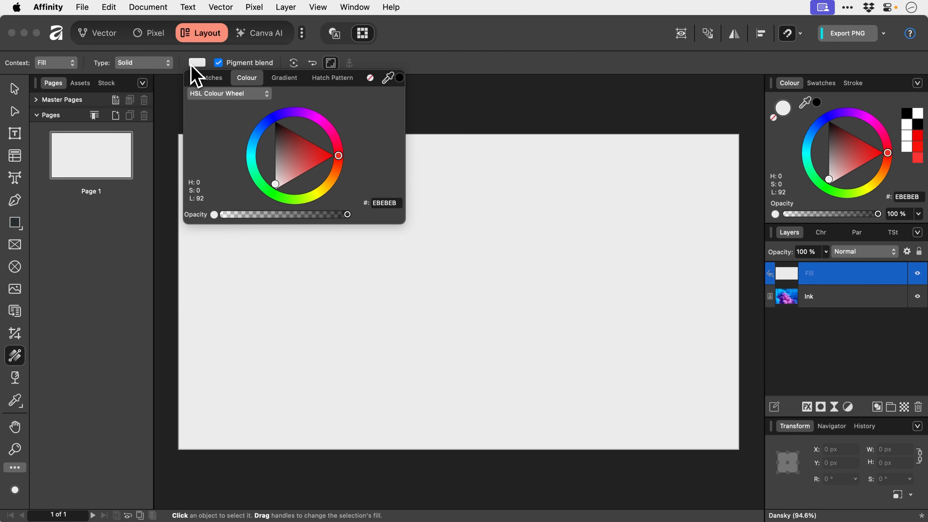
drag(342, 166, 343, 148)
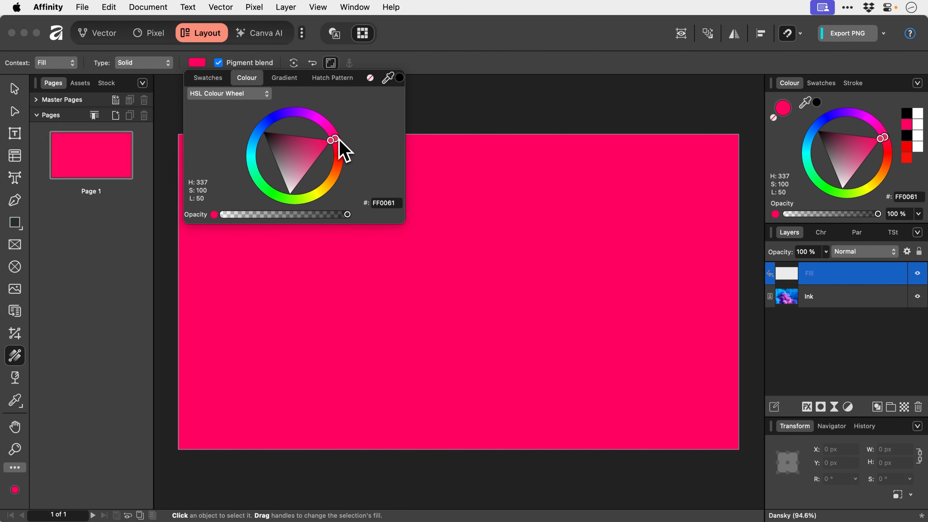
Step: Change the fill to a Radial gradient, reposition its centre and end point around the middle of the page, and adjust its midpoint
click(170, 63)
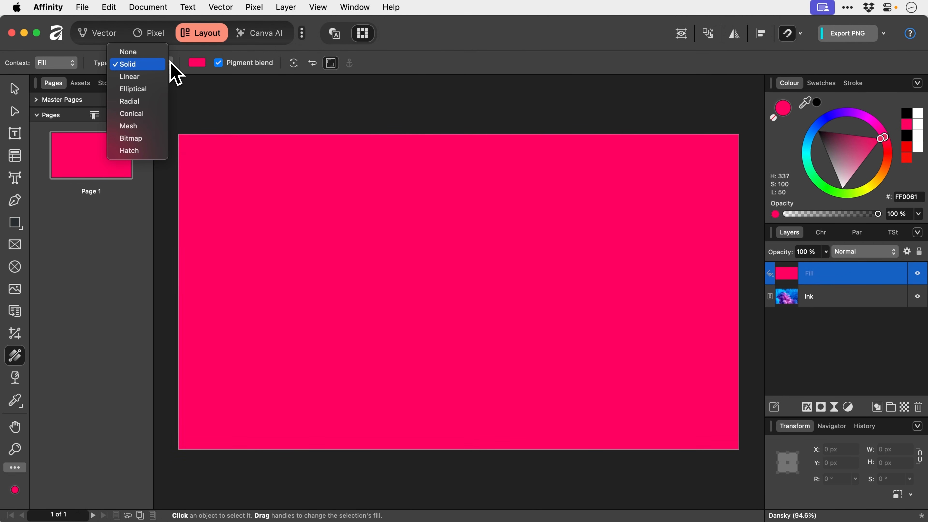
click(160, 101)
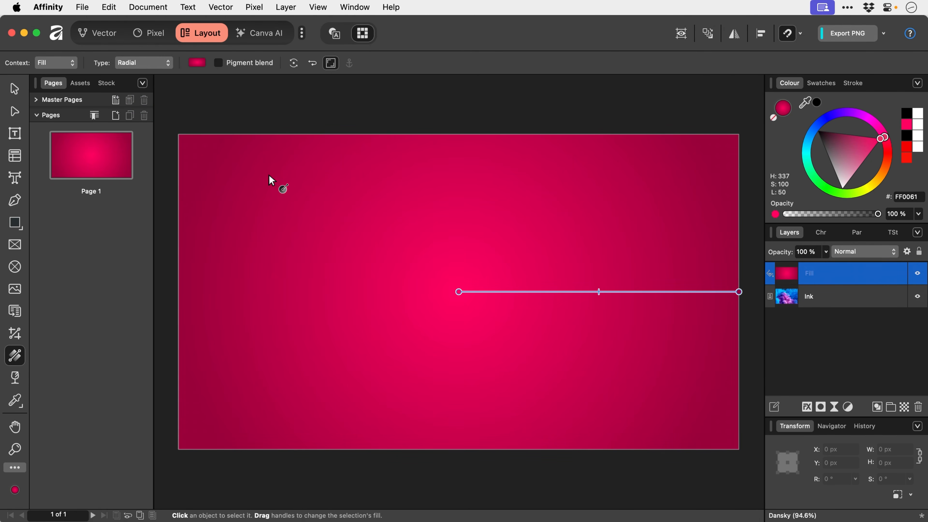
drag(271, 180, 393, 247)
drag(530, 308, 402, 266)
drag(463, 286, 440, 278)
drag(462, 265, 491, 284)
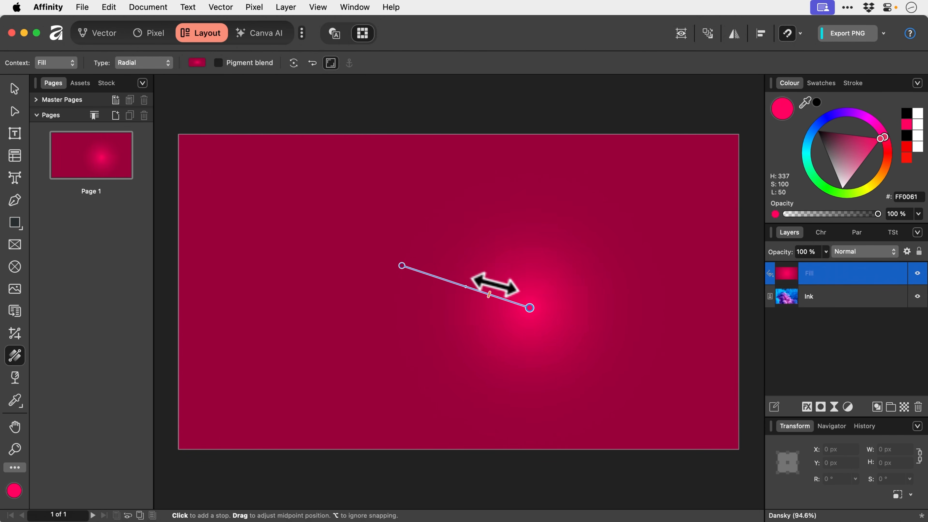
Step: Change the fill type to Bitmap using the screenshot PNG from the Desktop
click(164, 65)
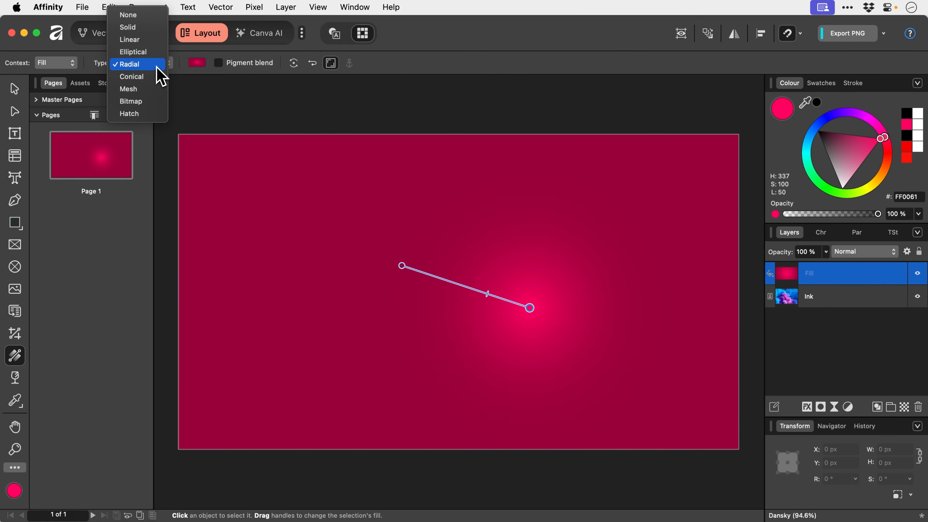
click(154, 103)
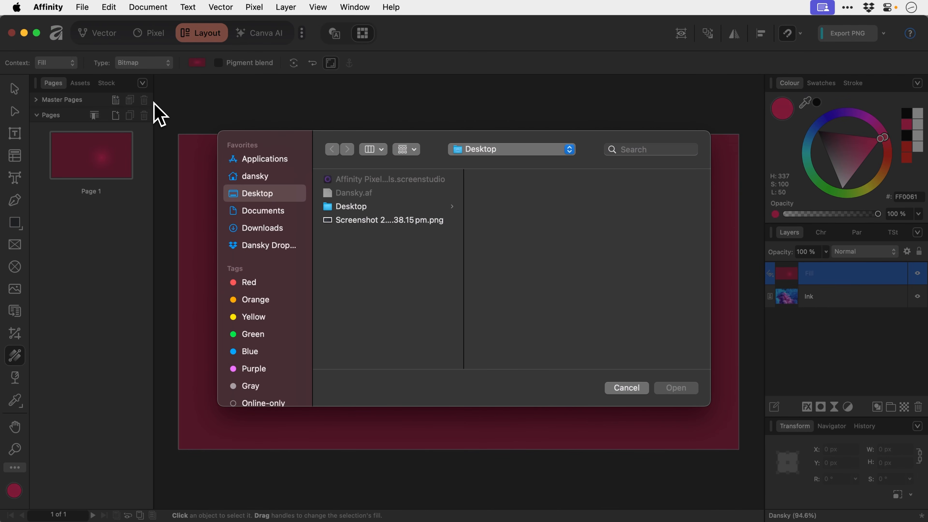
click(415, 223)
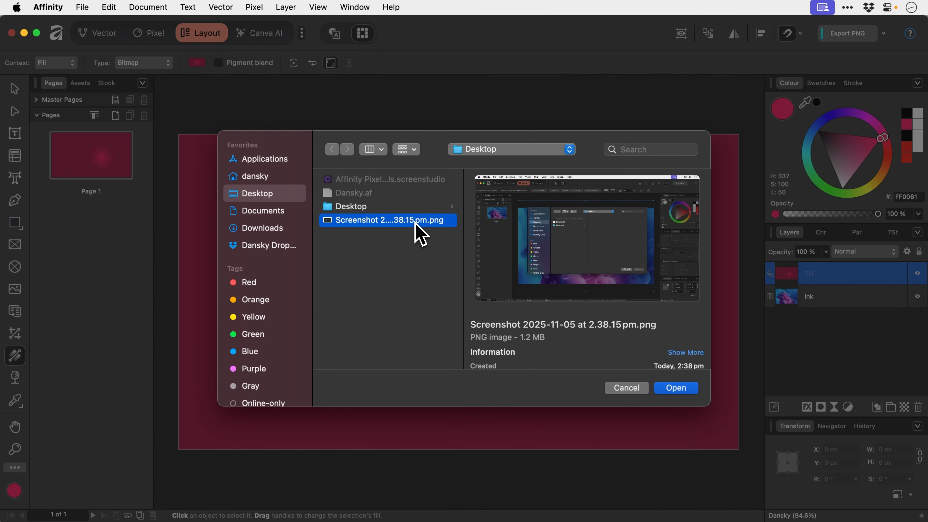
double_click(416, 223)
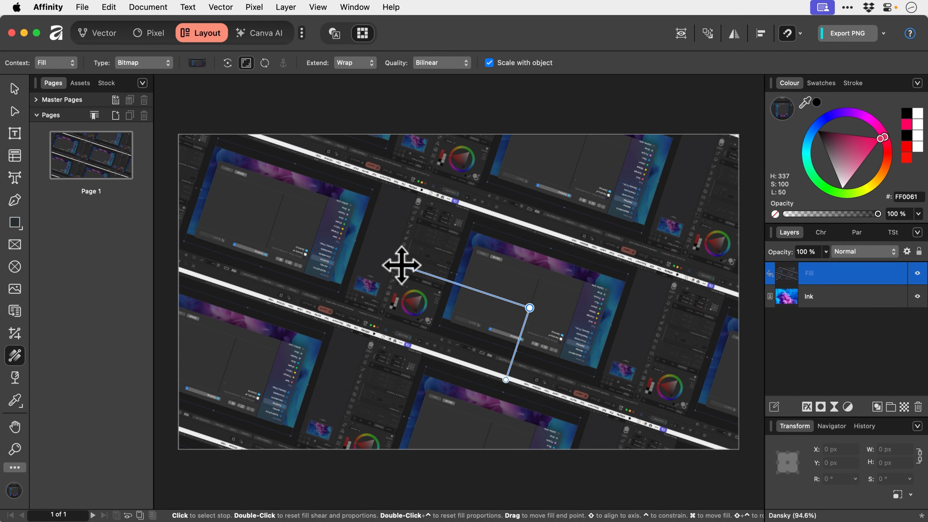
Step: Straighten the tiled bitmap pattern and scale it down, and delete the Fill layer that holds it
drag(401, 265, 595, 307)
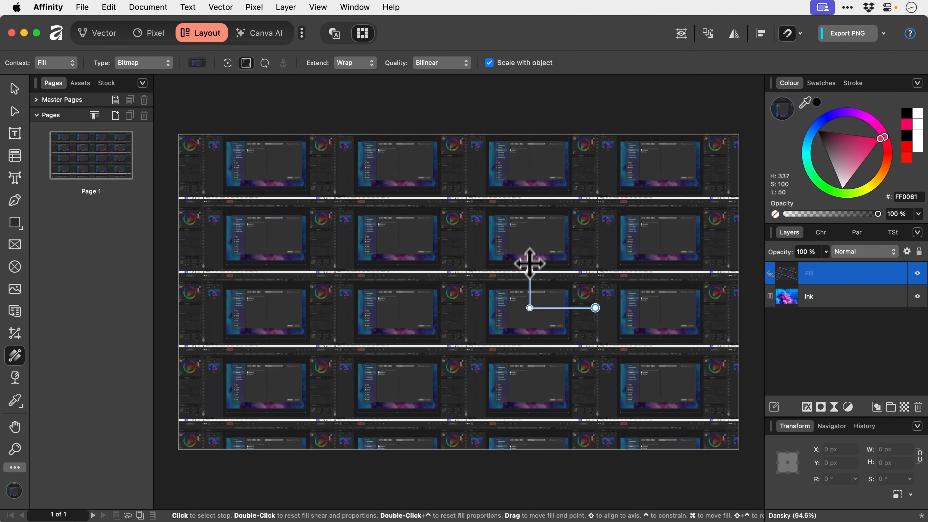
mouse_move(530, 260)
mouse_down()
mouse_move(529, 195)
mouse_move(533, 311)
mouse_move(532, 269)
mouse_up()
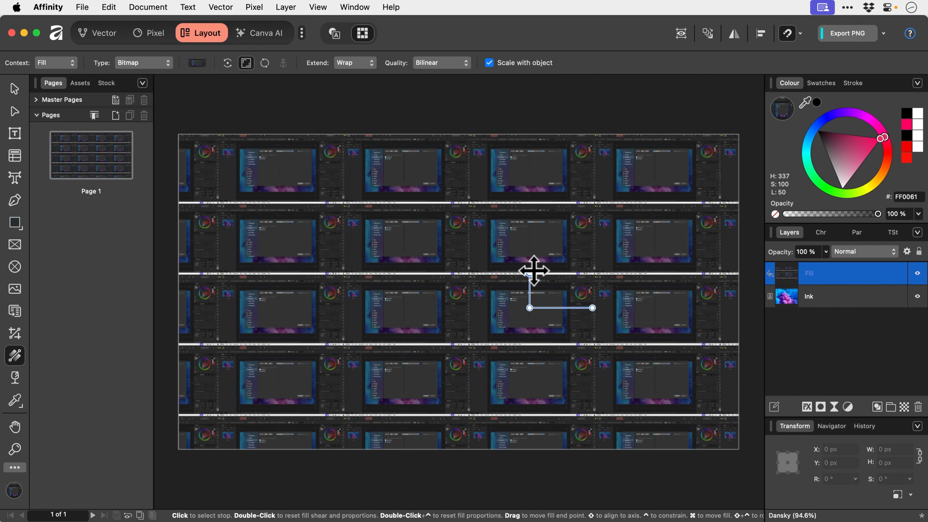
key(v)
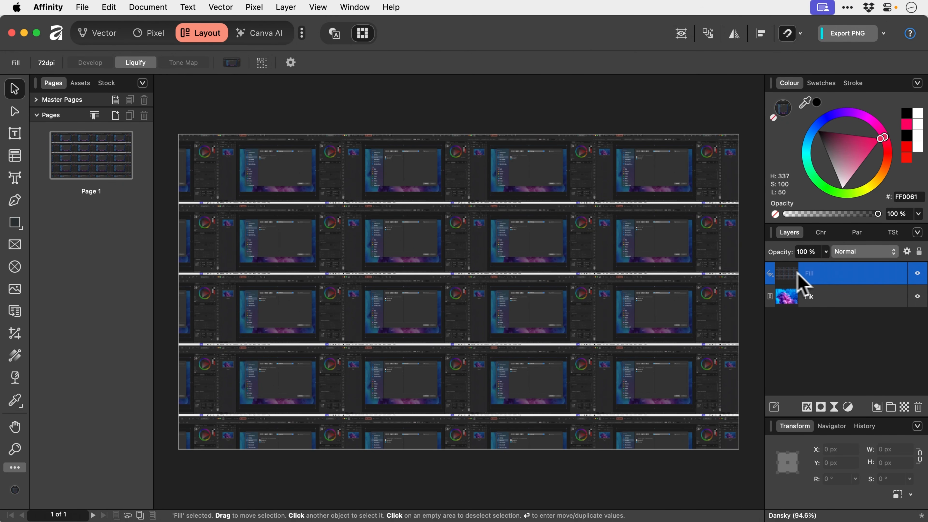
key(Delete)
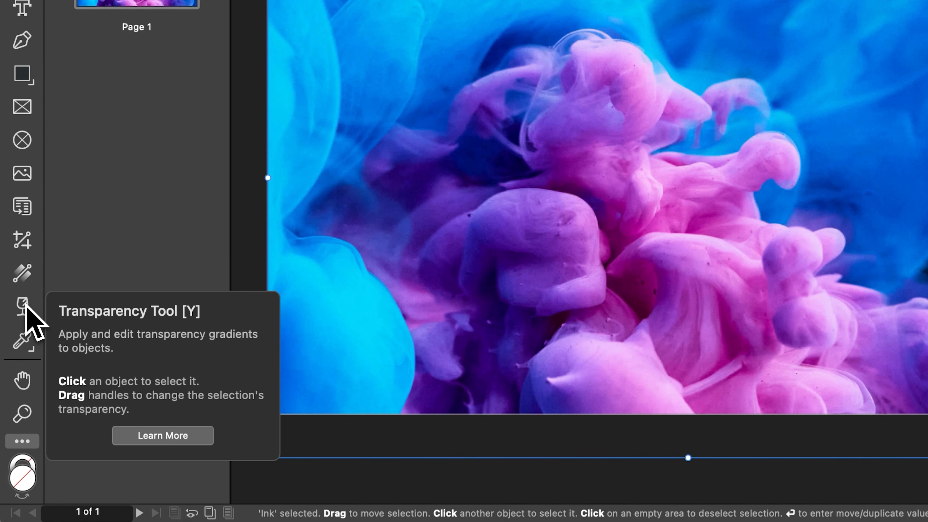
Step: Draw a linear transparency gradient across the Ink image toward the lower right and move its start point near the left edge
click(22, 306)
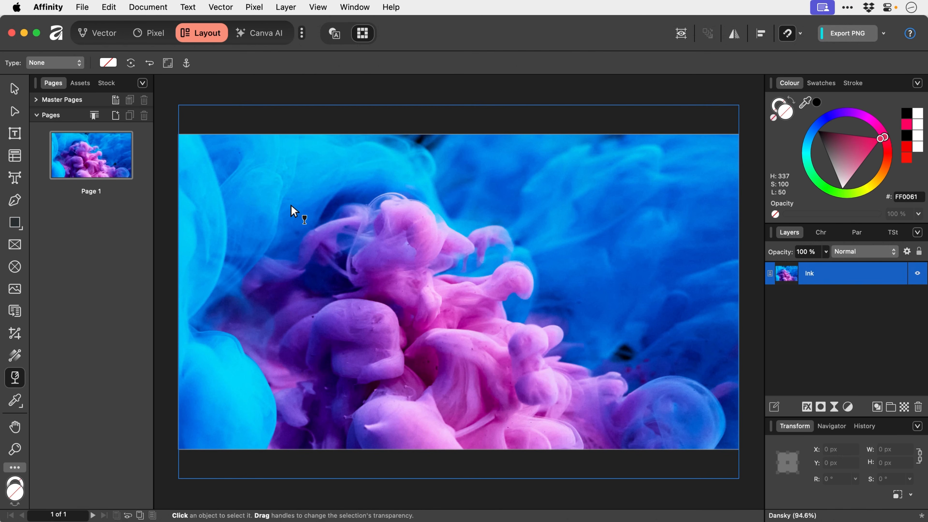
drag(437, 46, 882, 272)
mouse_move(588, 356)
mouse_down()
mouse_move(463, 276)
mouse_move(535, 353)
mouse_move(592, 365)
mouse_up()
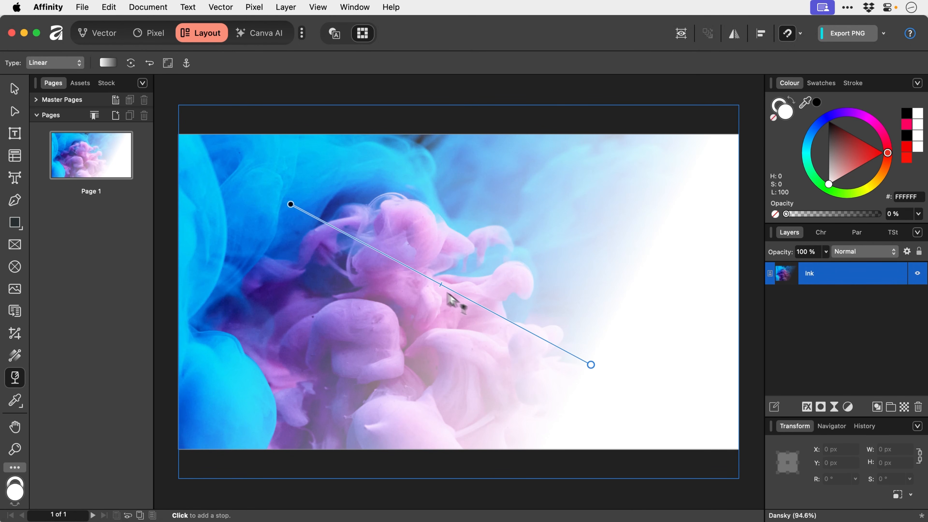
drag(295, 205, 222, 313)
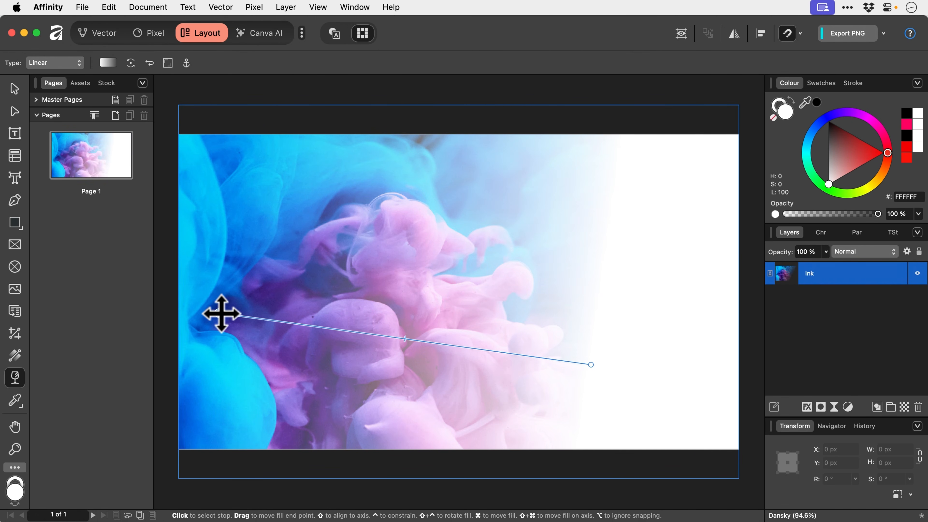
Step: Switch the Ink image's transparency to Radial, redraw it from the centre of the ink cloud outward, and reverse the gradient
click(61, 66)
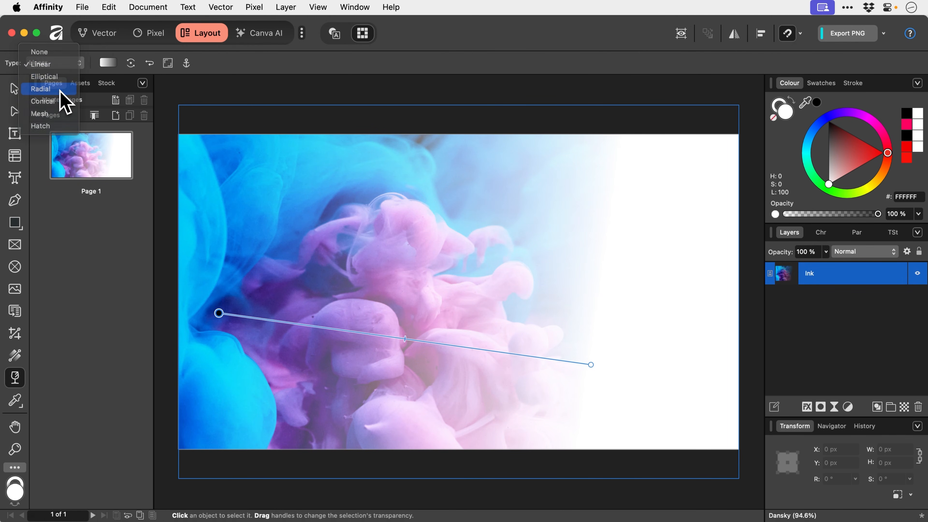
click(61, 89)
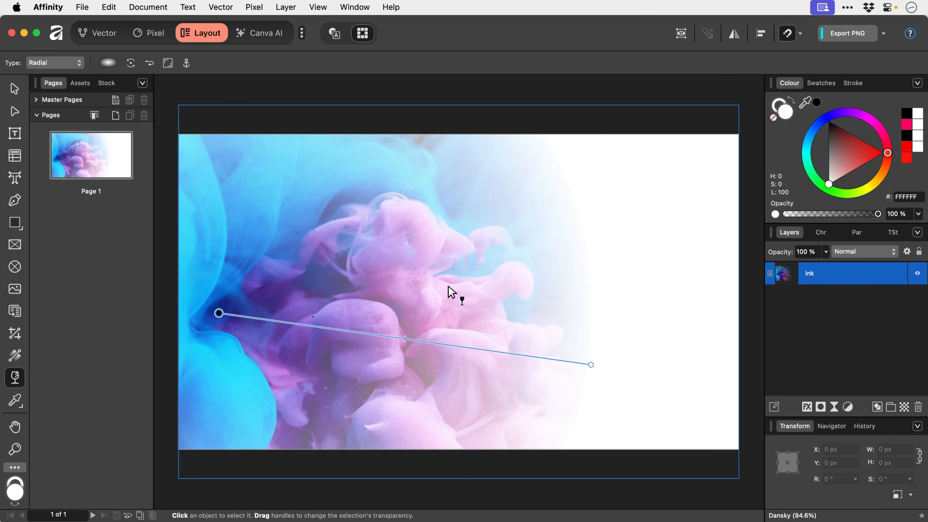
mouse_move(447, 285)
mouse_down()
mouse_move(595, 371)
mouse_move(506, 303)
mouse_move(528, 330)
mouse_move(559, 329)
mouse_move(535, 235)
mouse_up()
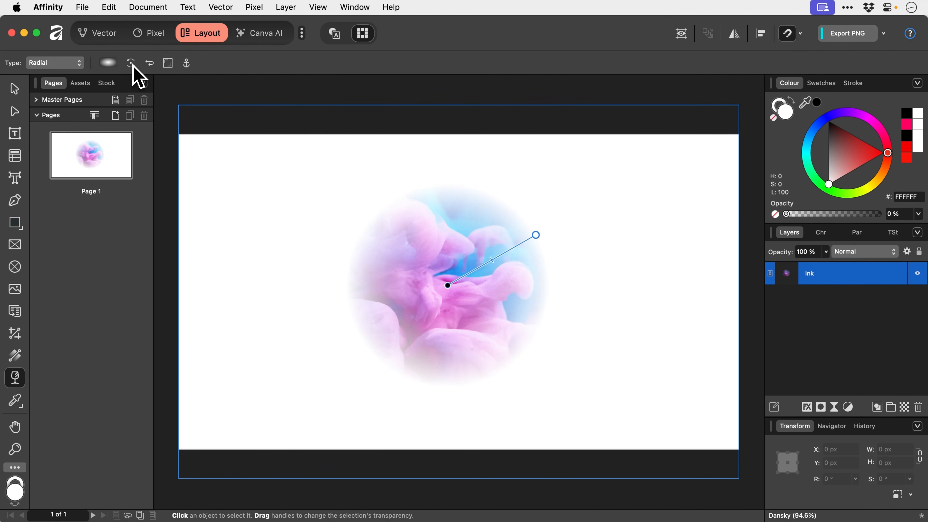
click(150, 65)
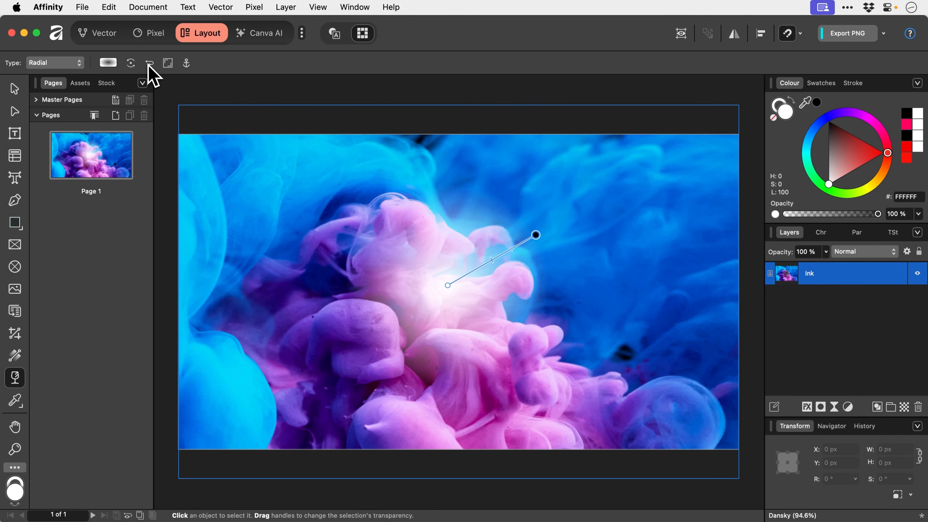
Step: Reverse the Ink image's radial transparency gradient and return to the Move tool
click(149, 64)
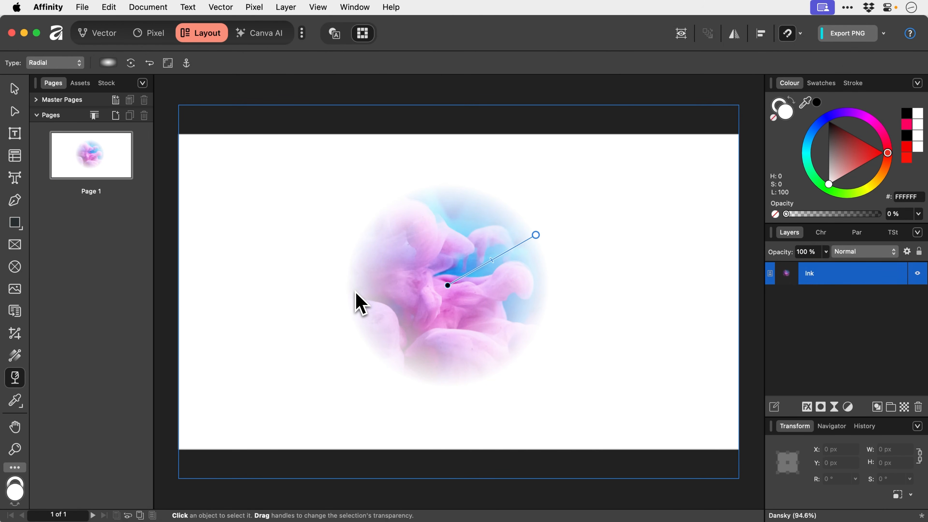
key(v)
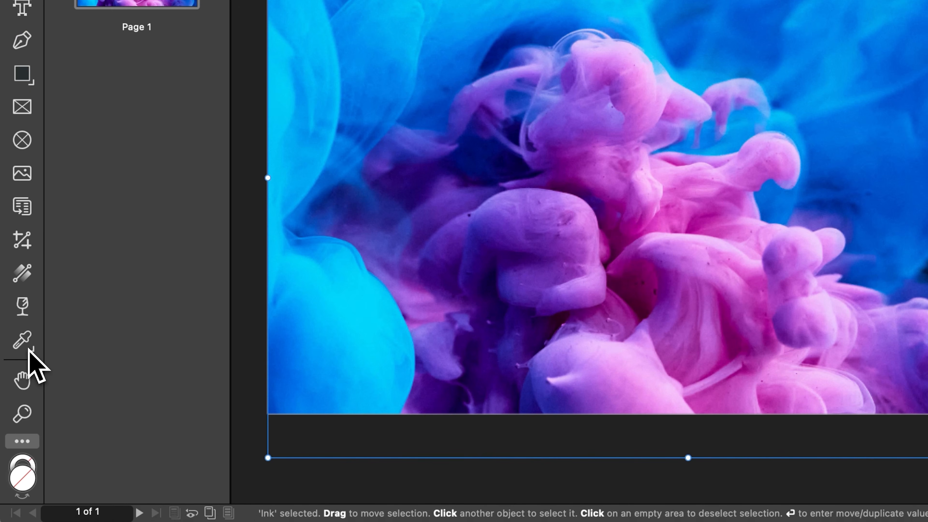
Step: Sample a pink tone from the ink cloud with the Colour Picker Tool and switch to the Style Picker Tool
click(25, 345)
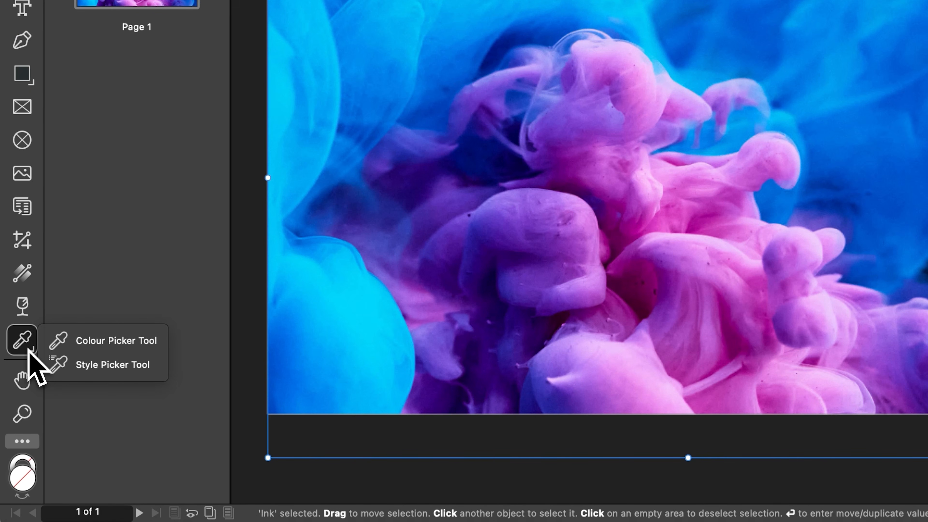
click(79, 343)
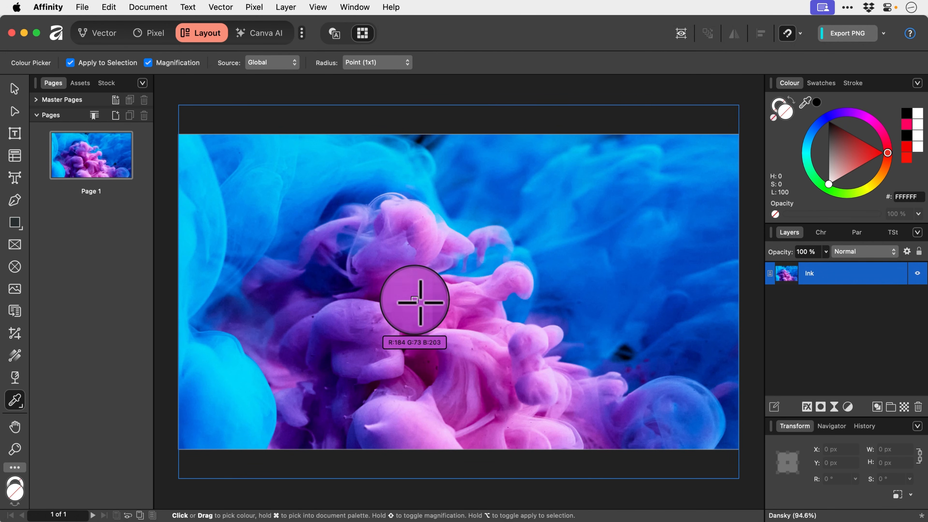
click(457, 342)
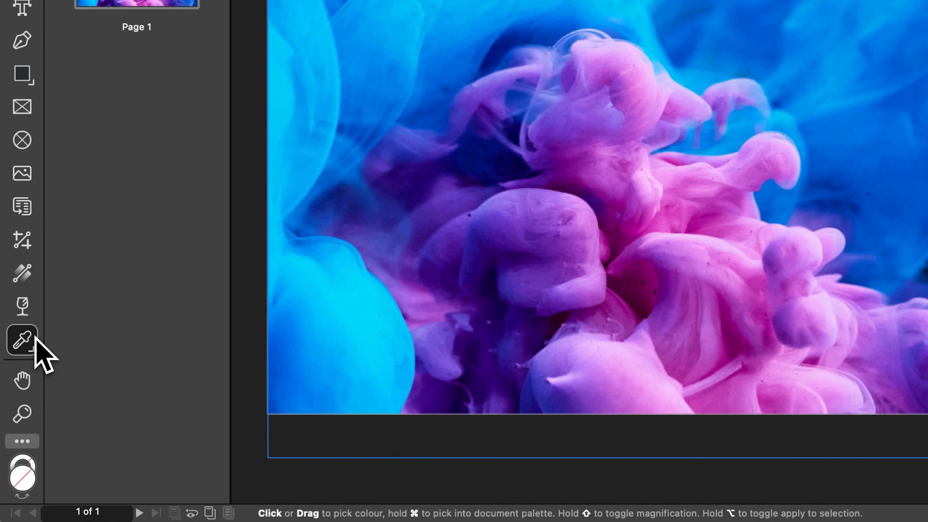
click(21, 405)
click(76, 369)
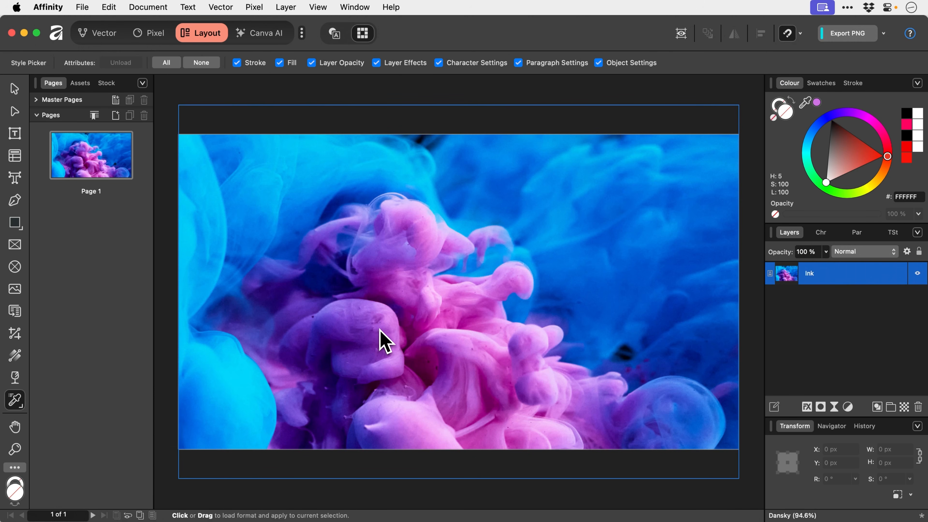
Step: Pan around the page and zoom in and out on the ink cloud with the Zoom tool
key(space)
drag(568, 247, 601, 173)
drag(402, 290, 358, 332)
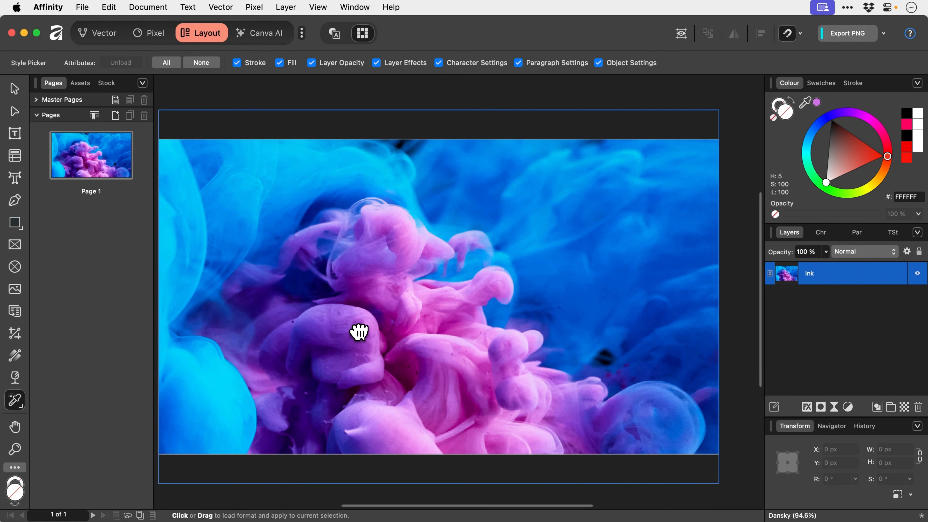
key(z)
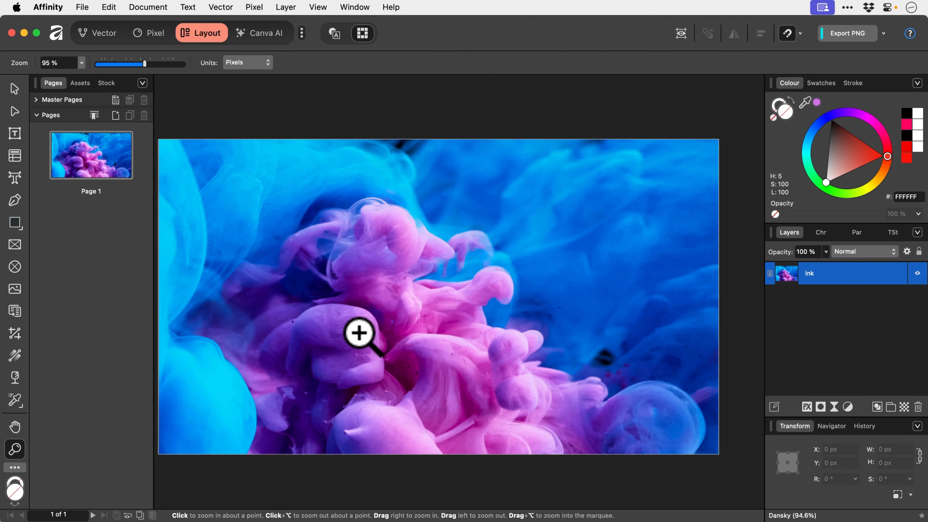
mouse_move(414, 281)
mouse_down()
mouse_move(493, 315)
mouse_move(491, 332)
mouse_move(351, 272)
mouse_move(503, 348)
mouse_move(276, 201)
mouse_move(424, 288)
mouse_up()
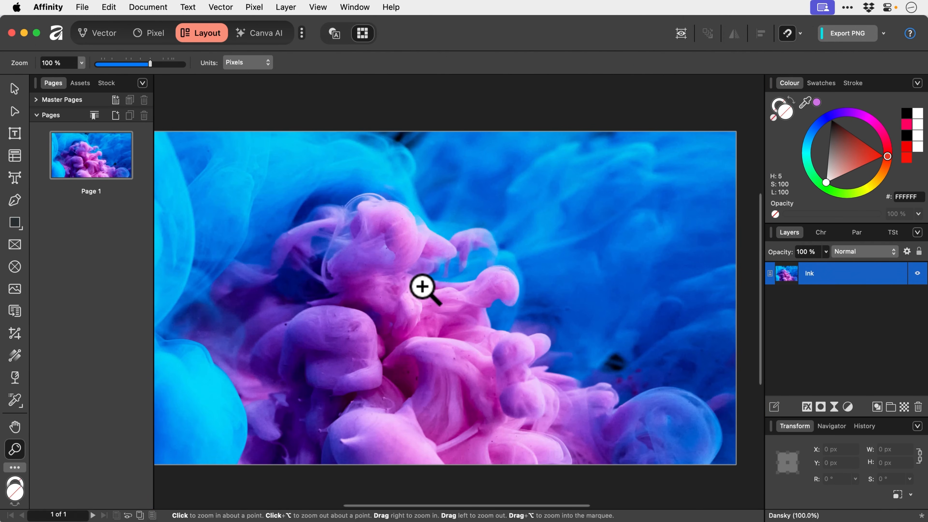
drag(303, 356, 191, 348)
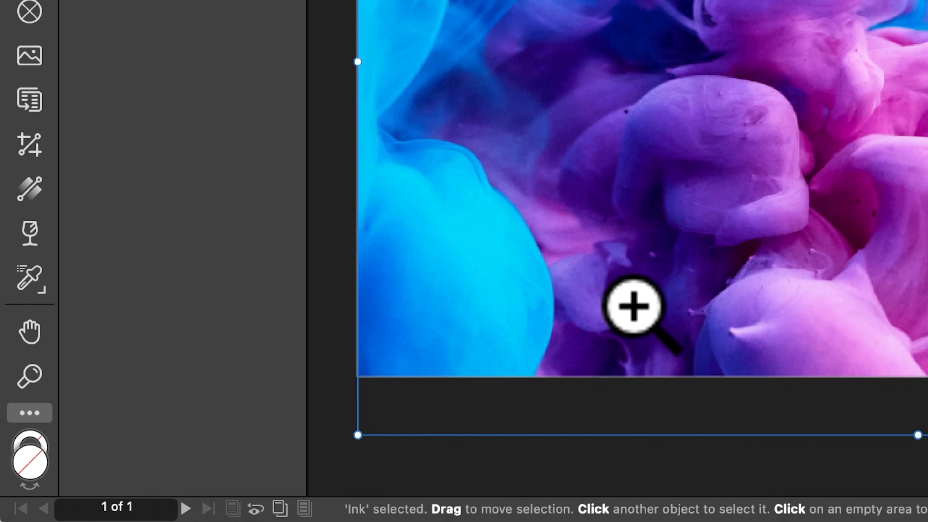
Step: Set the Ink image's fill to red FE0303 in the Colour Chooser and shift it to dark orange C24000 on the colour wheel
click(42, 464)
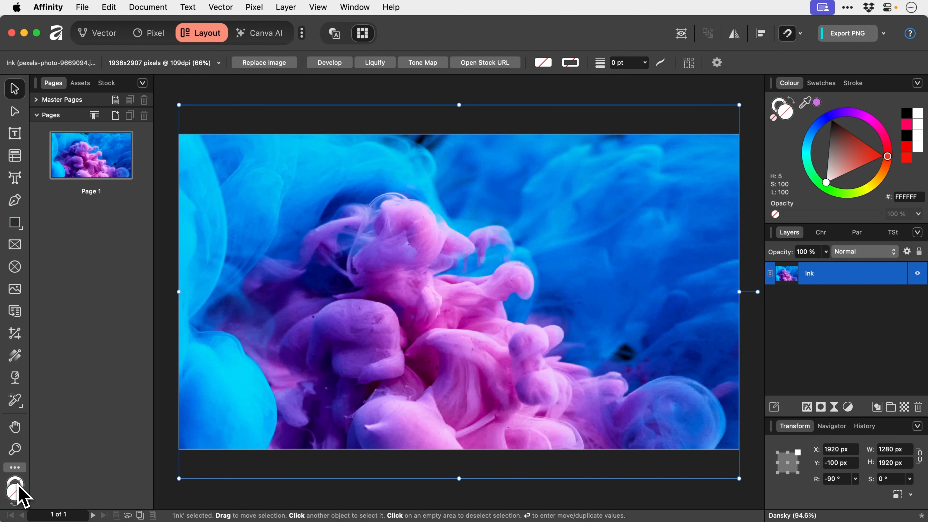
double_click(21, 494)
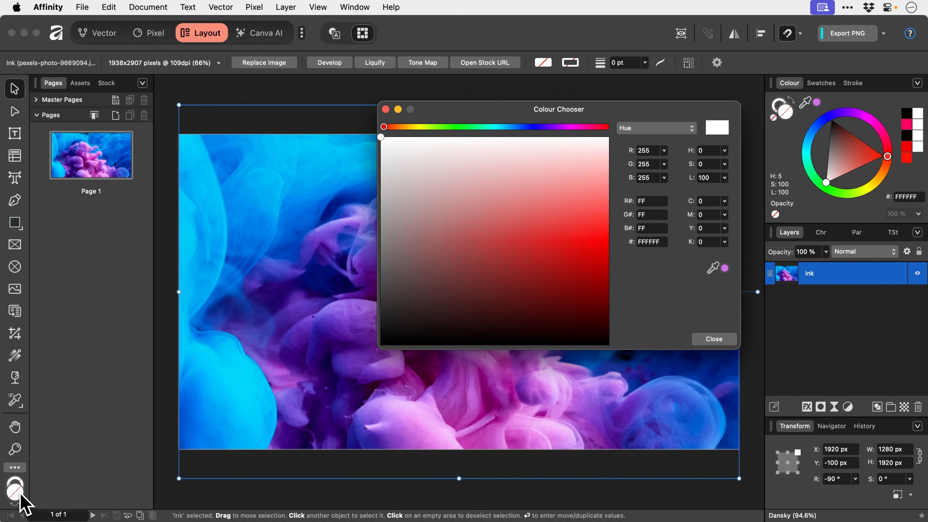
drag(475, 277, 608, 241)
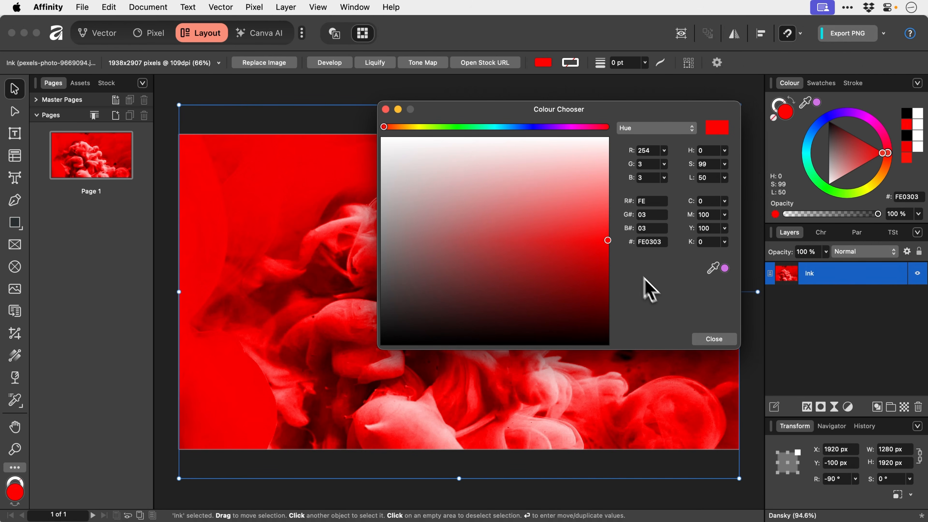
click(712, 339)
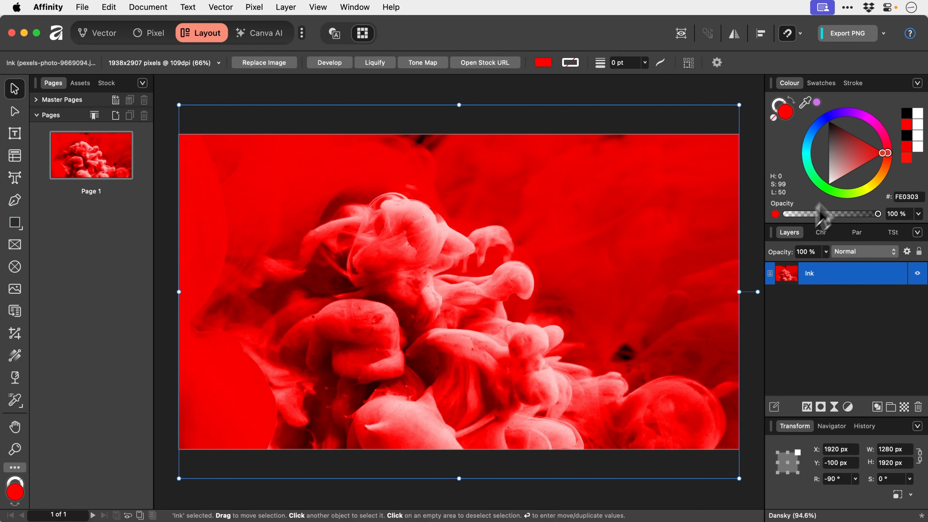
mouse_move(860, 169)
mouse_down()
mouse_move(872, 147)
mouse_move(833, 113)
mouse_move(805, 161)
mouse_move(862, 179)
mouse_move(872, 163)
mouse_up()
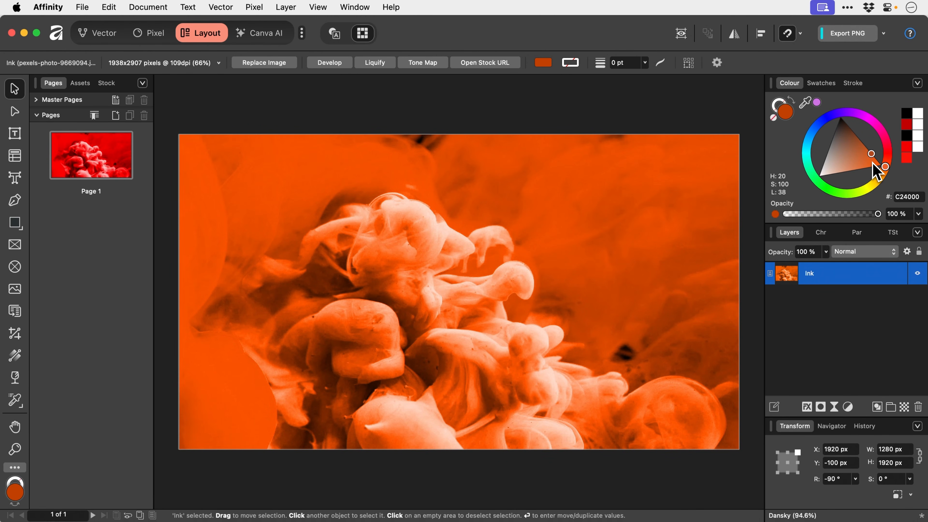